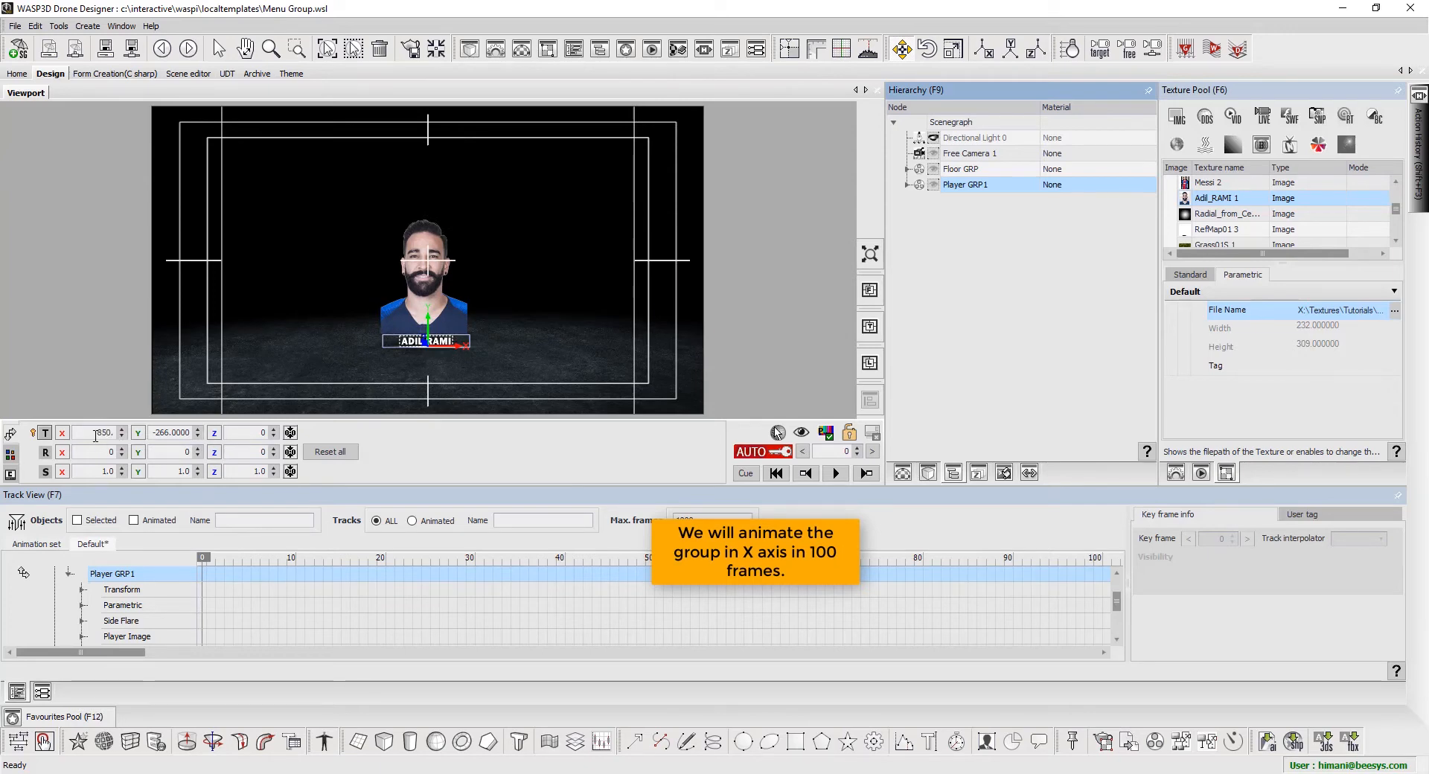
Animate Player GRP1 along X from -990 at frame 0 to 990 at frame 100
text(-)
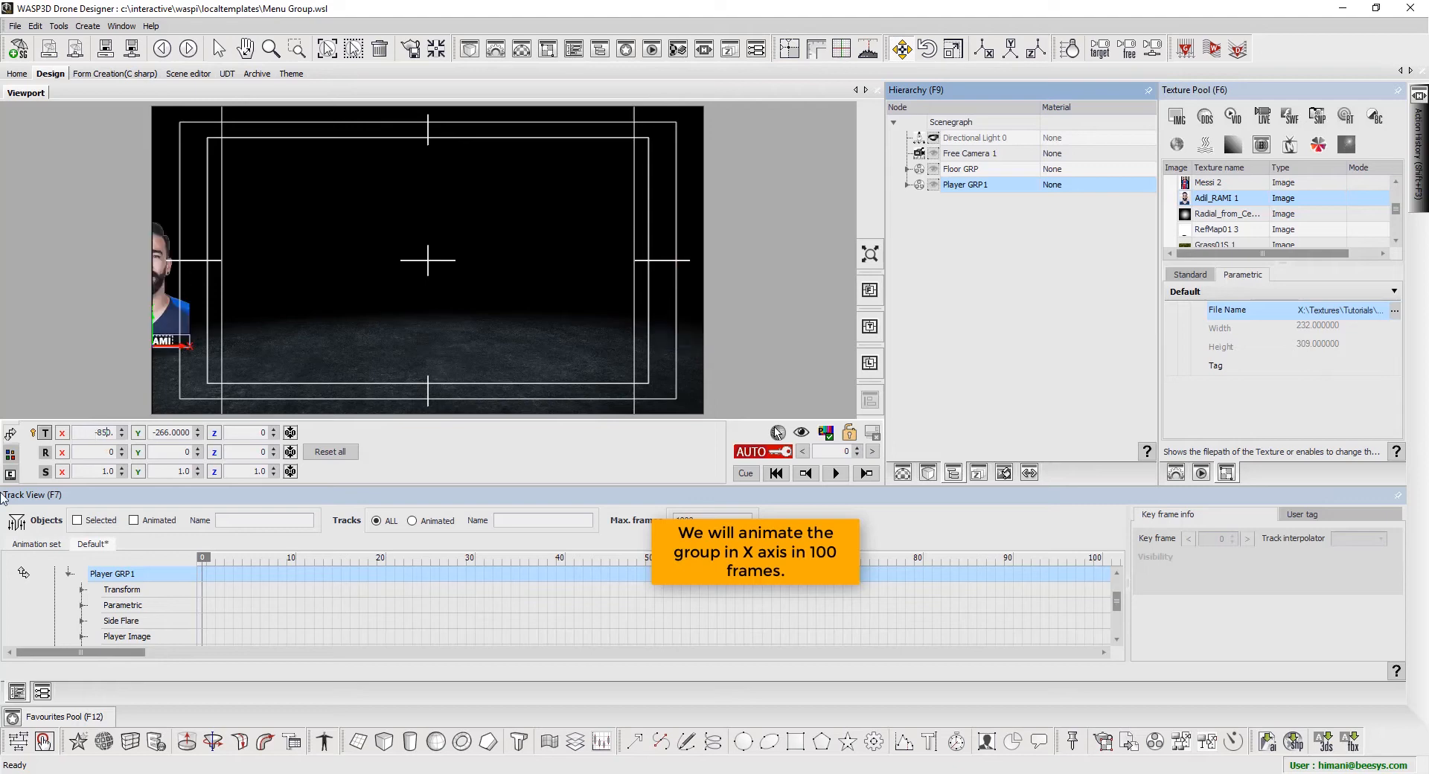
drag(94, 432, 131, 435)
text(-950.)
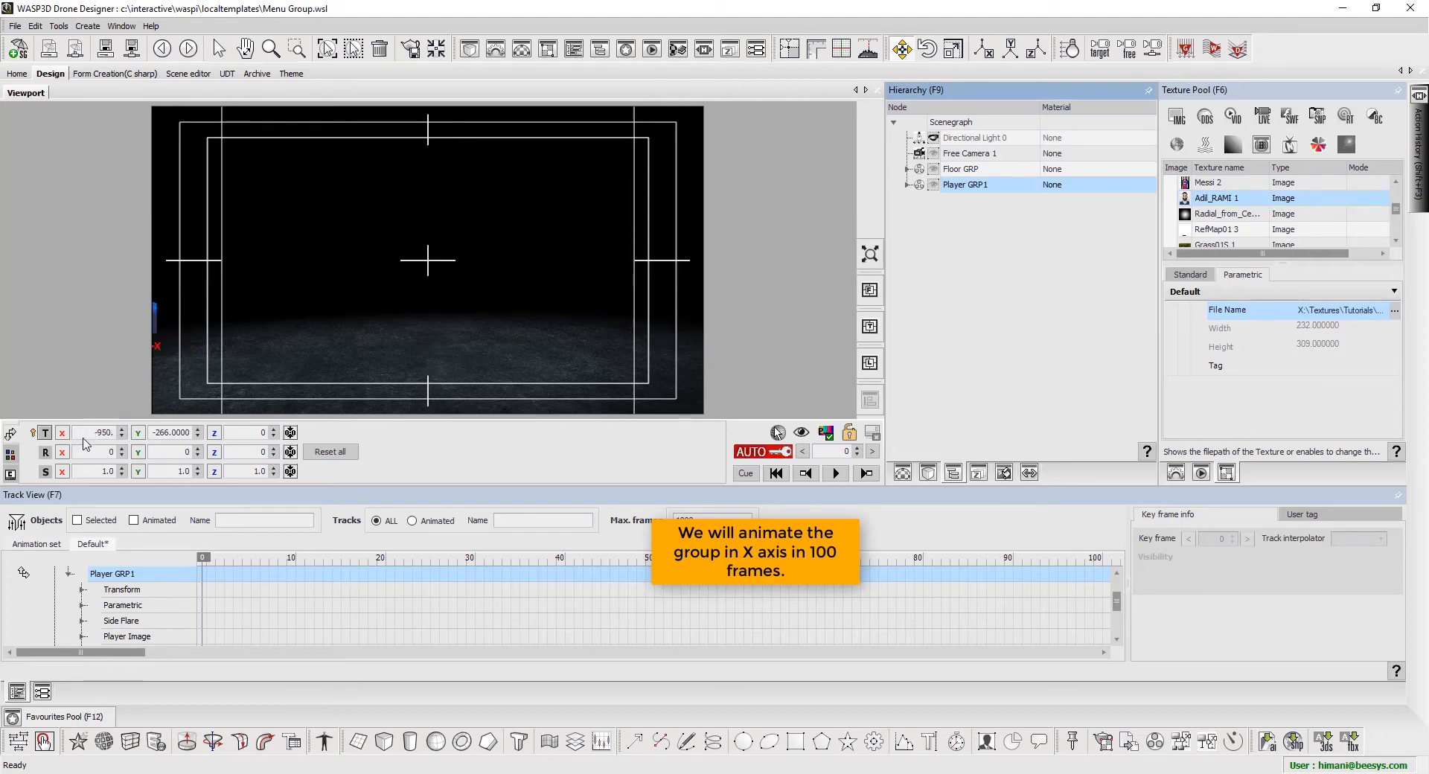
click(99, 433)
key(Delete)
text(9)
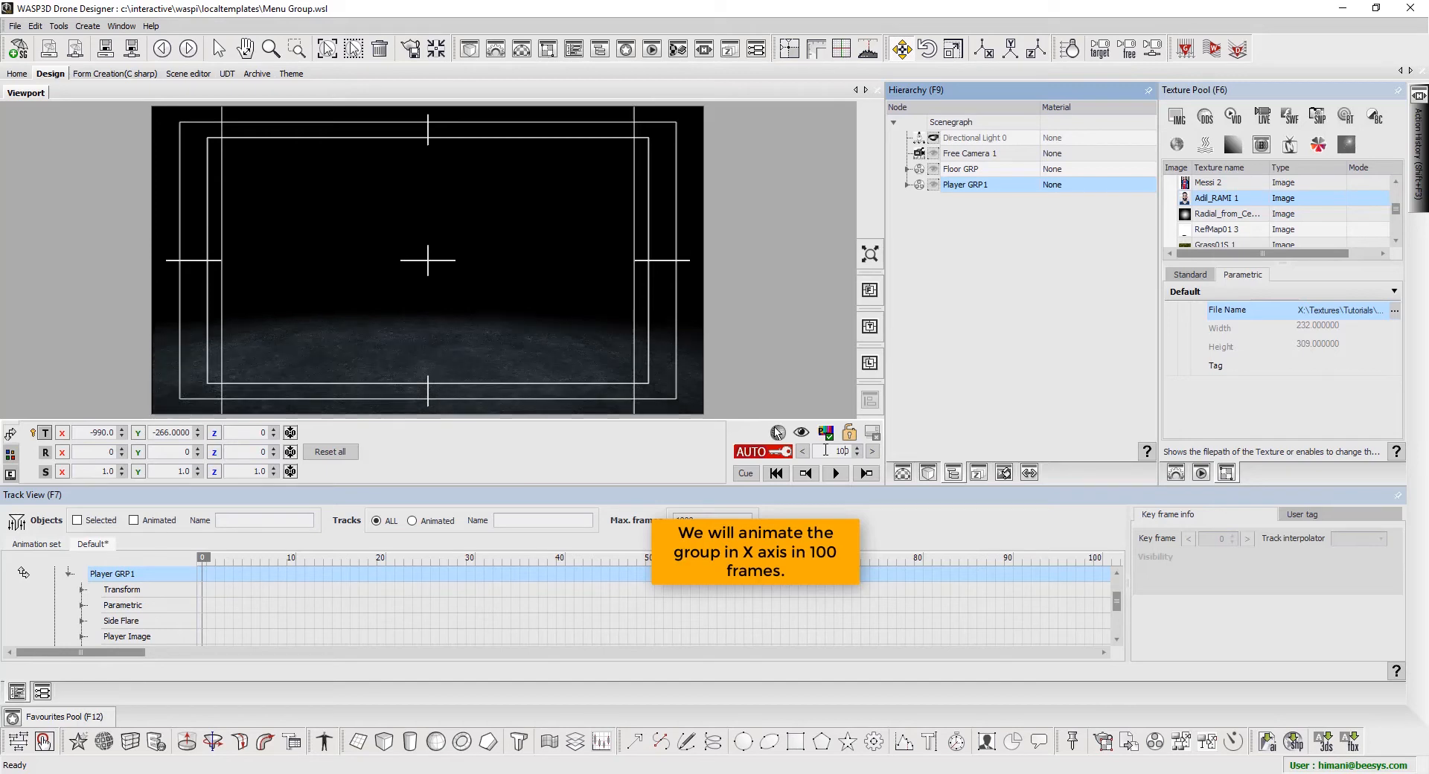
key(Return)
key(Return)
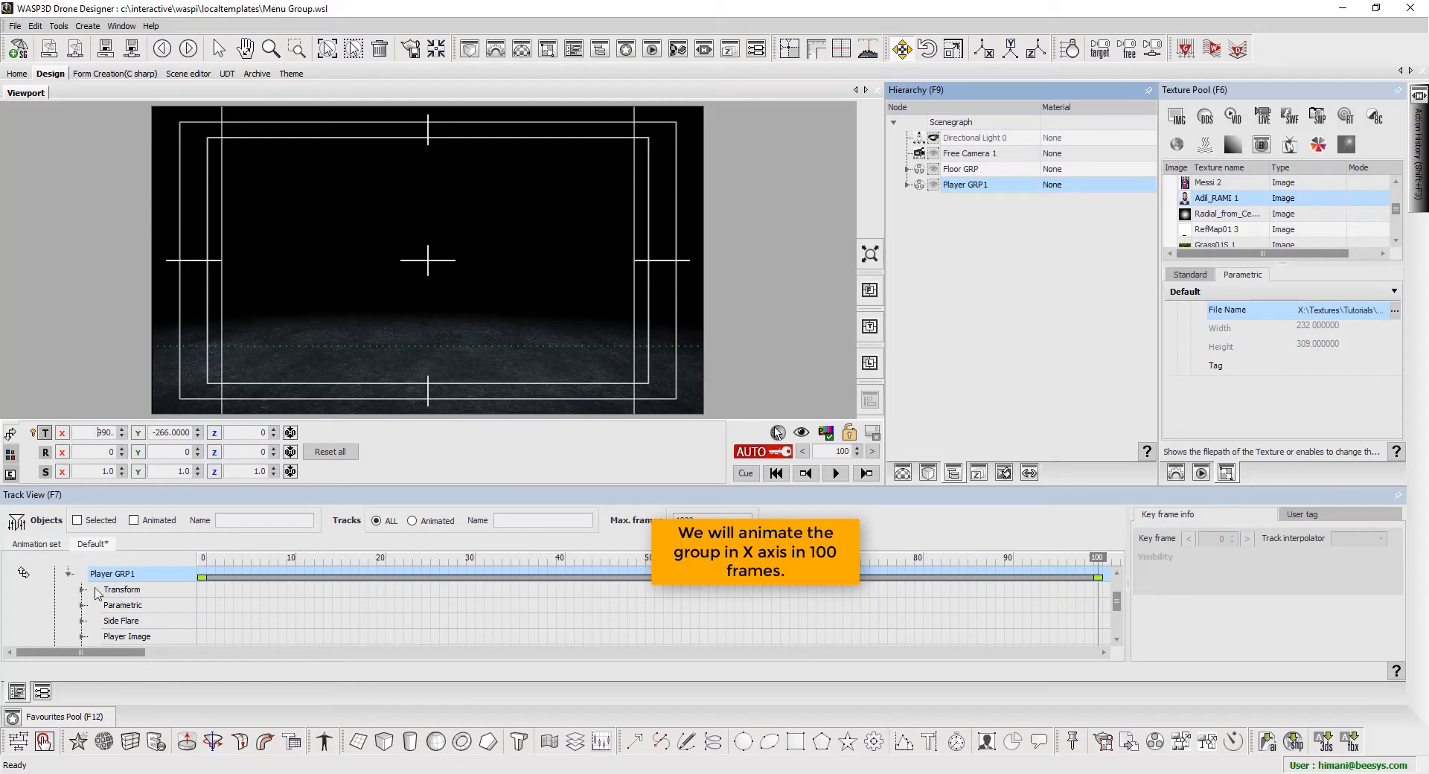
Check the interpolator type of Player GRP1's Translation track and return to frame 0
click(83, 589)
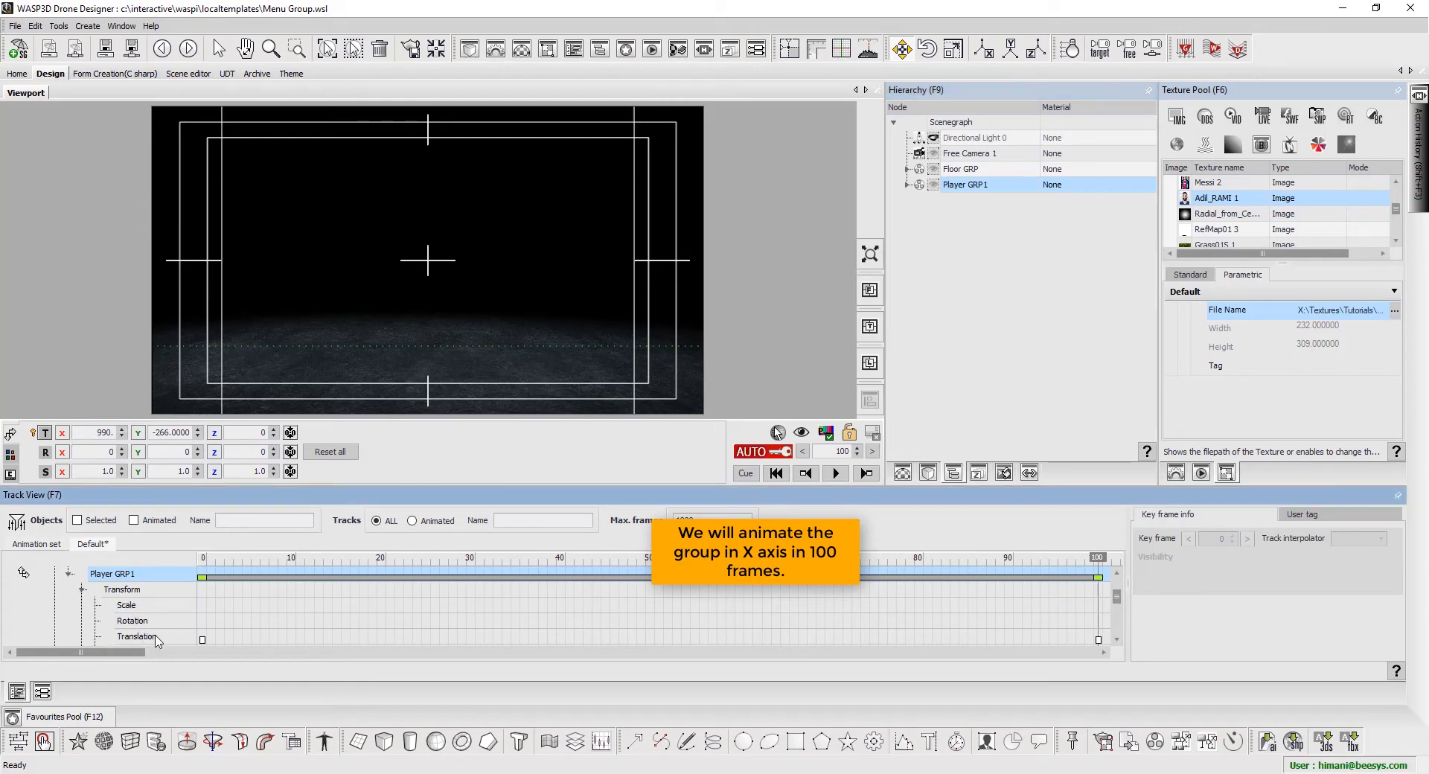
right_click(156, 637)
mouse_move(233, 648)
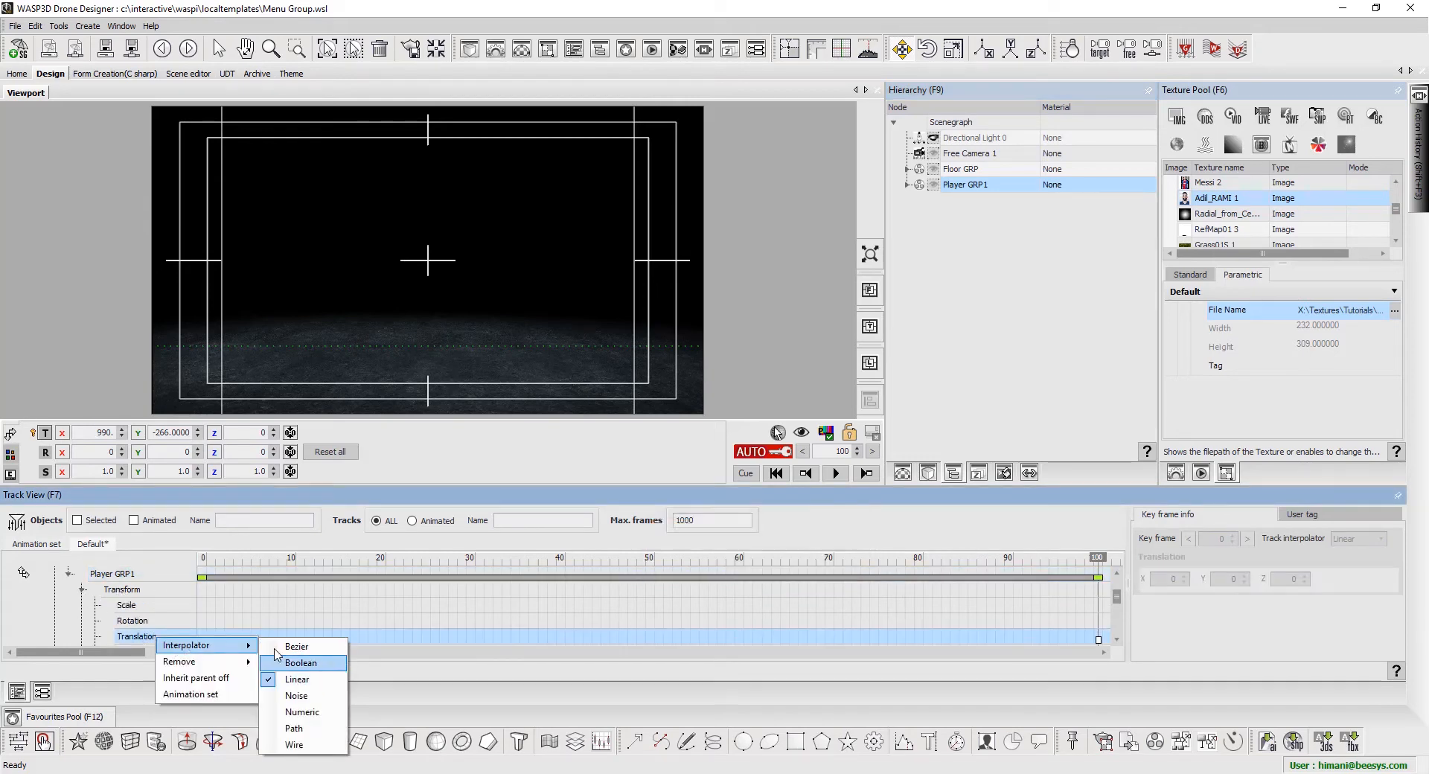
click(207, 563)
mouse_move(206, 564)
mouse_down()
mouse_move(891, 662)
mouse_move(309, 600)
mouse_move(195, 603)
mouse_up()
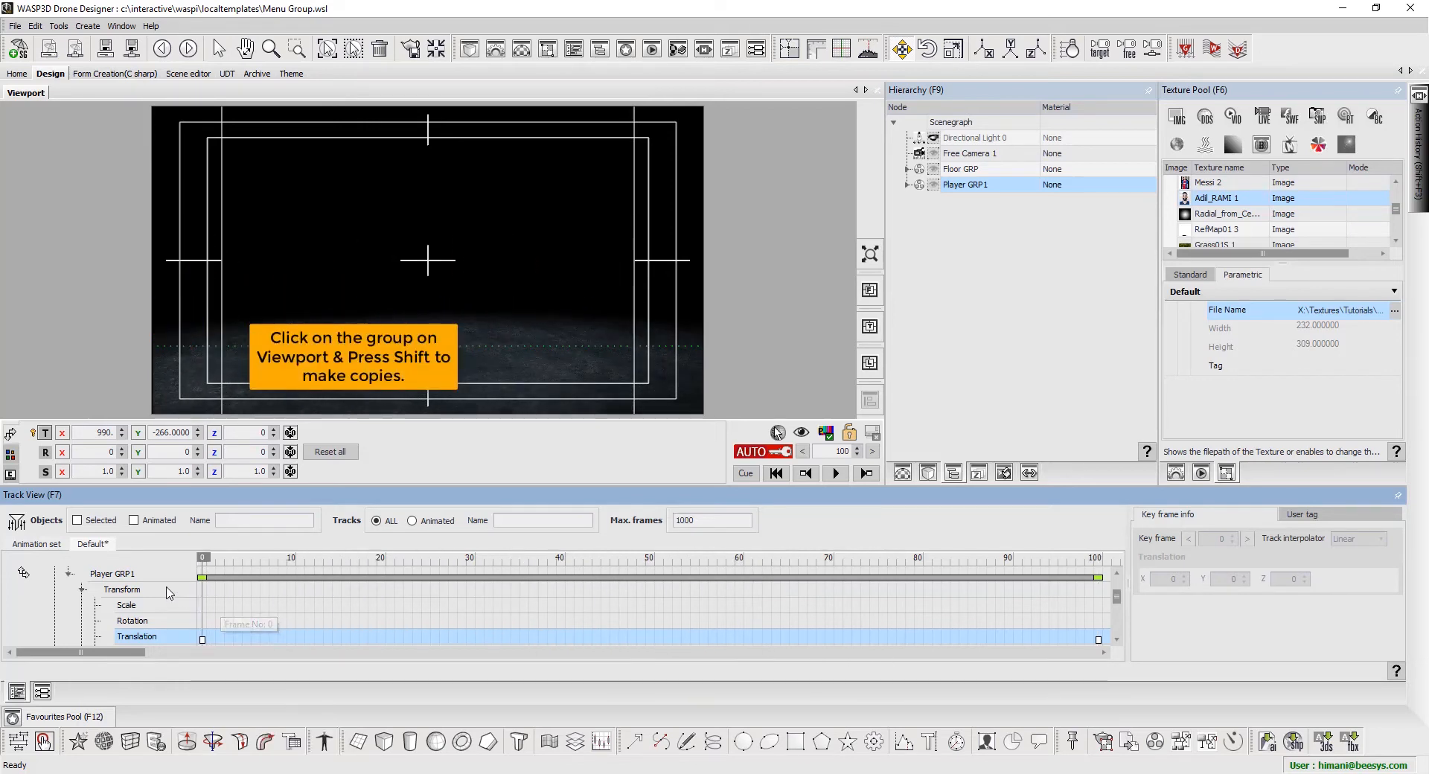
Create four copies of Player GRP1 at frame 70, with their animation offset by 20 frames
double_click(132, 577)
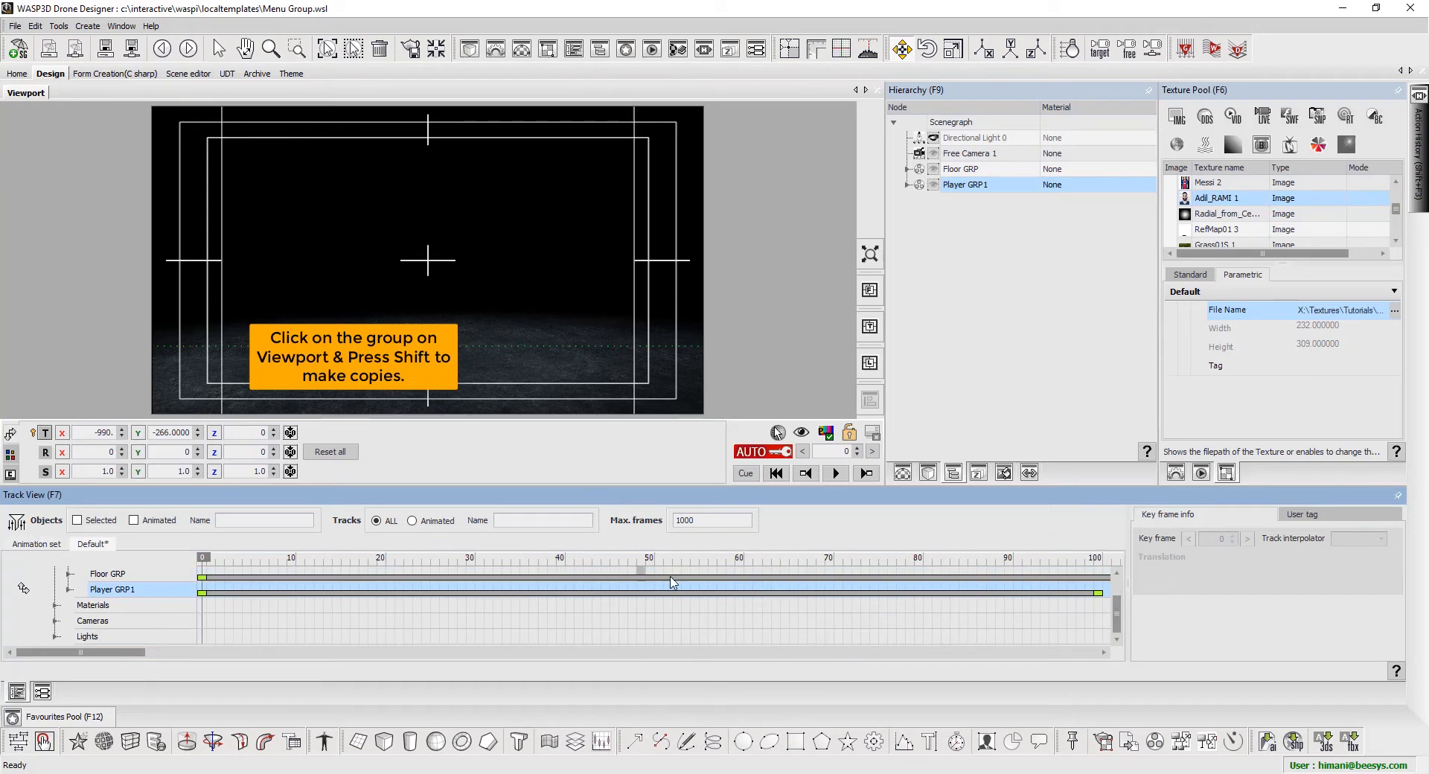
click(830, 564)
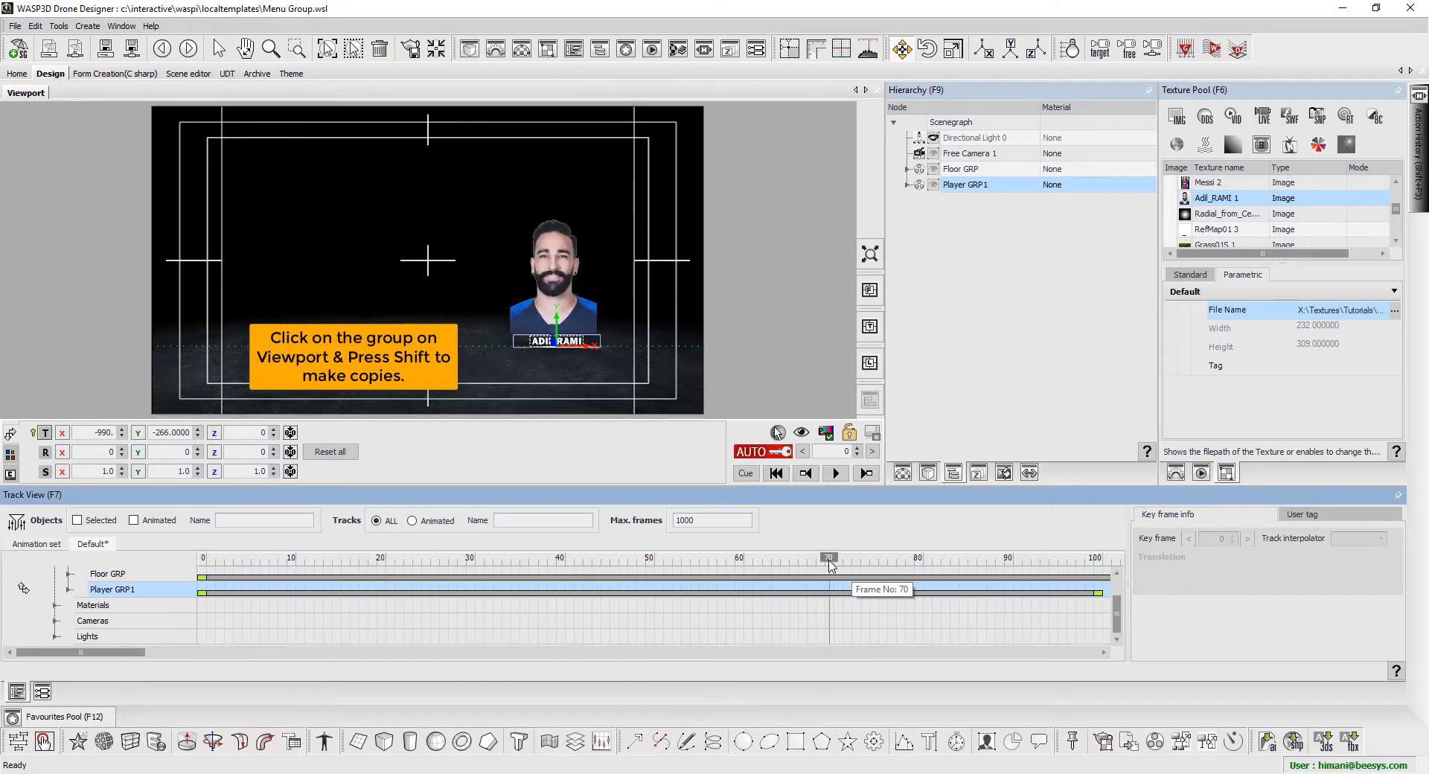
shift+click(584, 333)
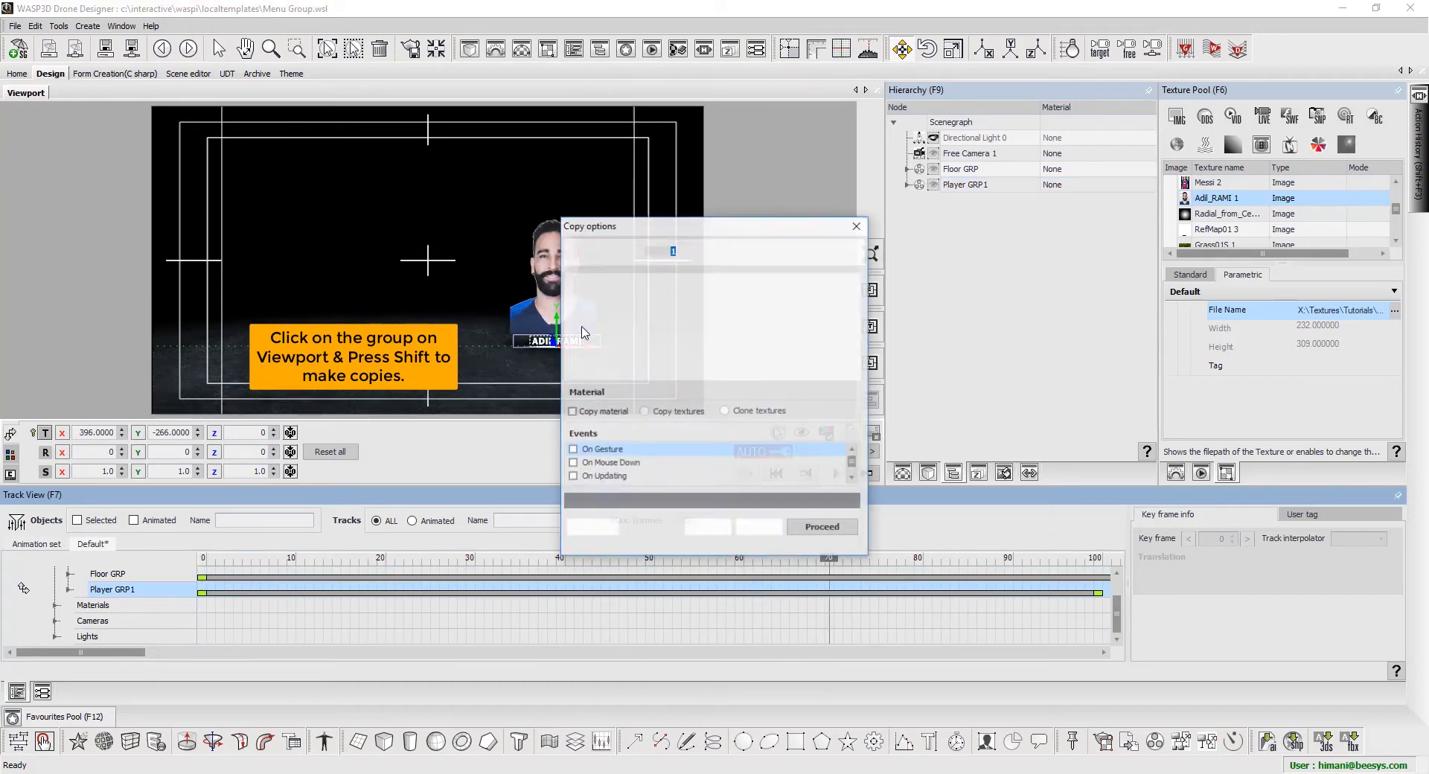
drag(741, 234, 858, 234)
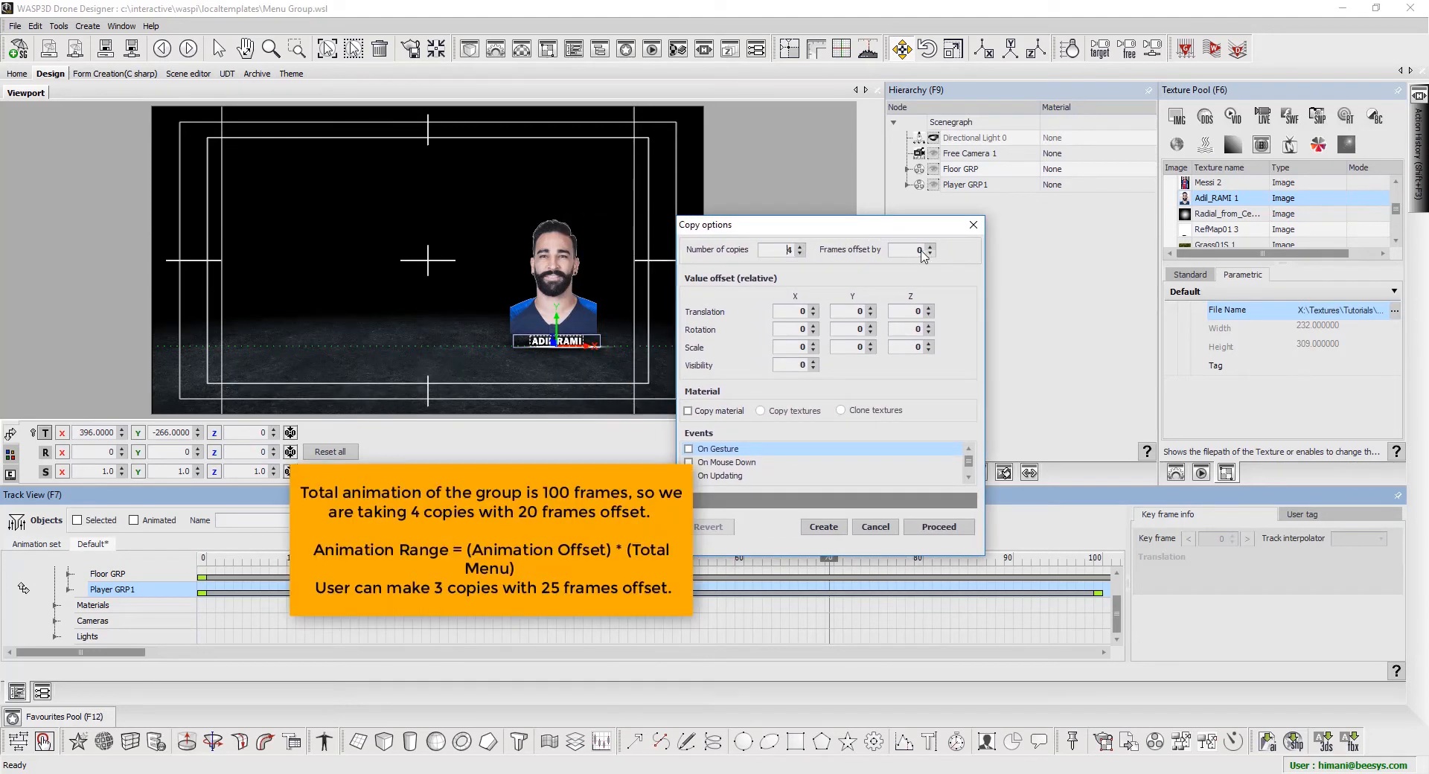
click(909, 251)
click(823, 527)
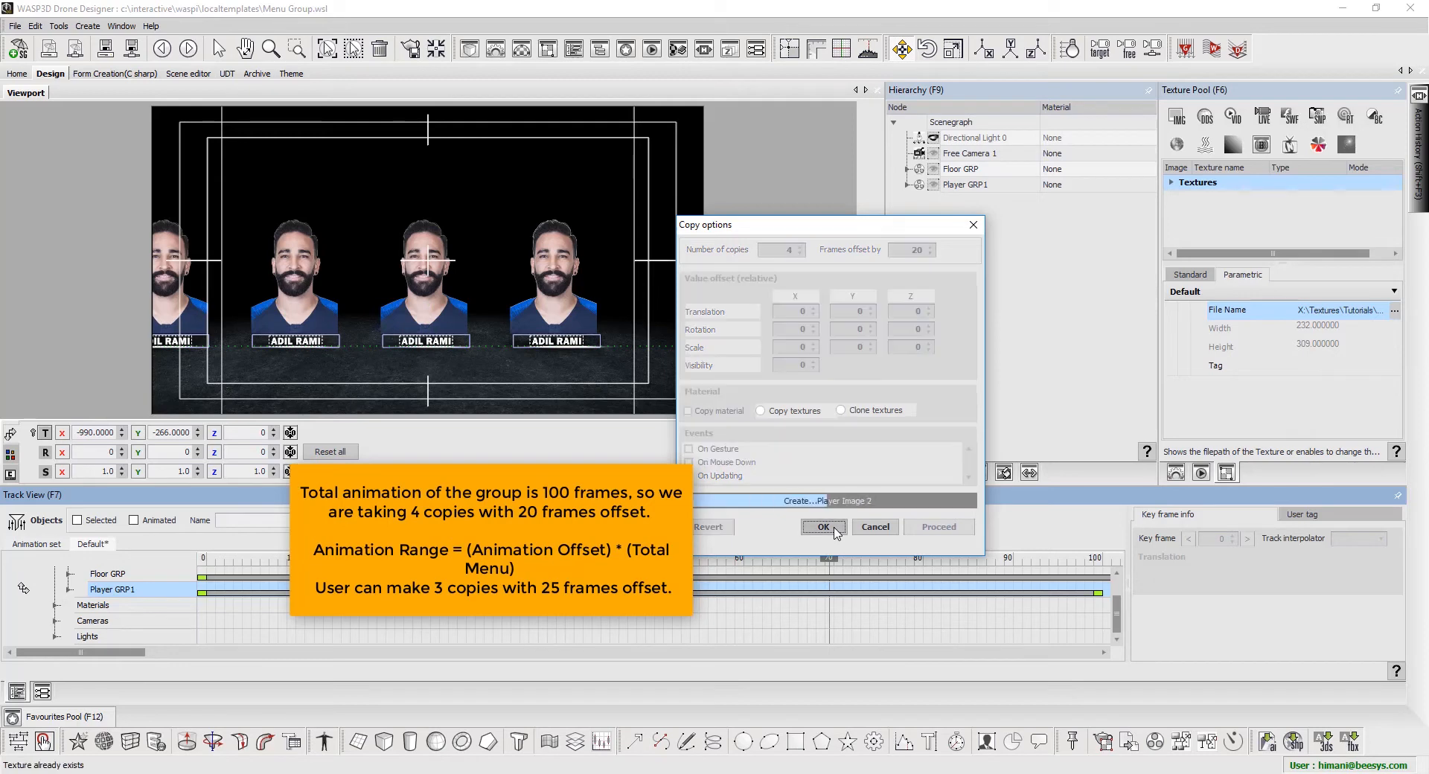
click(834, 528)
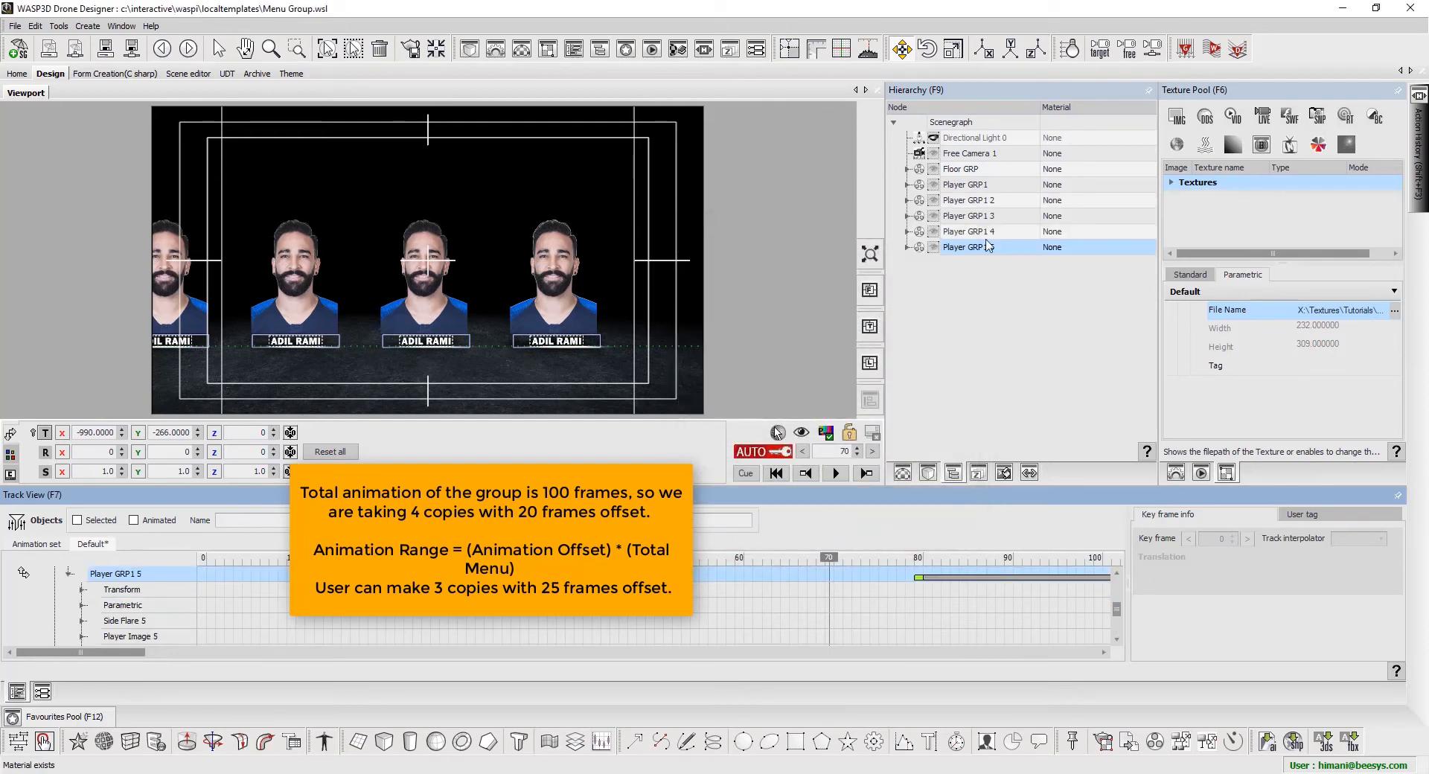
Rename the first copy, Player GRP1 2, as Player GRP 2
click(983, 204)
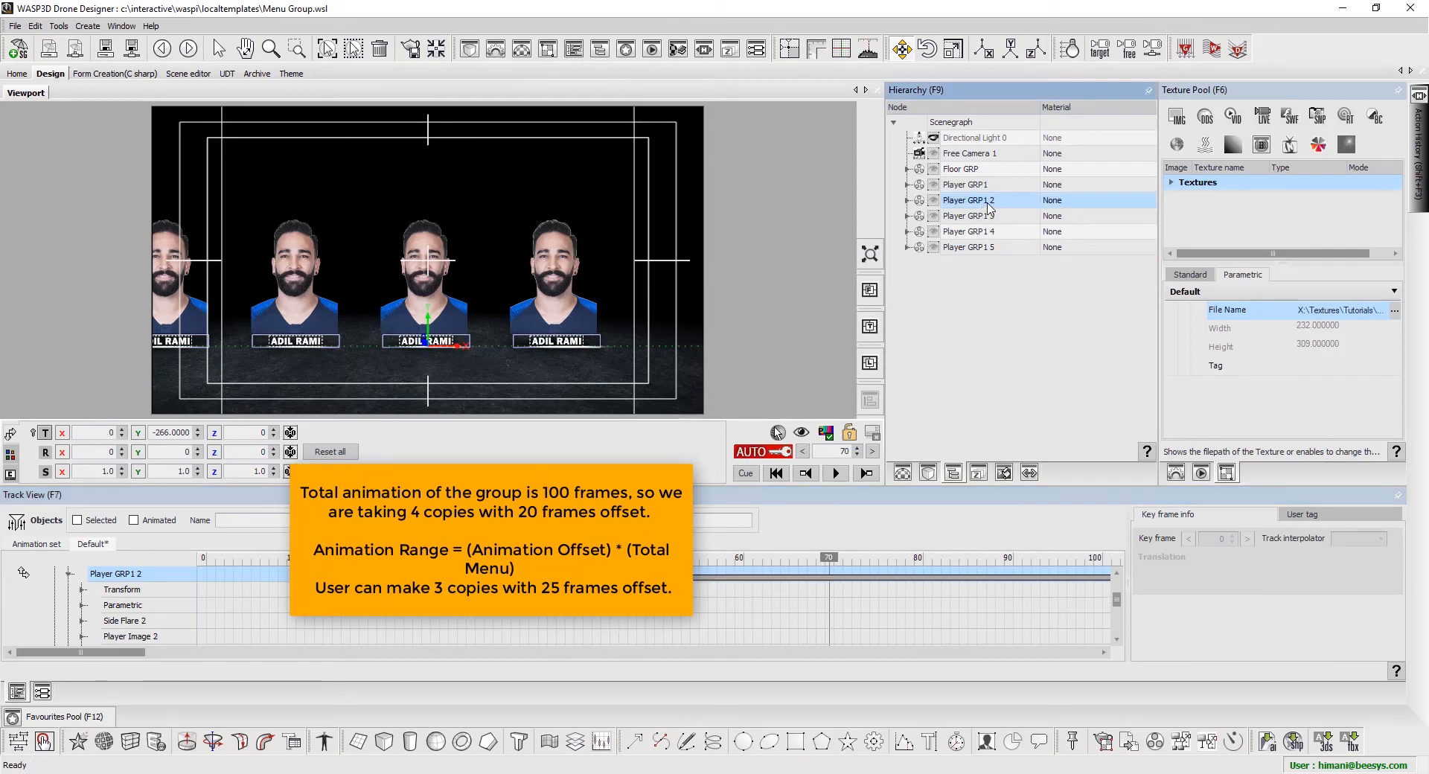
key(F2)
drag(984, 201, 1040, 208)
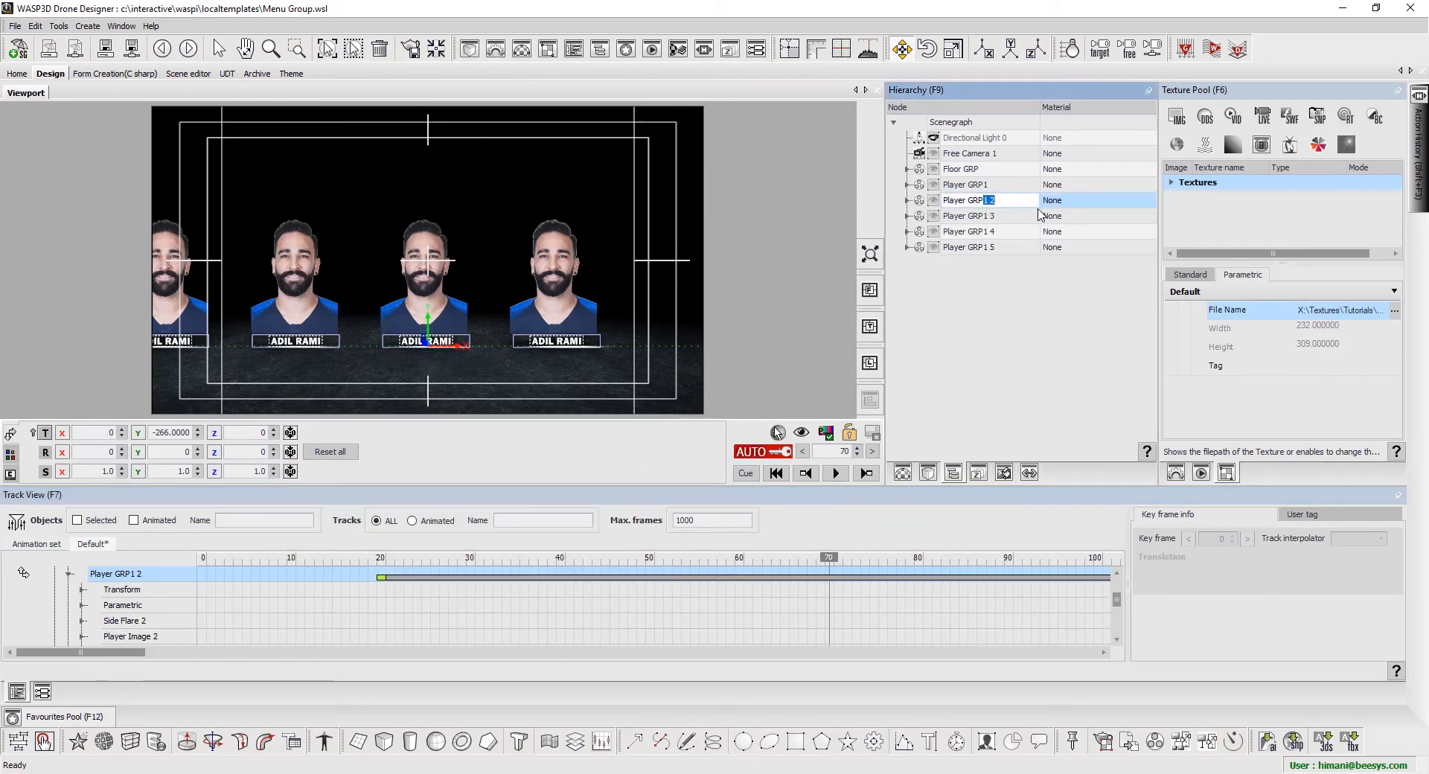
text(2)
key(Return)
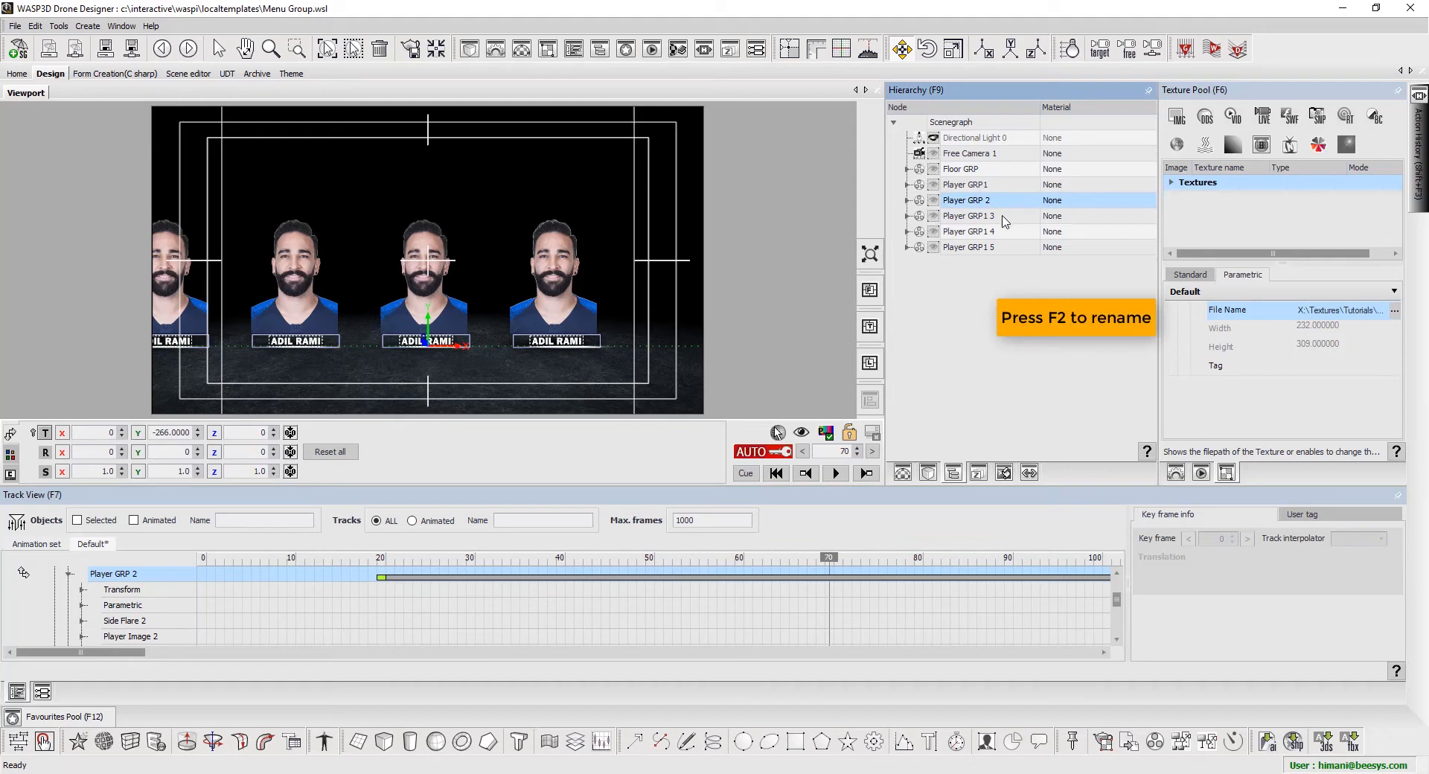
click(989, 186)
key(F2)
click(983, 185)
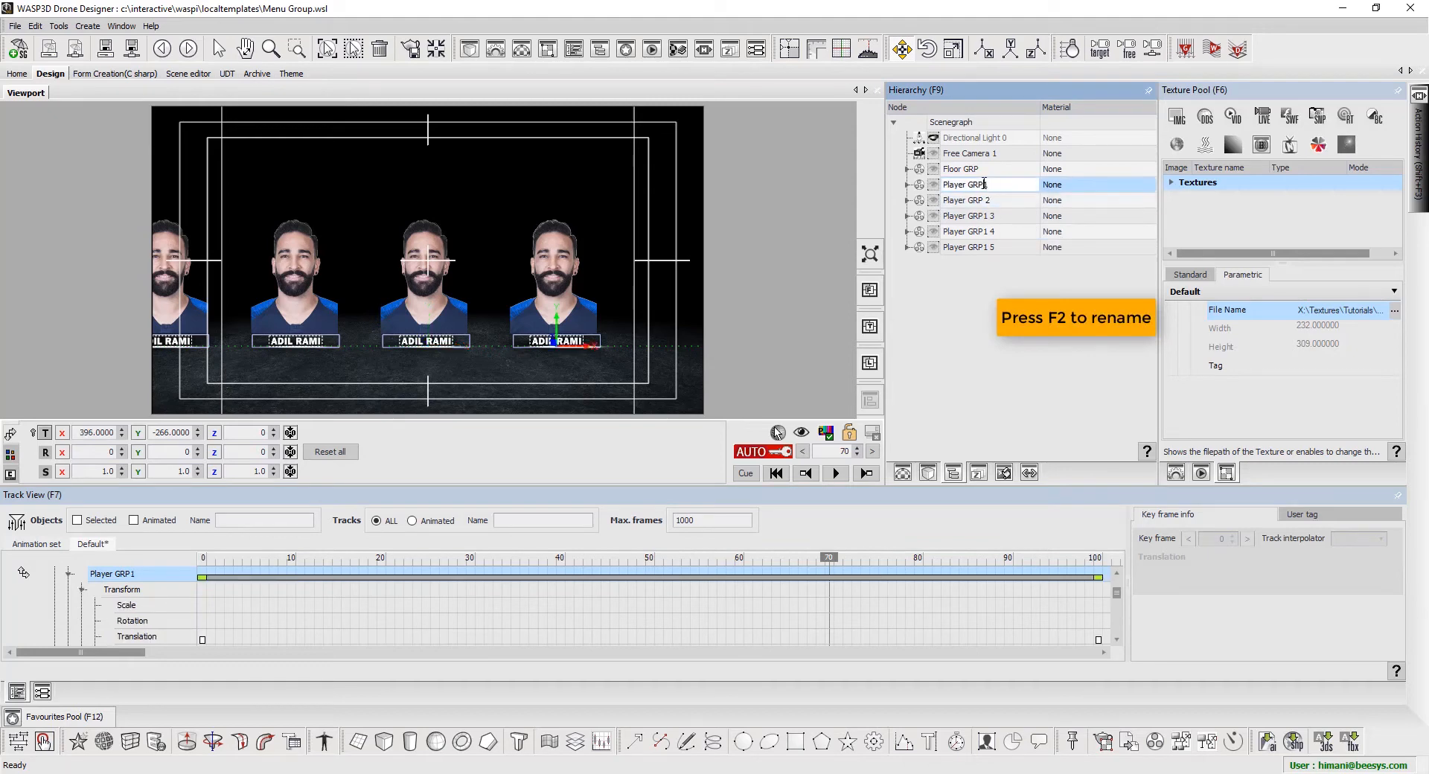
click(979, 243)
Rename the second copy, Player GRP1 3, as Player GRP 3
click(985, 218)
key(F2)
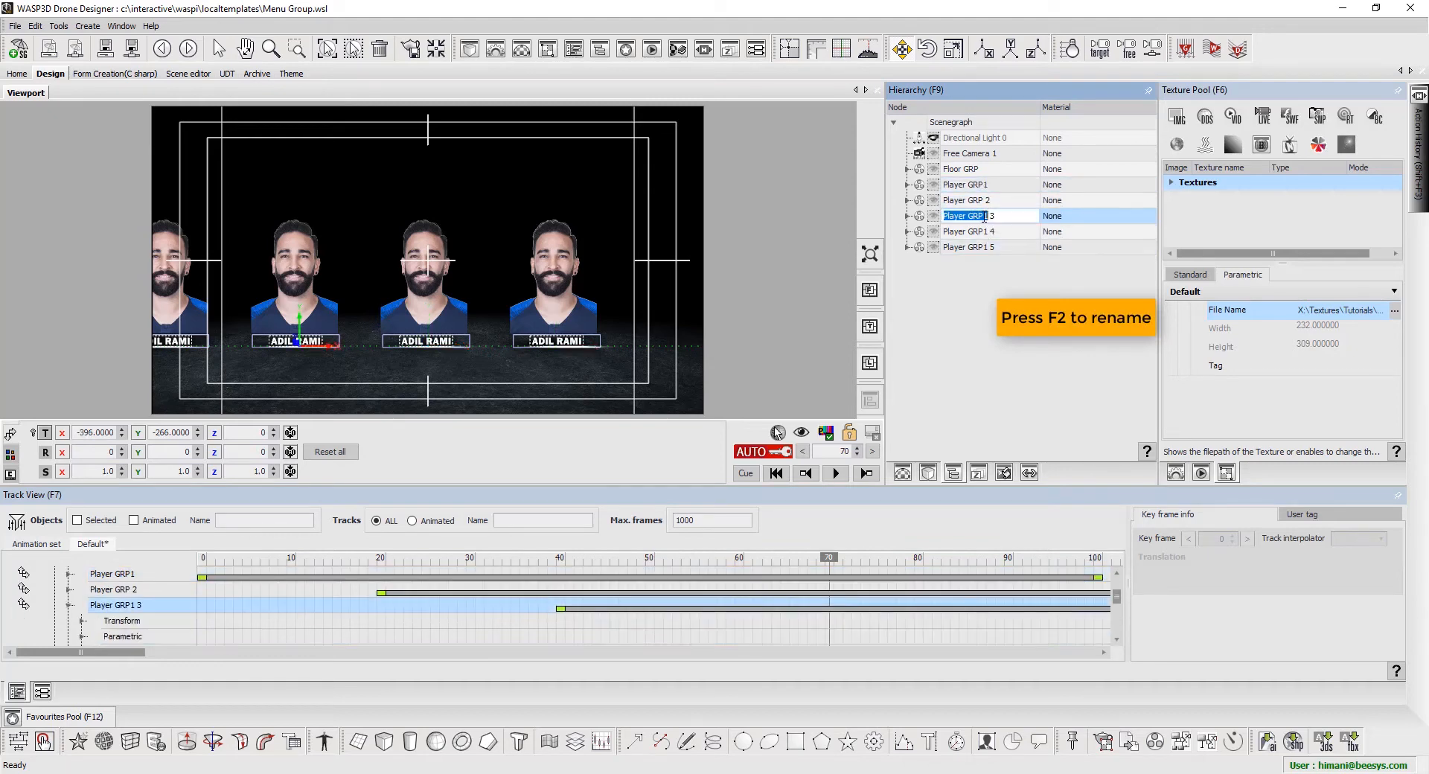
drag(983, 217, 1030, 217)
text(3)
key(Return)
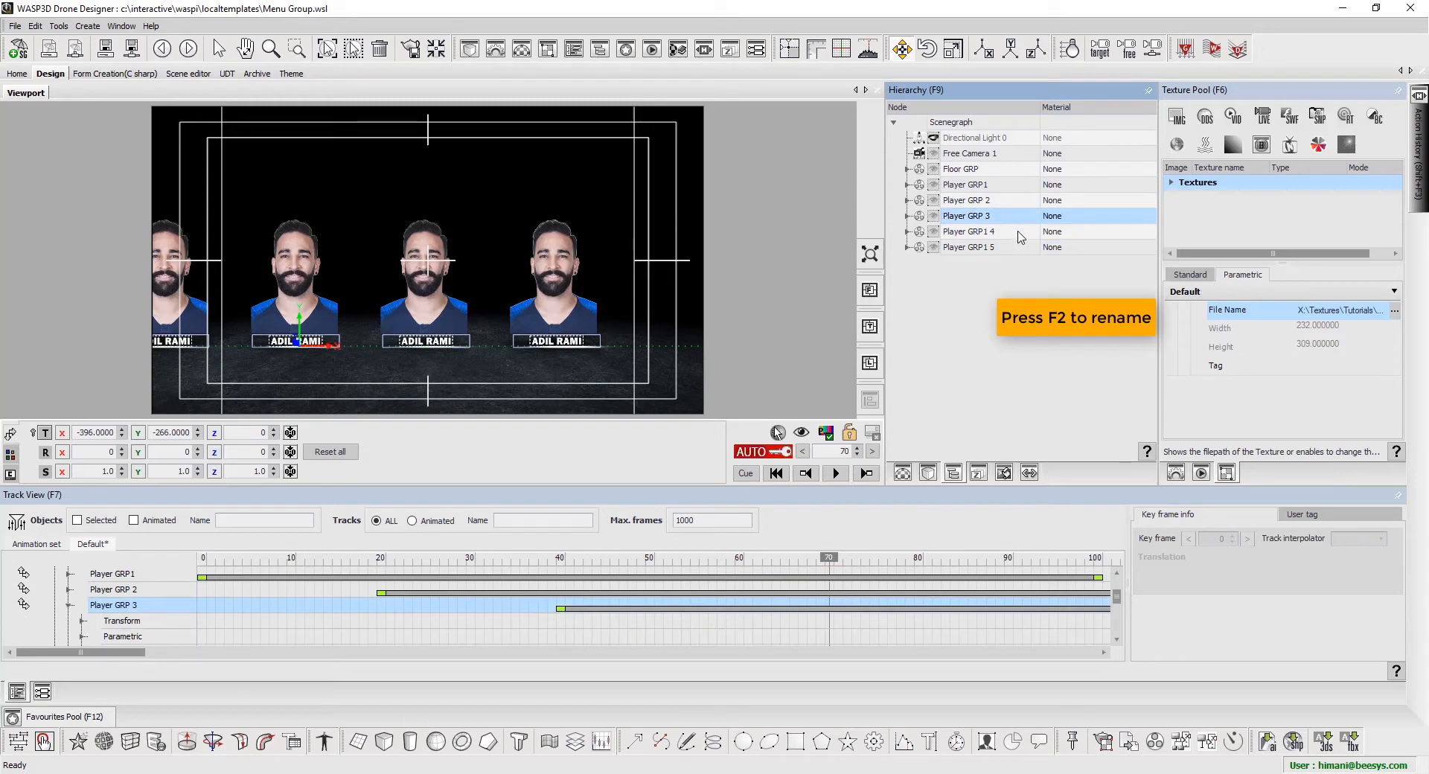
Rename the third copy, Player GRP1 4, as Player GRP 4
click(1000, 231)
key(F2)
drag(985, 231, 1025, 239)
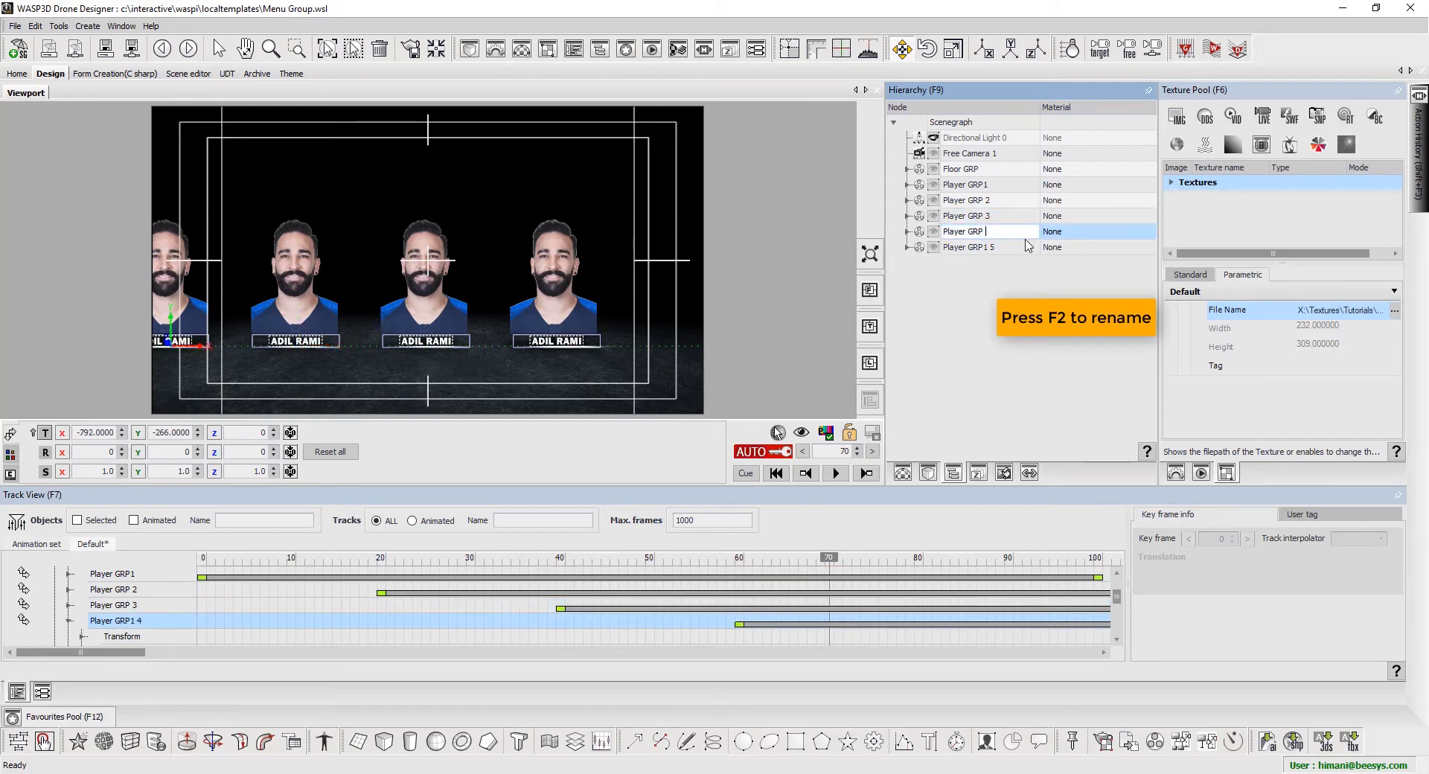
text(4)
key(Return)
Rename the fourth copy, Player GRP1 5, as Player GRP 5
click(987, 246)
key(F2)
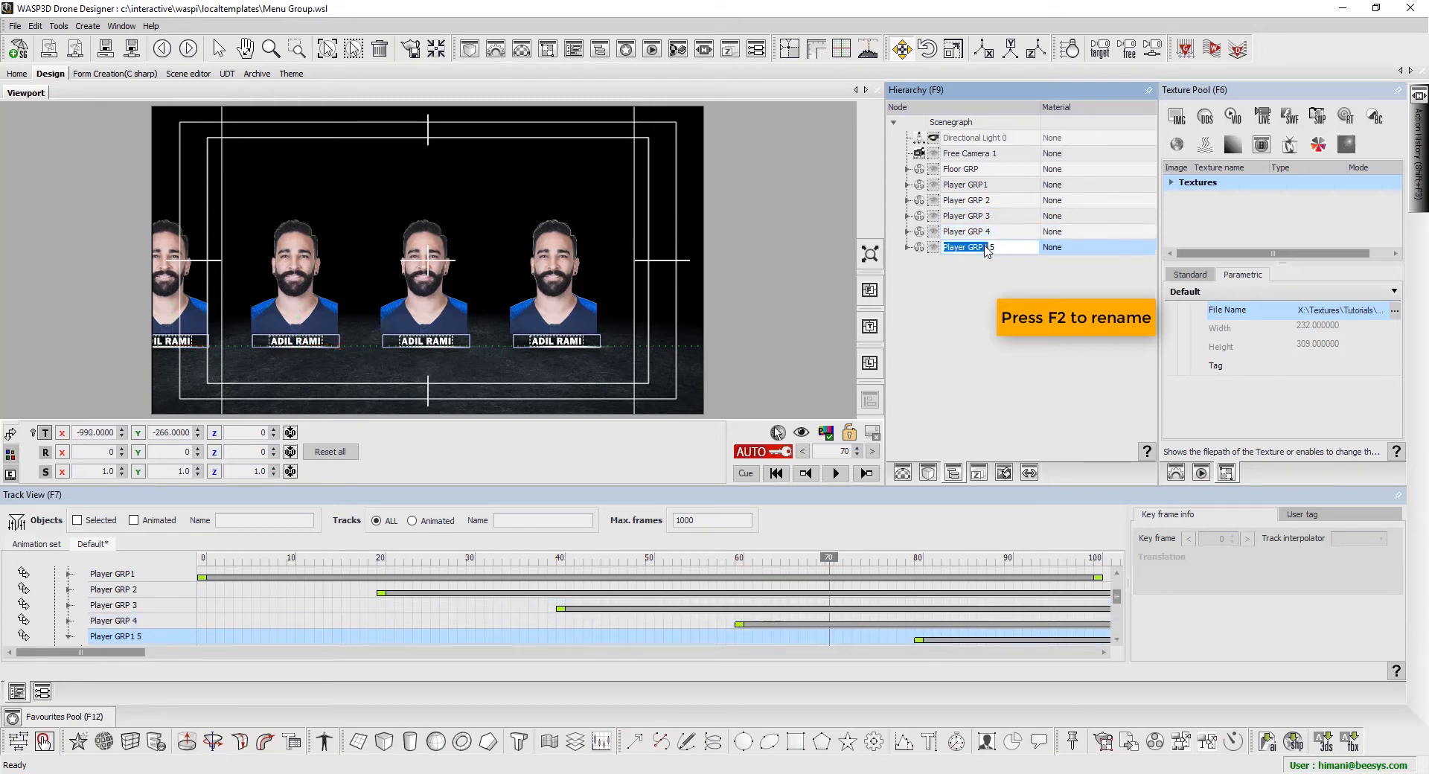
drag(987, 246, 1031, 252)
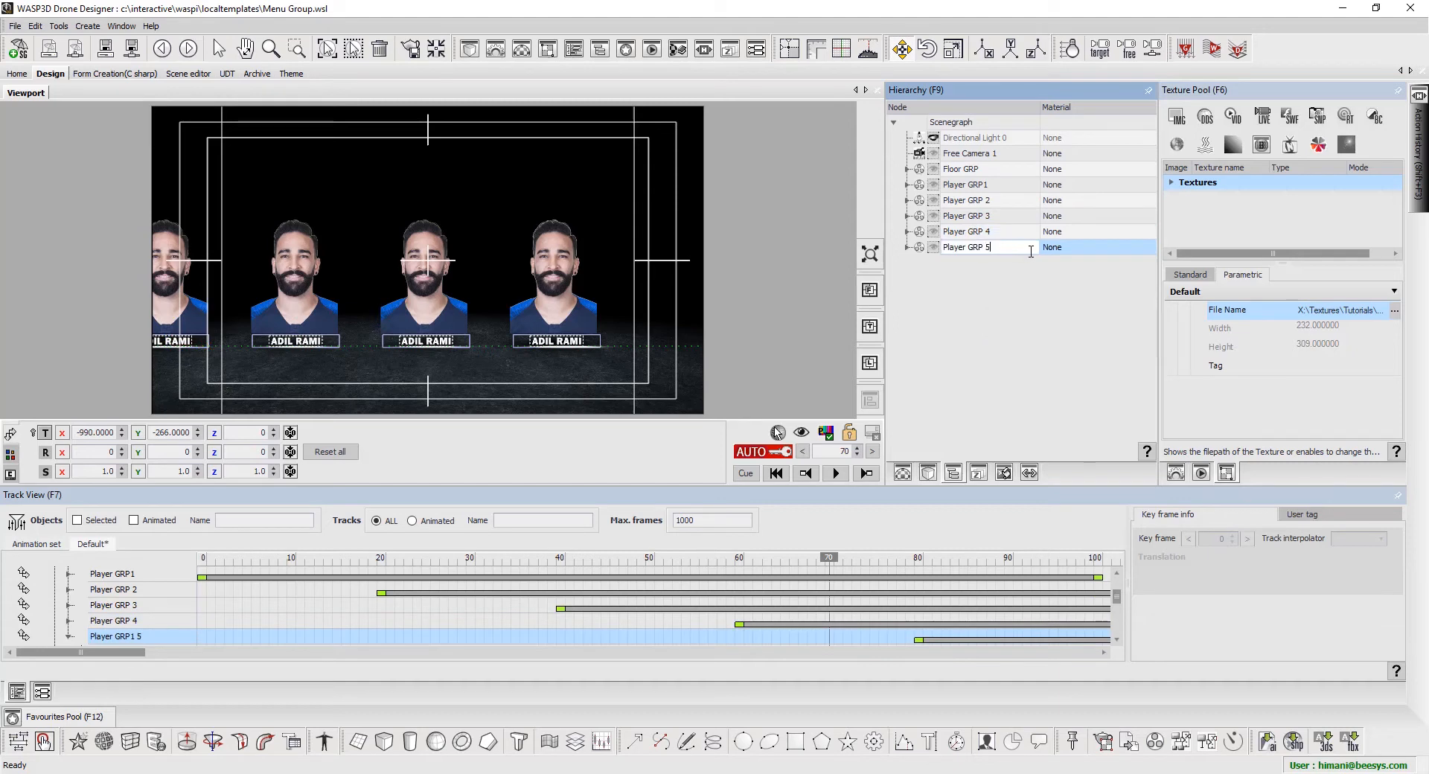
text(5)
key(Return)
Add a Menu Group at frame 86 and make Player GRP1 through Player GRP 5 its children
click(209, 590)
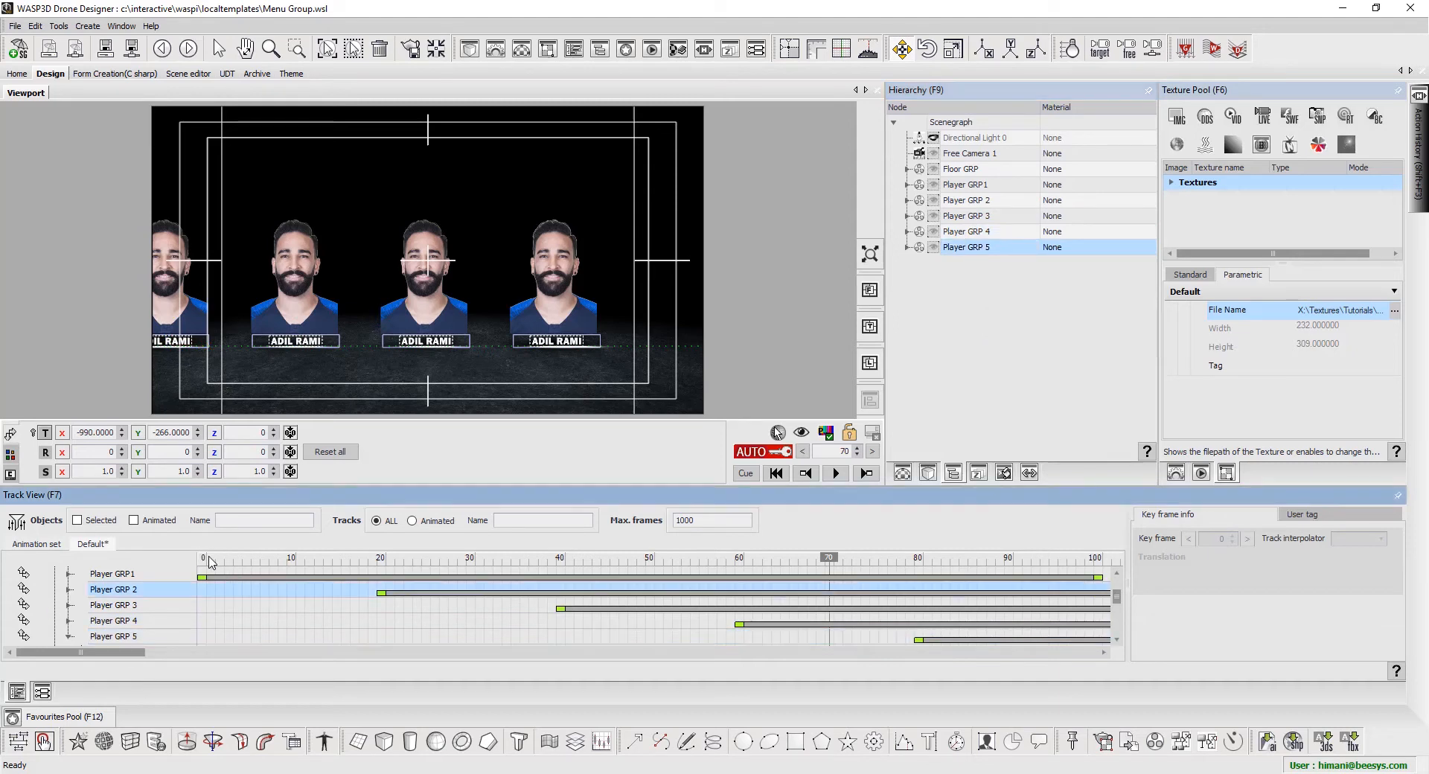
drag(212, 563, 977, 612)
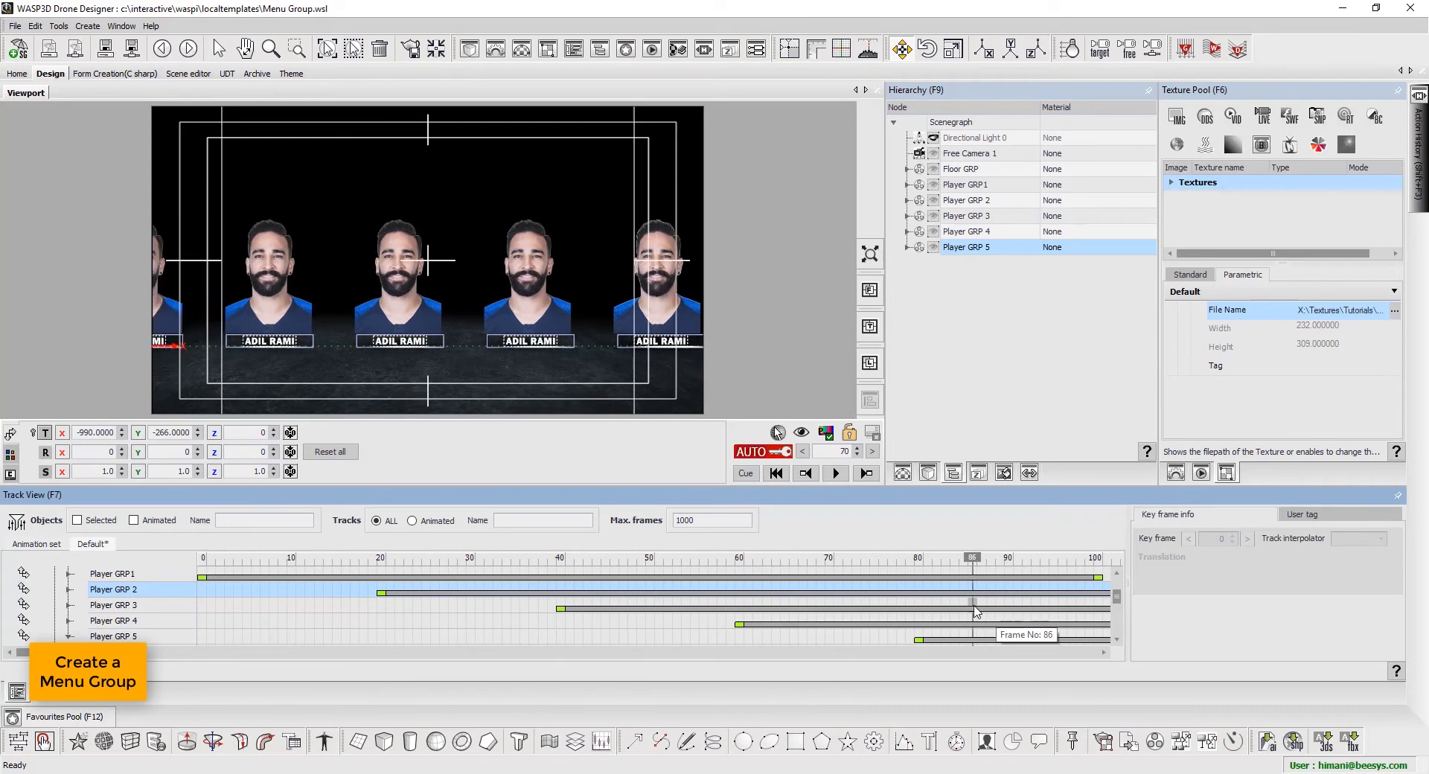
click(23, 745)
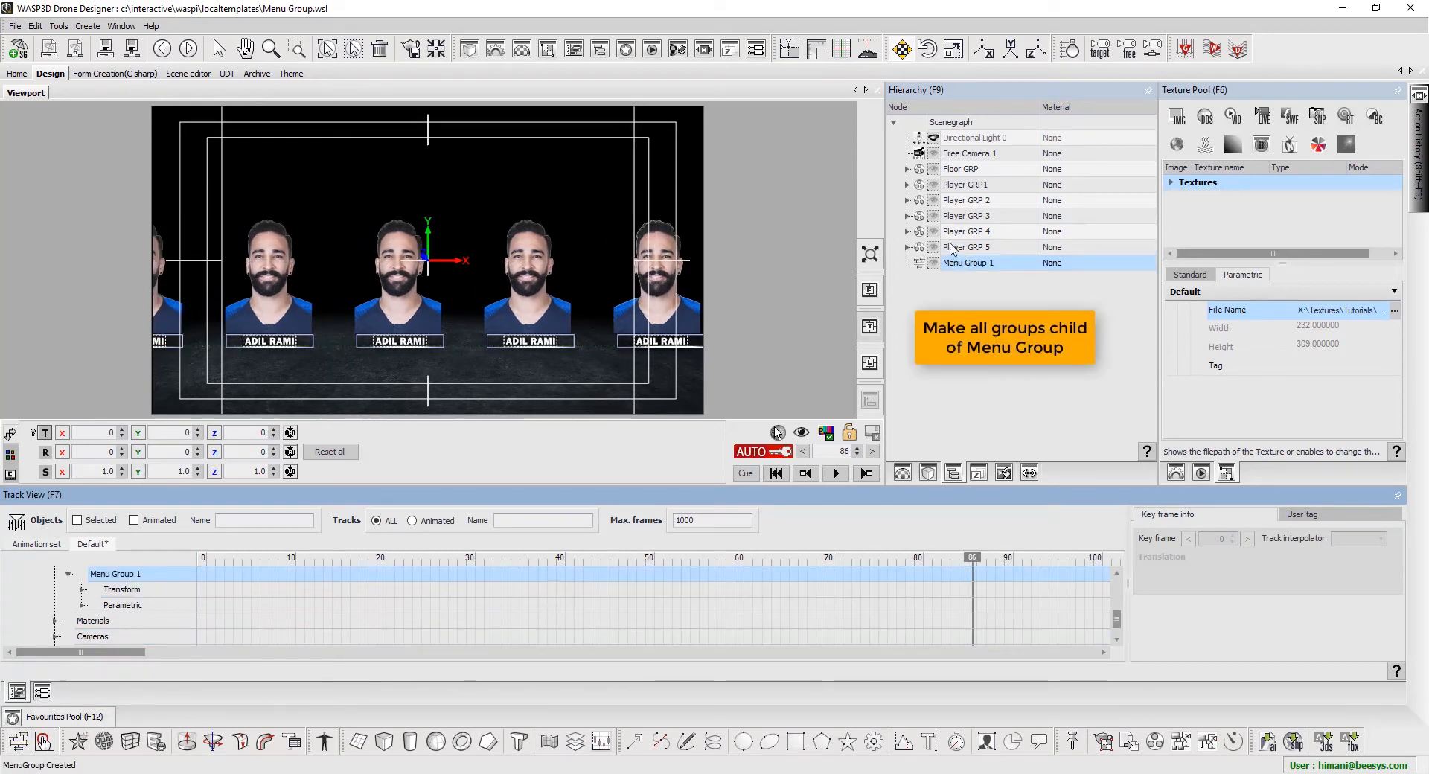
click(964, 185)
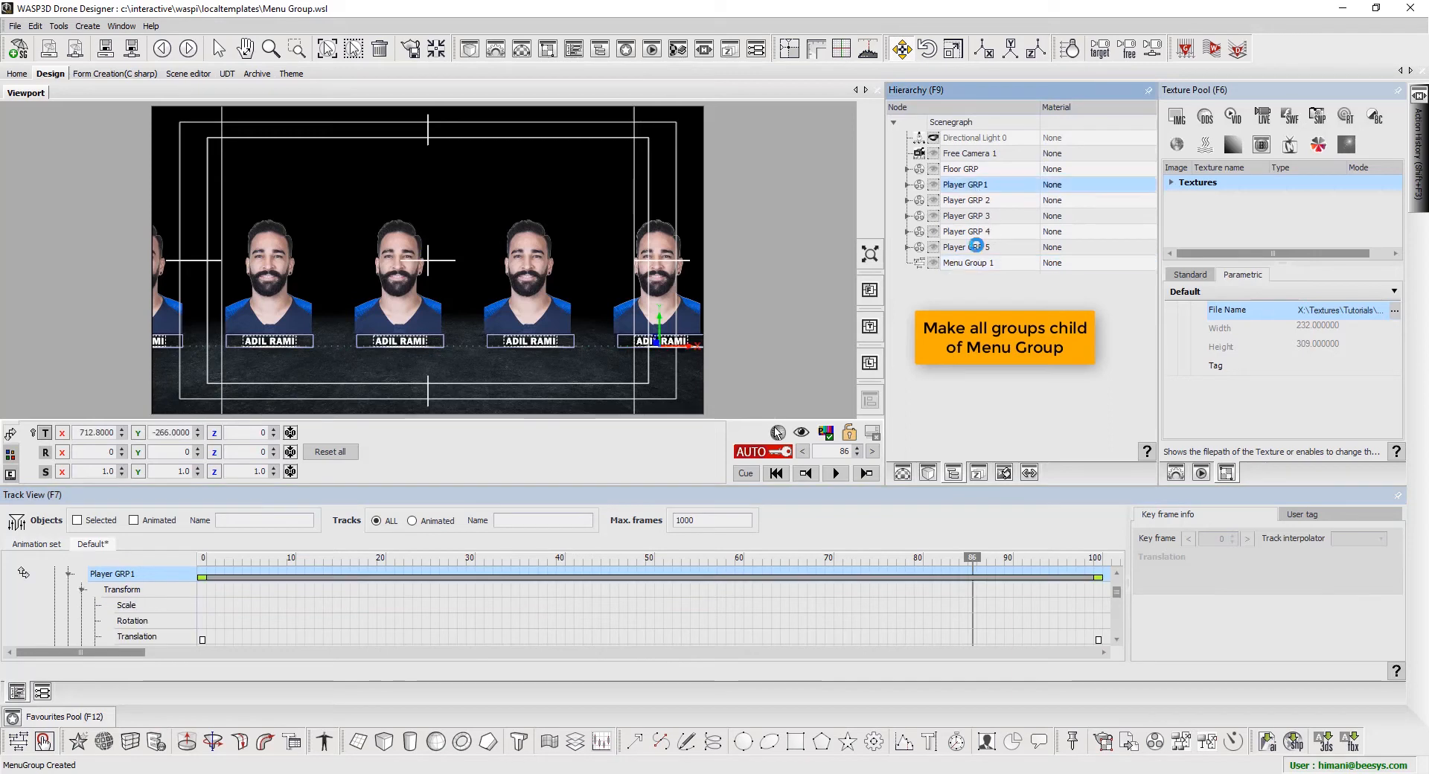
shift+click(978, 249)
drag(967, 186, 982, 269)
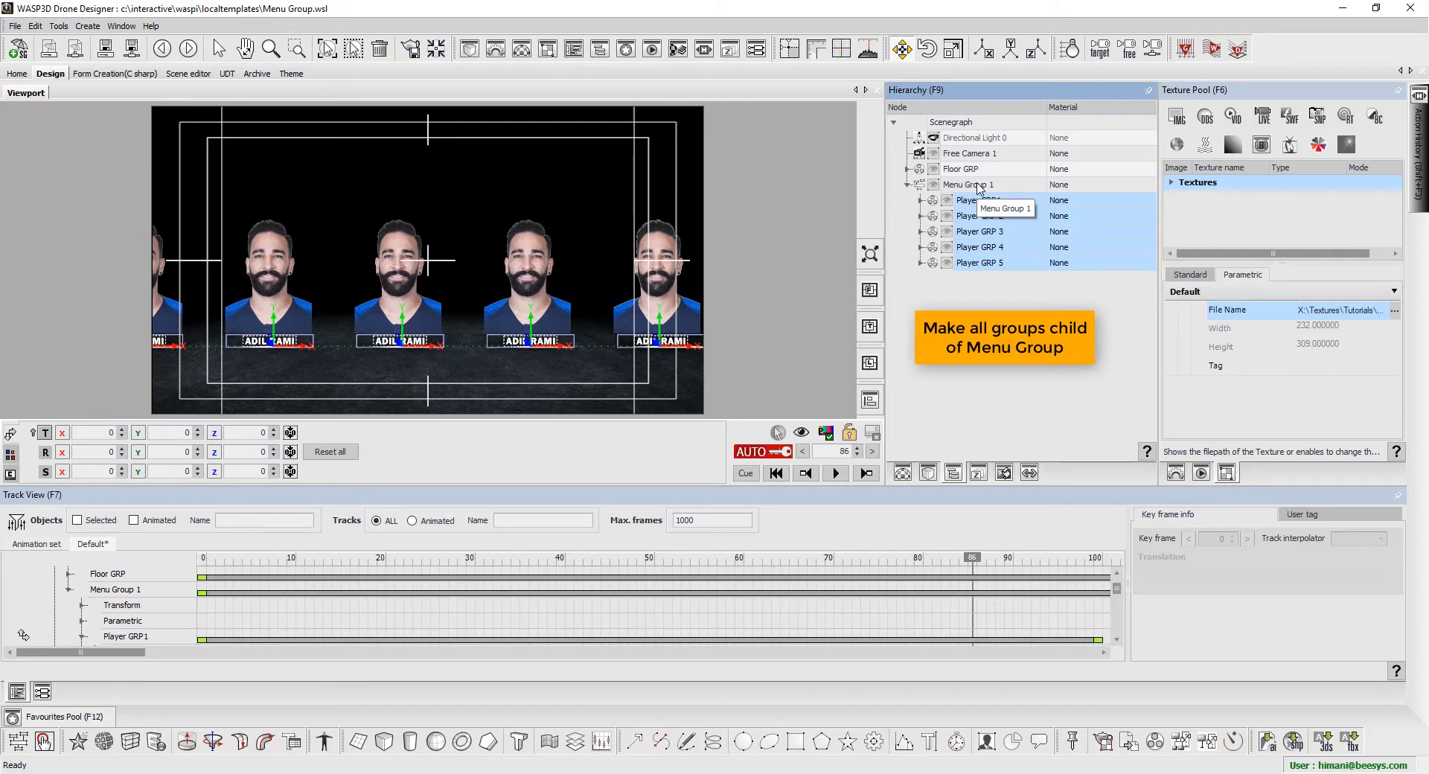
Set the menu group's Anim Offset to 20 and Anim Range to 100, with Menu Repeat enabled
click(978, 186)
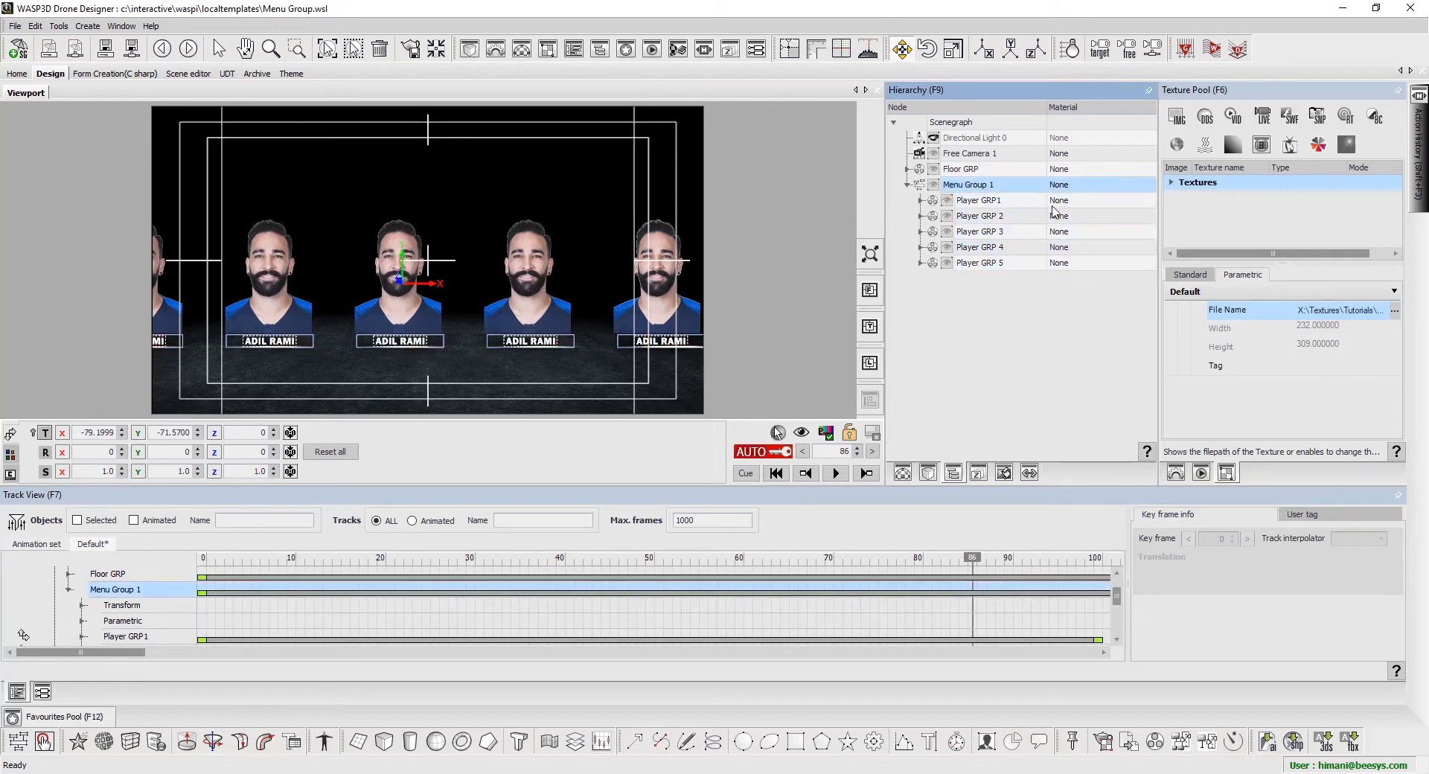
key(F4)
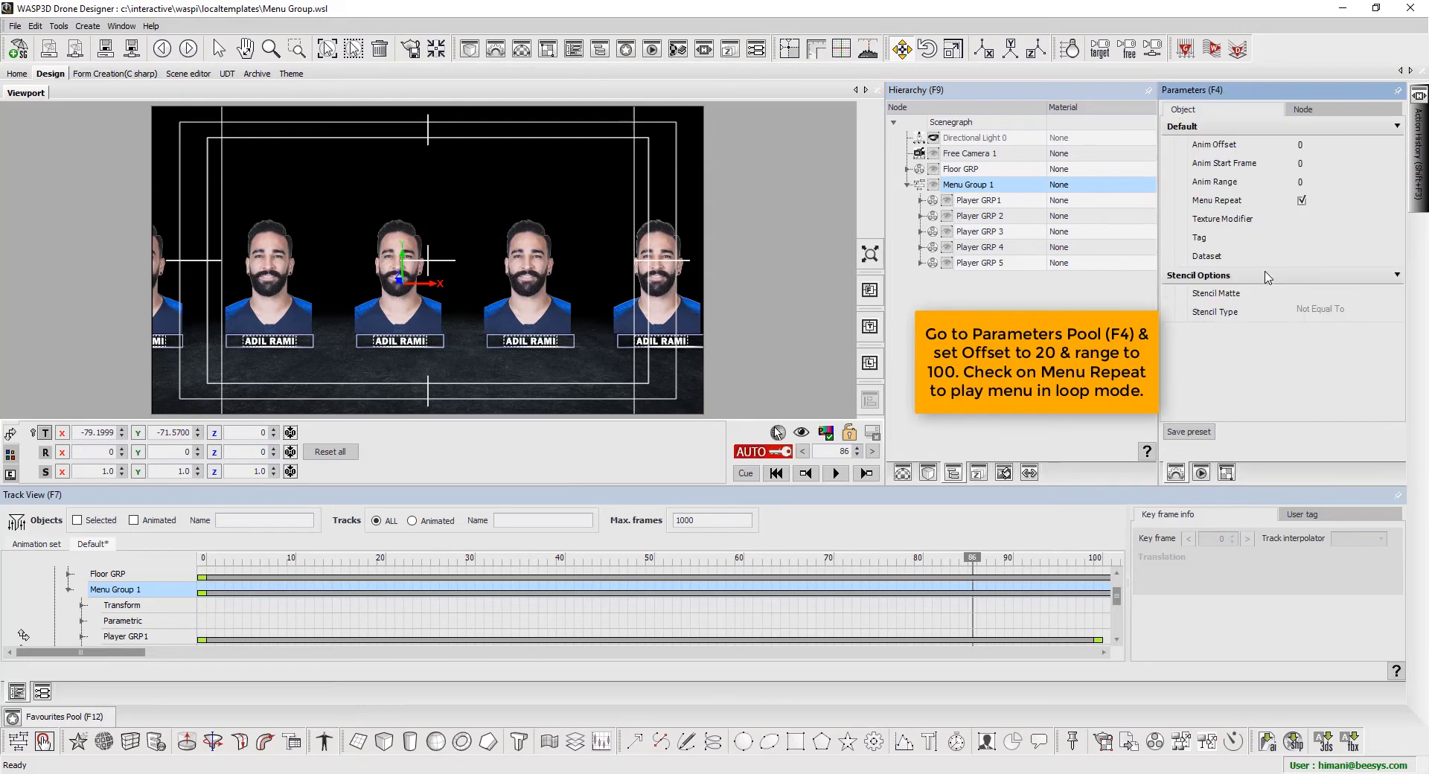
click(1272, 152)
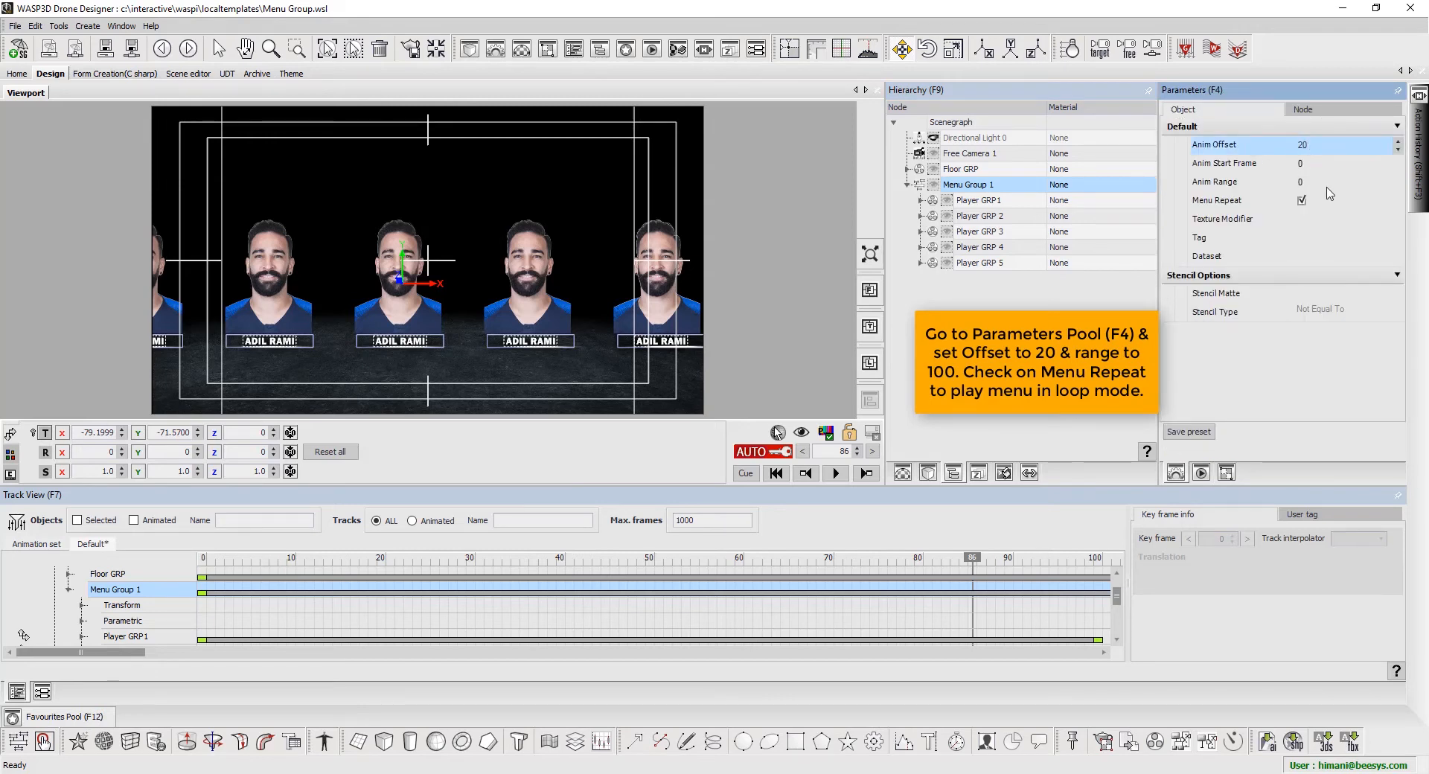
click(1274, 189)
text(100)
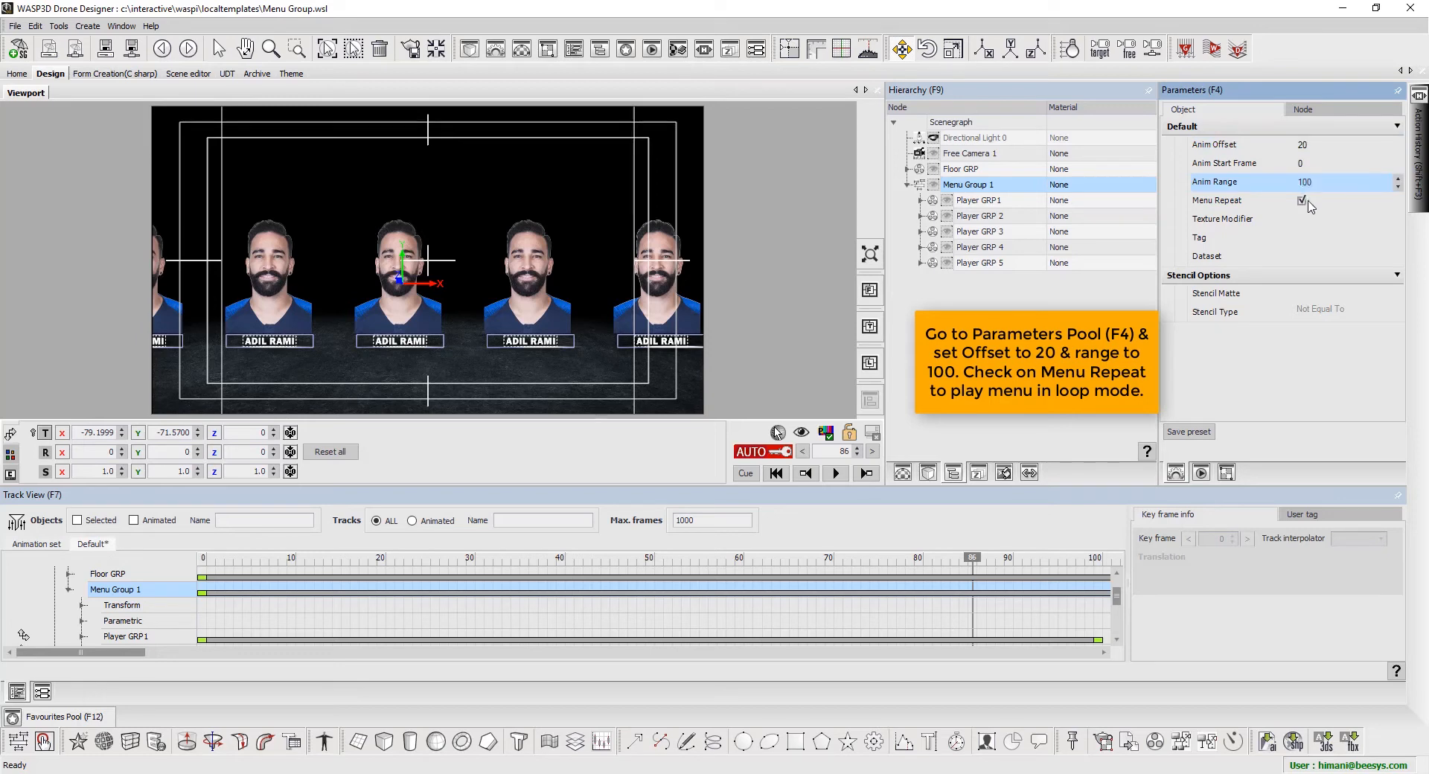
click(1302, 200)
click(1302, 201)
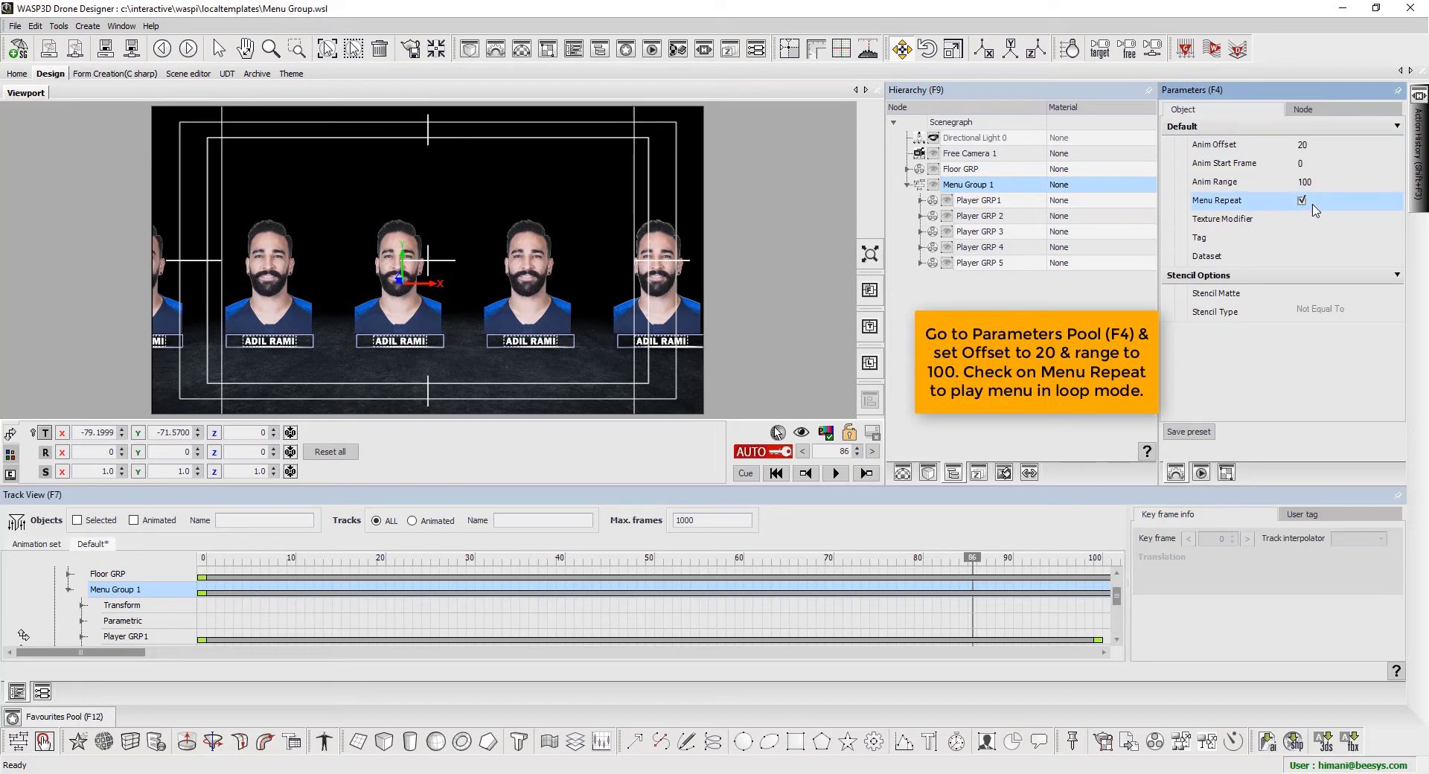
Set Scrub min to 50 in the menu group's node parameters
click(1333, 113)
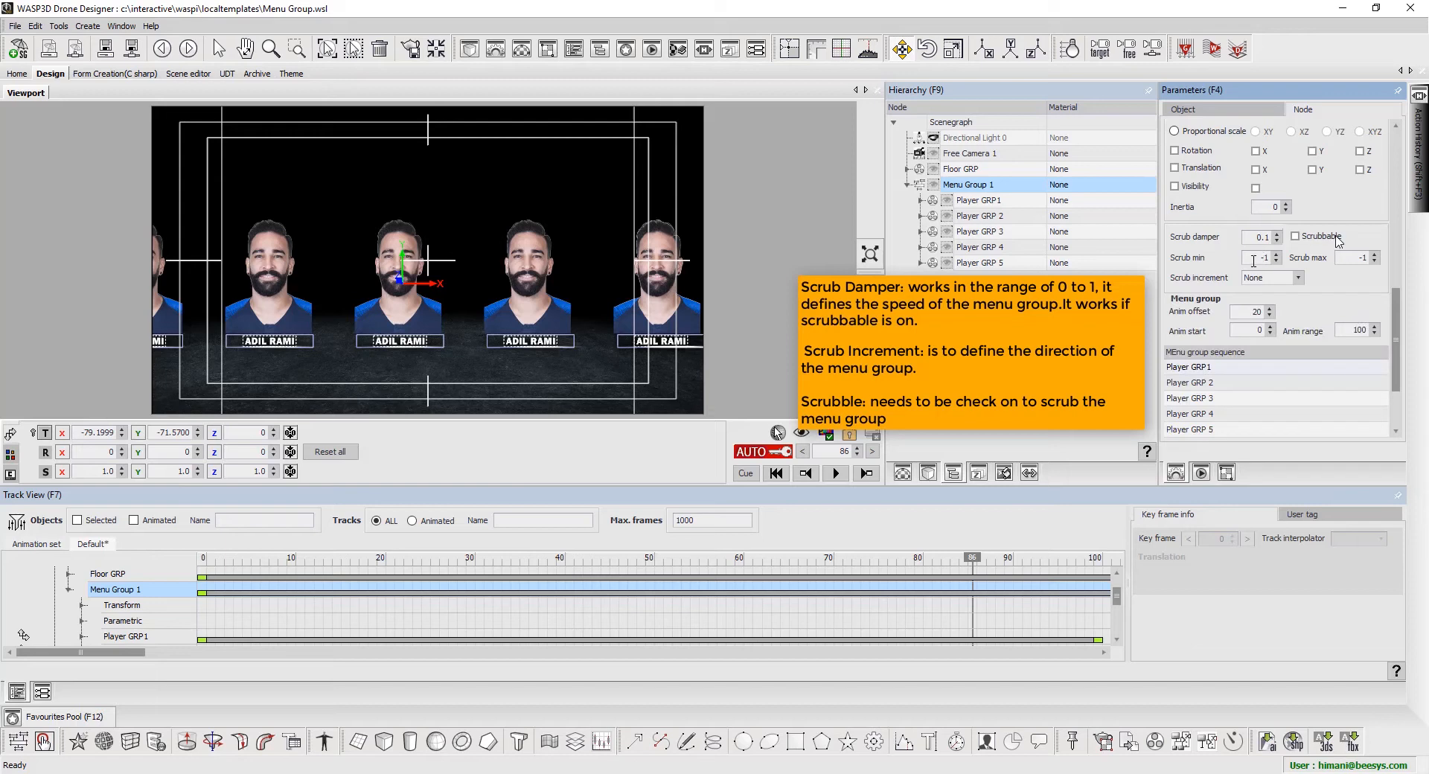
double_click(1265, 257)
text(50)
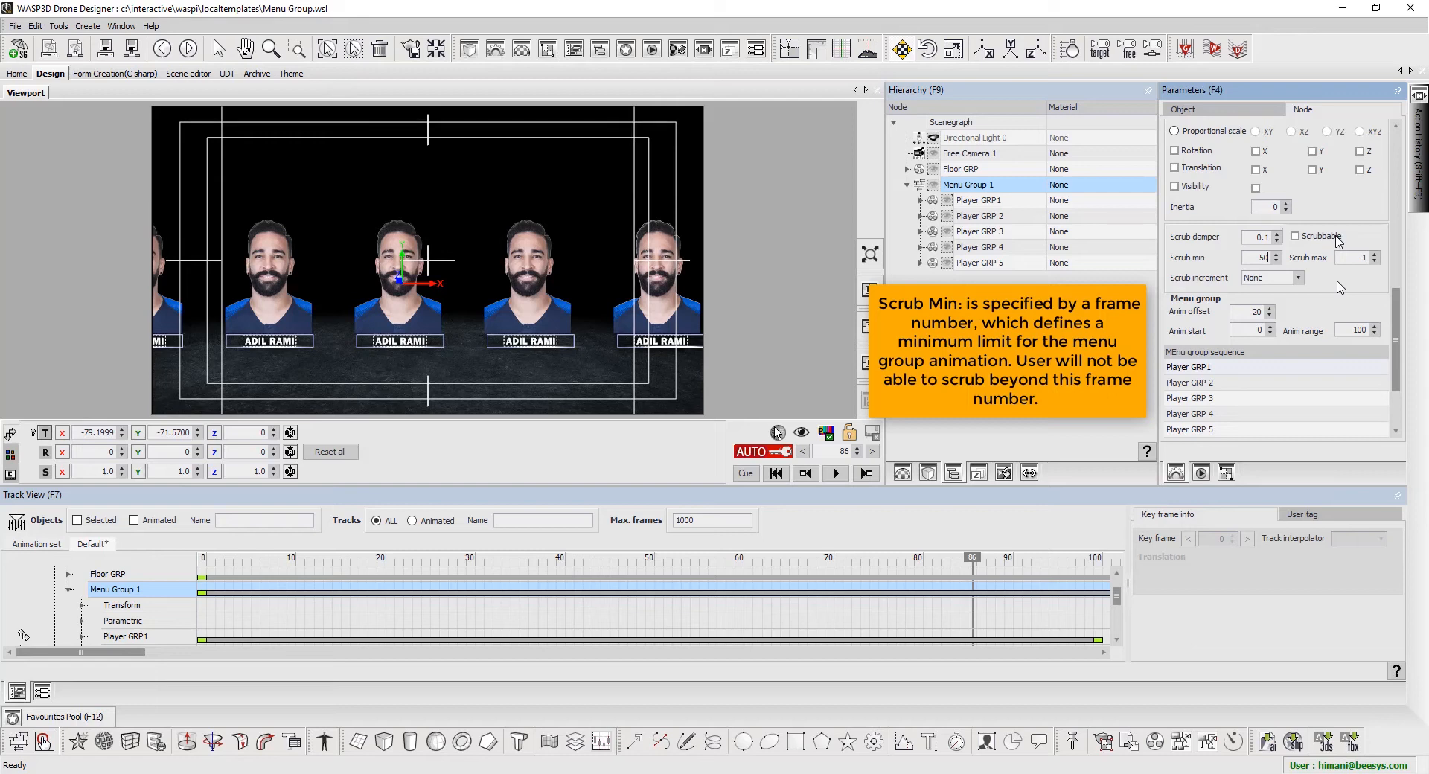
click(1271, 328)
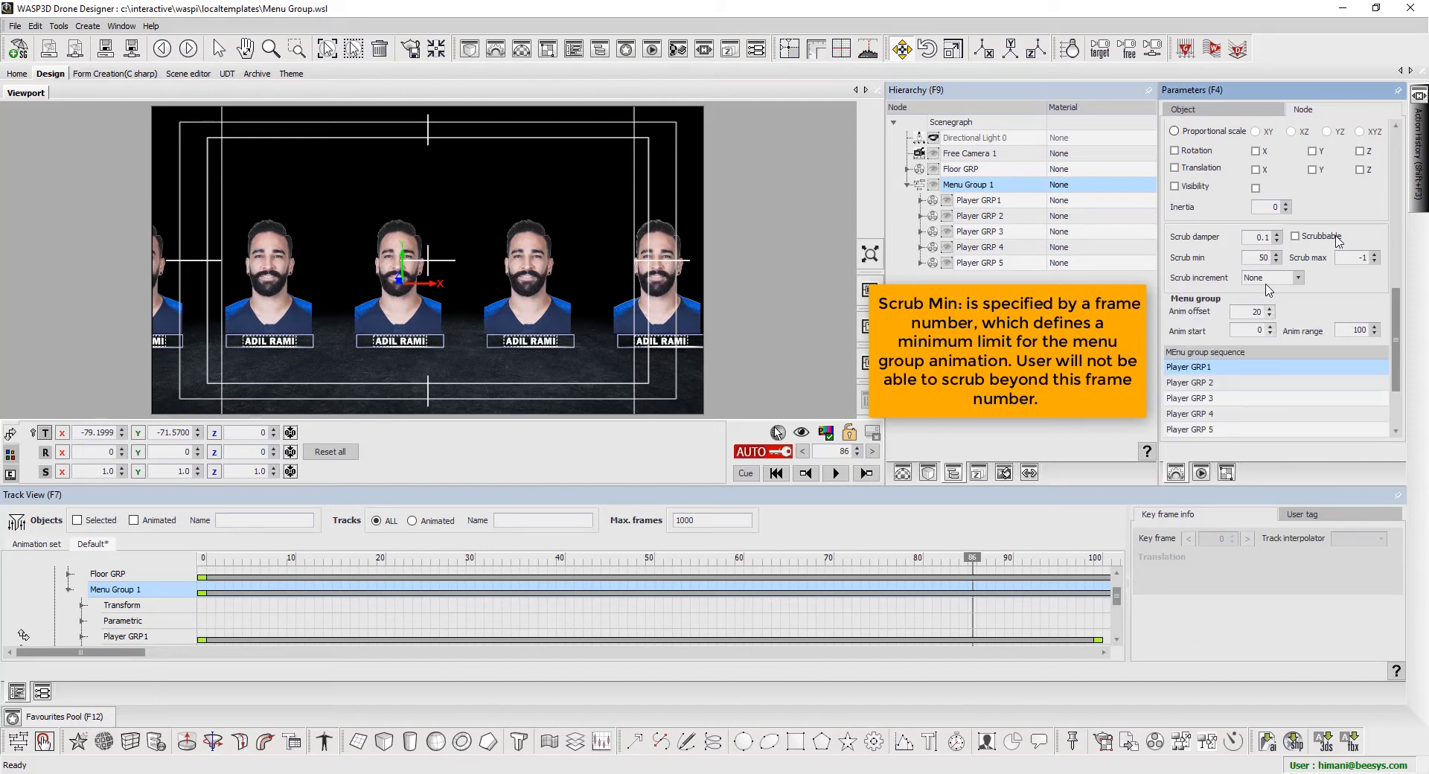
Set the menu group's Scrub increment to +X Axis
click(1298, 278)
click(1291, 317)
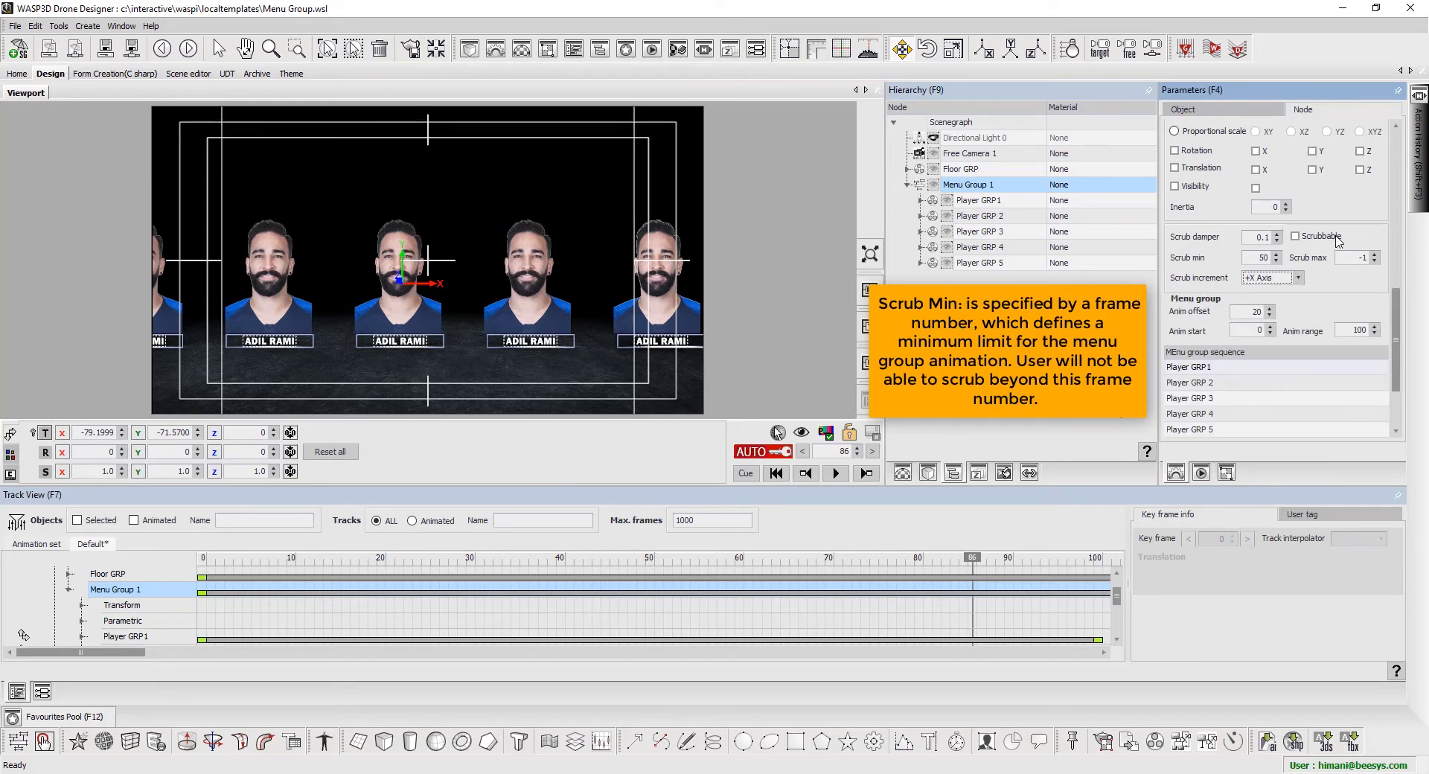
click(1095, 408)
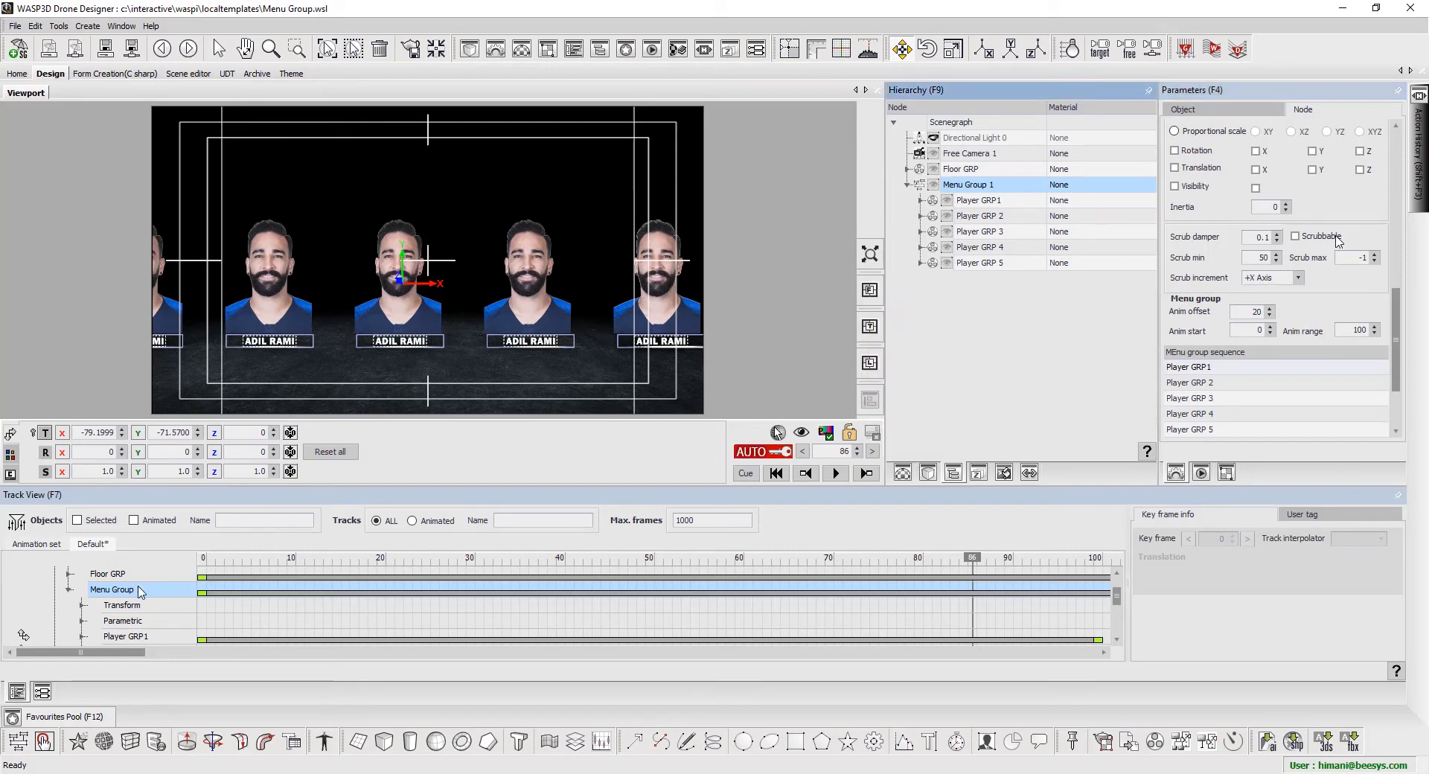
Open the frame change actions for the Default track at frame 0
click(69, 590)
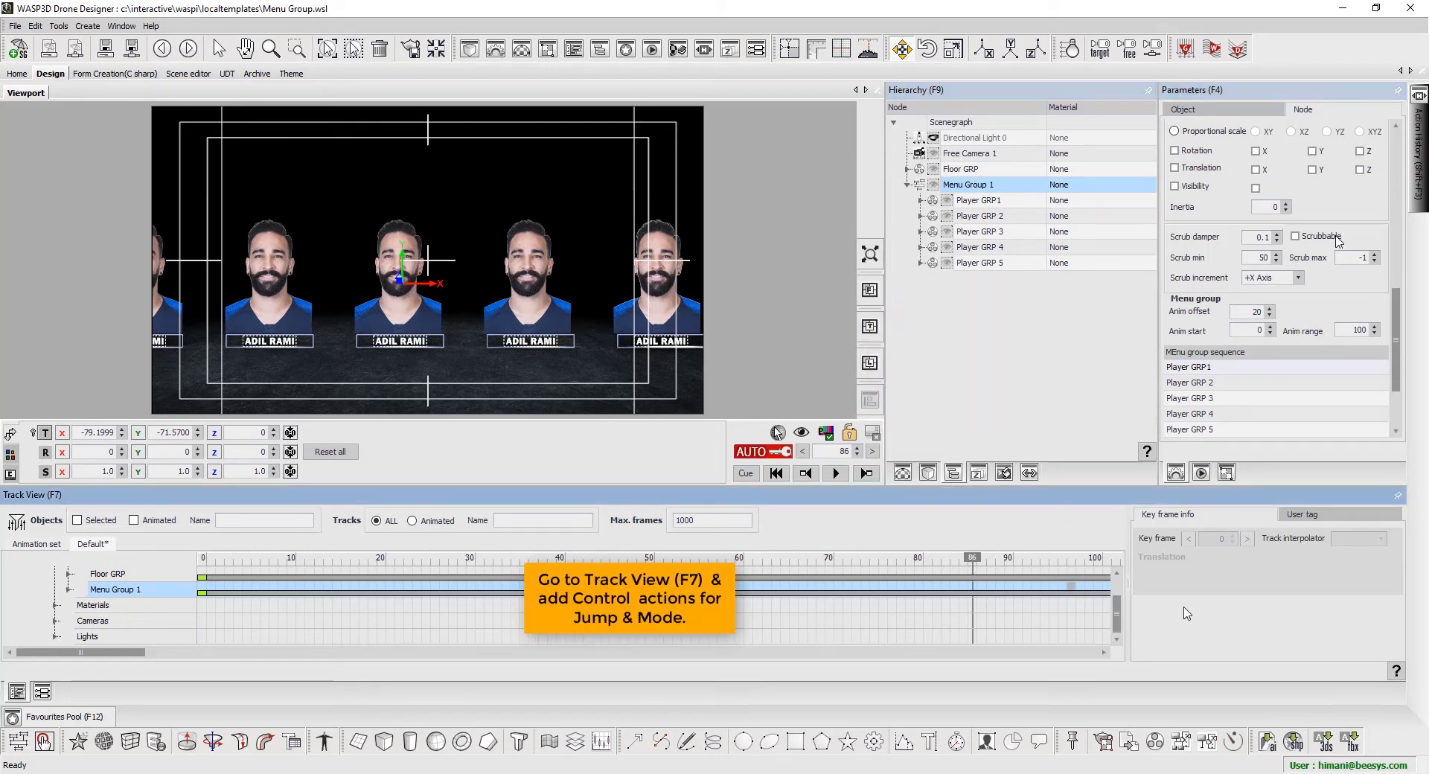
scroll(1126, 615, up, 2)
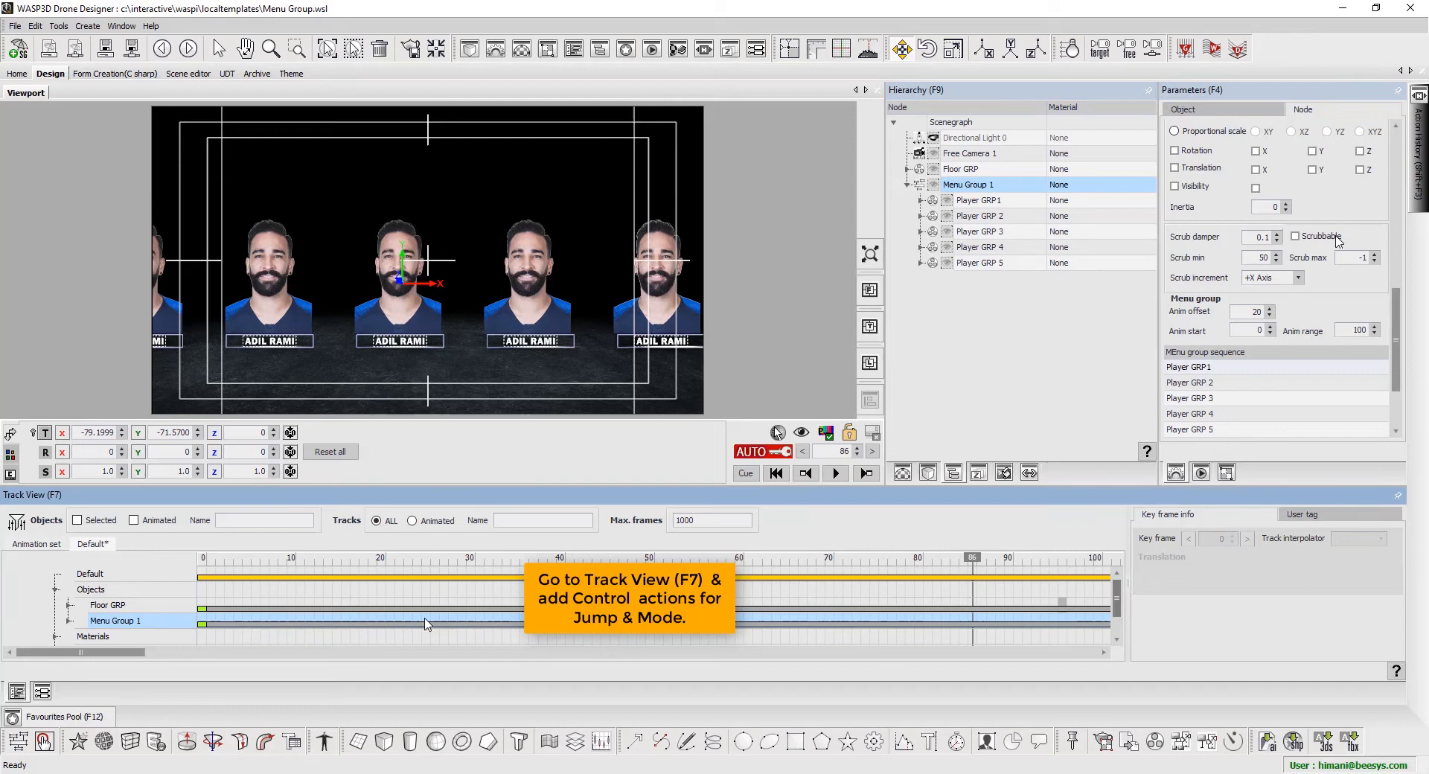
click(207, 566)
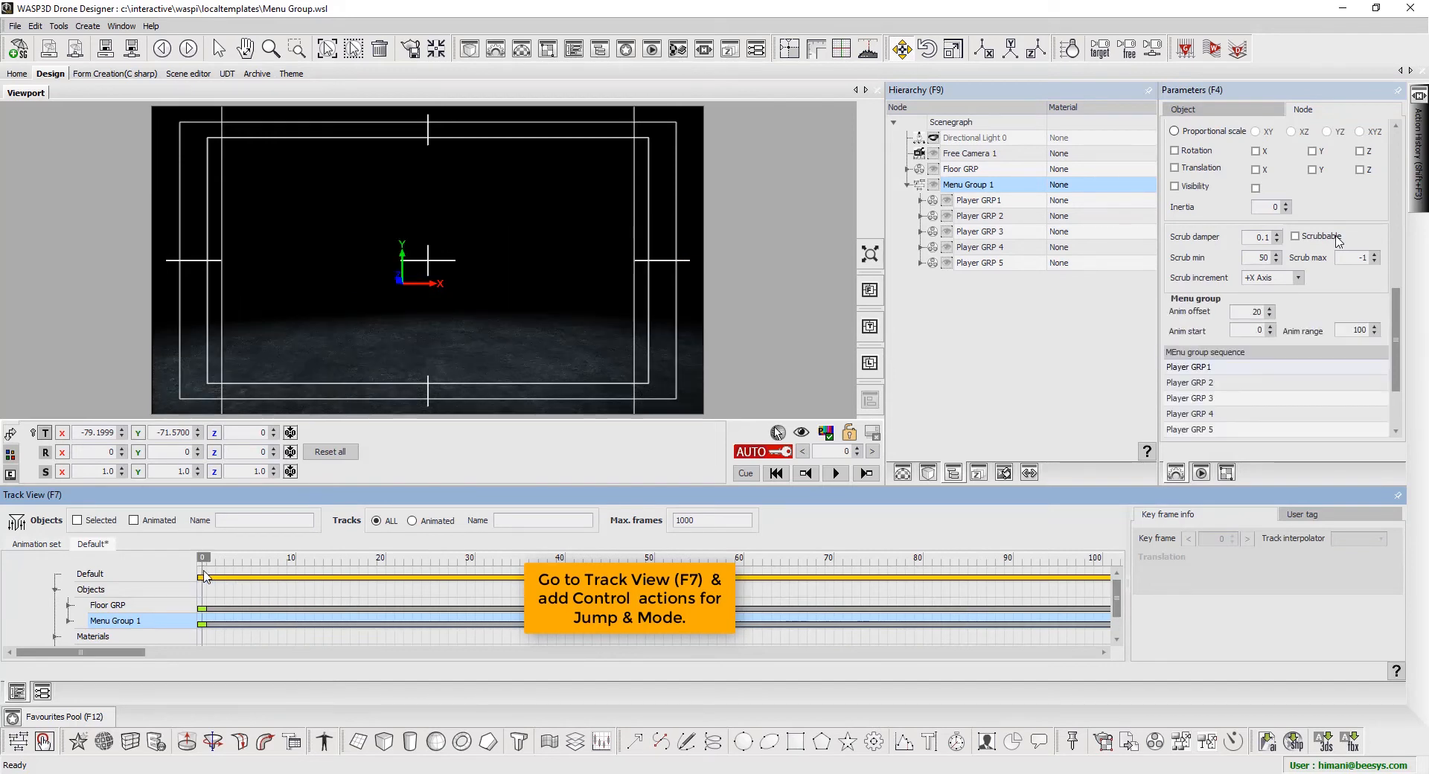
click(205, 575)
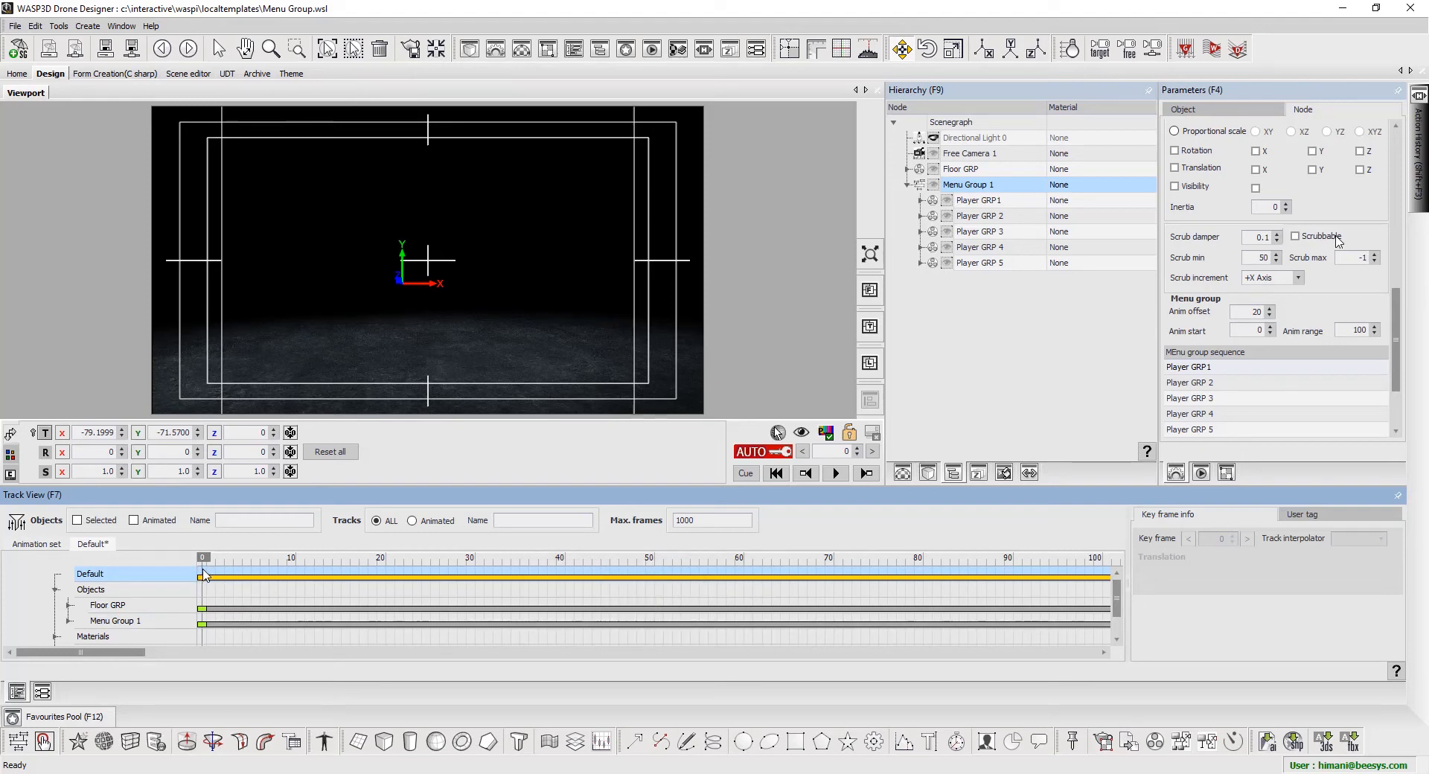
double_click(204, 576)
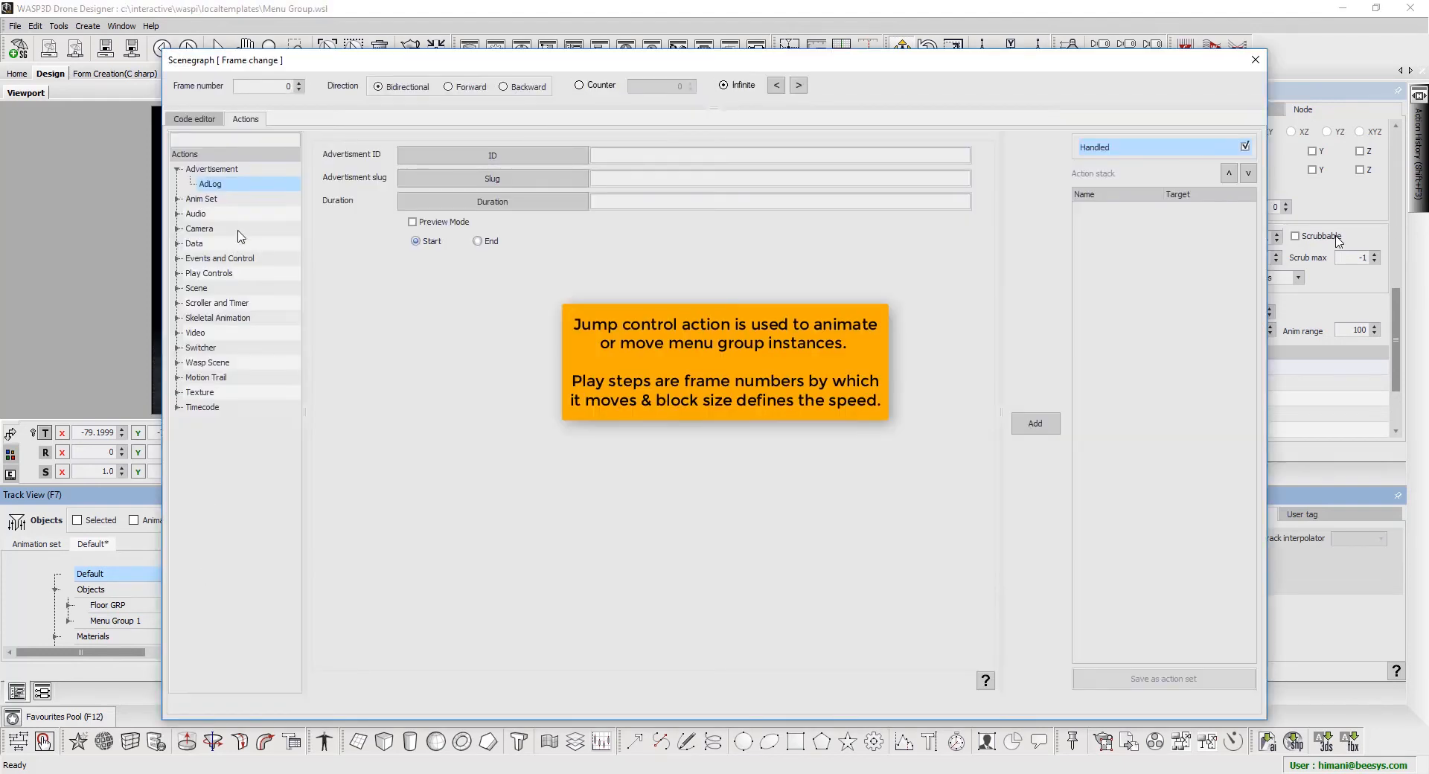
Choose the Jump play control action and set its target to Menu Group 1
text(ju)
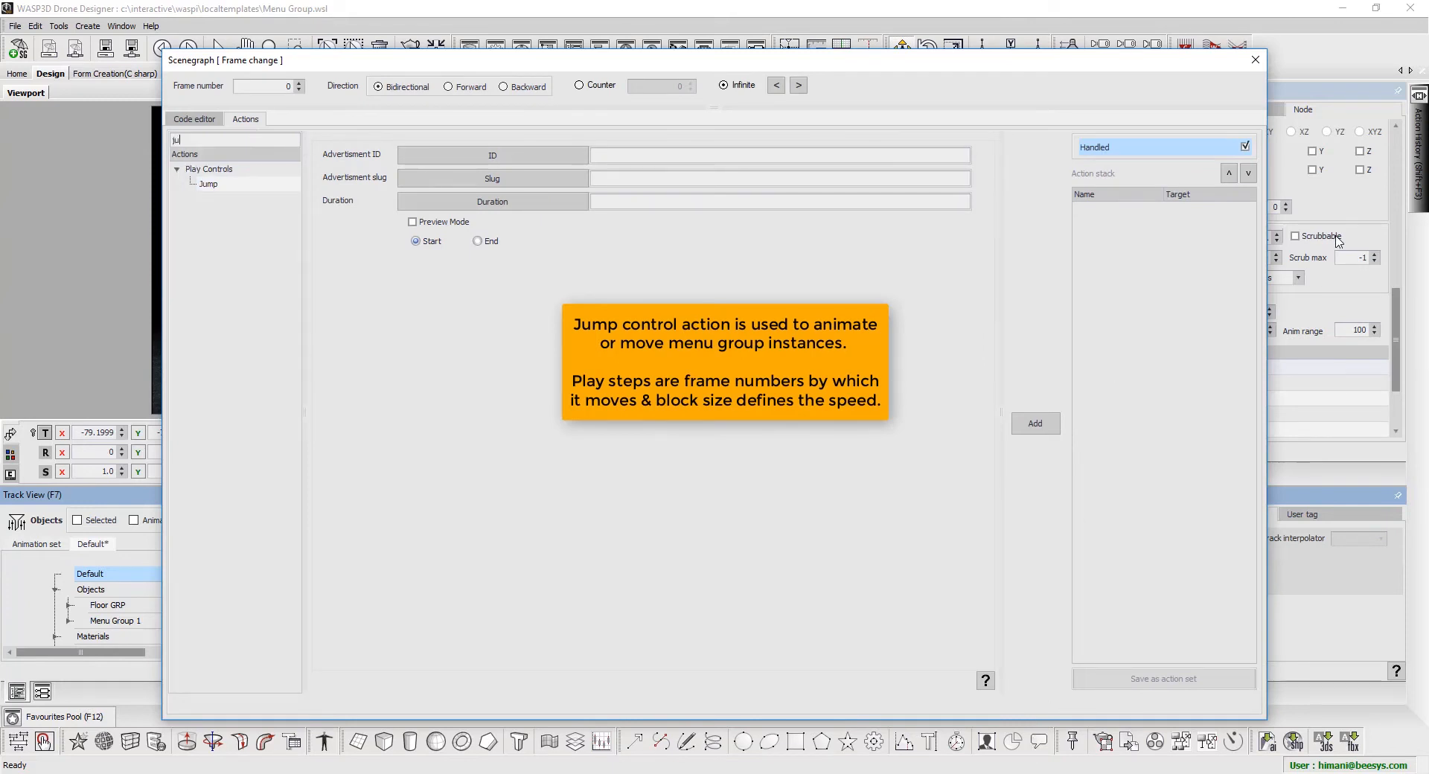
click(210, 184)
click(478, 163)
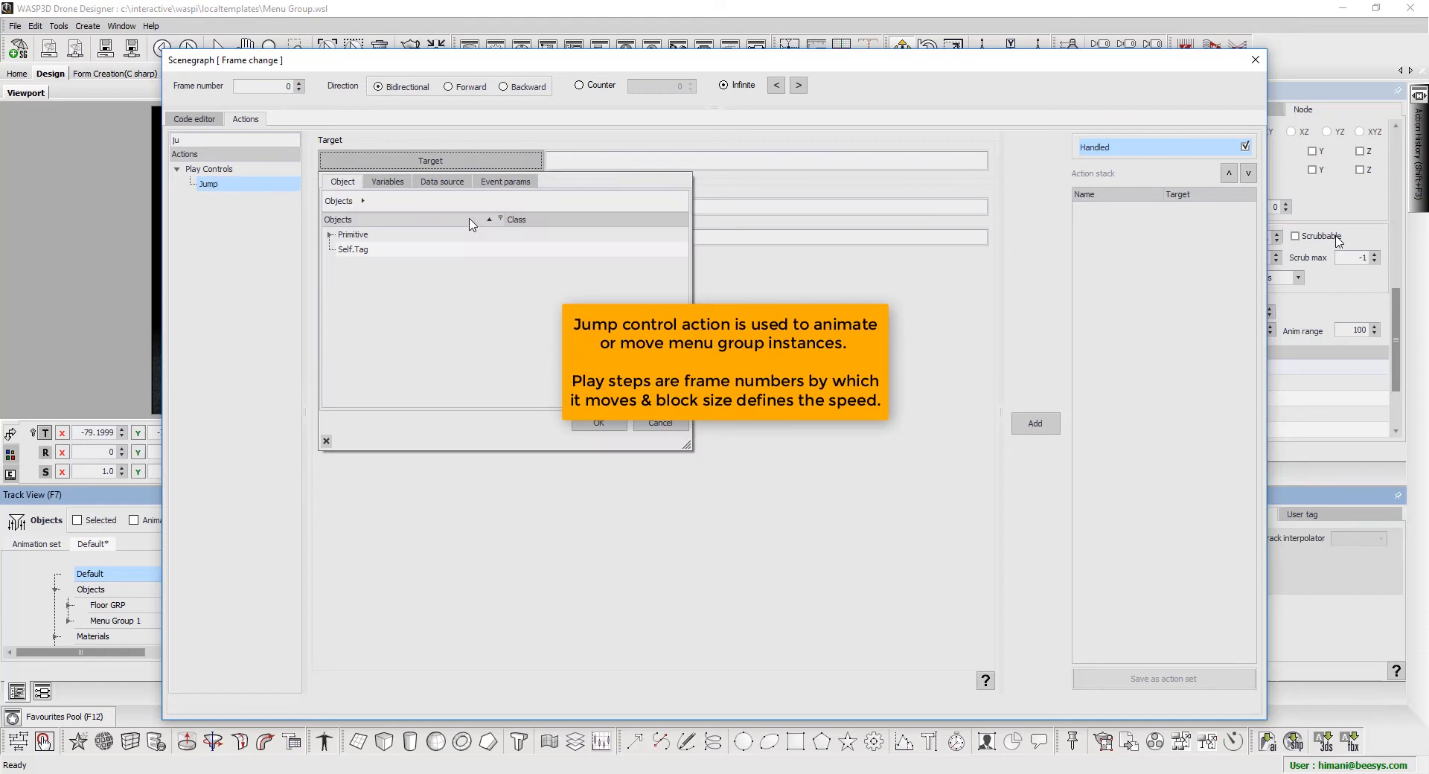
double_click(408, 236)
click(449, 368)
click(417, 398)
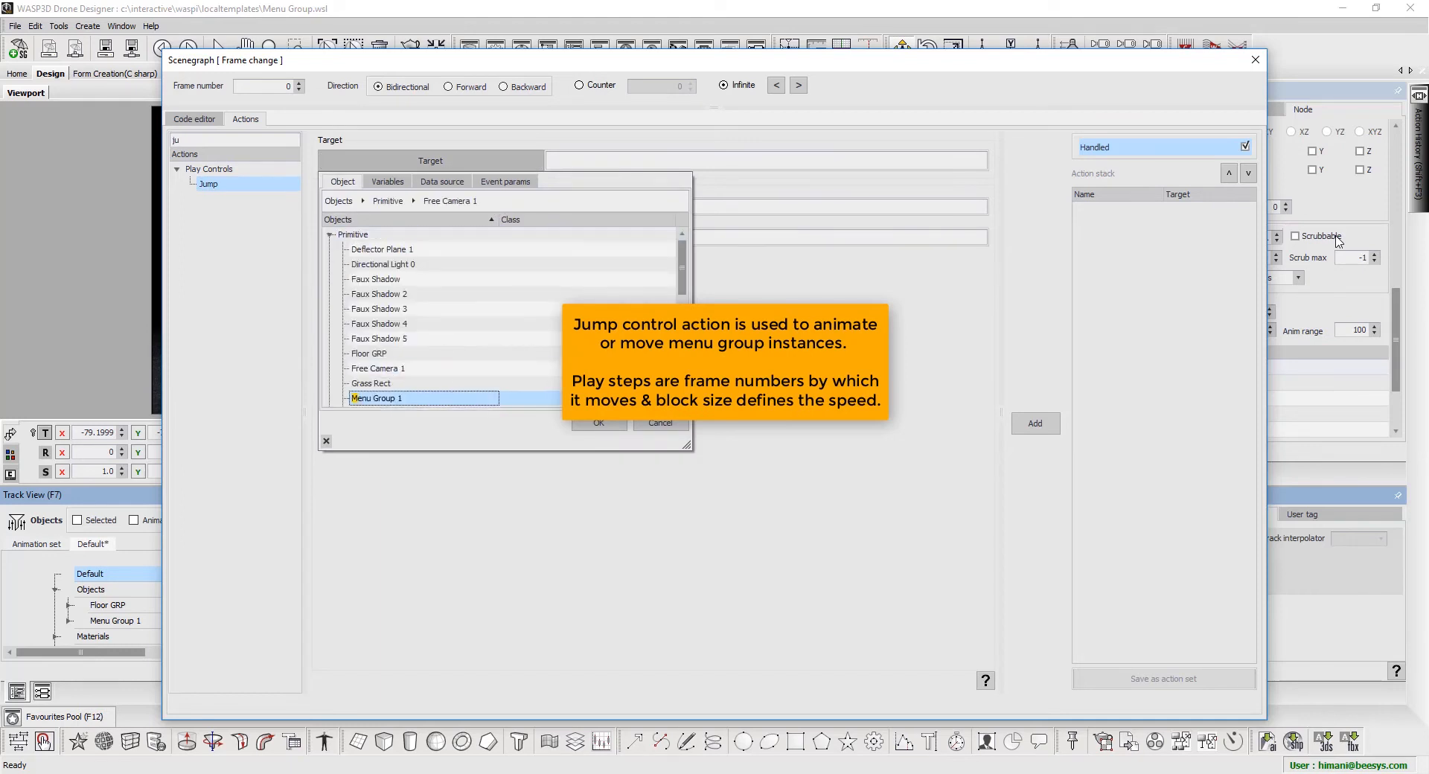
click(600, 424)
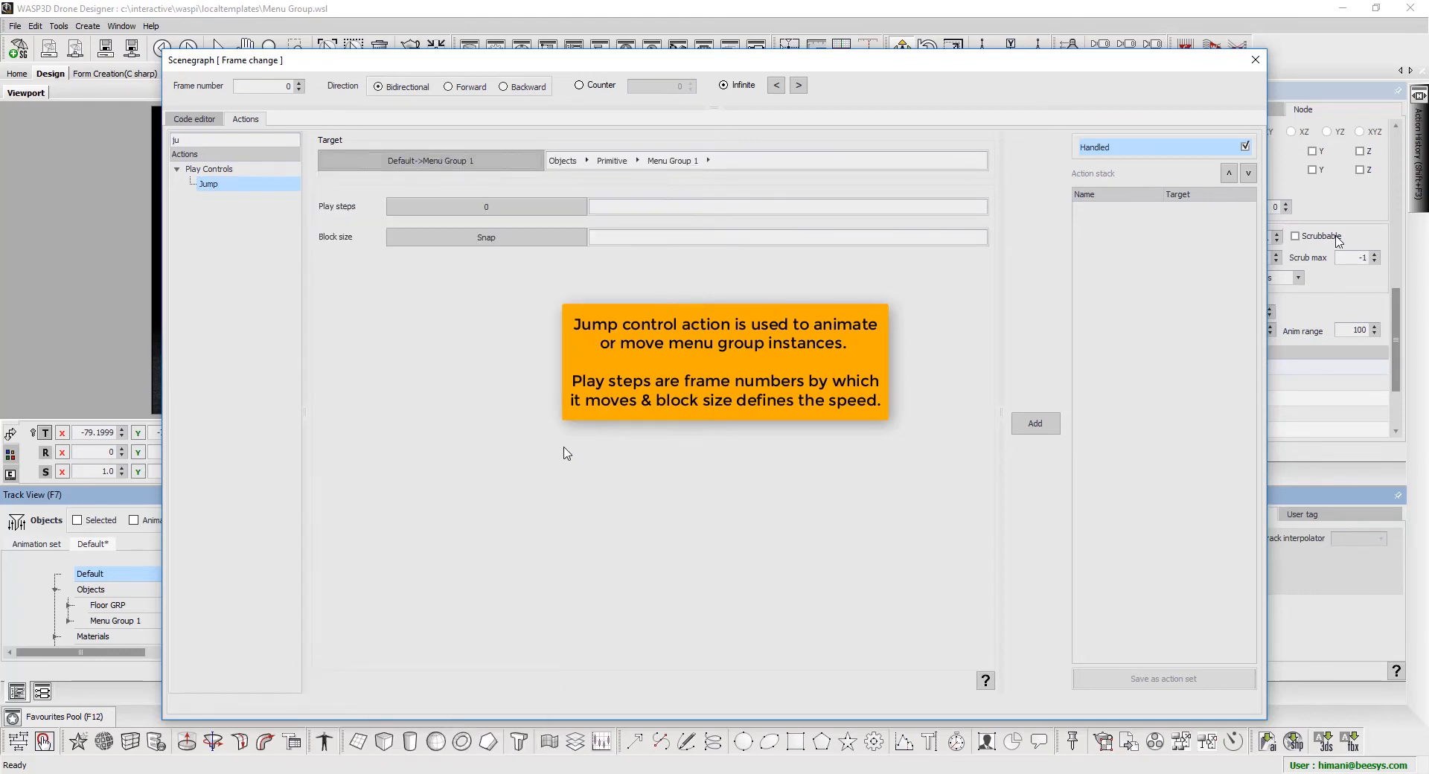
Set the Jump action's Play steps to 80 with Block size Snap, and add it to the action stack
click(541, 210)
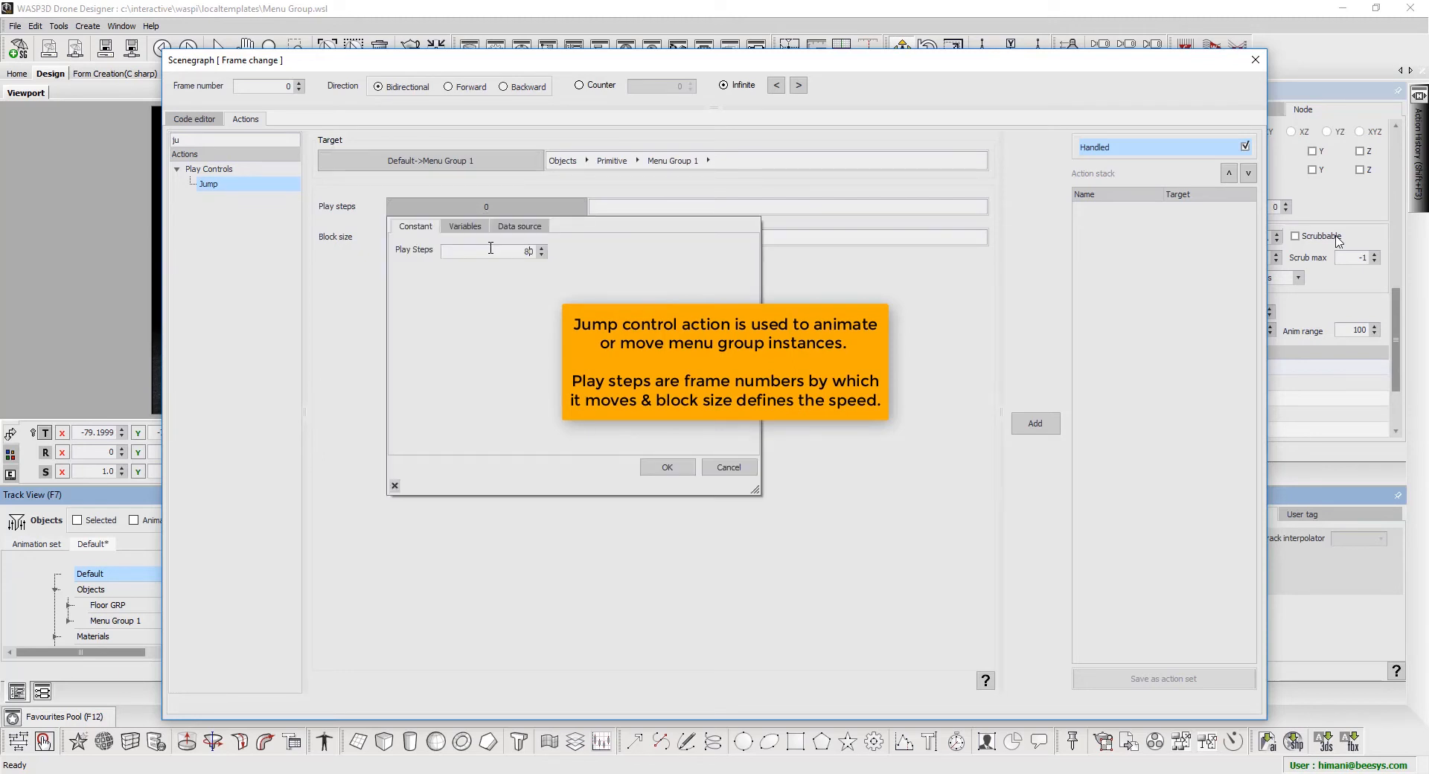
click(667, 467)
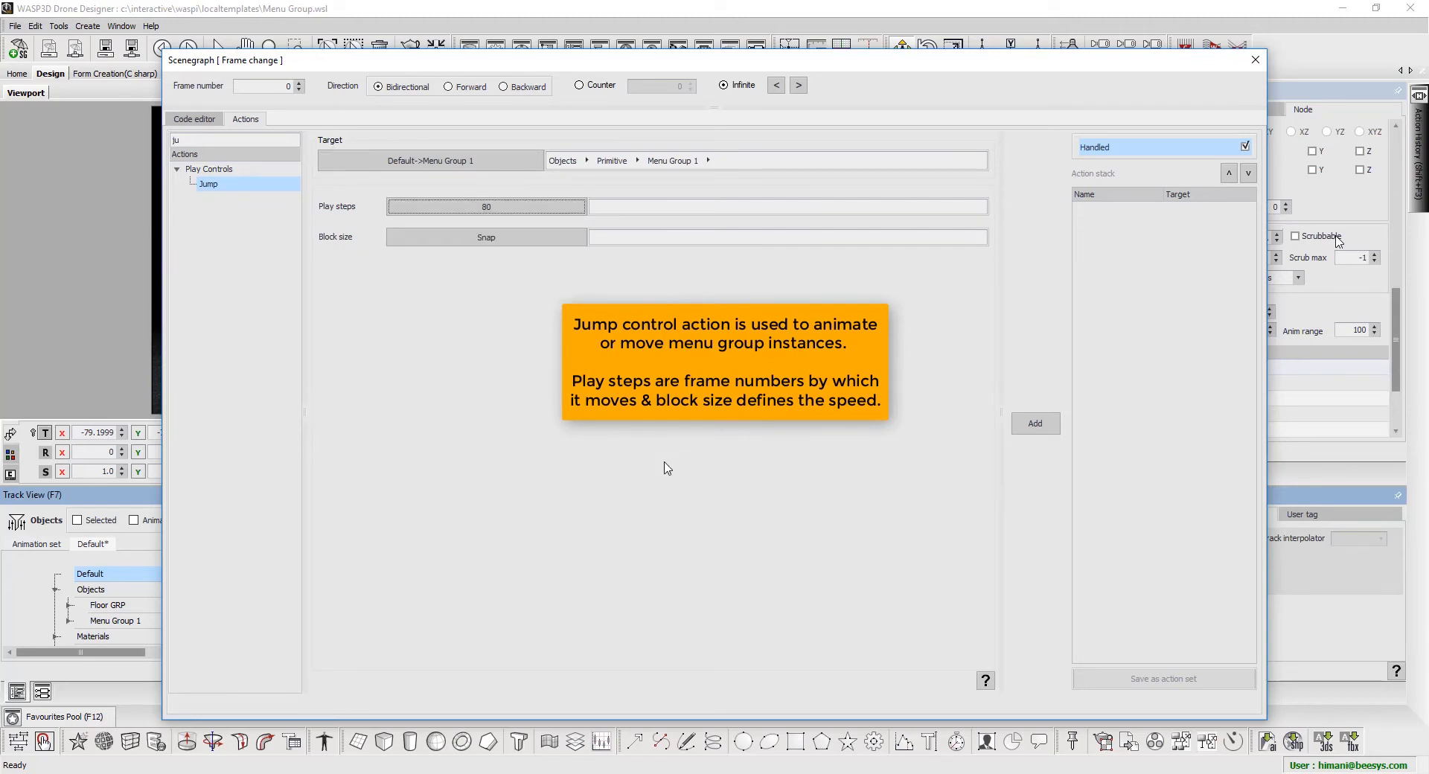
click(519, 245)
click(479, 302)
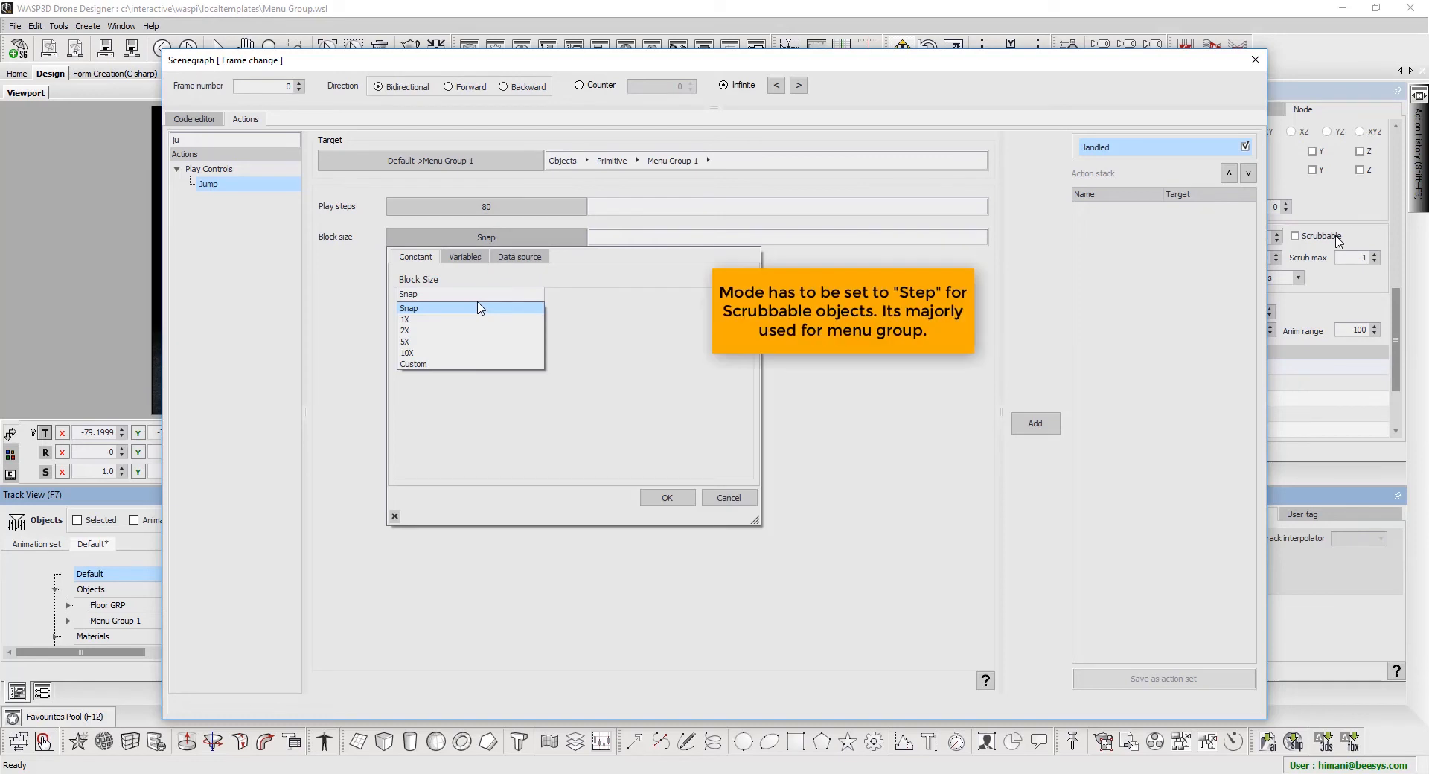
click(587, 317)
click(667, 498)
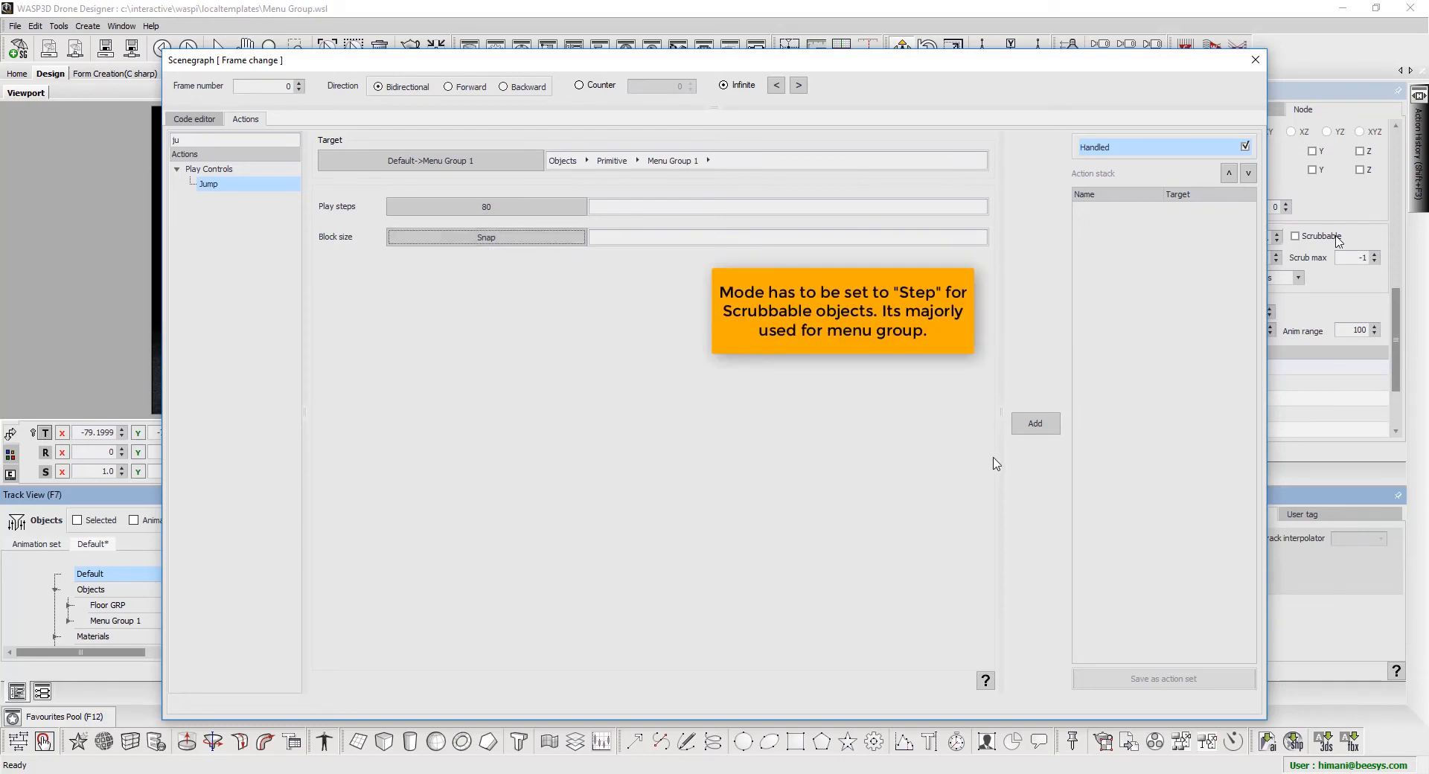
click(1033, 426)
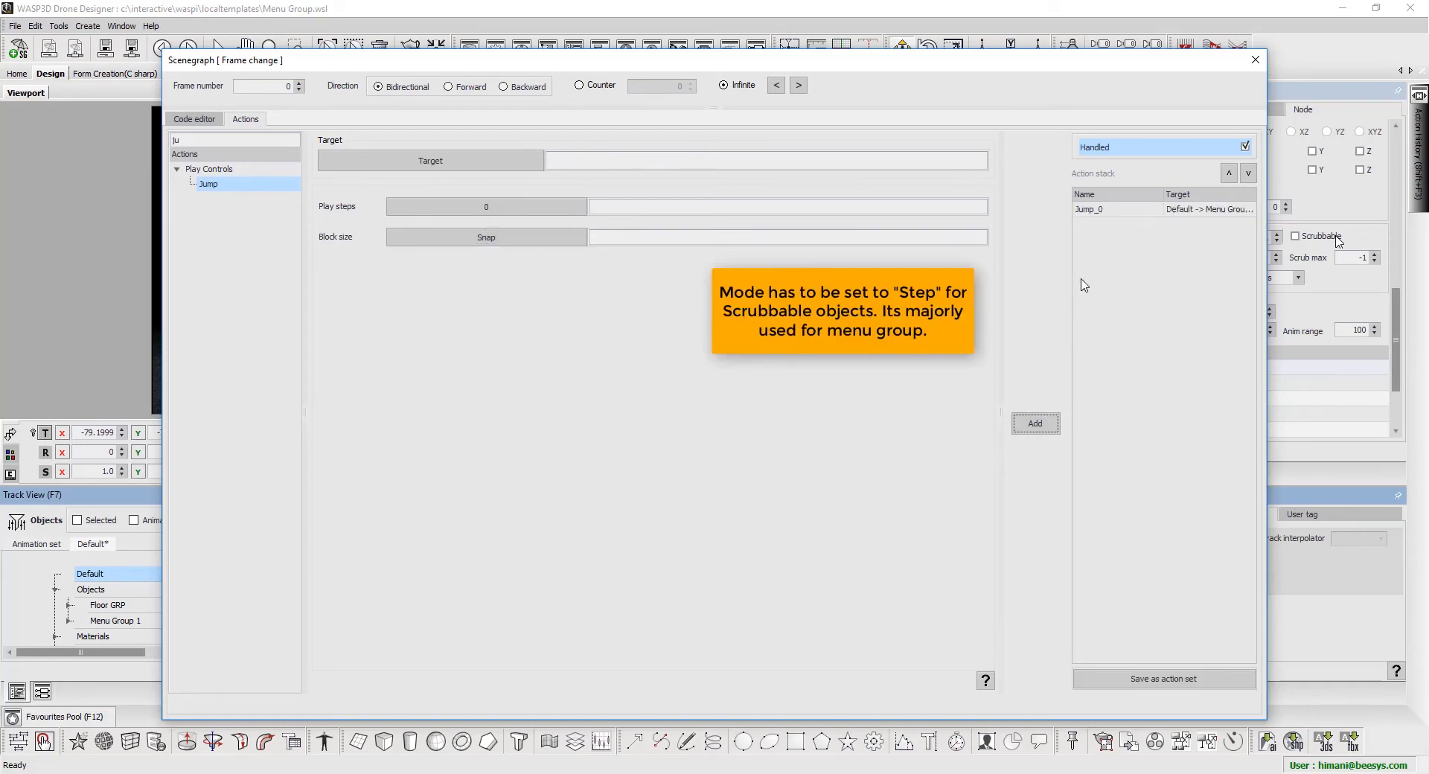
Configure a scene Mode action that targets Menu Group 1 and uses the Step option
double_click(186, 137)
text(mo)
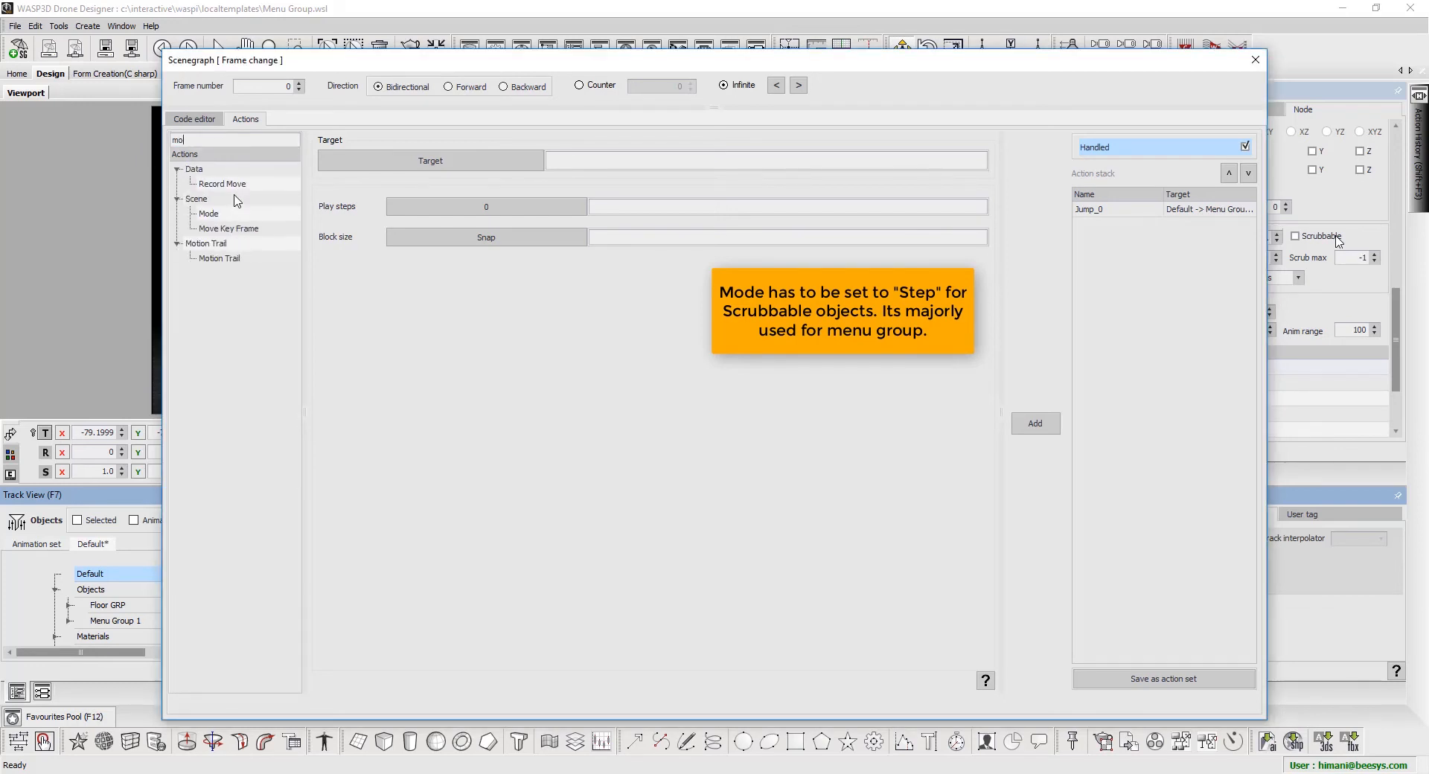
click(233, 215)
click(388, 163)
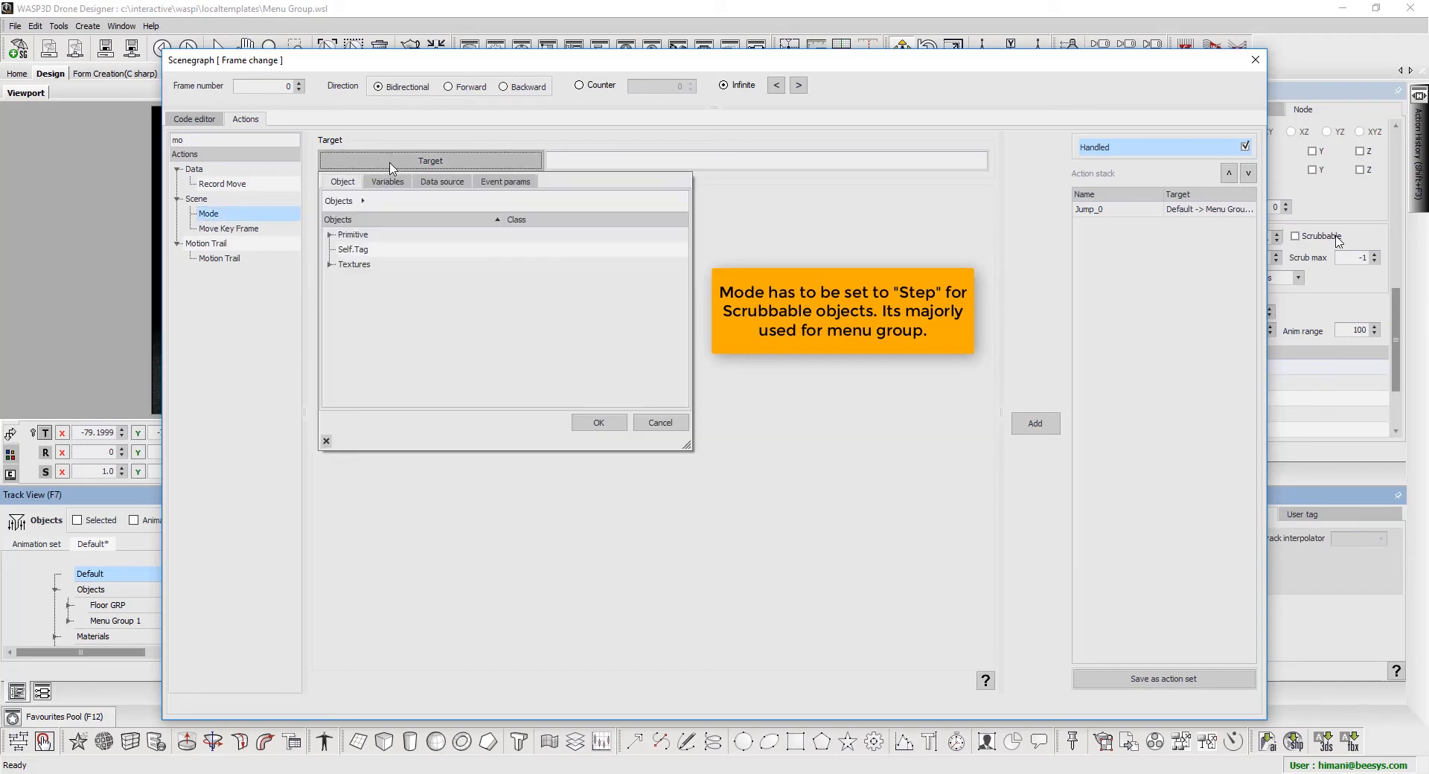
double_click(378, 237)
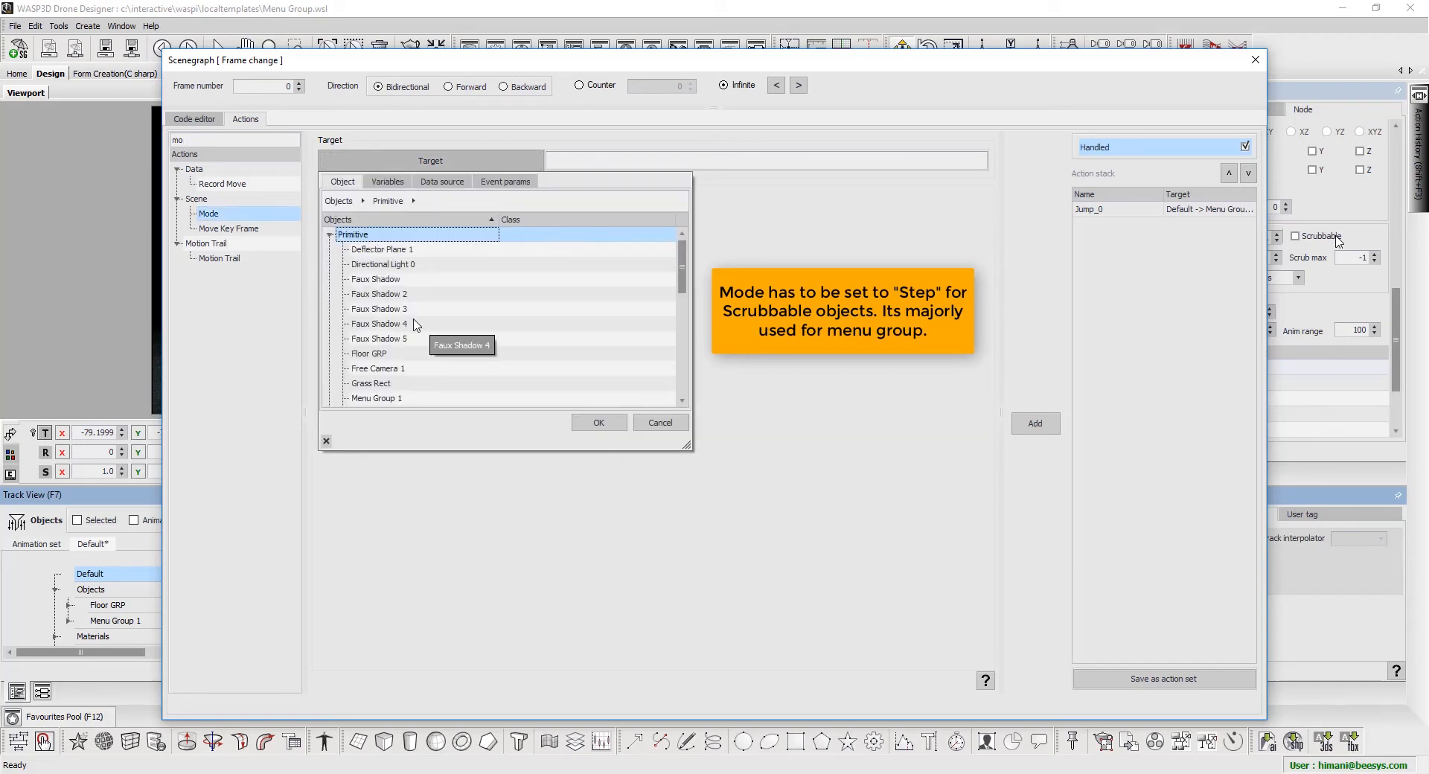
scroll(415, 325, down, 3)
click(415, 325)
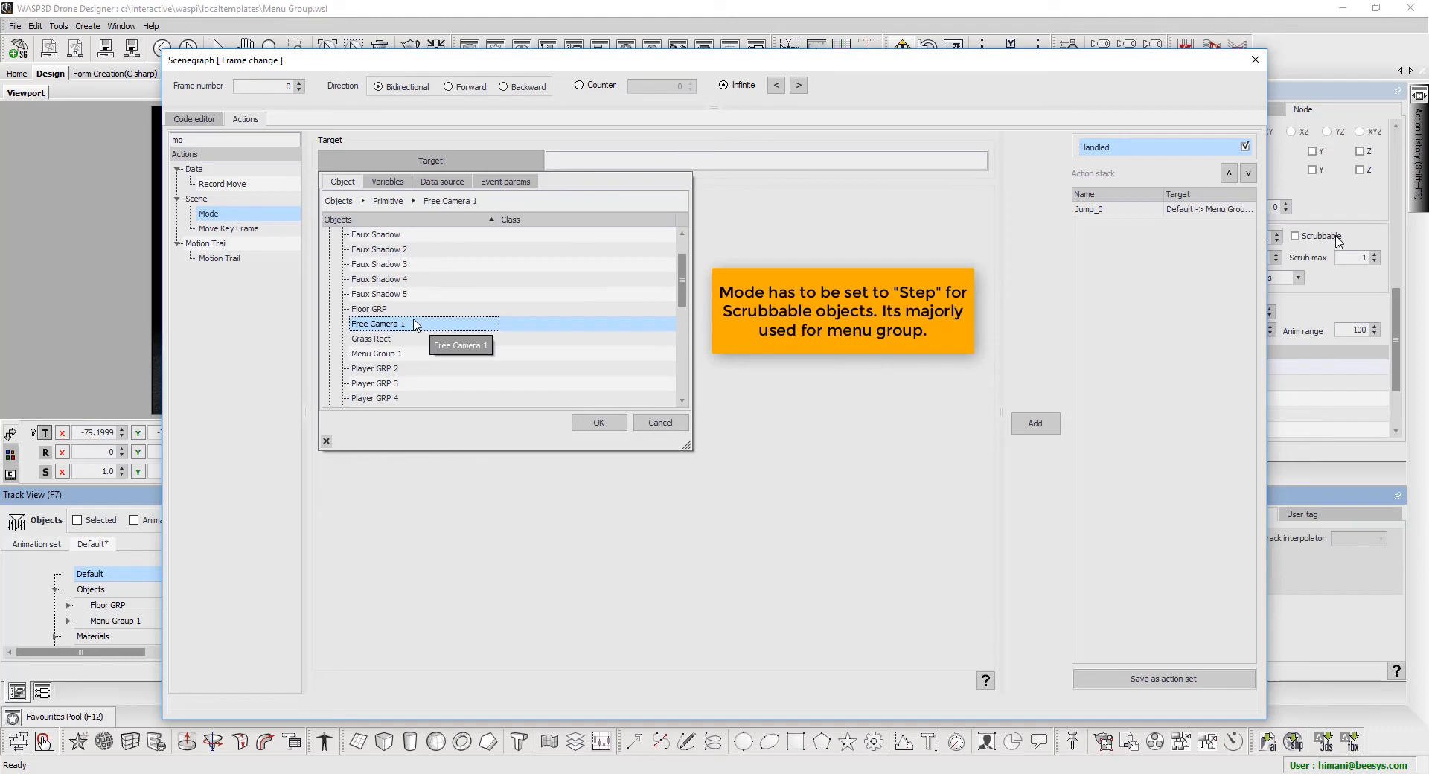
key(m)
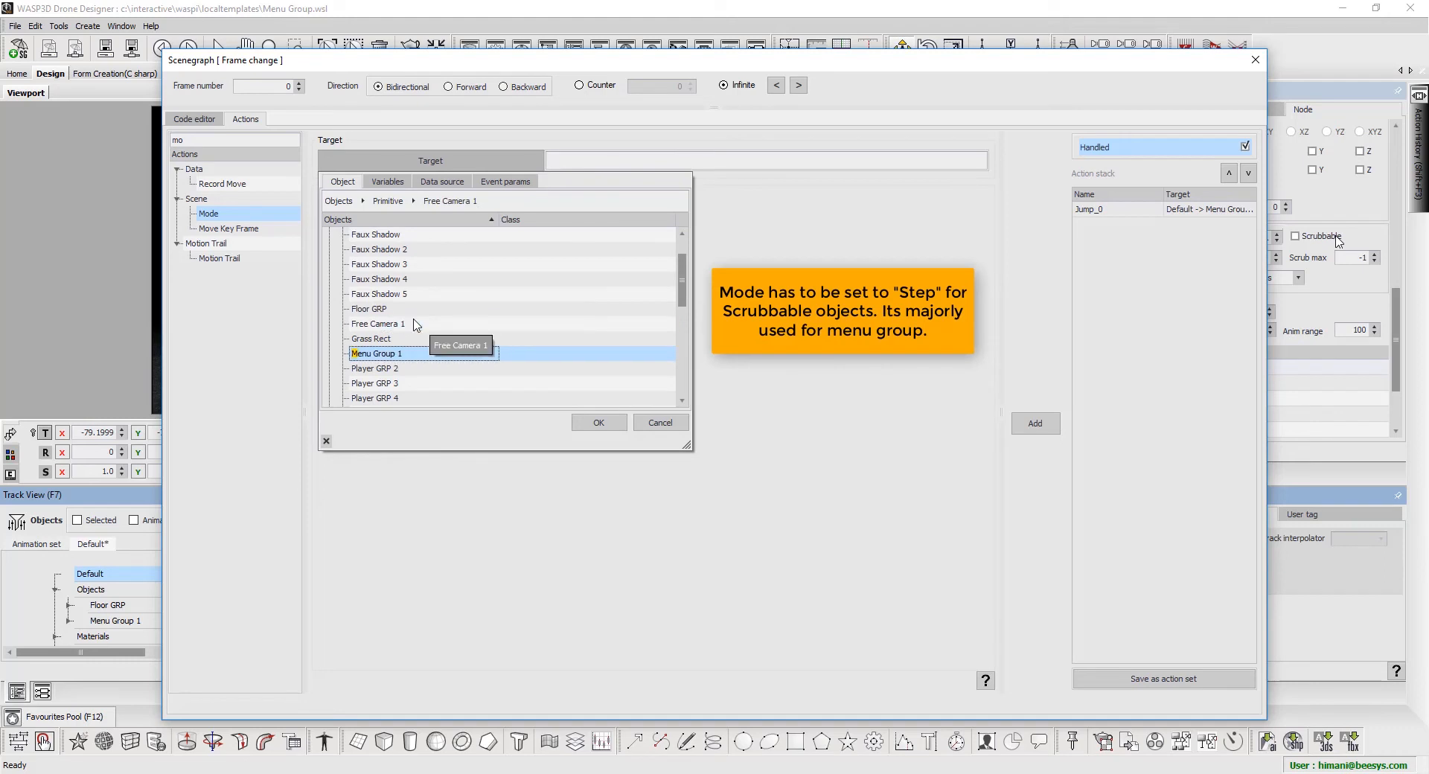
click(598, 423)
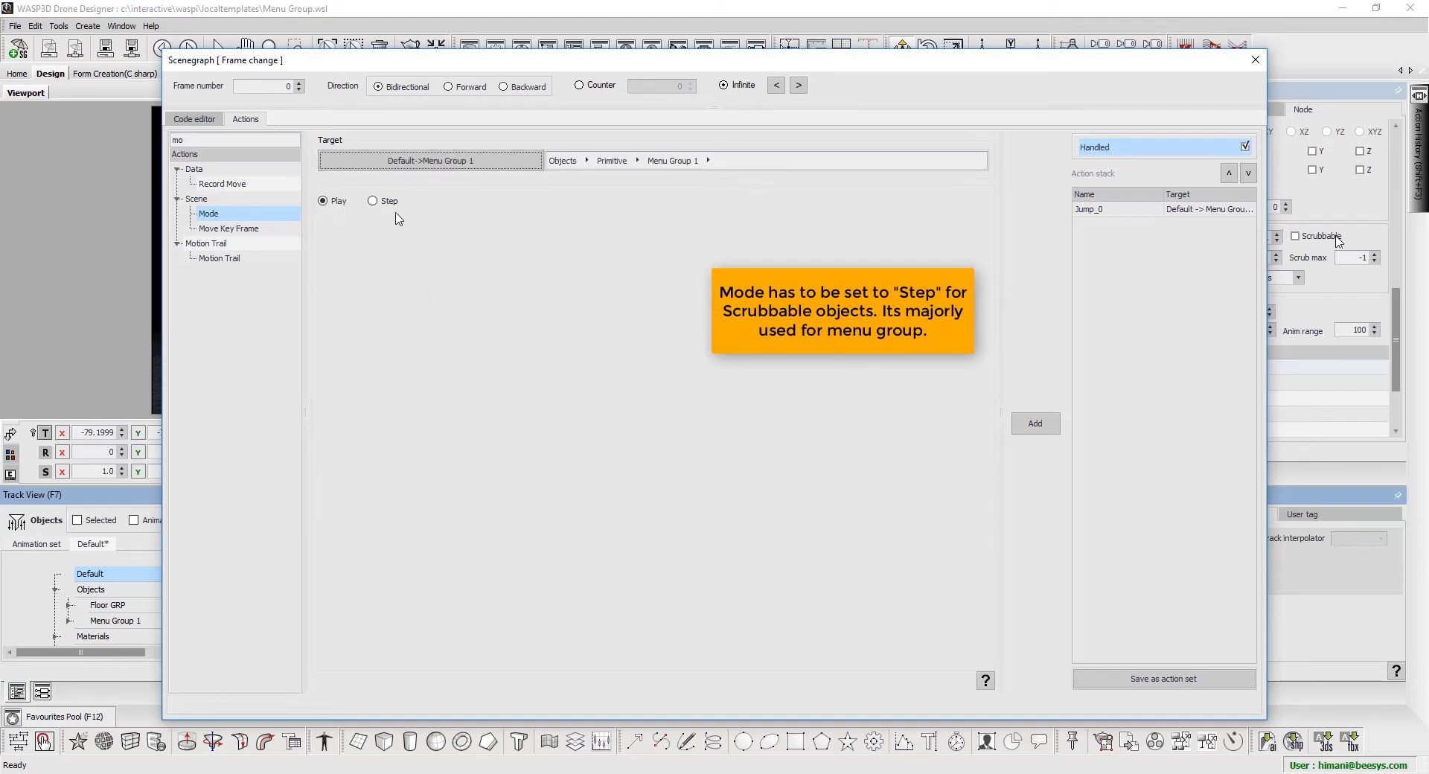
click(375, 201)
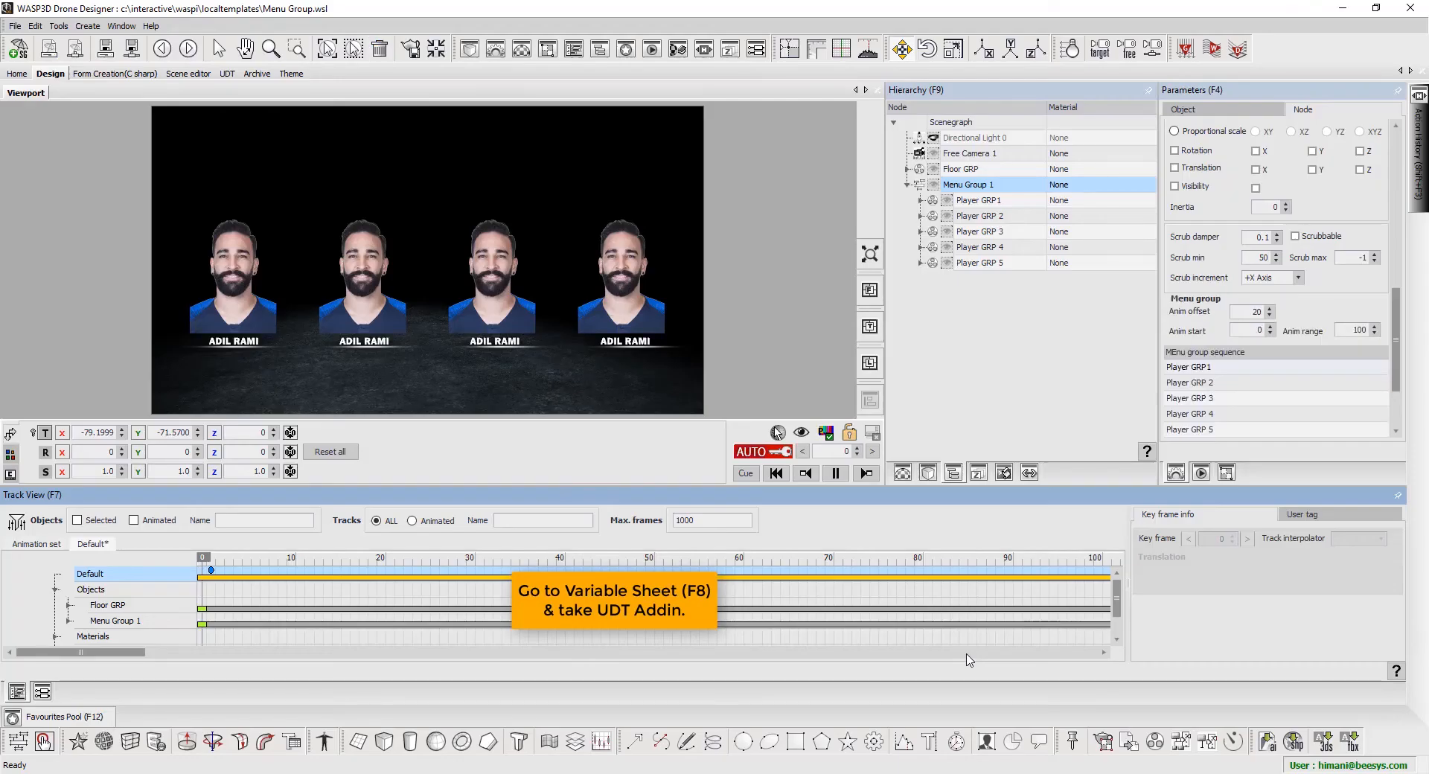
Insert a UDT add-in in the local variables and select the Menu Group_Players UDT as its source
click(960, 651)
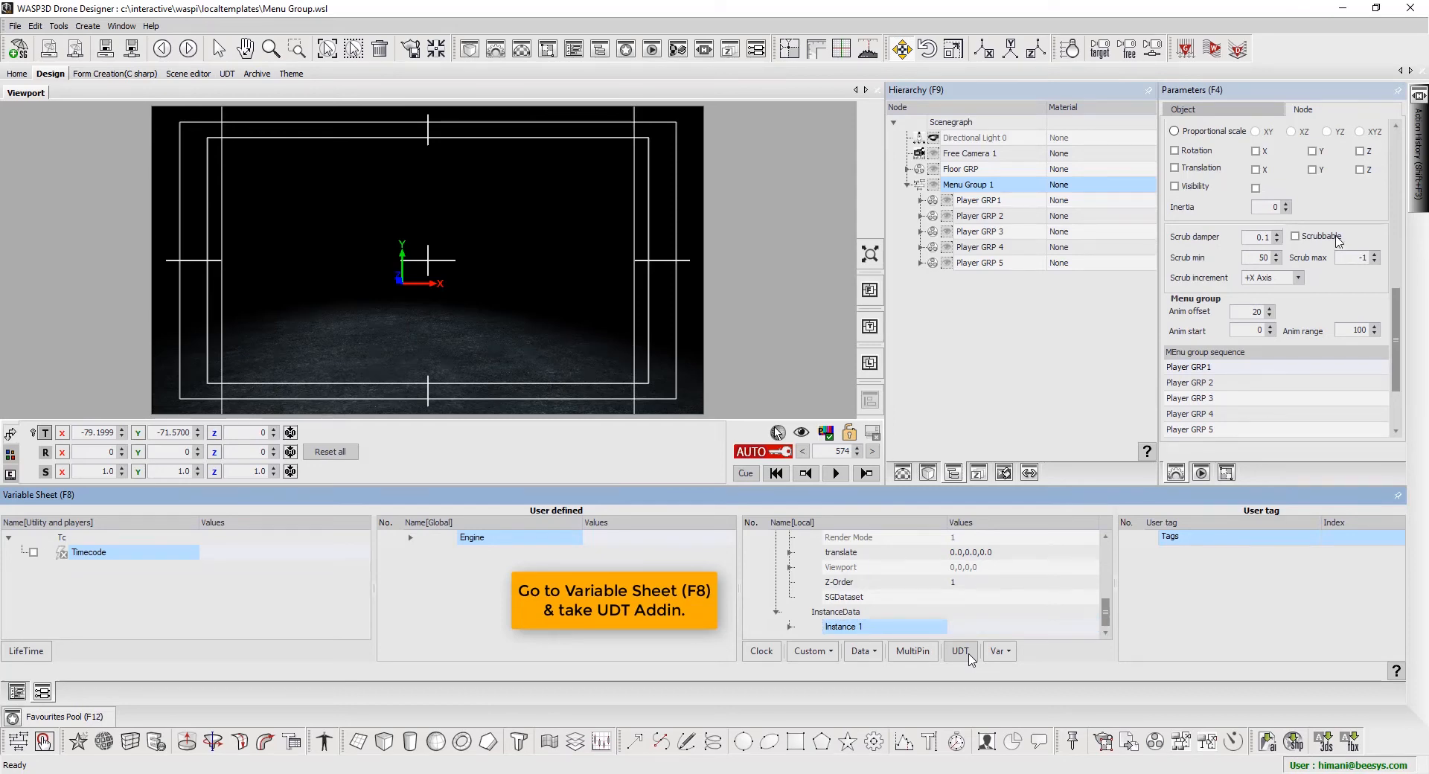
click(961, 652)
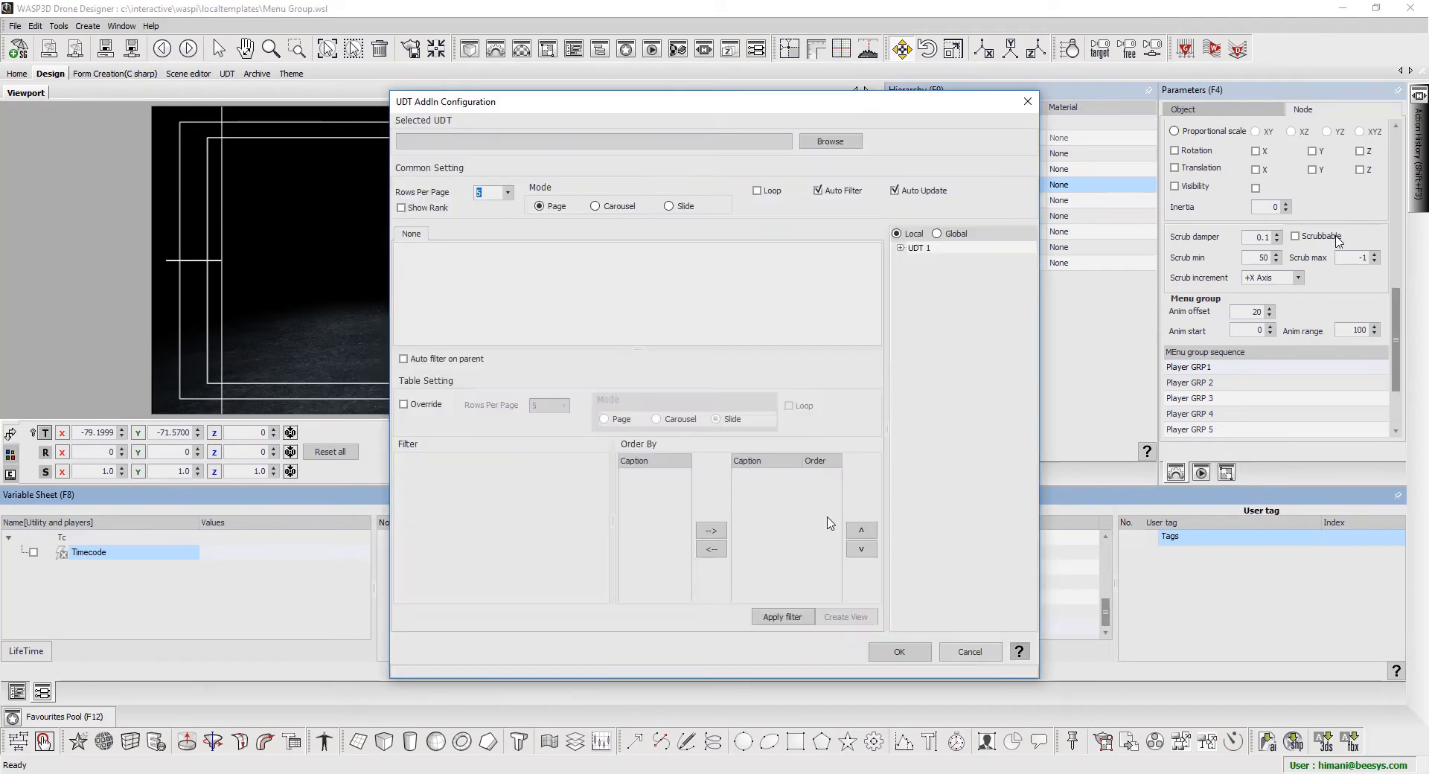
click(830, 141)
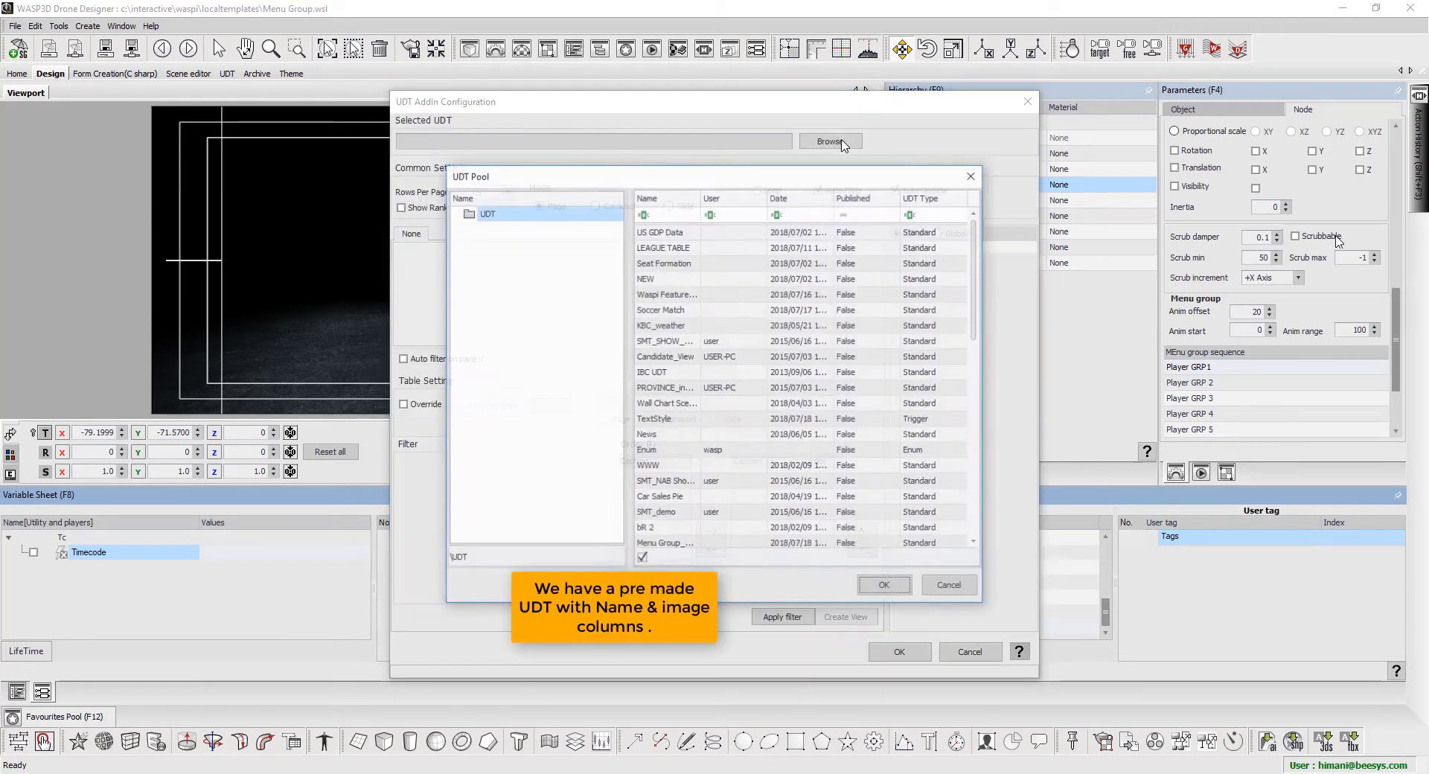
click(668, 213)
text(me)
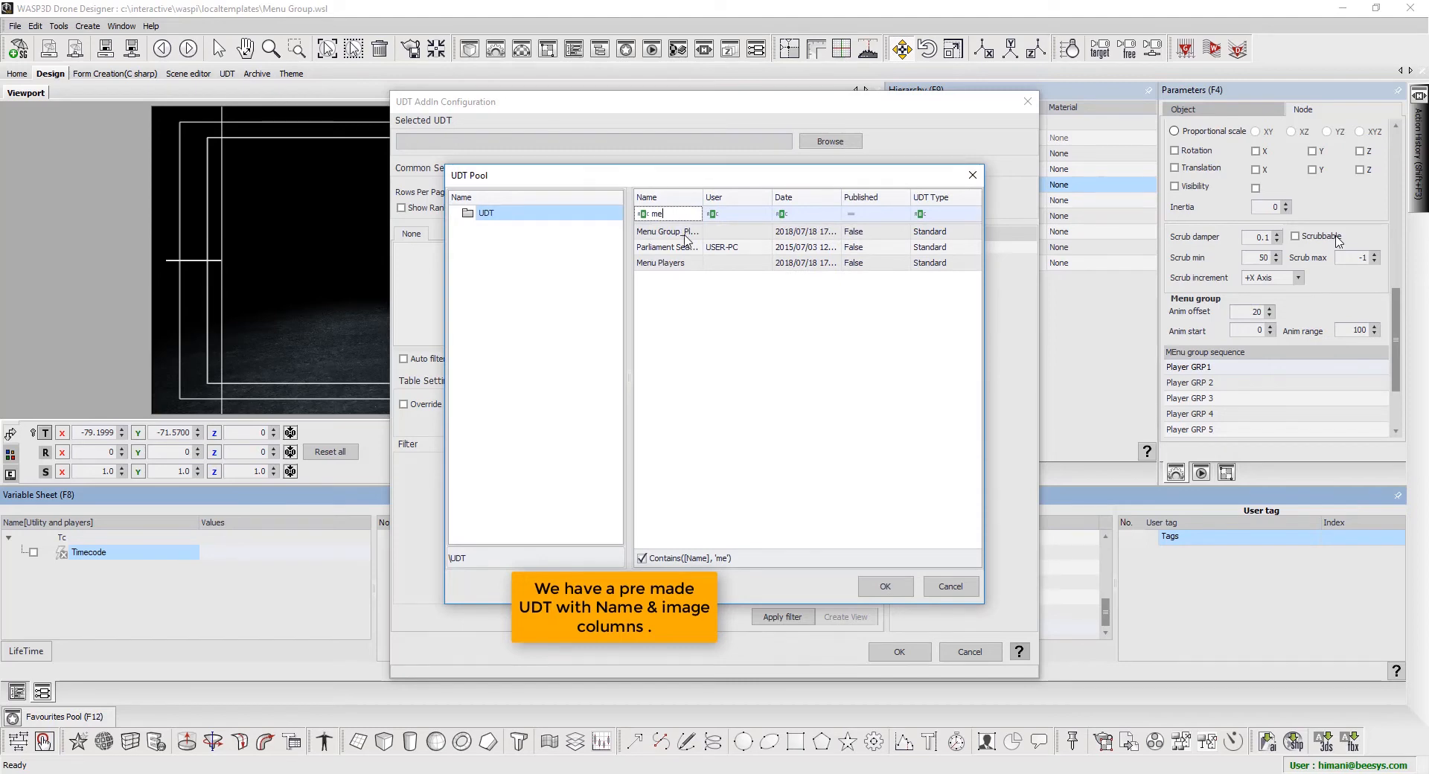
double_click(686, 239)
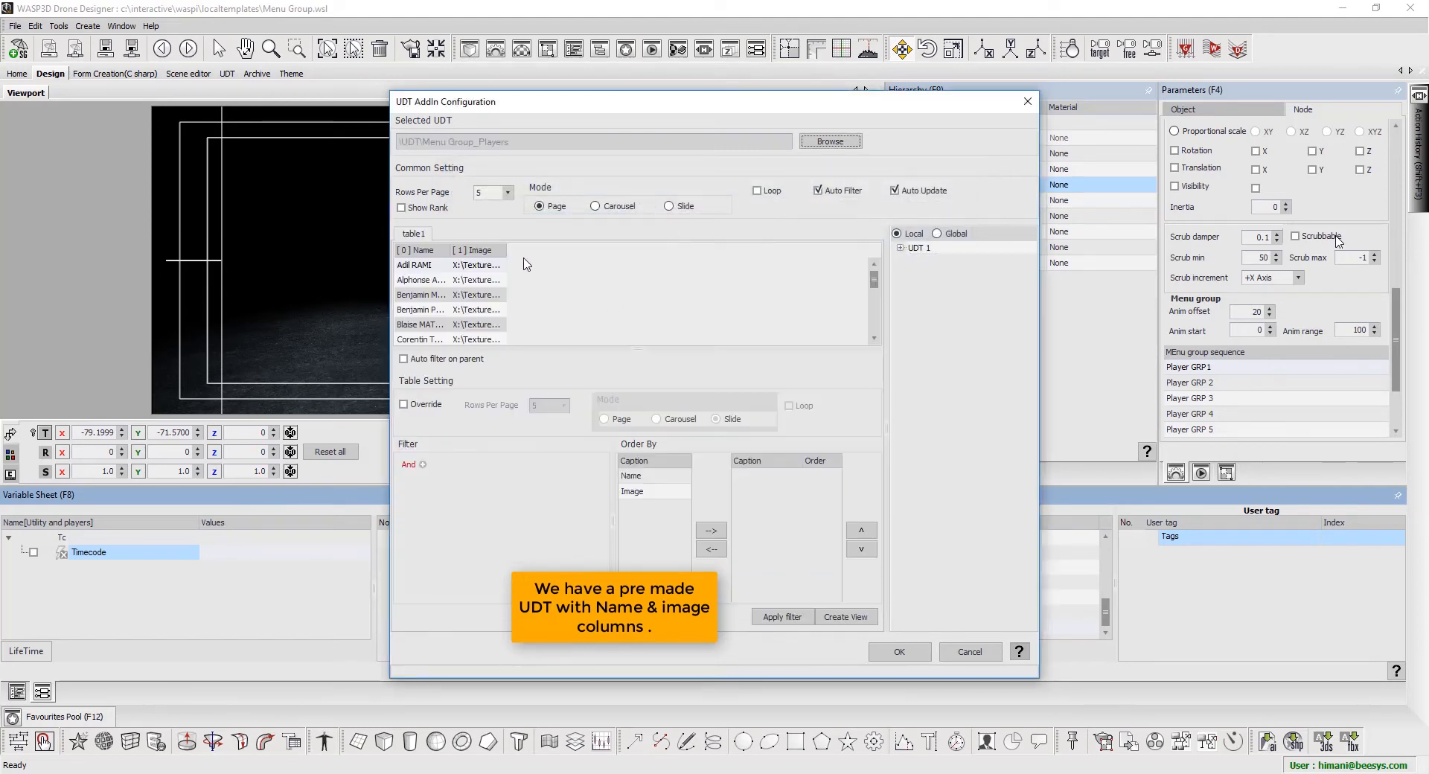
Widen the UDT table's Name and Image columns, and apply Carousel mode with Loop enabled to the add-in
drag(506, 250, 659, 250)
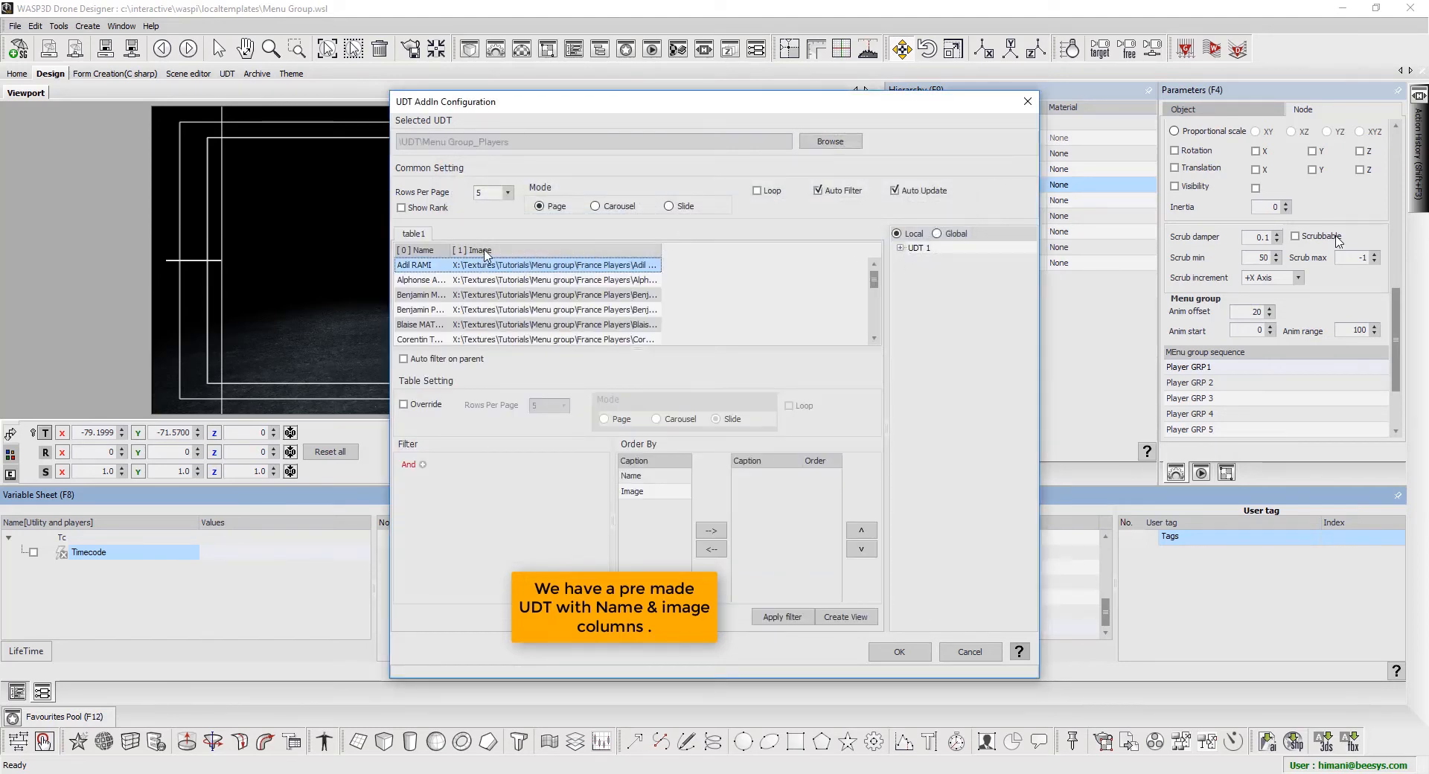
drag(450, 249, 491, 250)
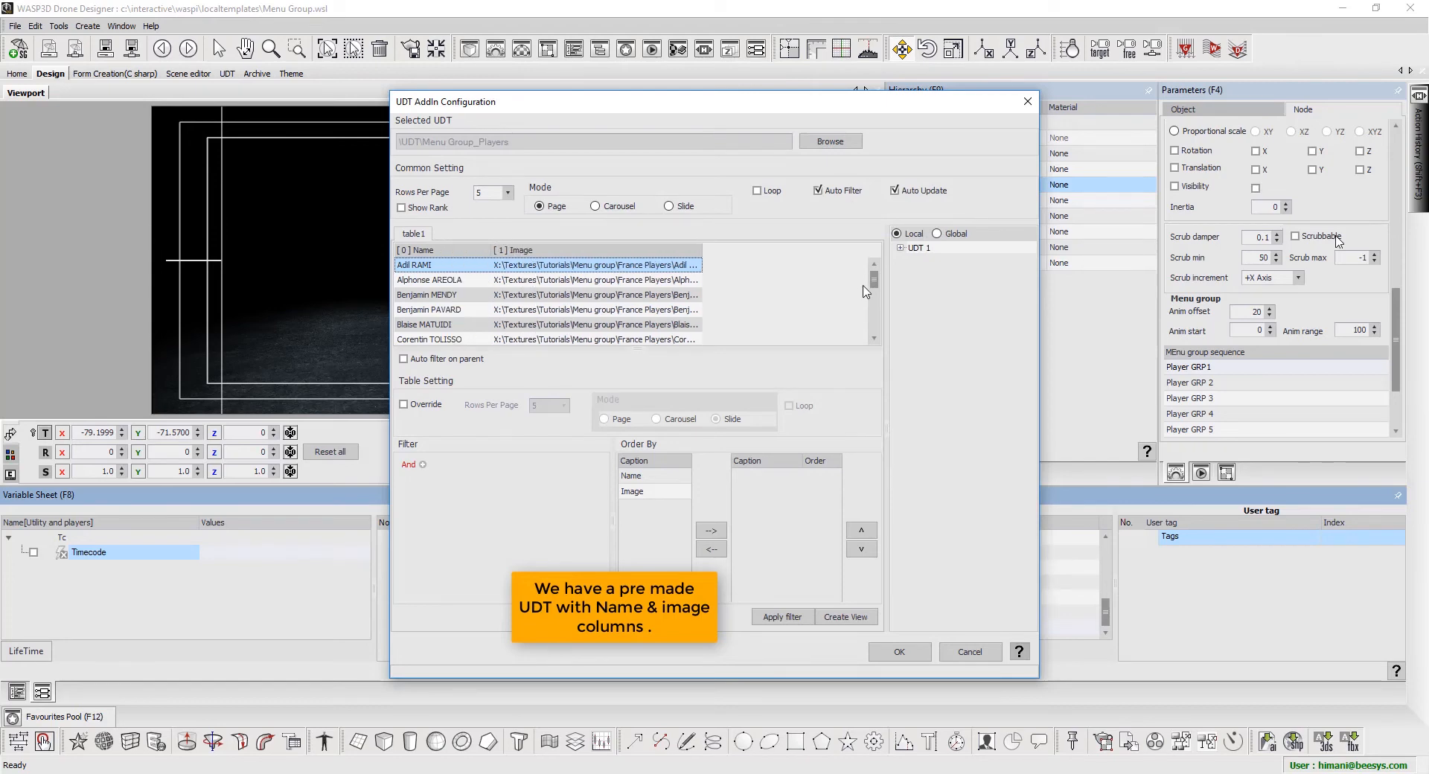
mouse_move(874, 280)
mouse_down()
mouse_move(875, 300)
mouse_move(873, 265)
mouse_up()
click(620, 211)
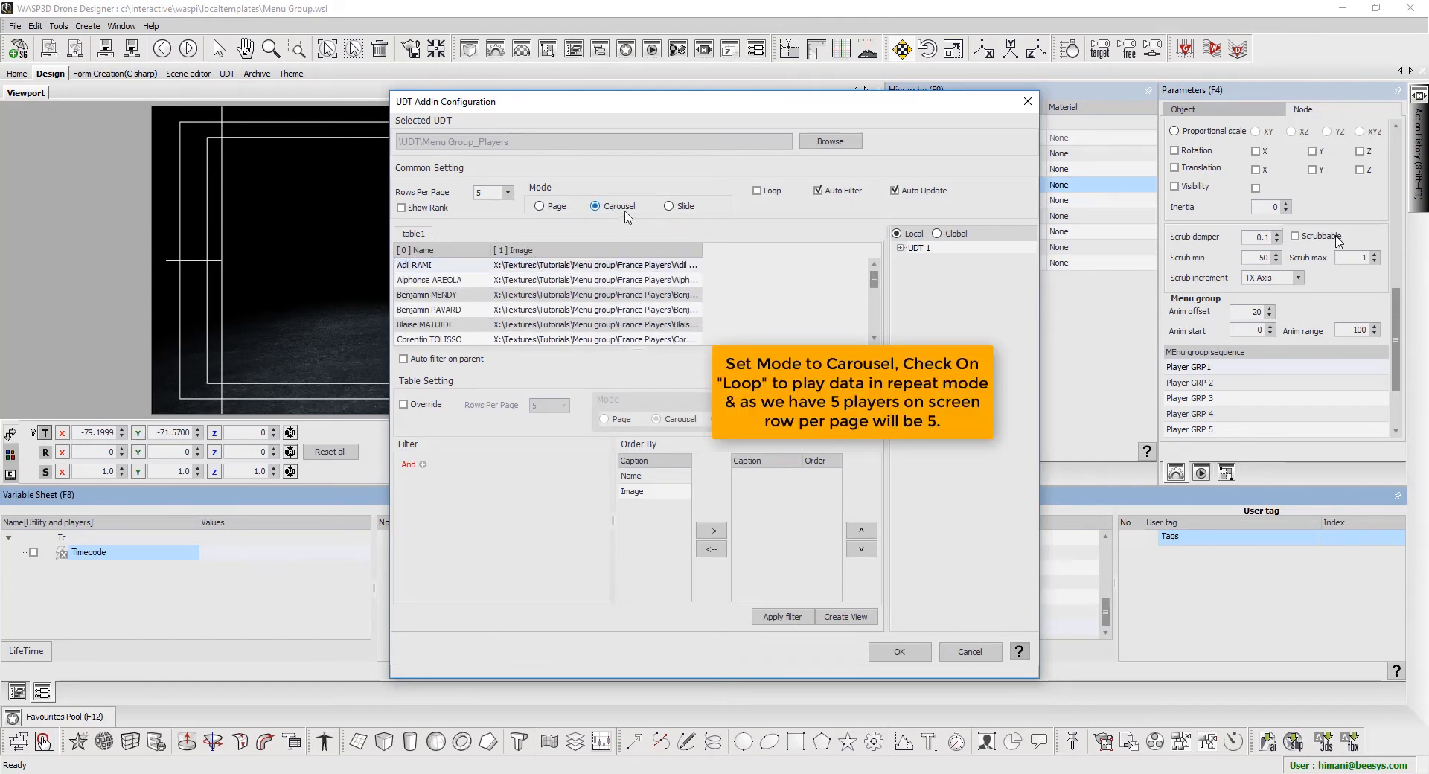
click(767, 191)
click(900, 652)
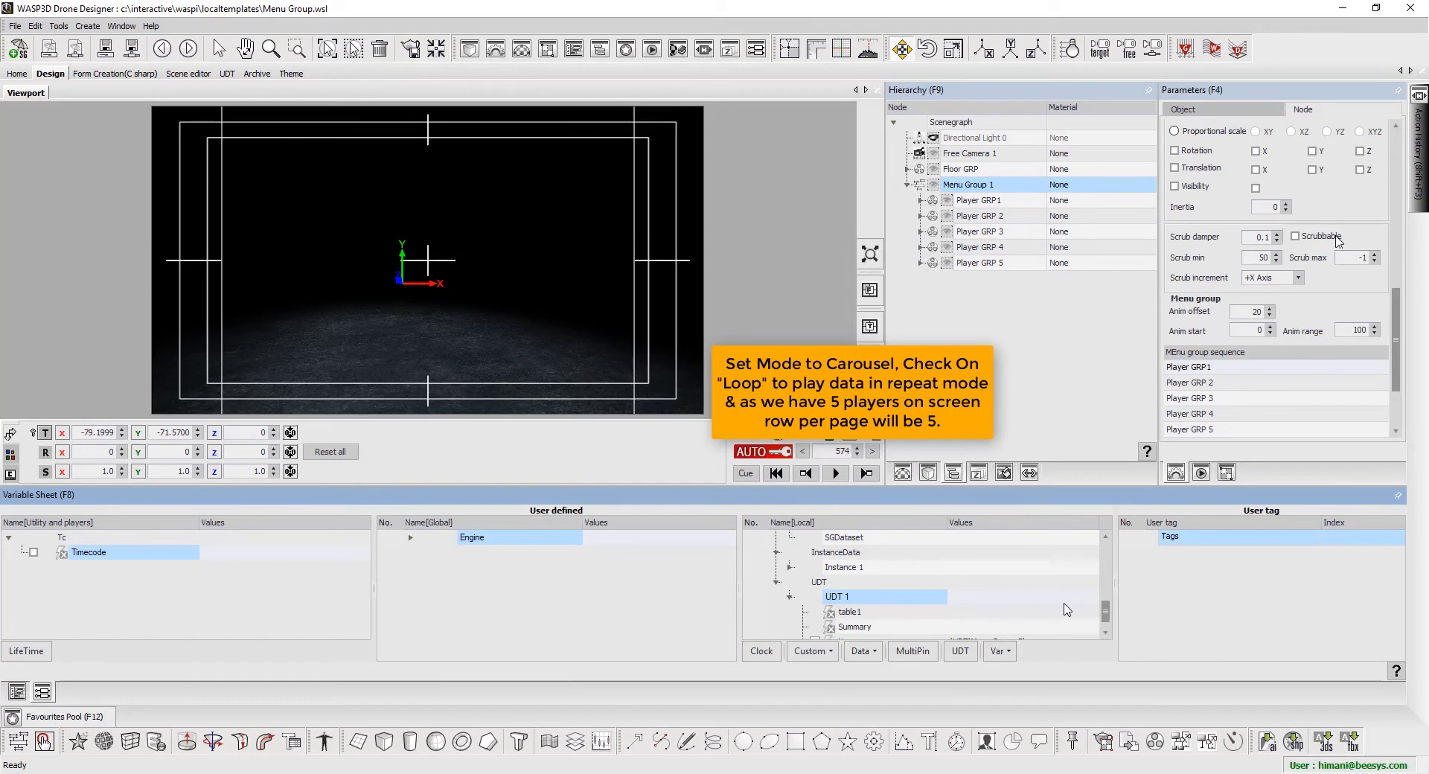
Filter the object pool's nodes by "pla" to list the player objects
click(1183, 110)
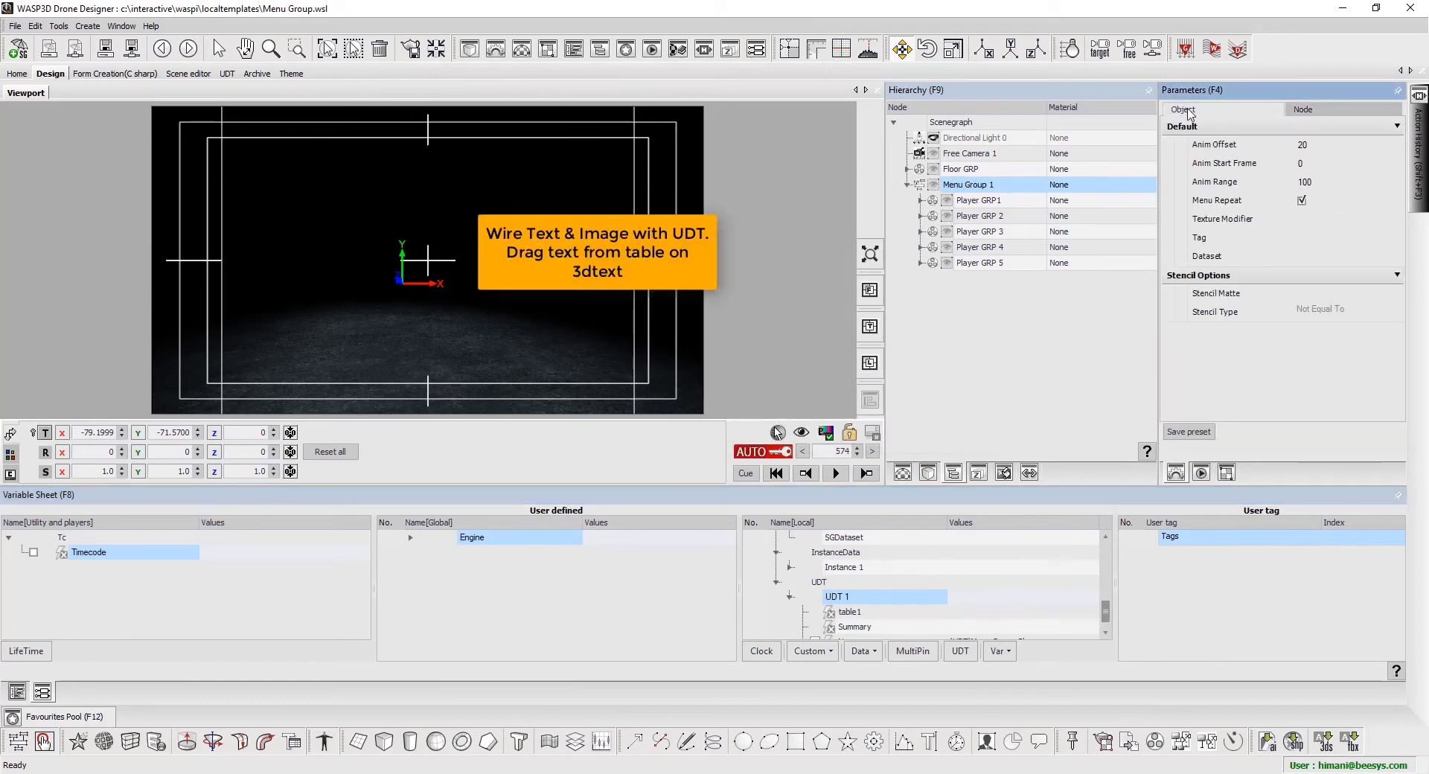
key(F3)
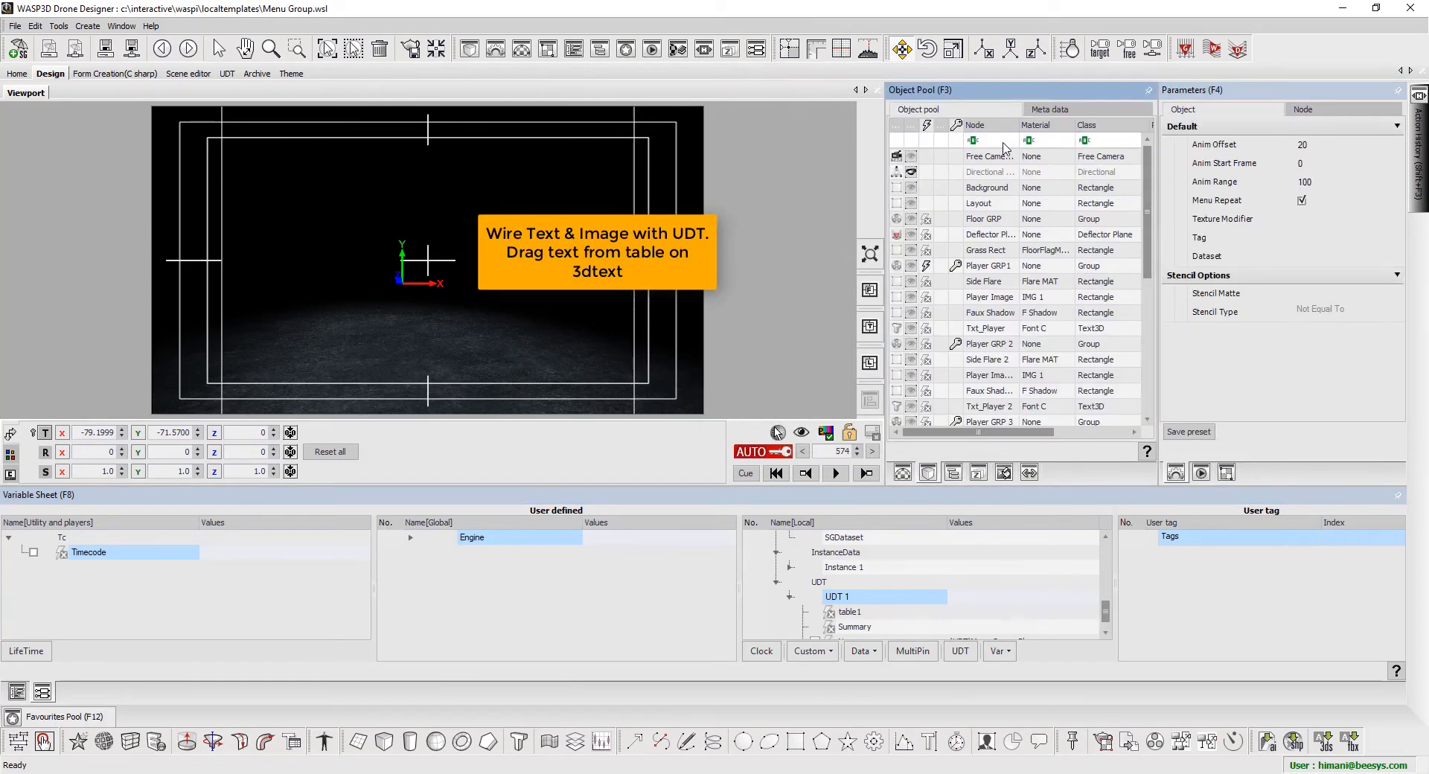
click(1006, 141)
text(pla)
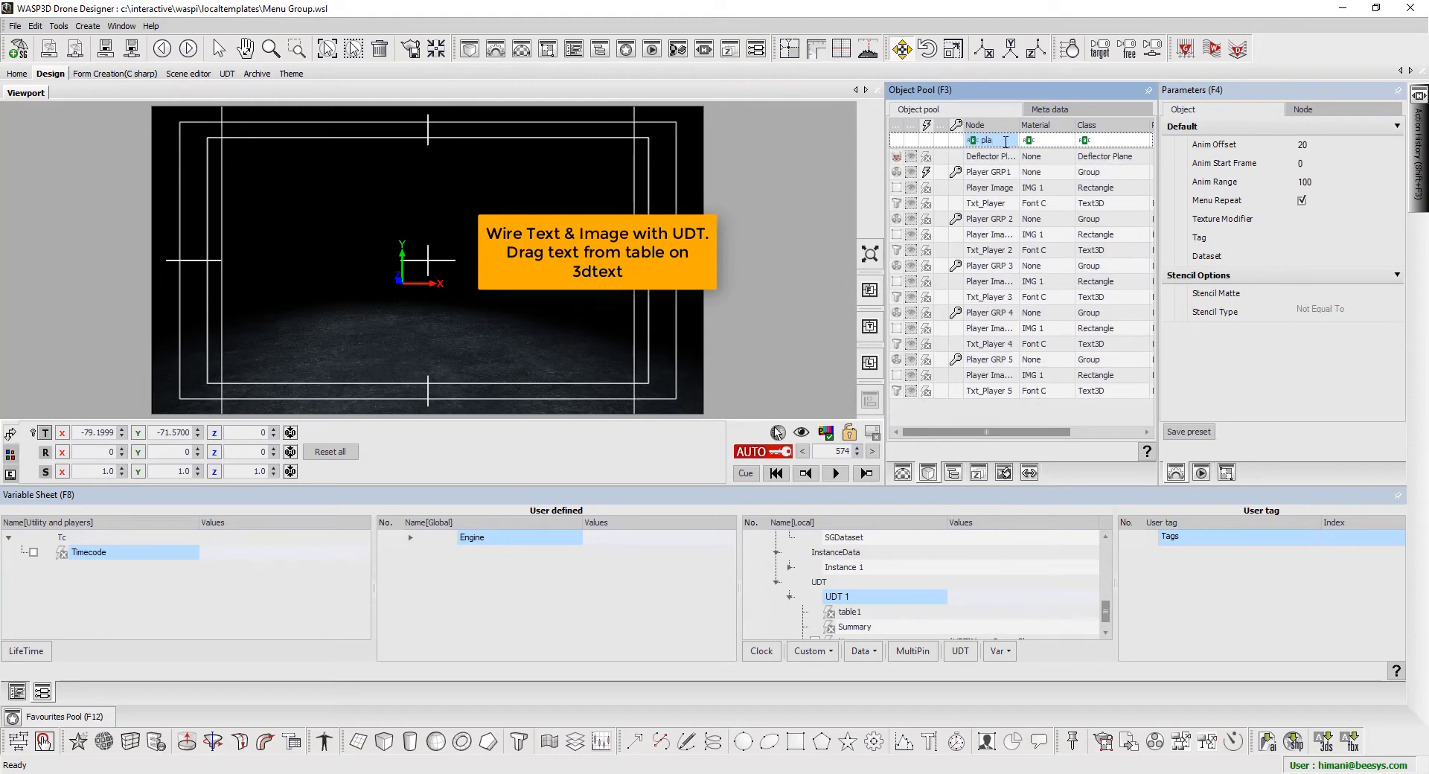
Filter the object pool by node "player" and class "tex" to list only the player text objects
text(yer)
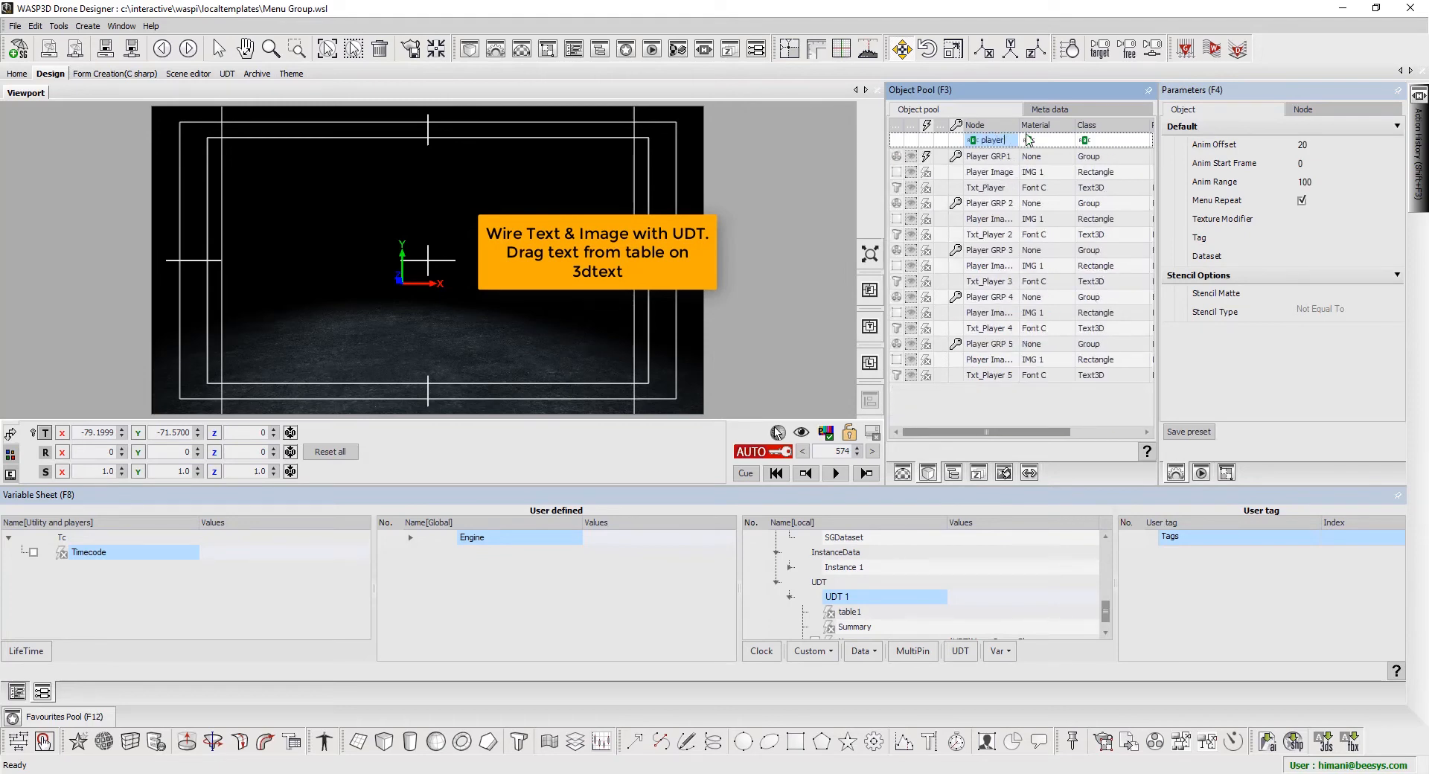
click(1121, 140)
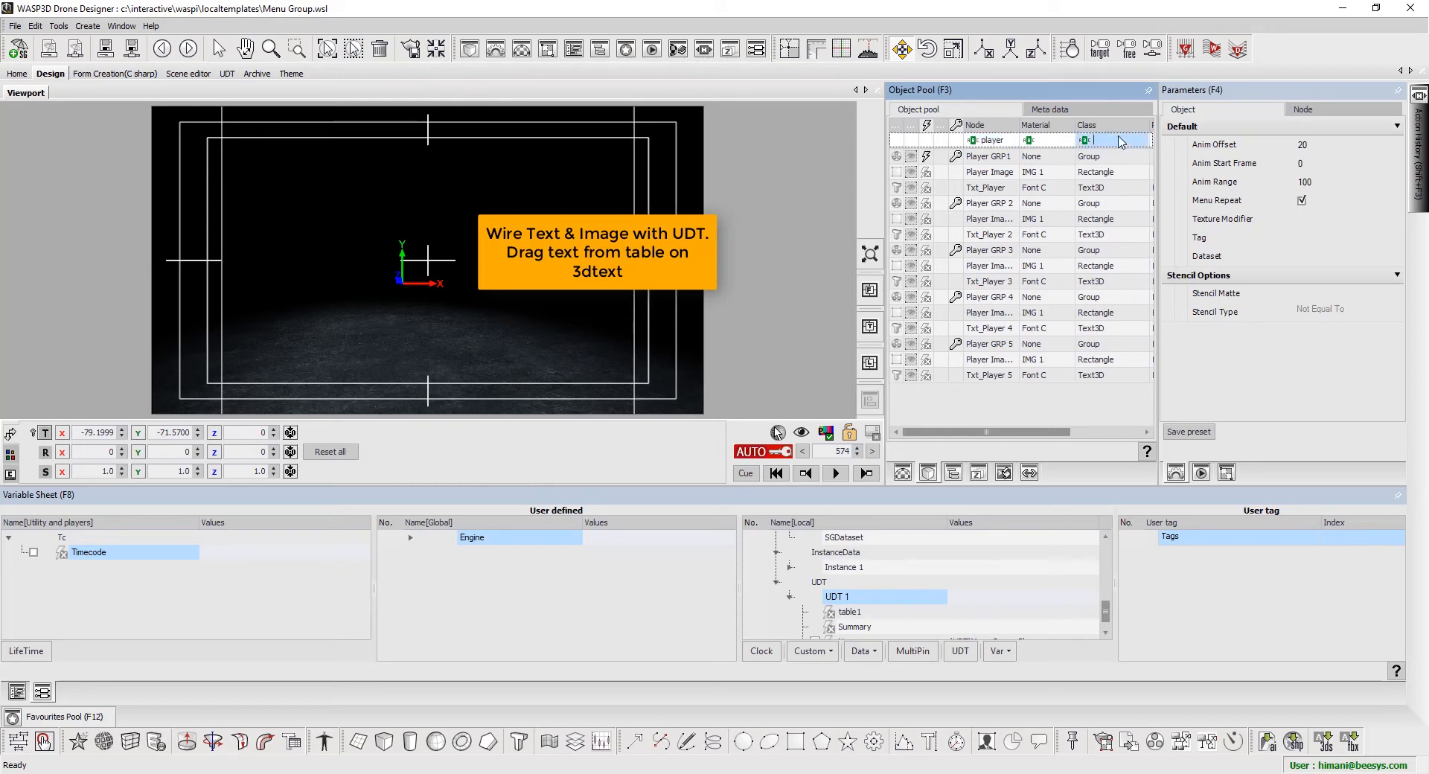
text(tex)
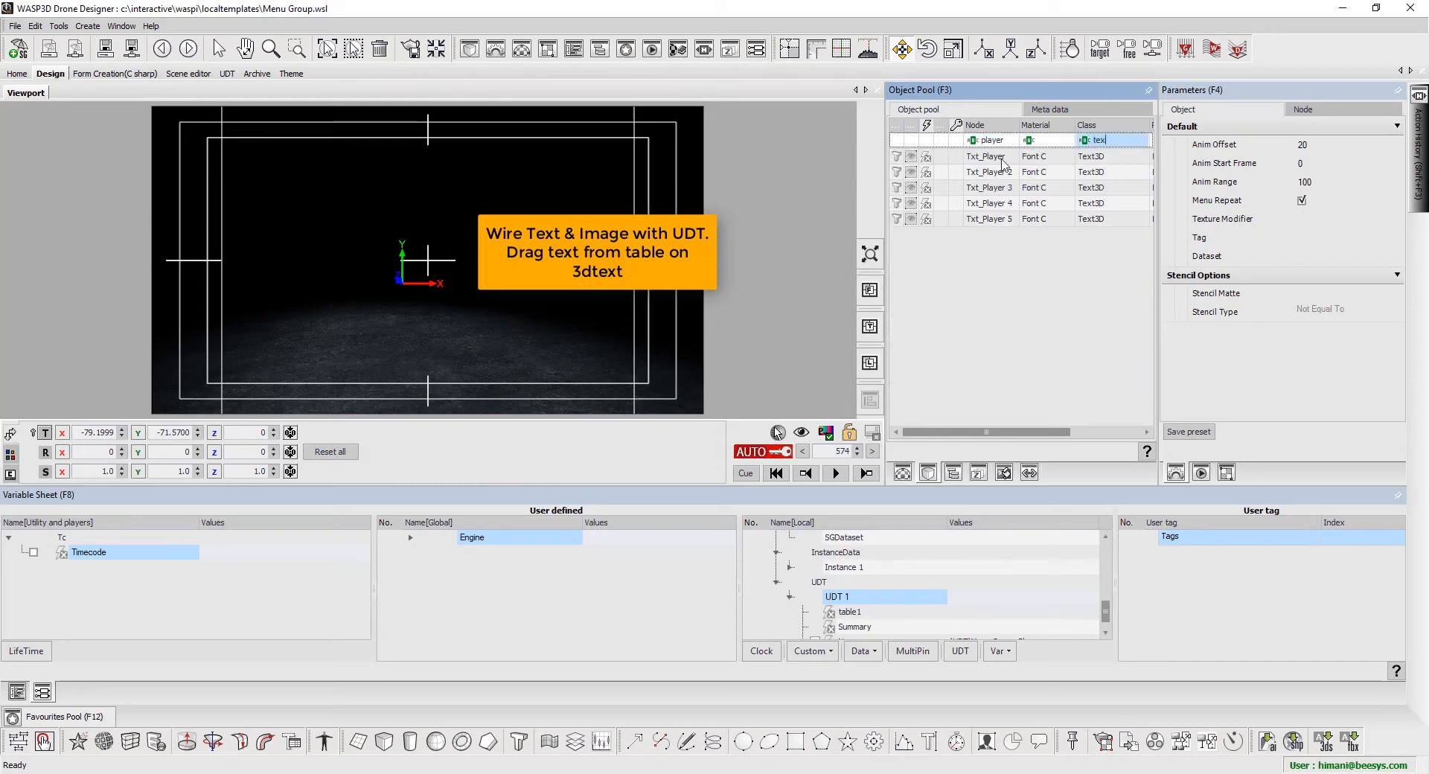
Wire the Name cells in the first two rows of UDT 1's table1 to Txt_Player and Txt_Player 2
click(982, 158)
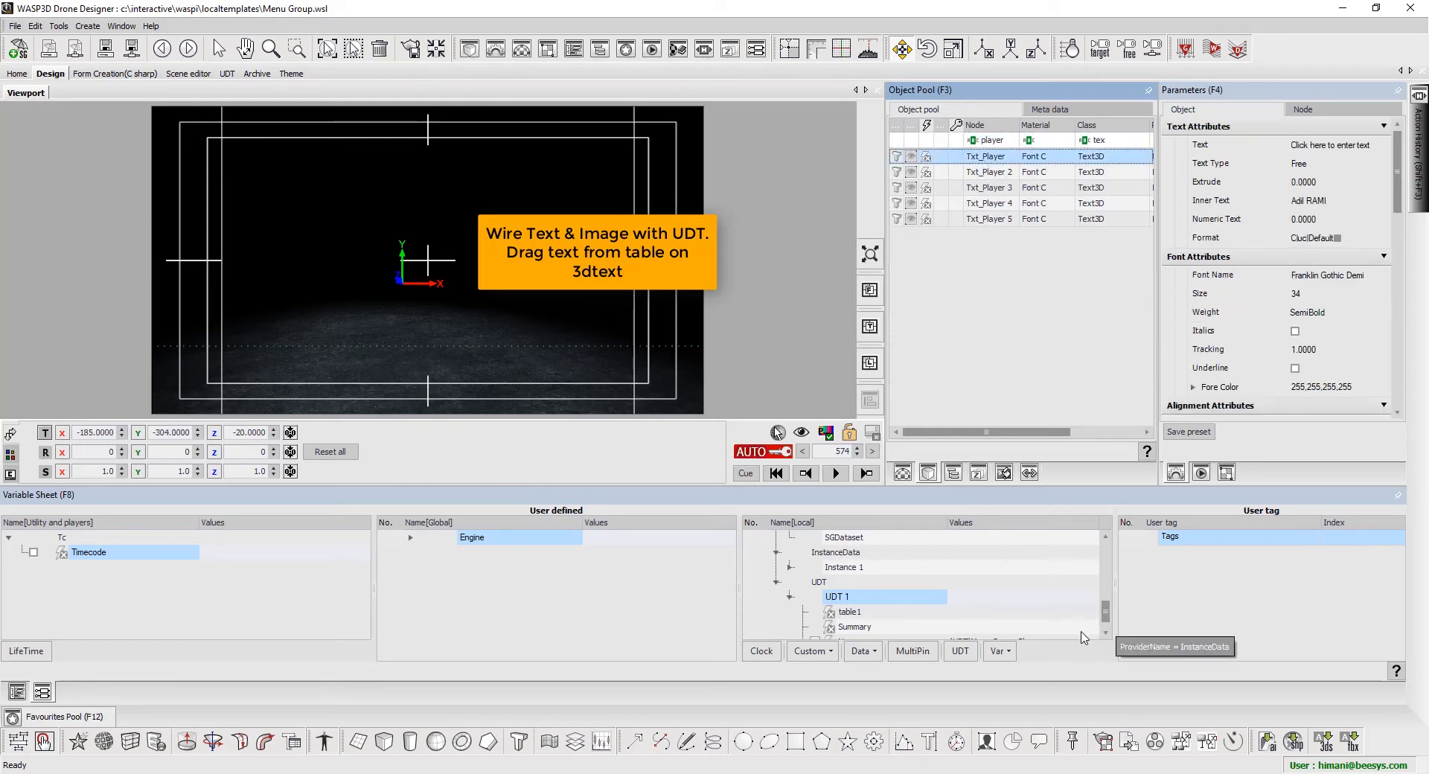
click(1079, 612)
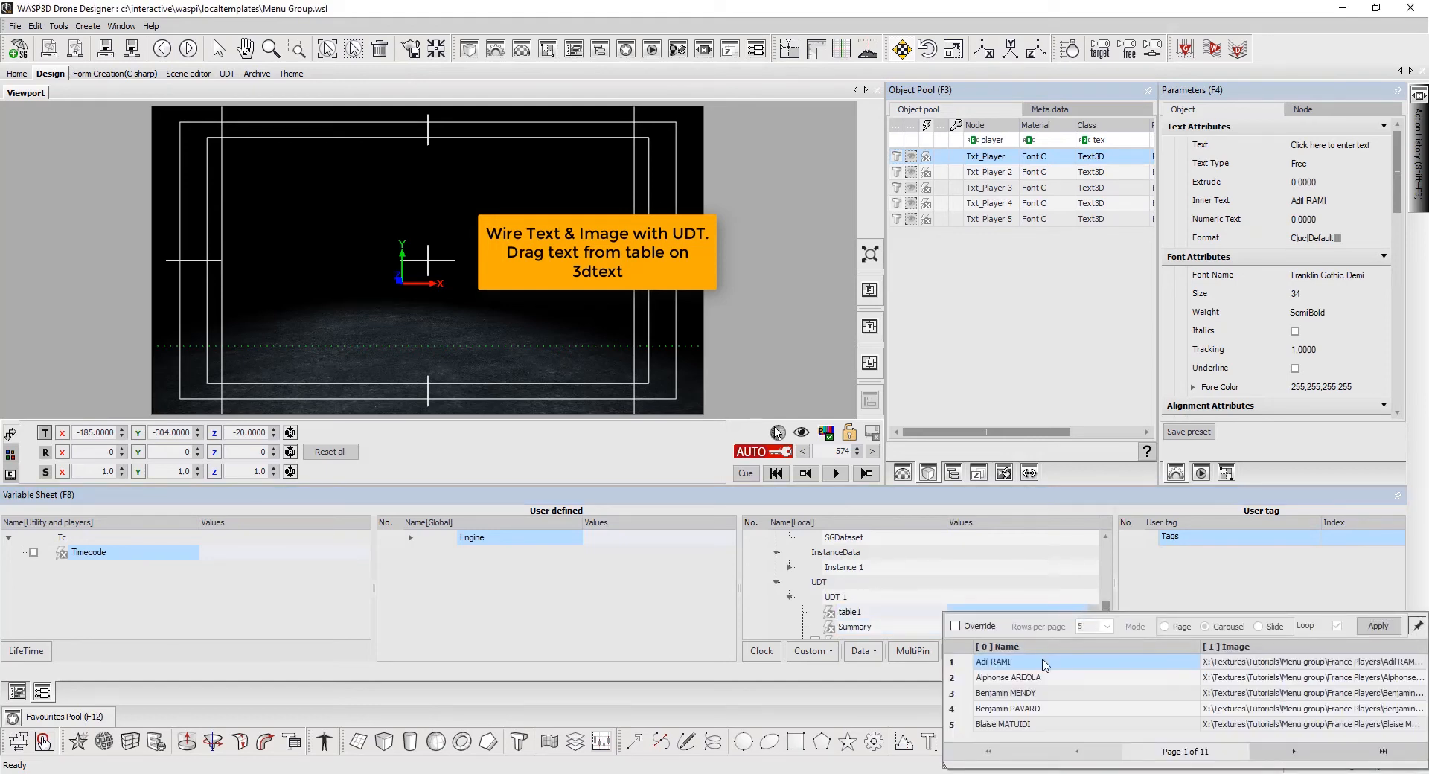
drag(1048, 662, 1011, 159)
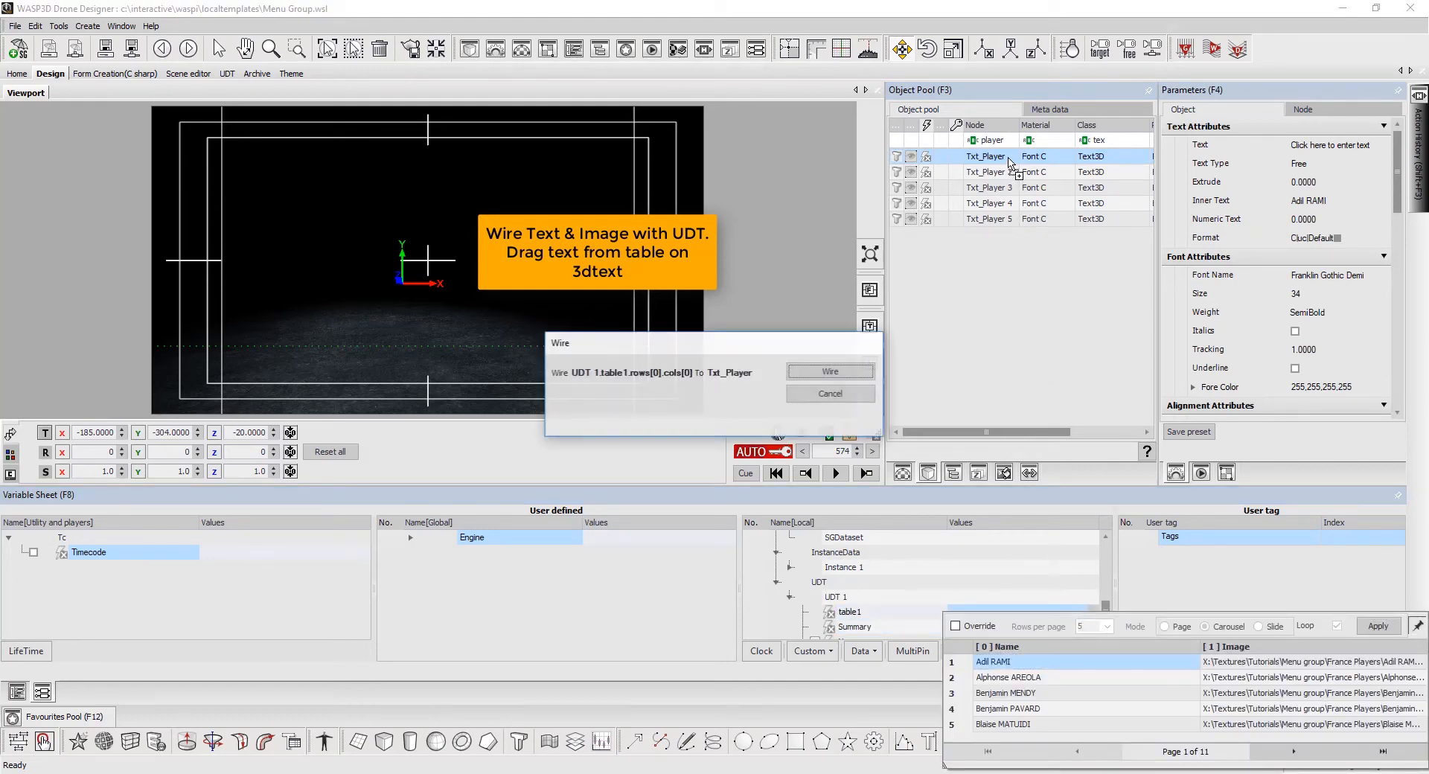
click(831, 371)
drag(1009, 677, 1005, 171)
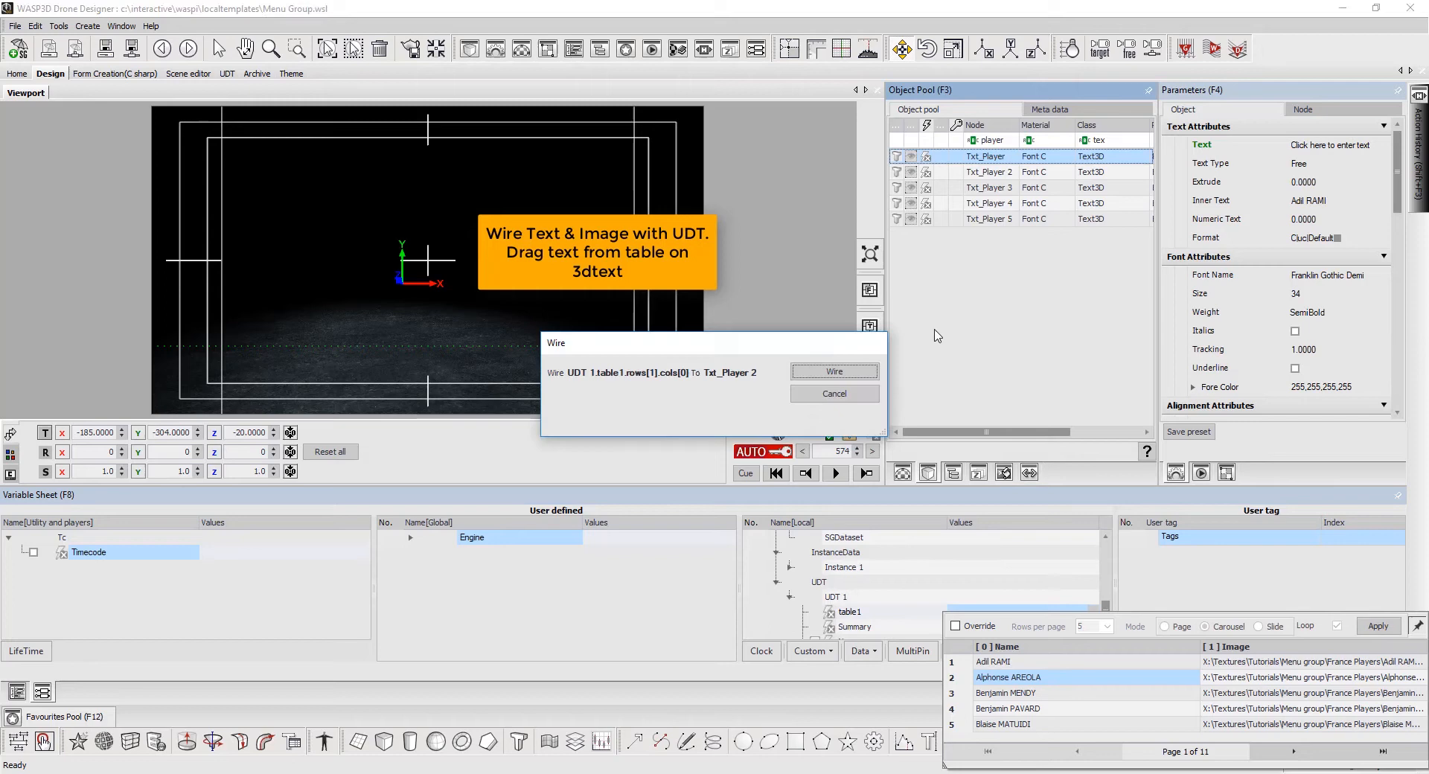
click(830, 372)
Wire the Name cells in rows 3, 4 and 5 to Txt_Player 3, Txt_Player 4 and Txt_Player 5, then cue and play the scene
drag(1001, 698, 998, 201)
click(831, 371)
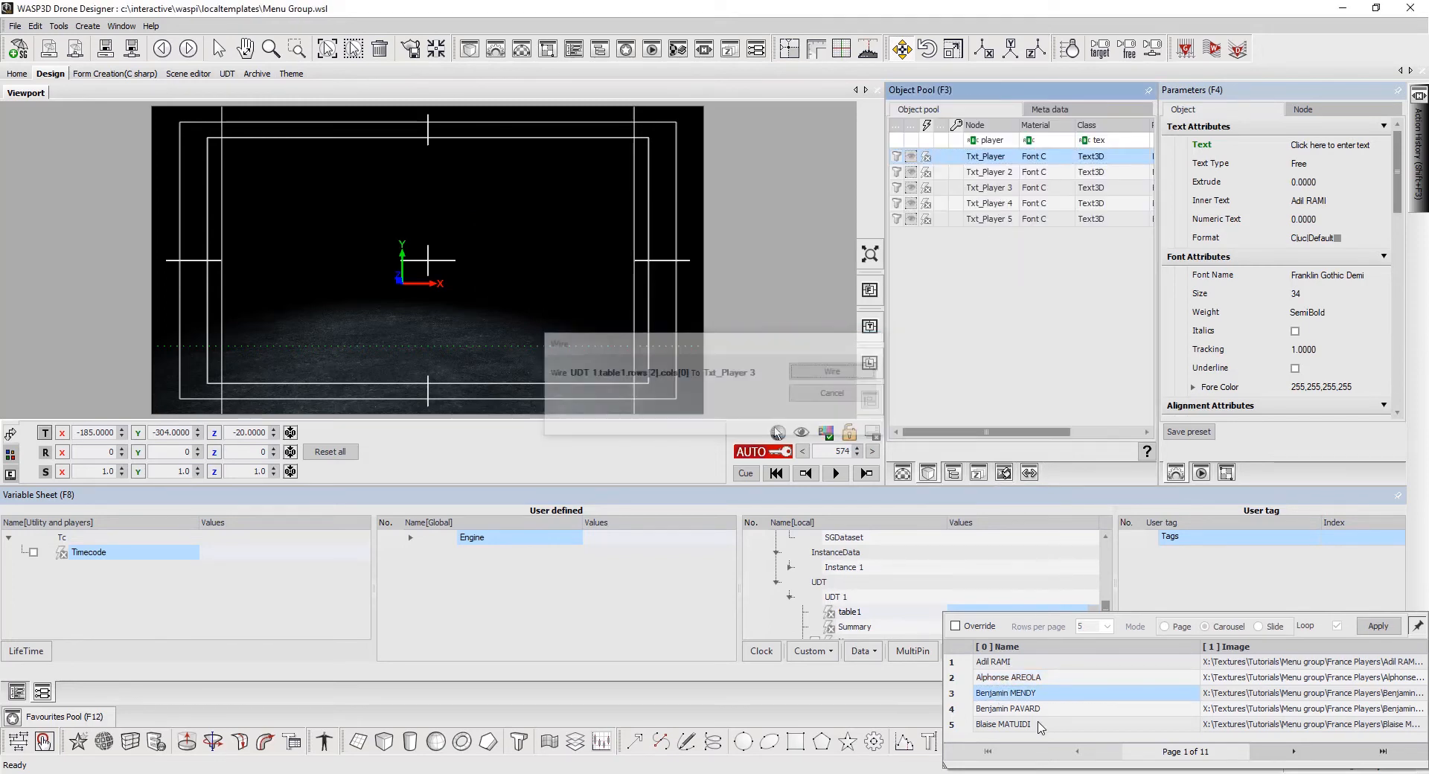
drag(1039, 709, 1015, 205)
click(863, 376)
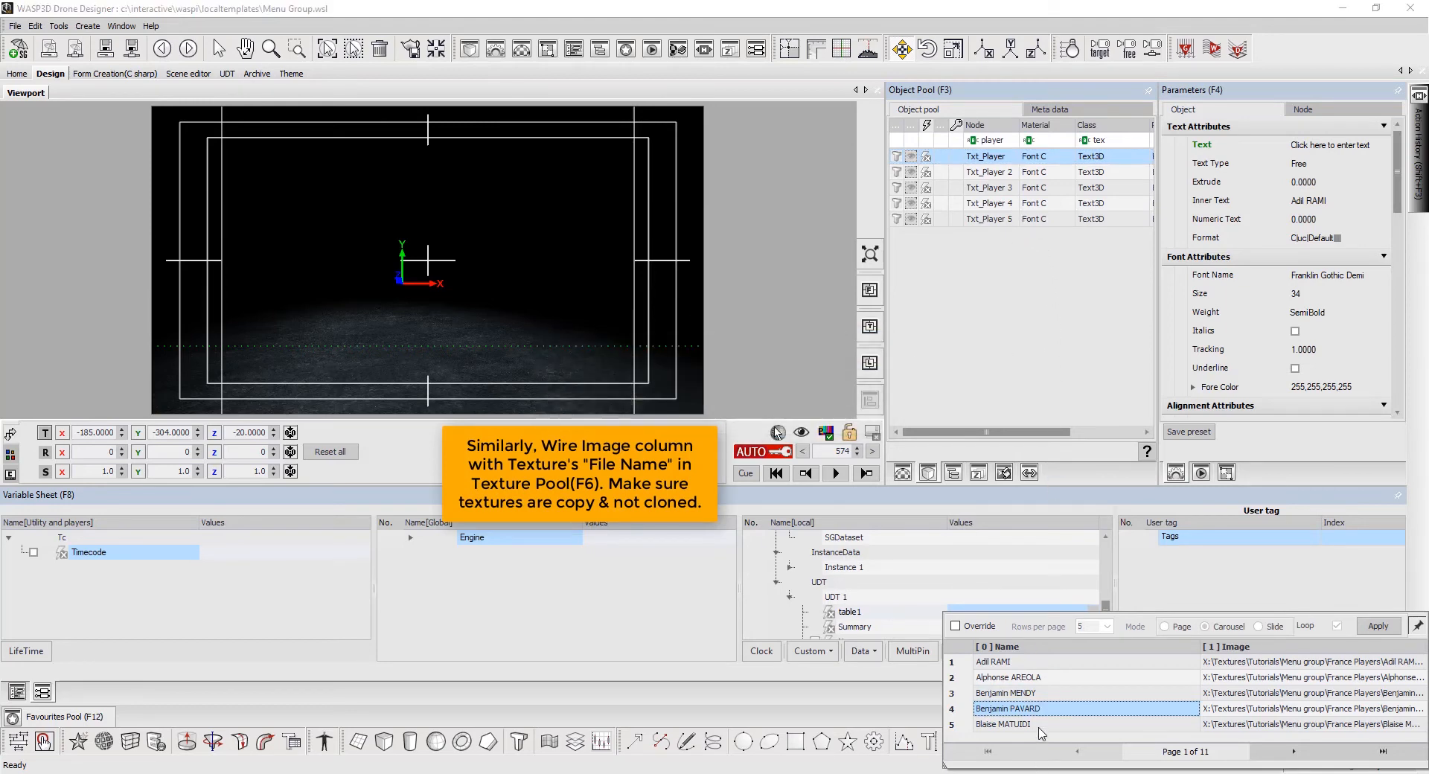
drag(1041, 726, 1001, 220)
click(846, 378)
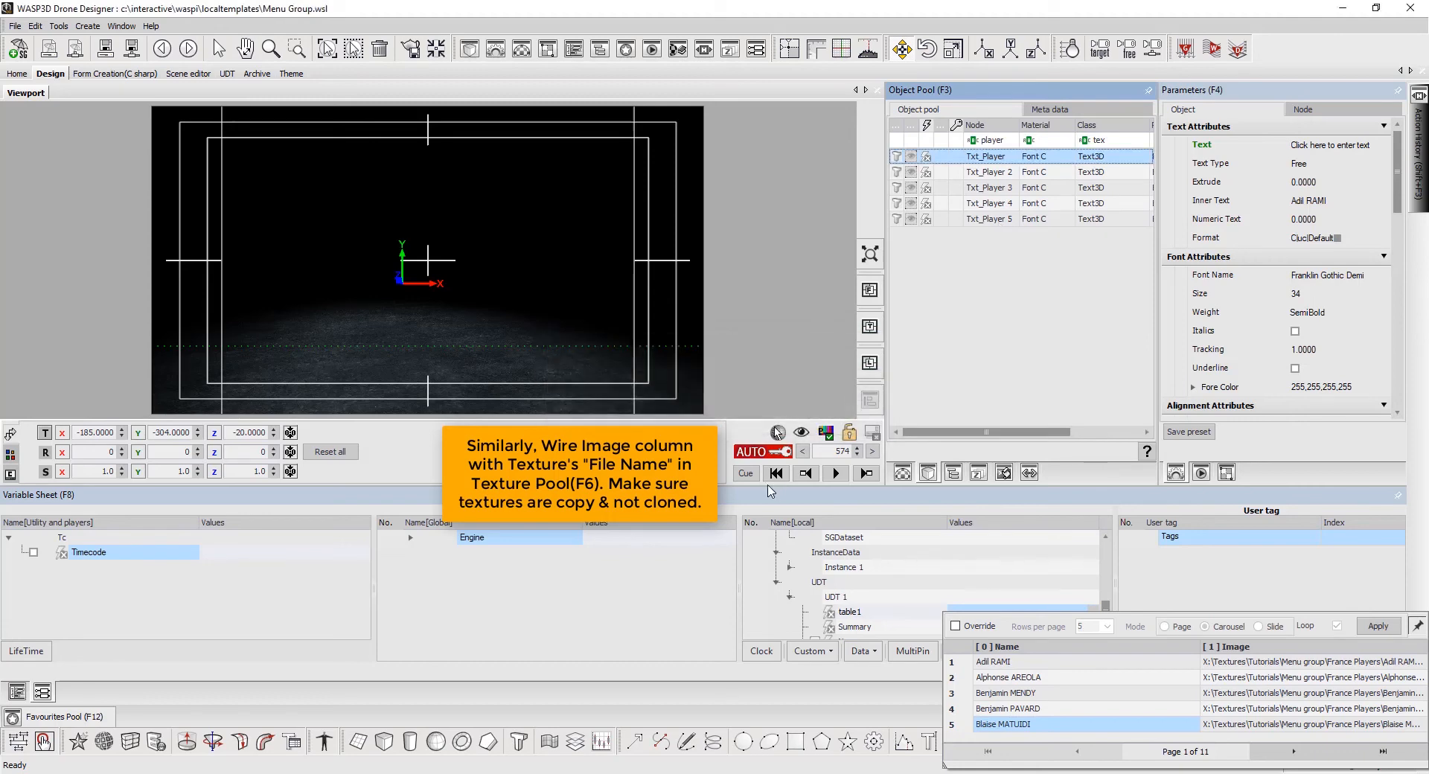
click(747, 475)
click(834, 474)
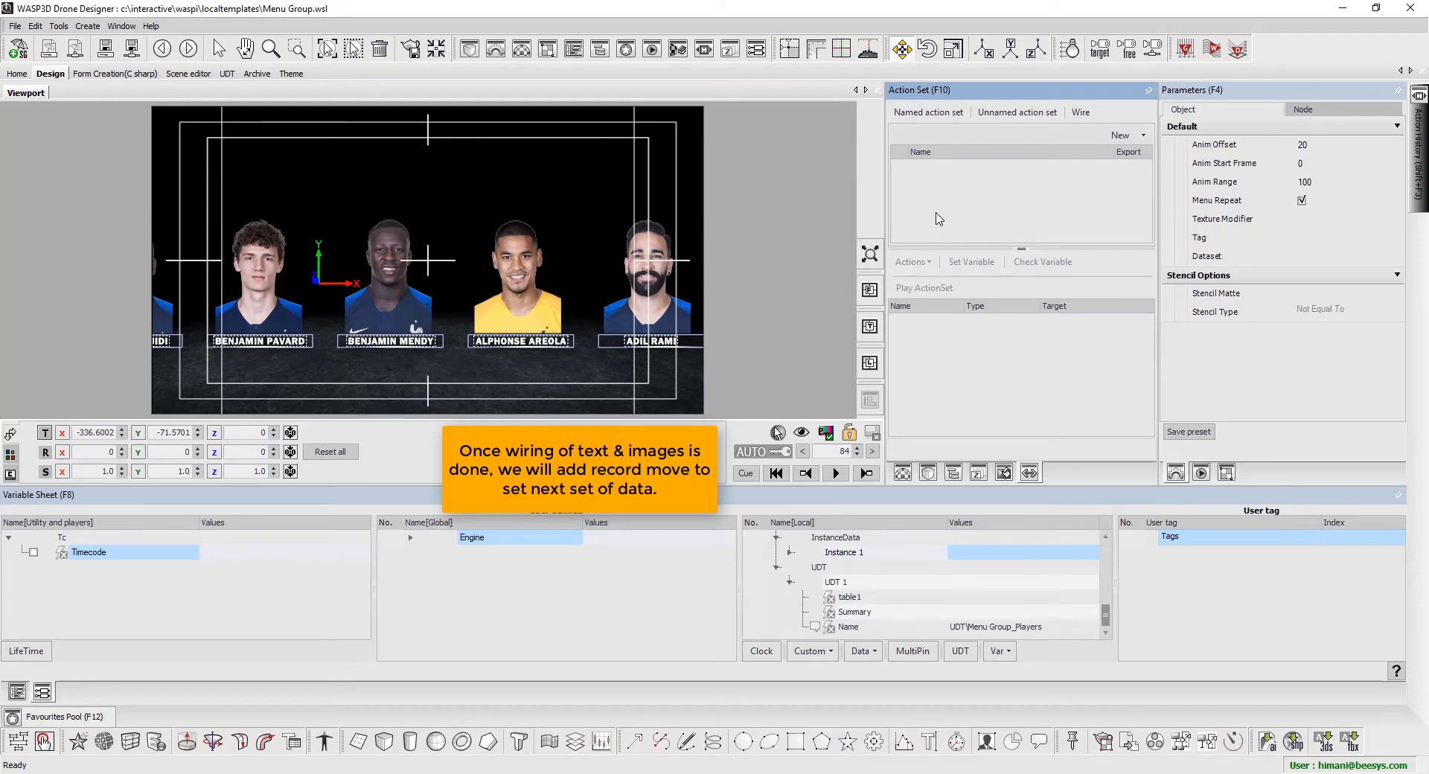
Create two named action sets called Next and Previous
right_click(929, 184)
mouse_move(961, 191)
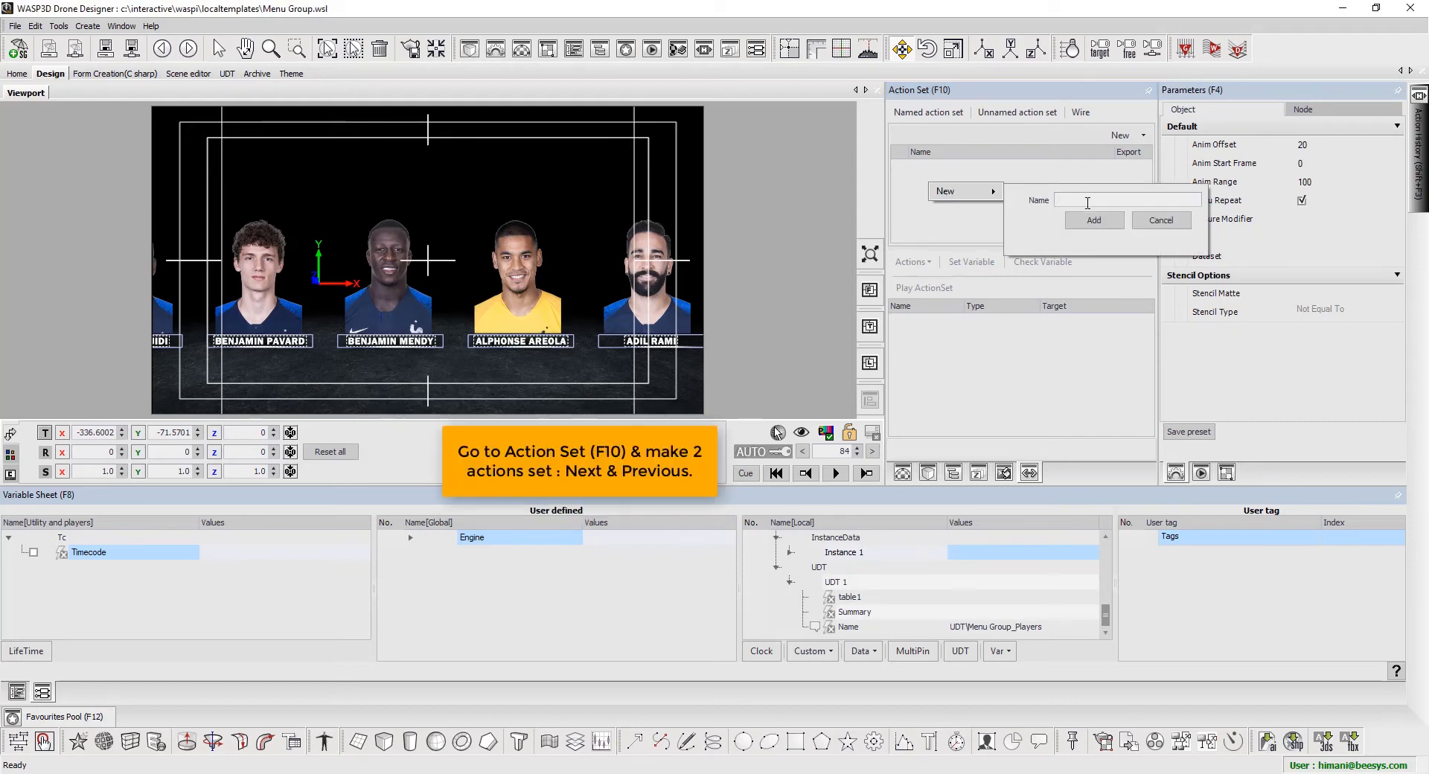
text(Next)
key(Return)
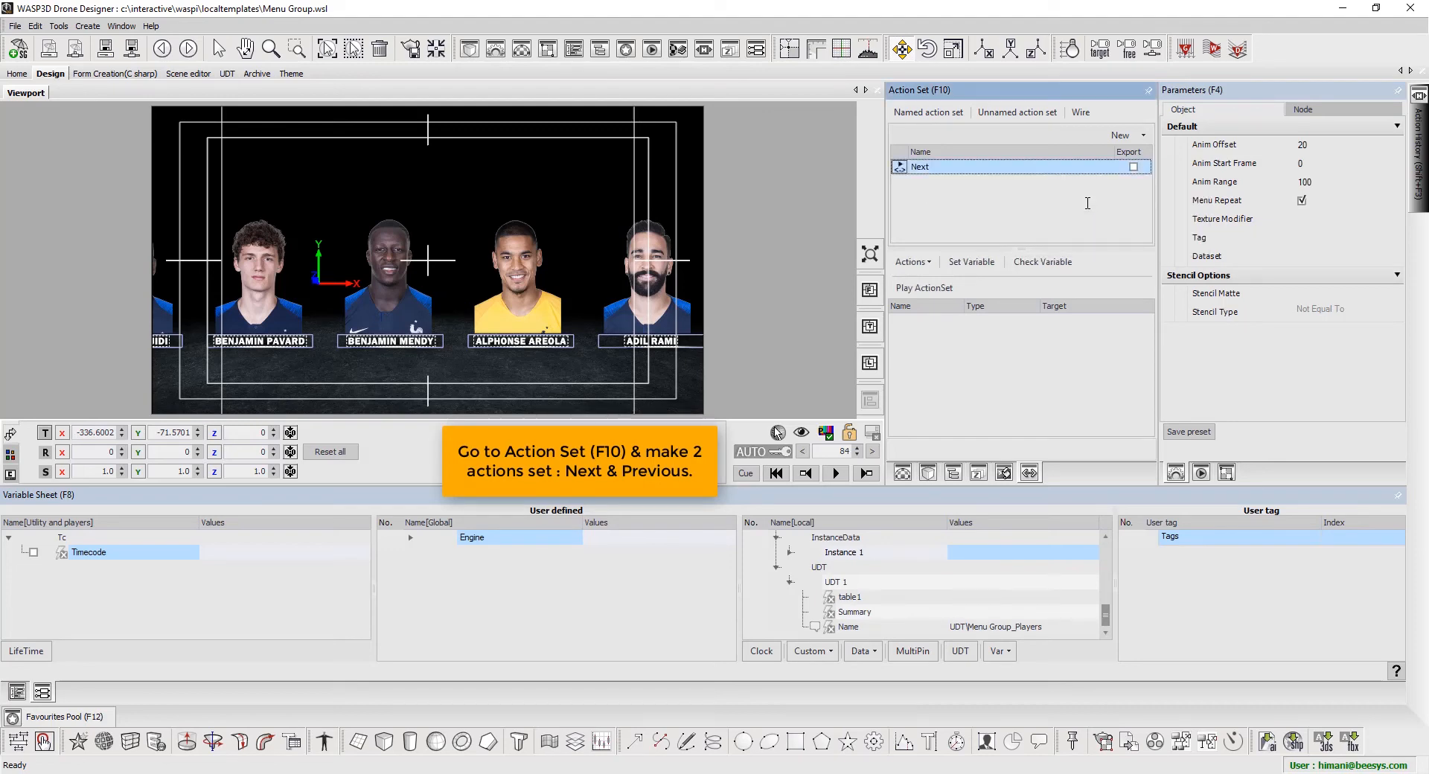
right_click(1088, 203)
mouse_move(1116, 212)
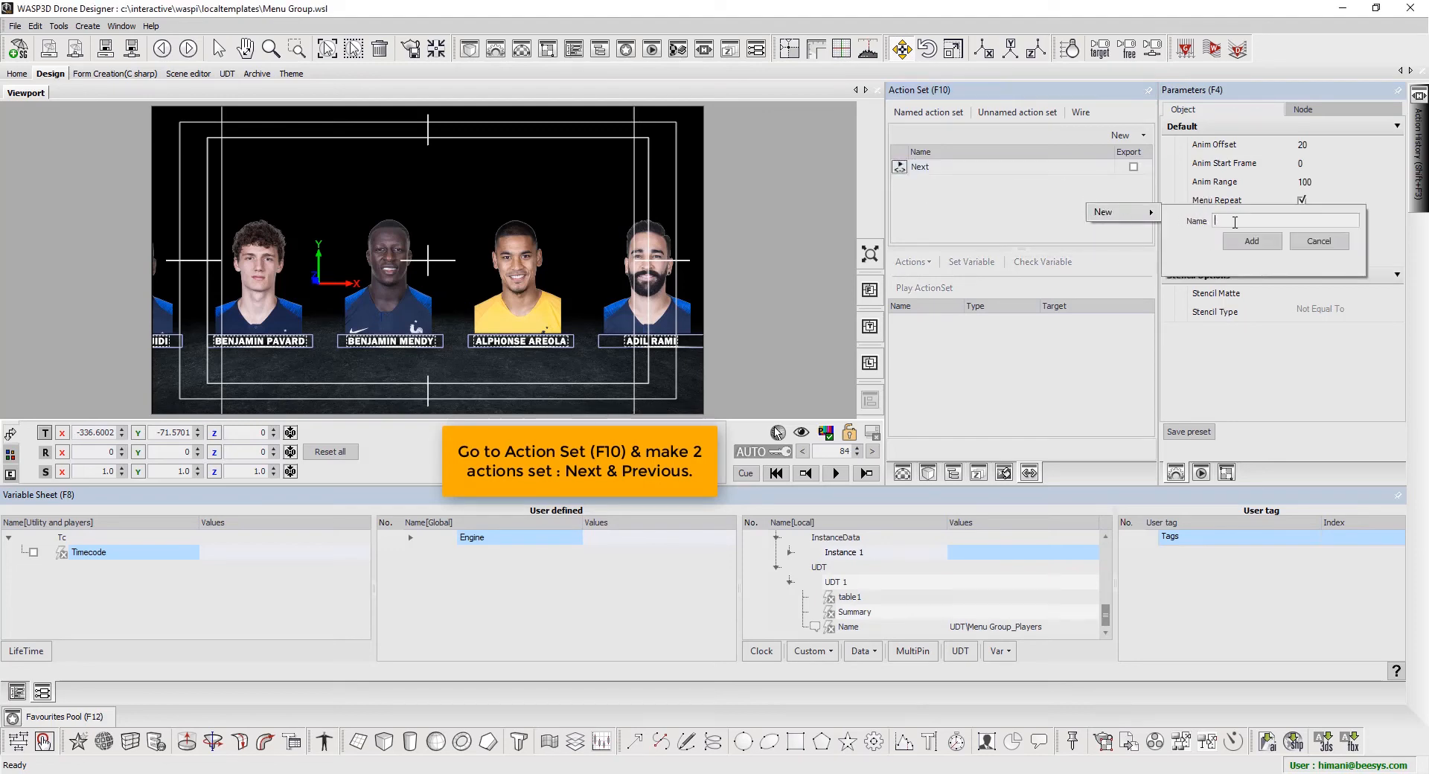
text(Previous)
key(Return)
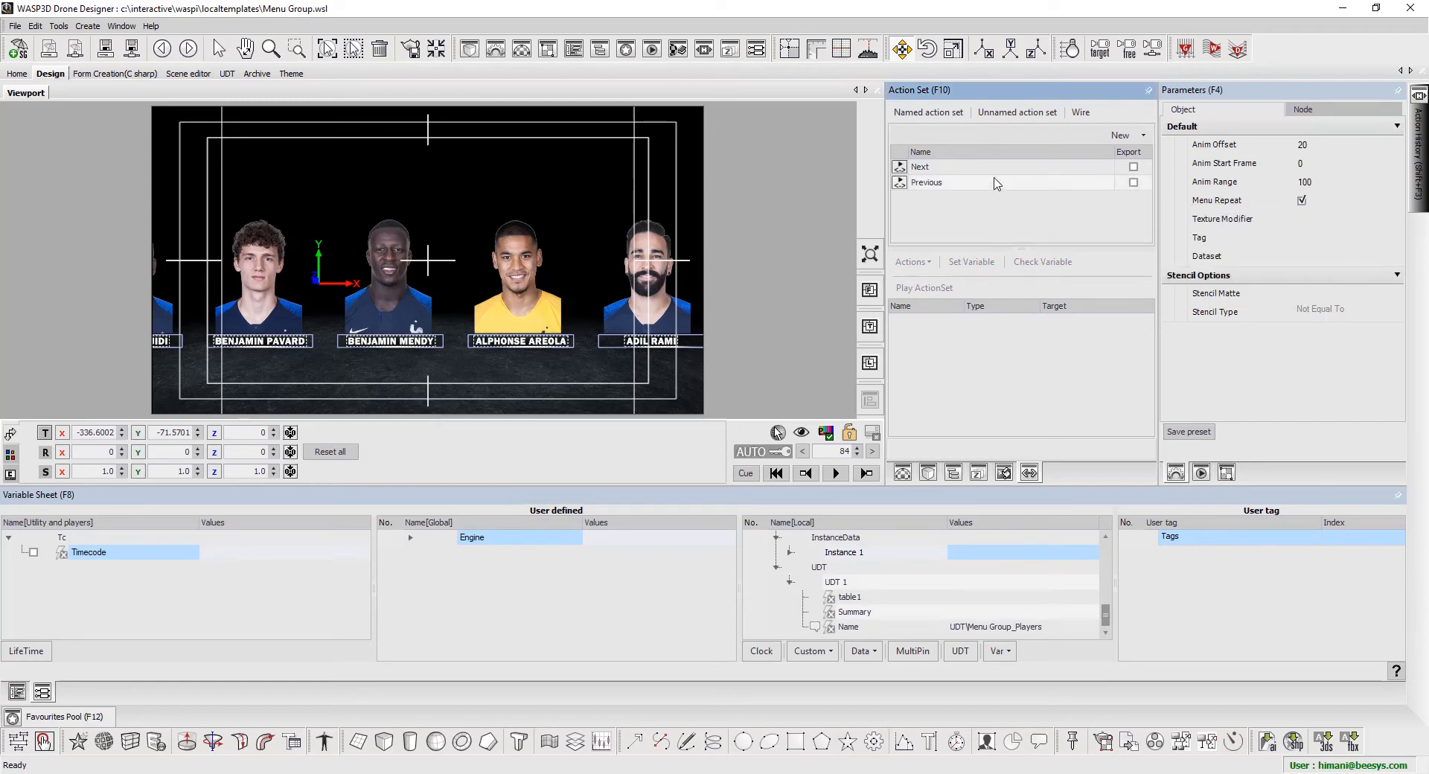
Add a Record Move data action to the Next action set, targeting table1 of UDT 1 with the Next option
click(997, 168)
click(913, 262)
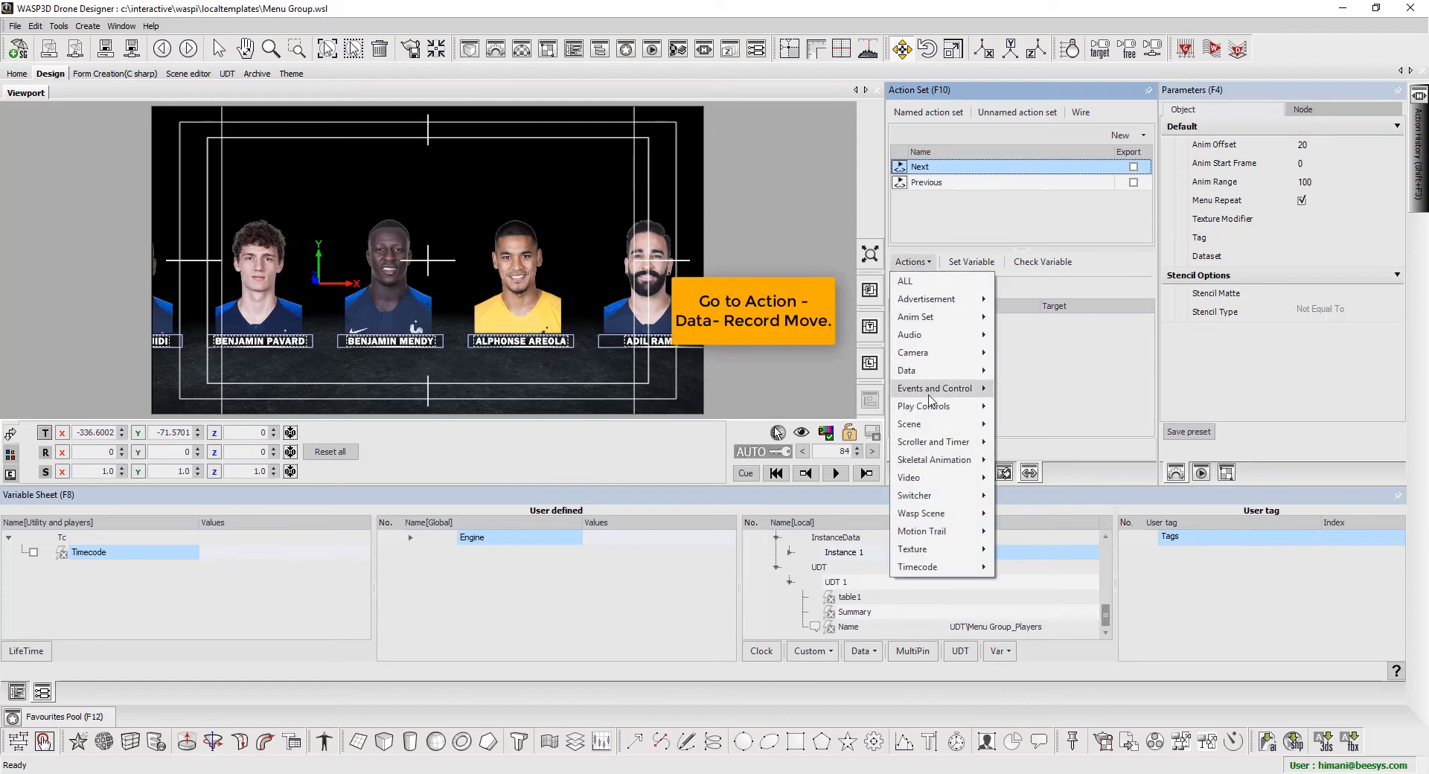
mouse_move(931, 370)
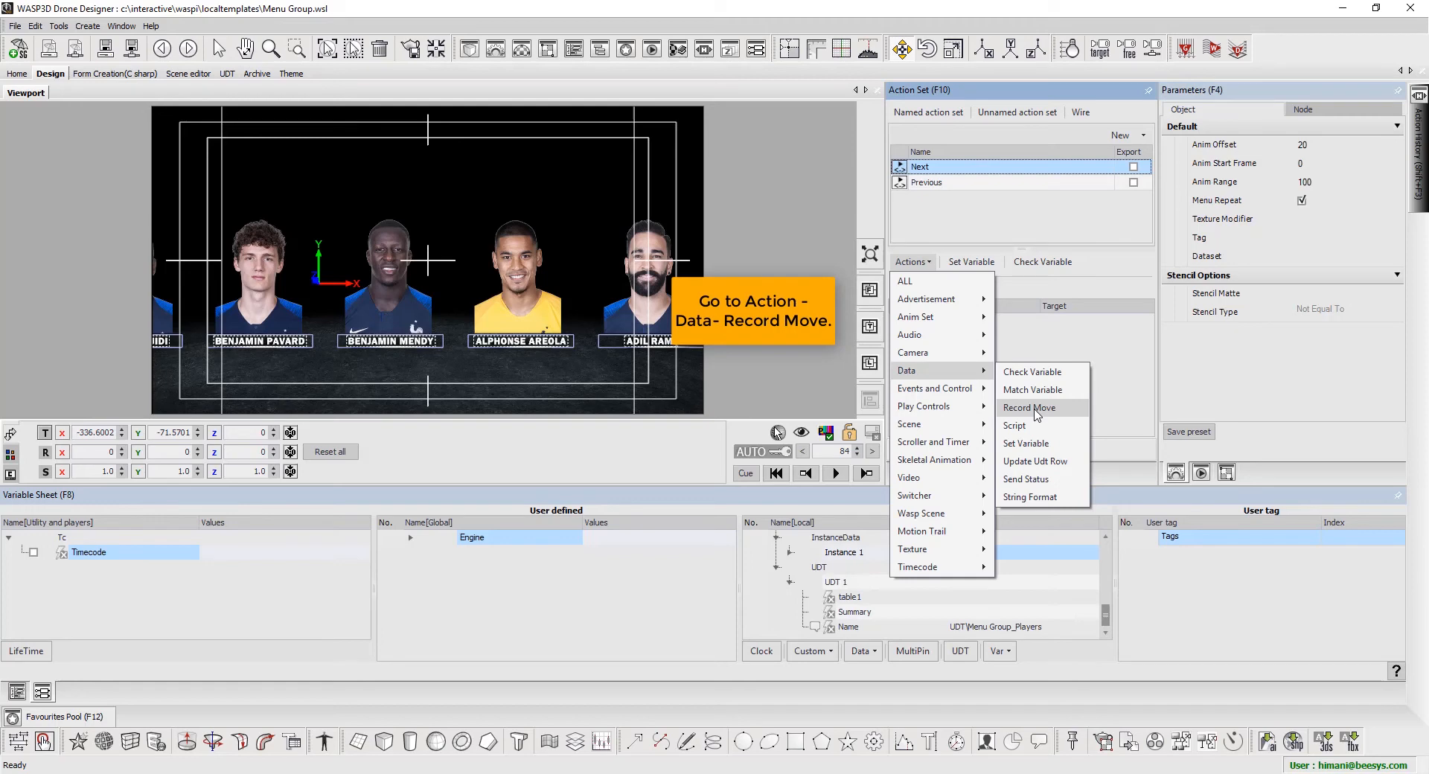
click(1037, 411)
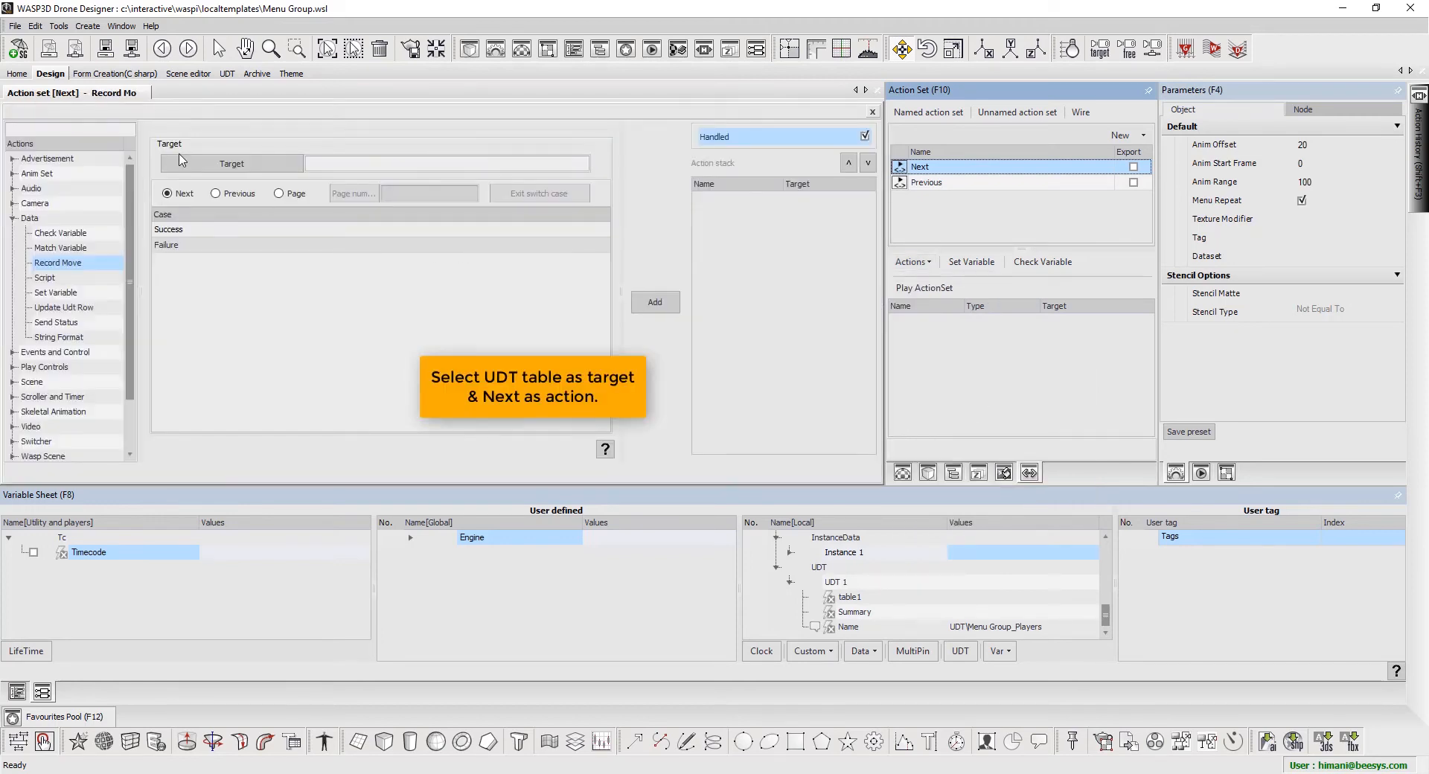
click(233, 164)
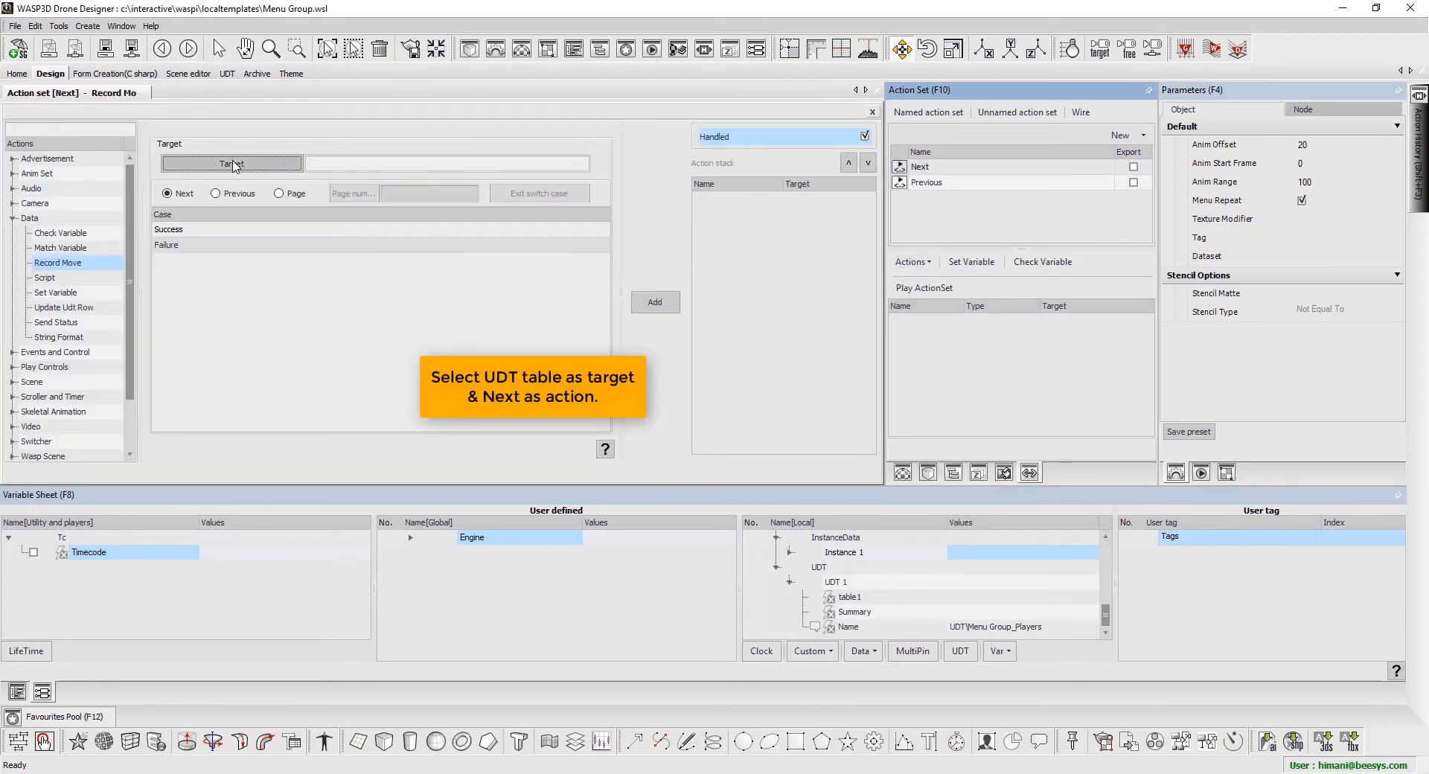
double_click(223, 258)
click(226, 286)
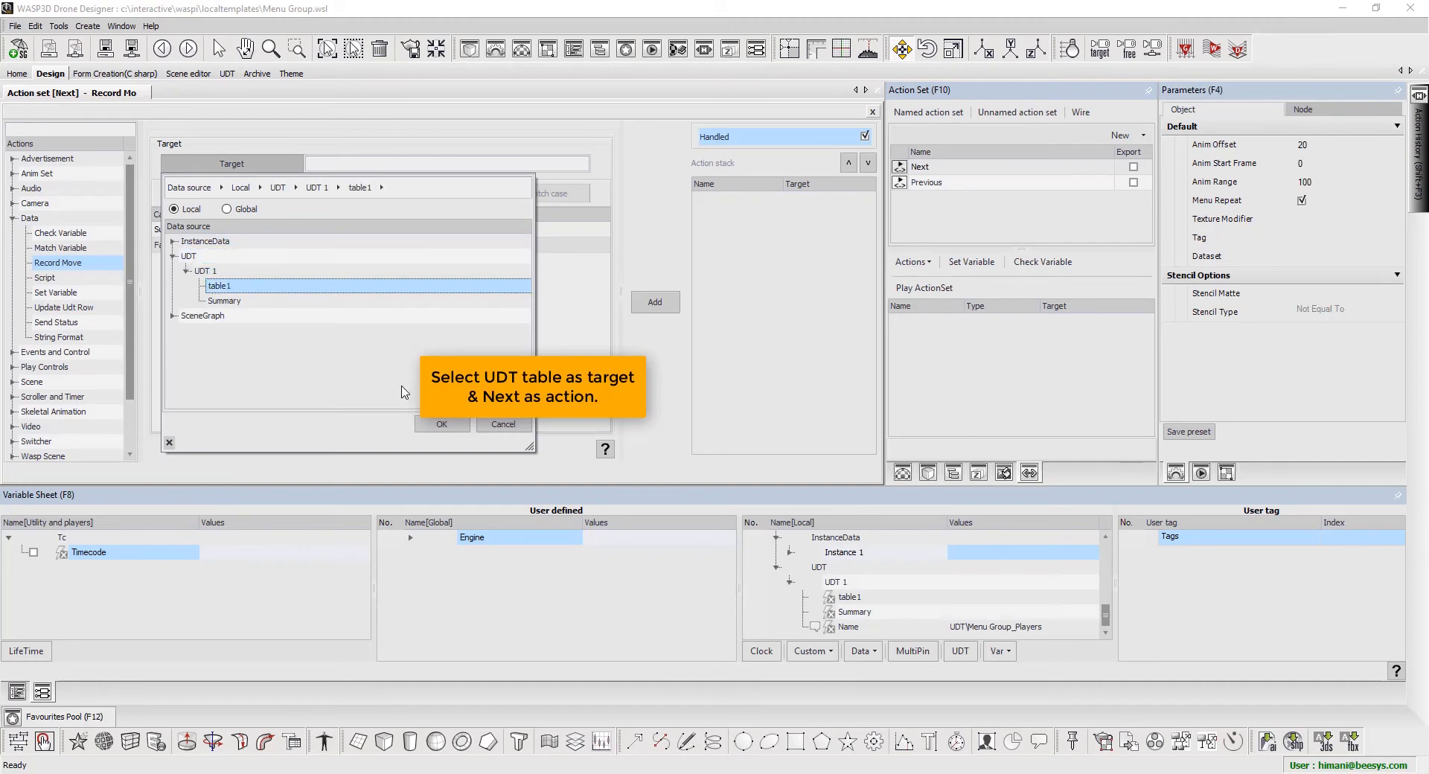
click(441, 424)
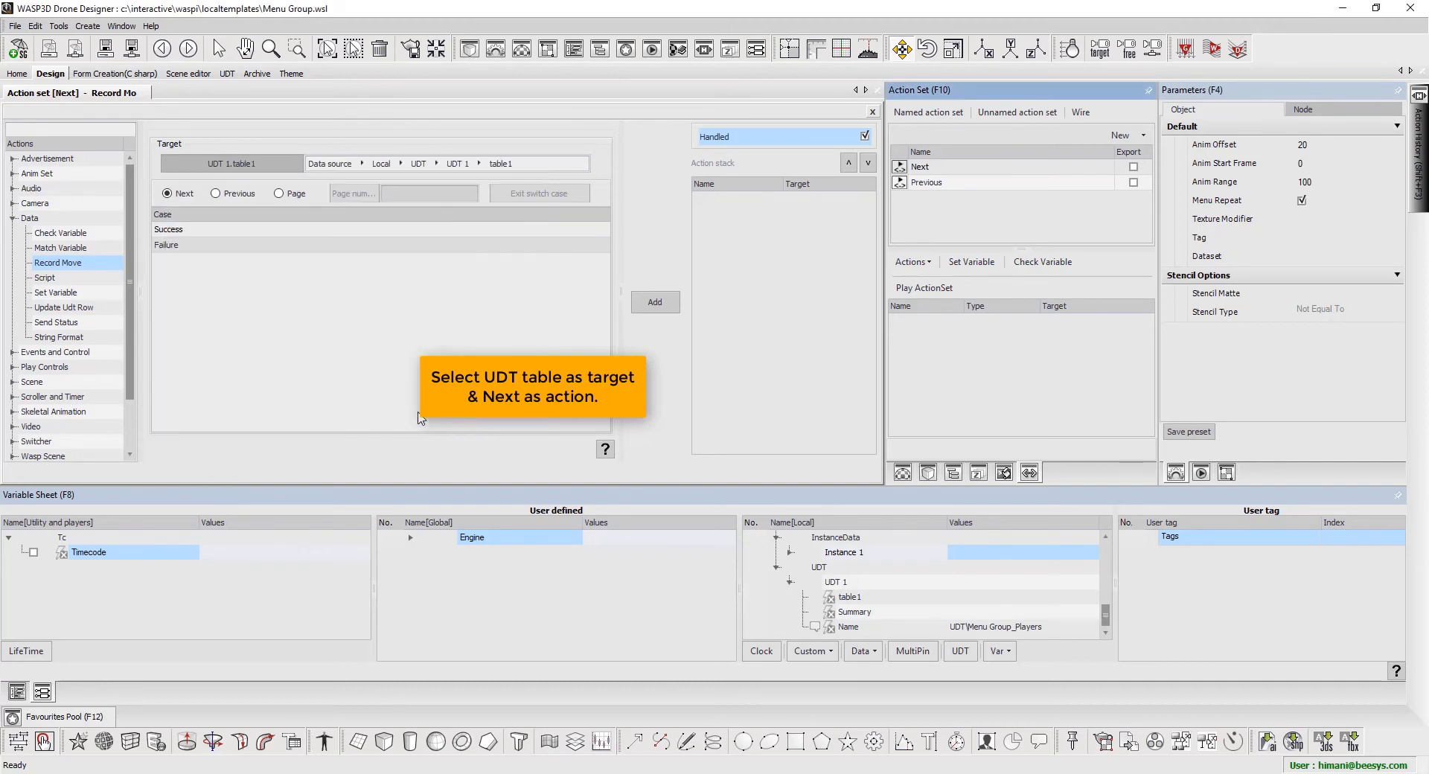
click(653, 301)
click(740, 199)
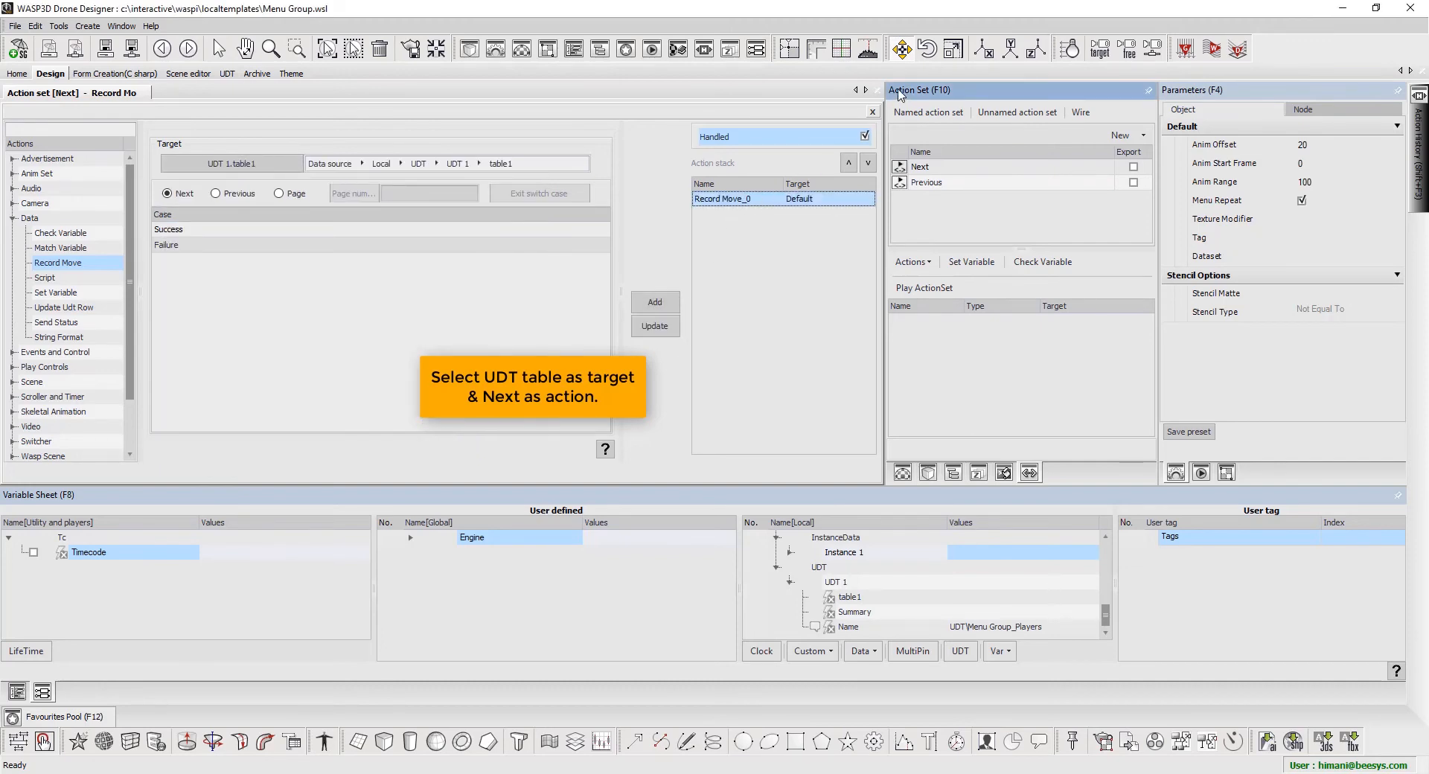
click(872, 112)
Add a Record Move data action to the Previous action set, targeting table1 of UDT 1 with the Previous option
click(951, 184)
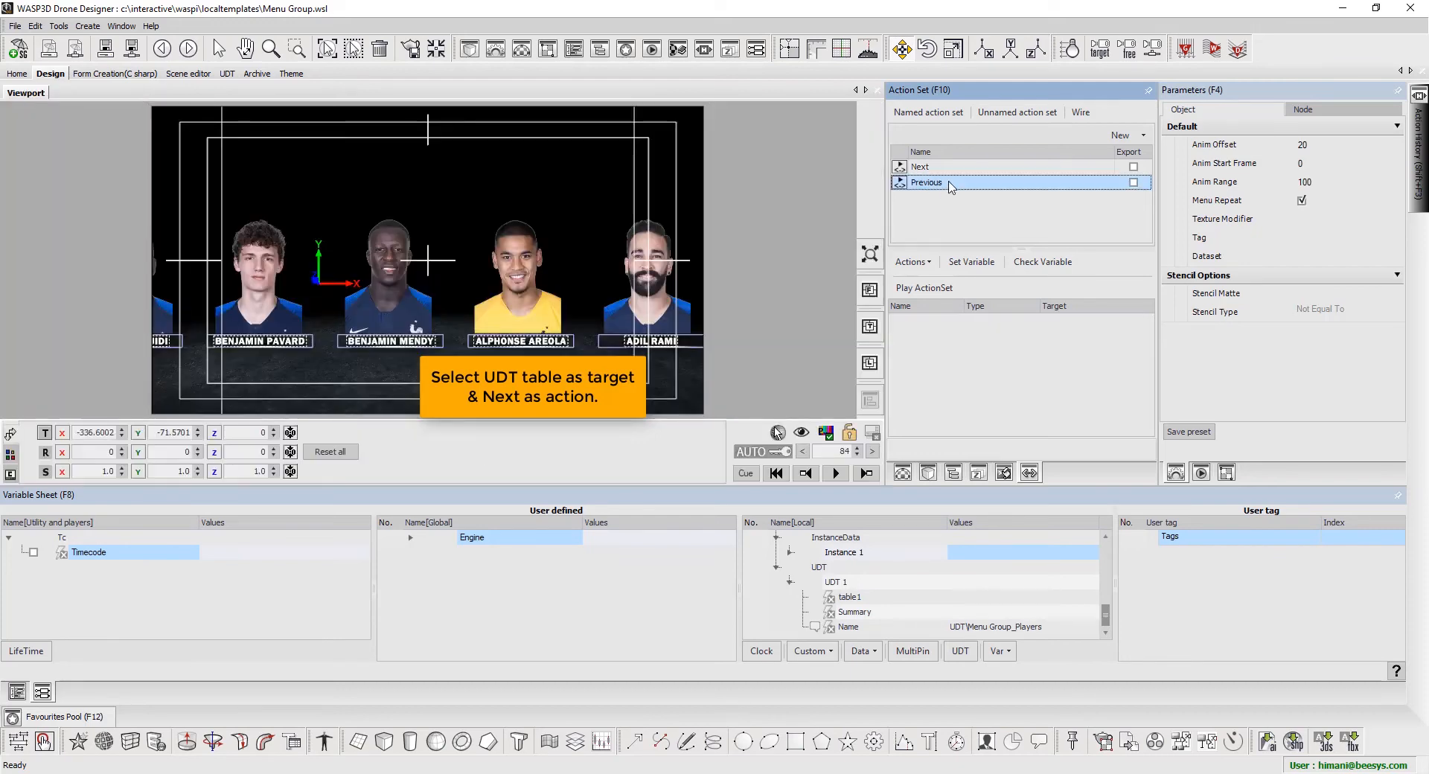
click(912, 262)
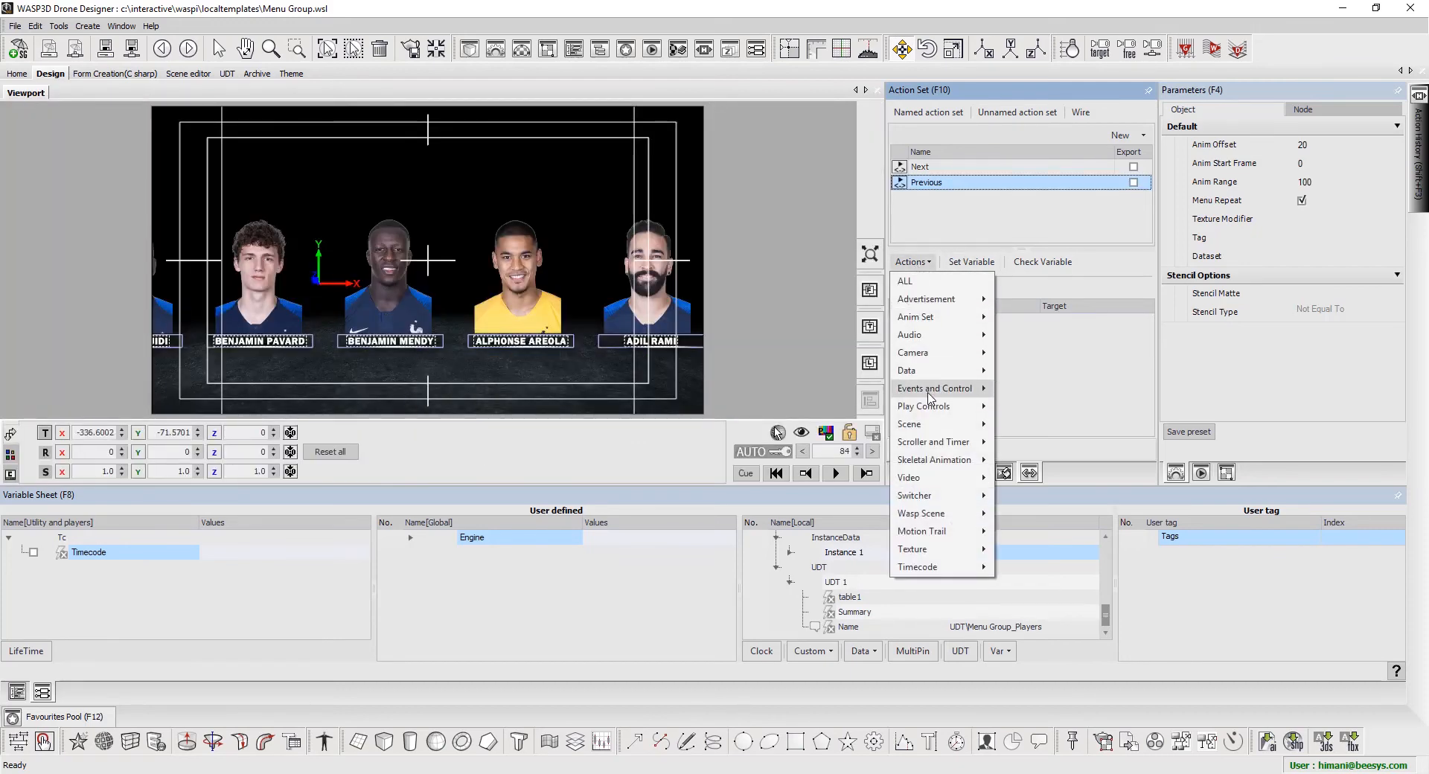
mouse_move(931, 371)
click(1032, 407)
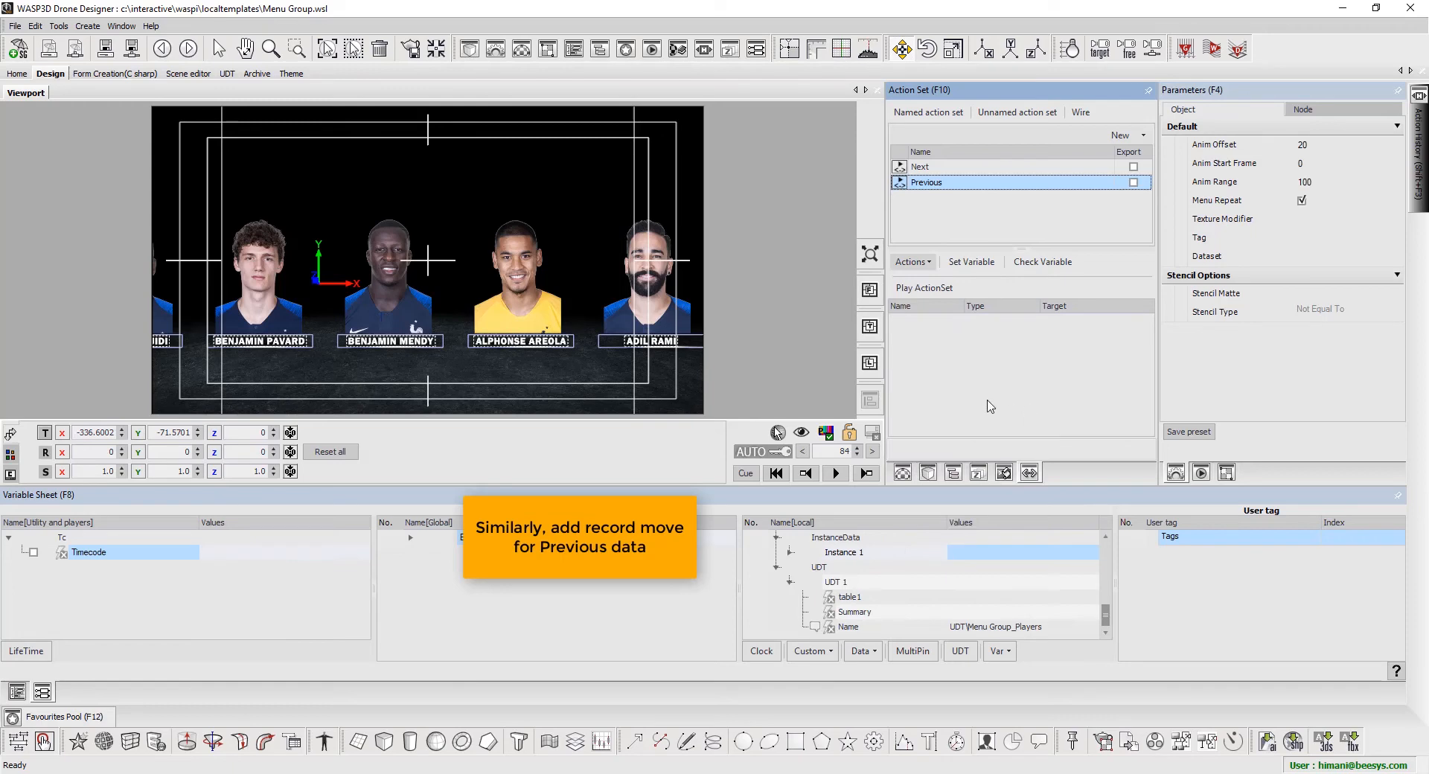
click(268, 161)
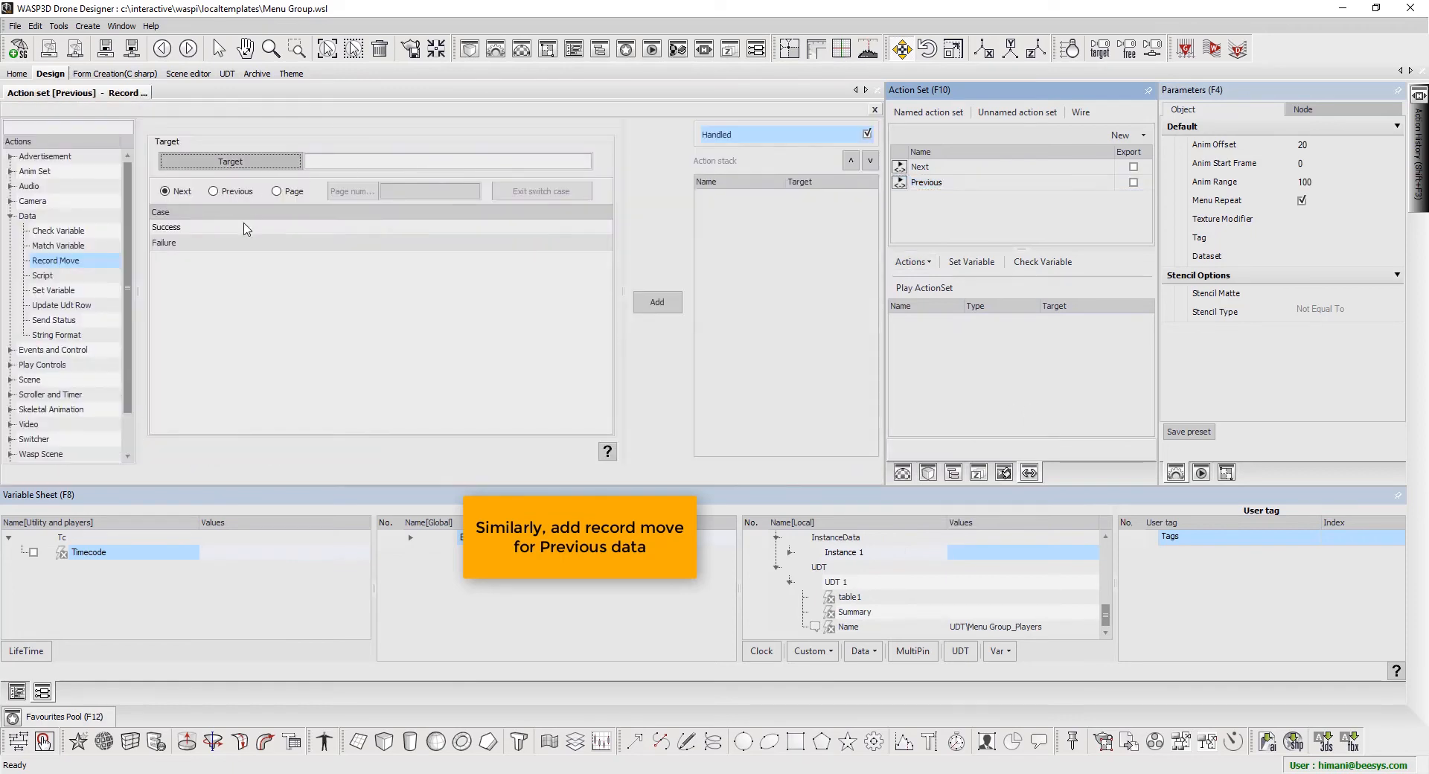
double_click(222, 254)
double_click(223, 268)
click(231, 286)
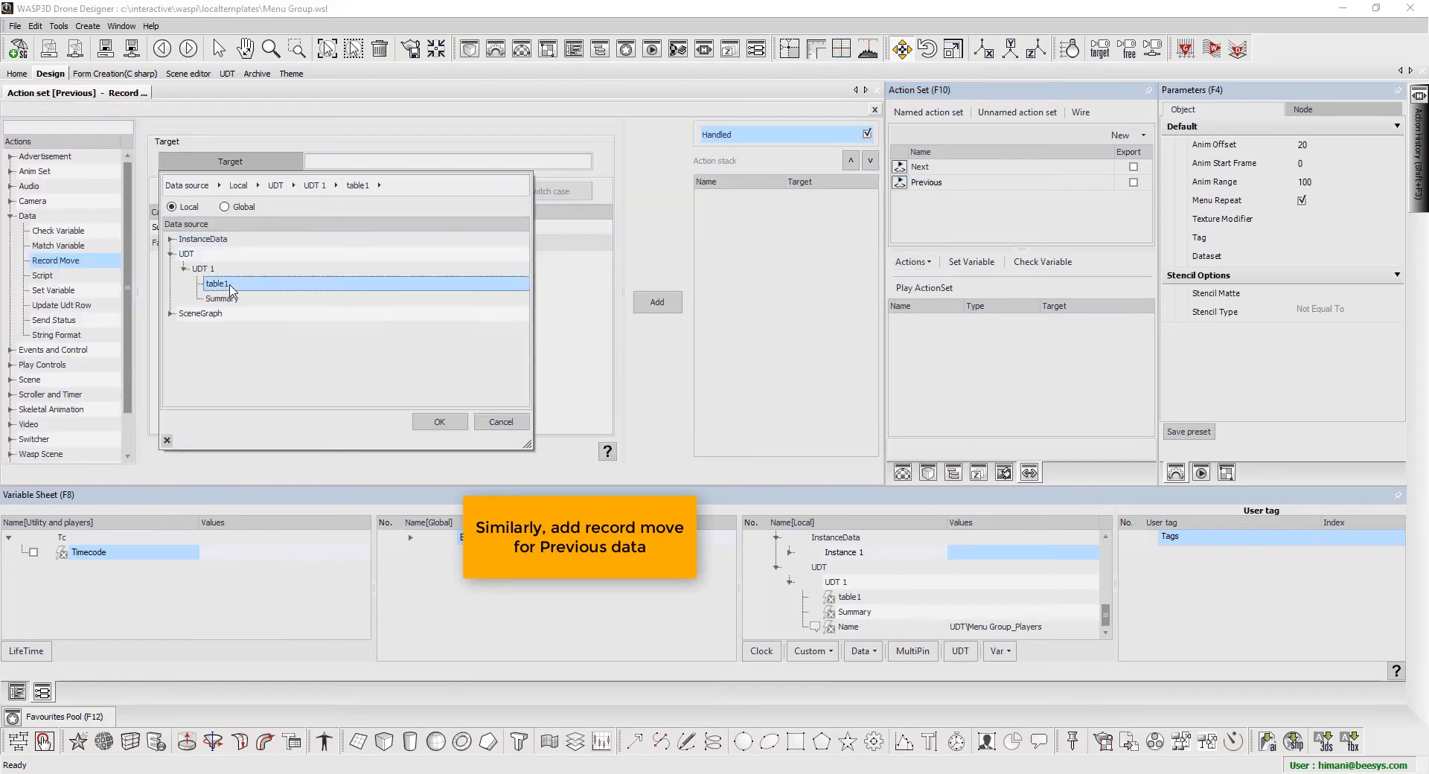
click(435, 423)
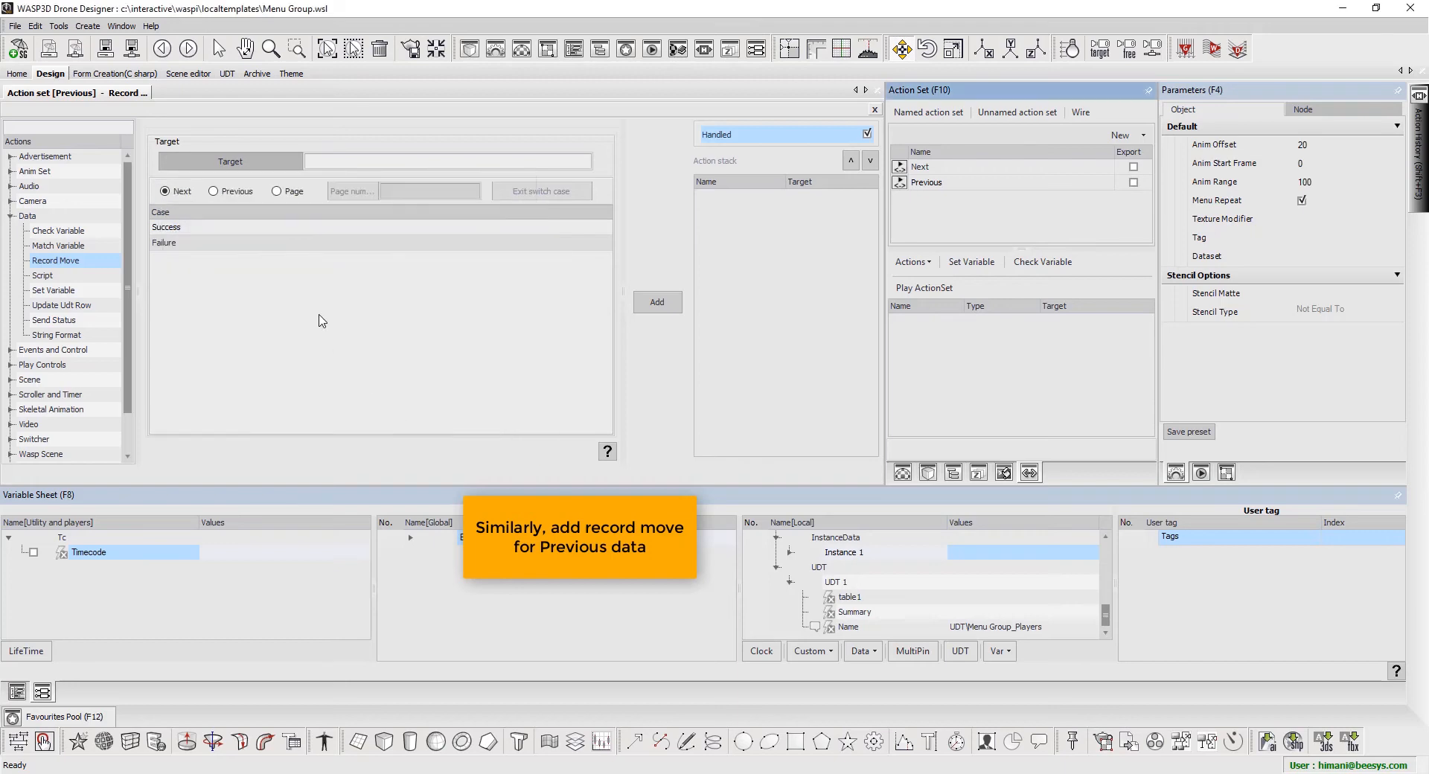
click(227, 193)
click(658, 301)
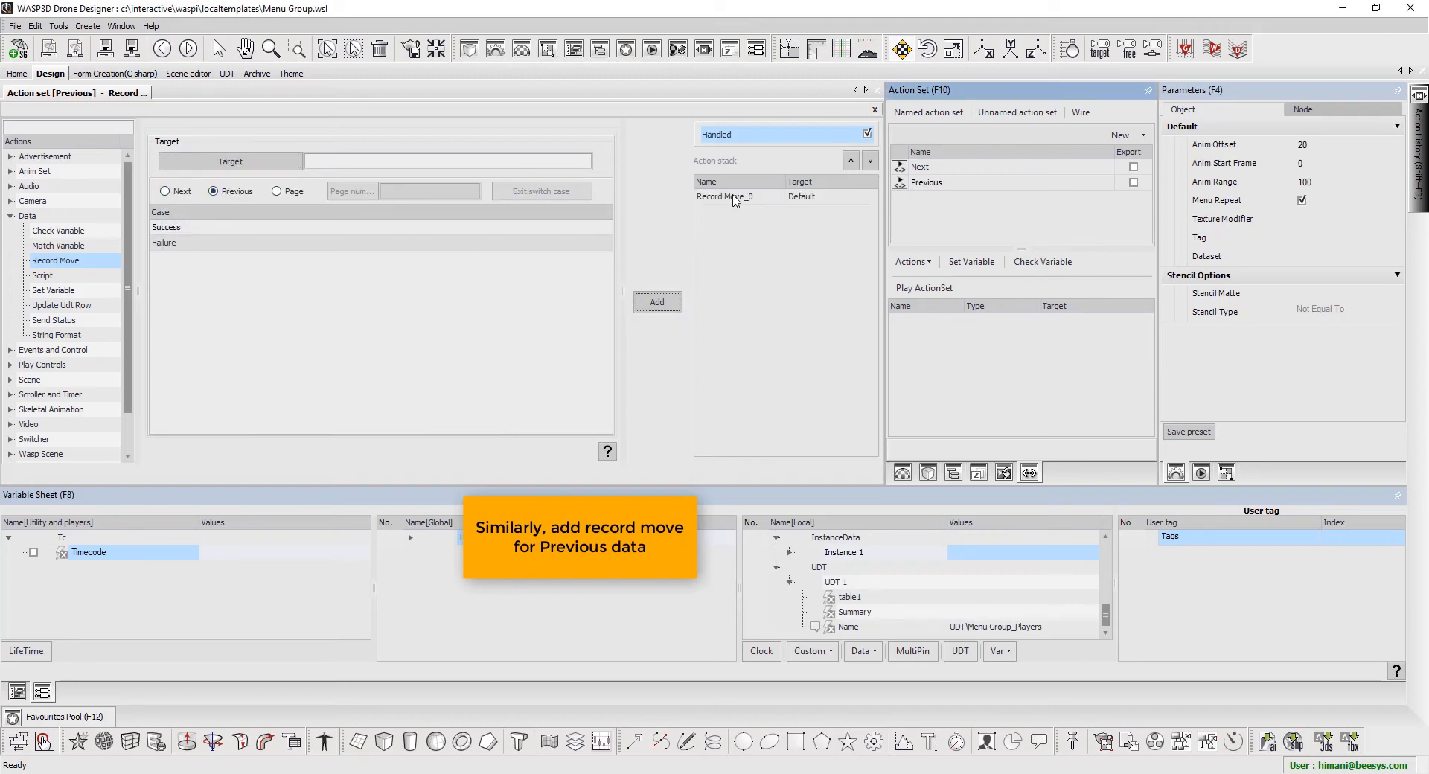
click(737, 196)
click(874, 108)
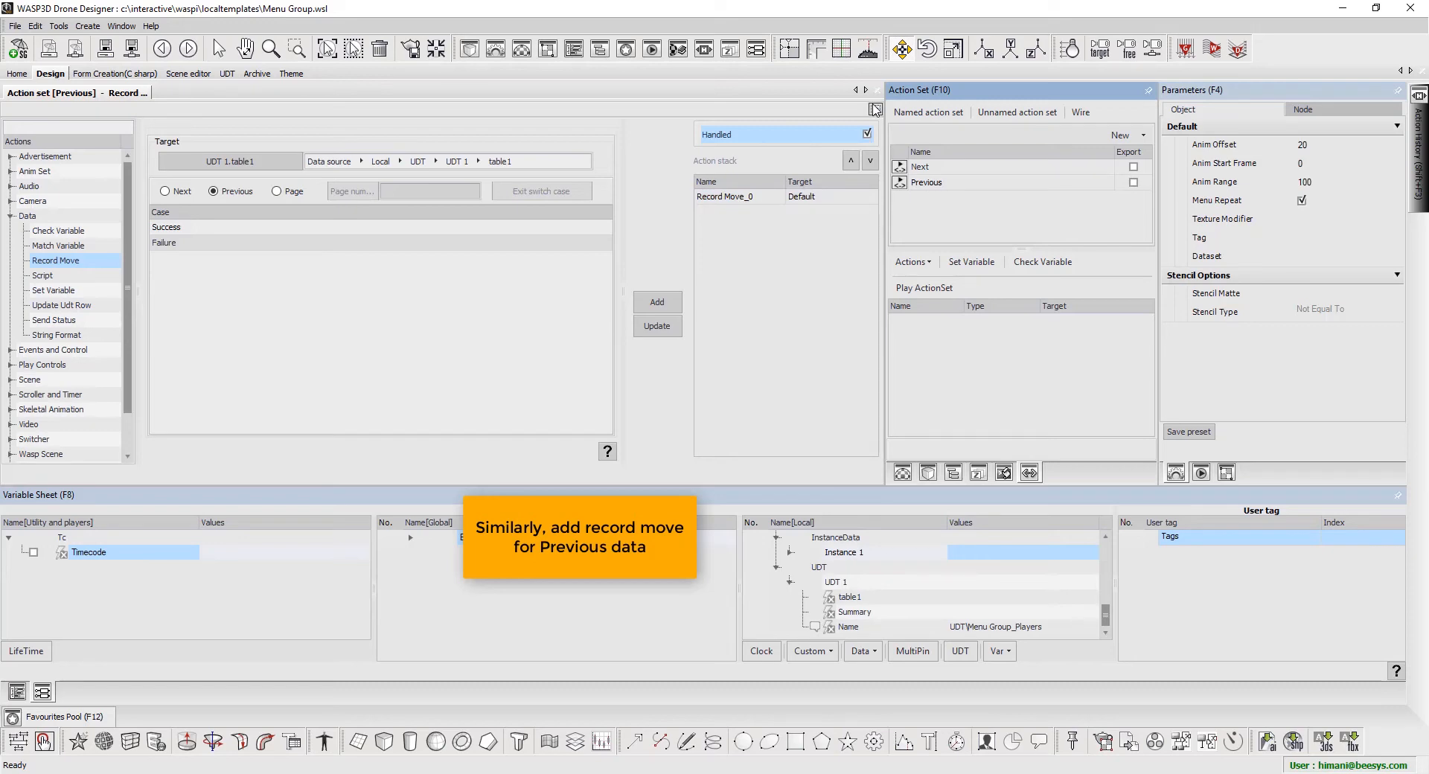
click(875, 109)
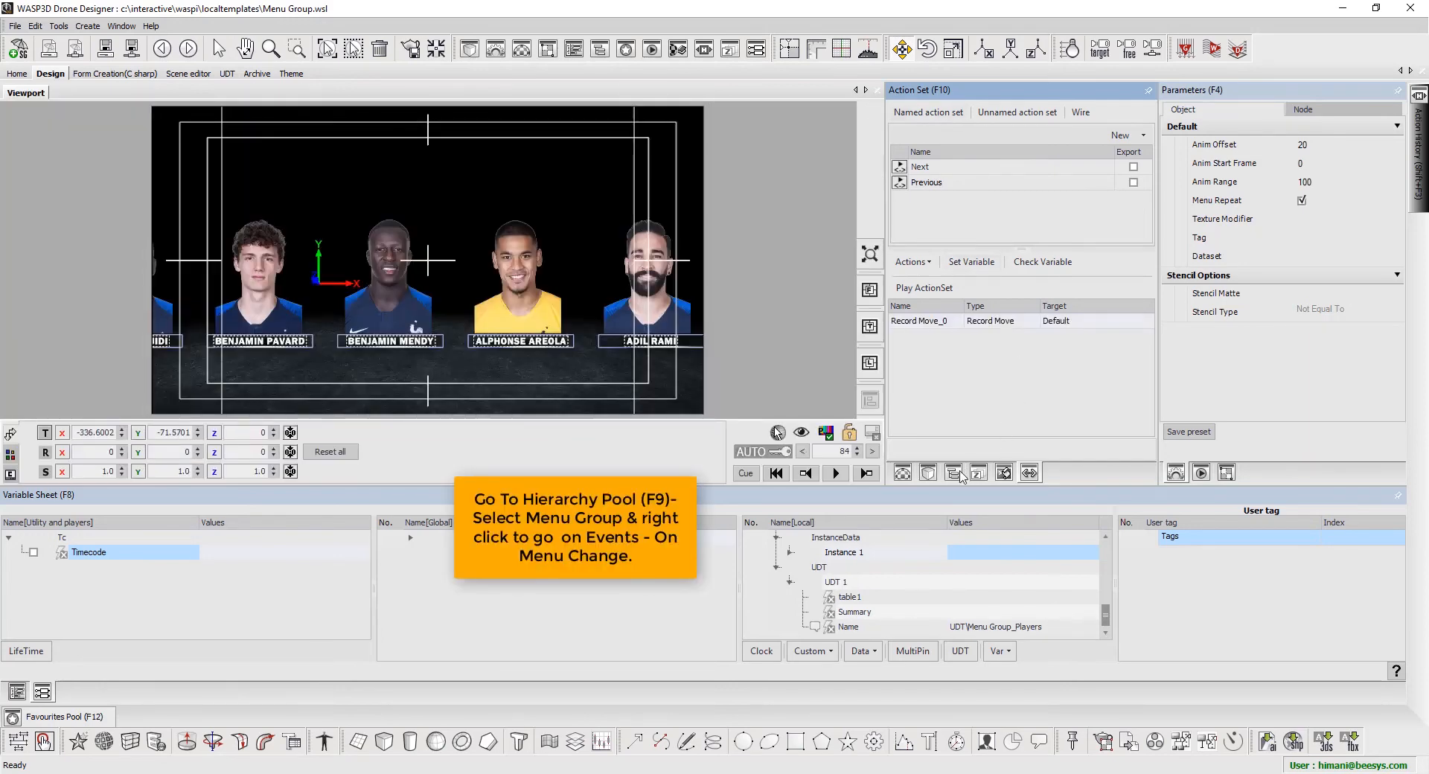
Open the On Menu Change event of Menu Group 1 from the hierarchy
click(954, 473)
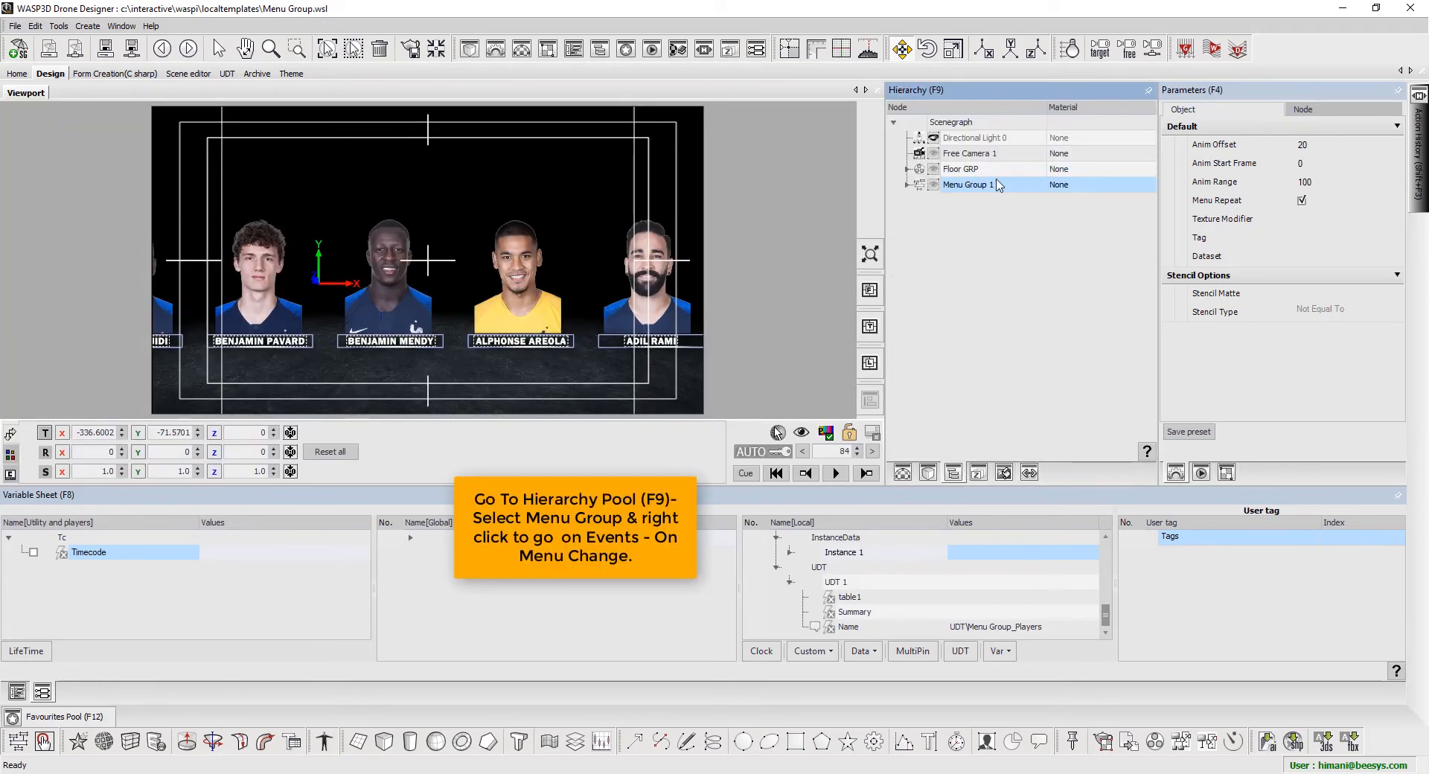
right_click(997, 185)
mouse_move(1046, 314)
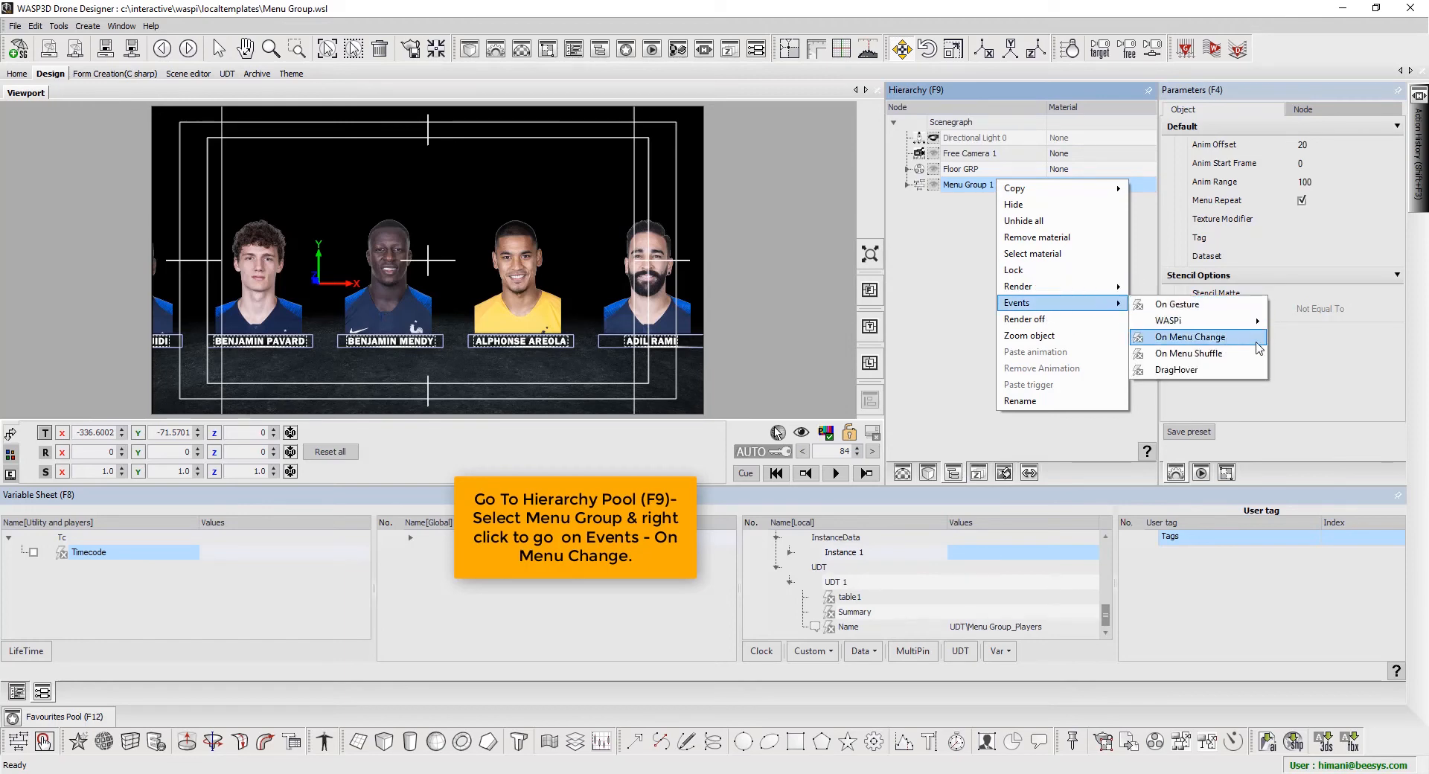
click(1256, 343)
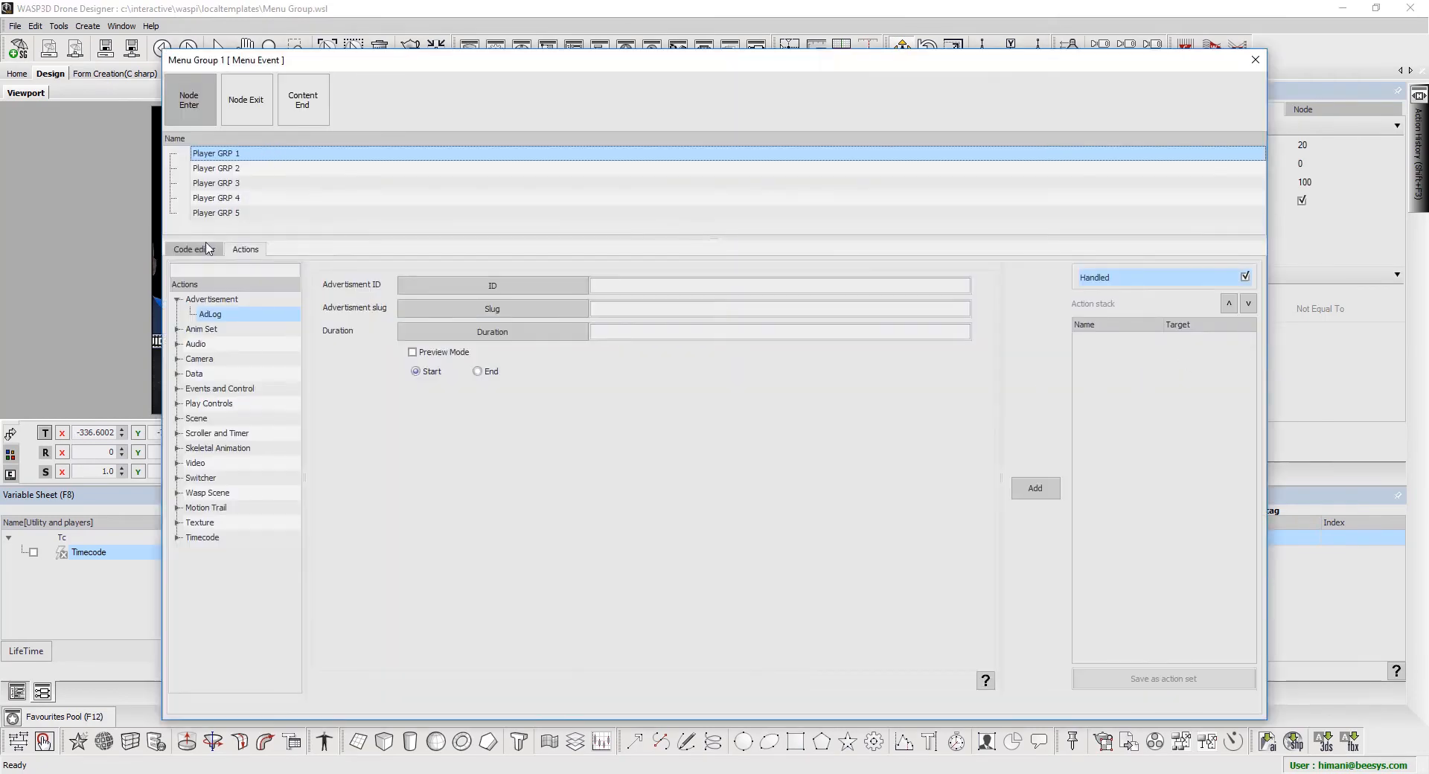
Choose a Match Variable action for Player GRP 1 on Node Enter, with the event parameter itemexitend as its target
click(183, 271)
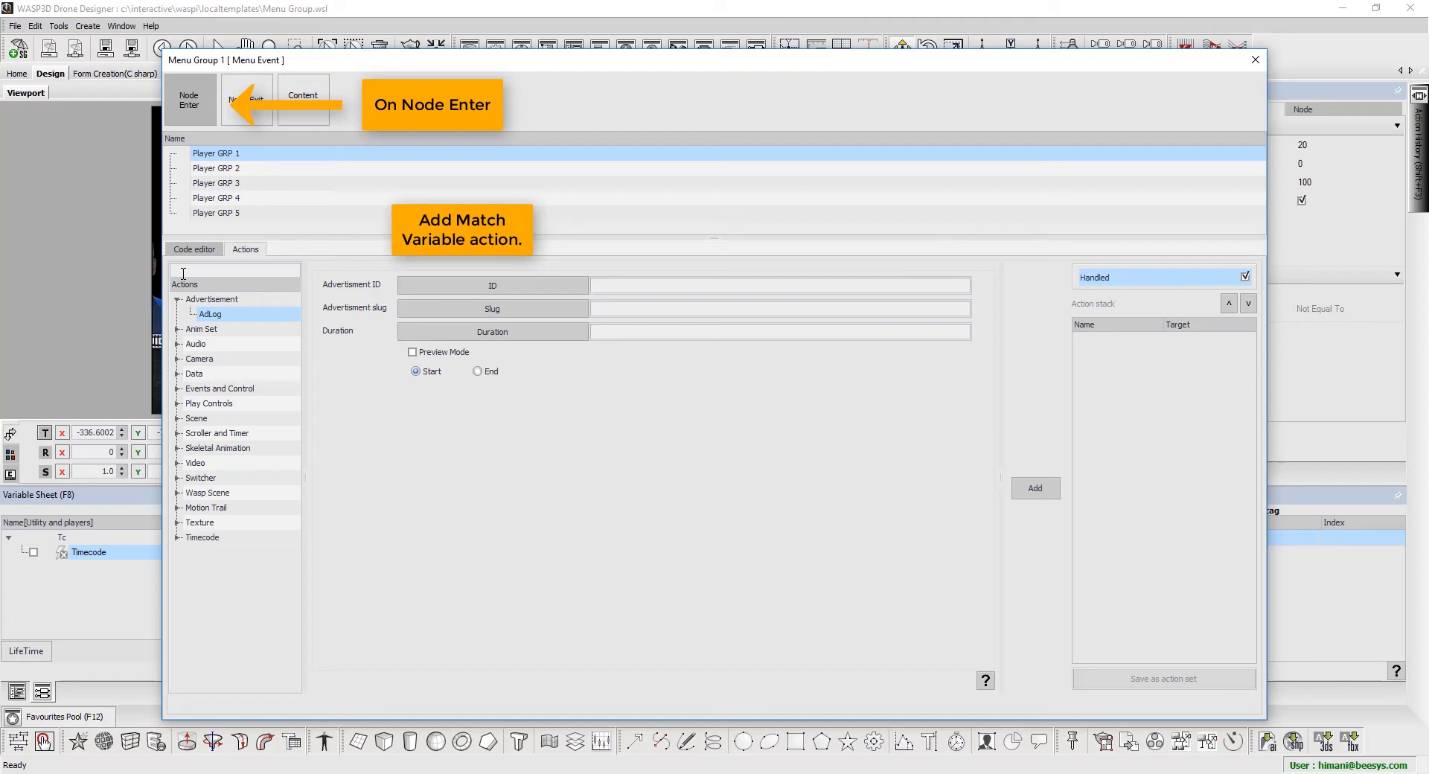
click(183, 270)
text(match)
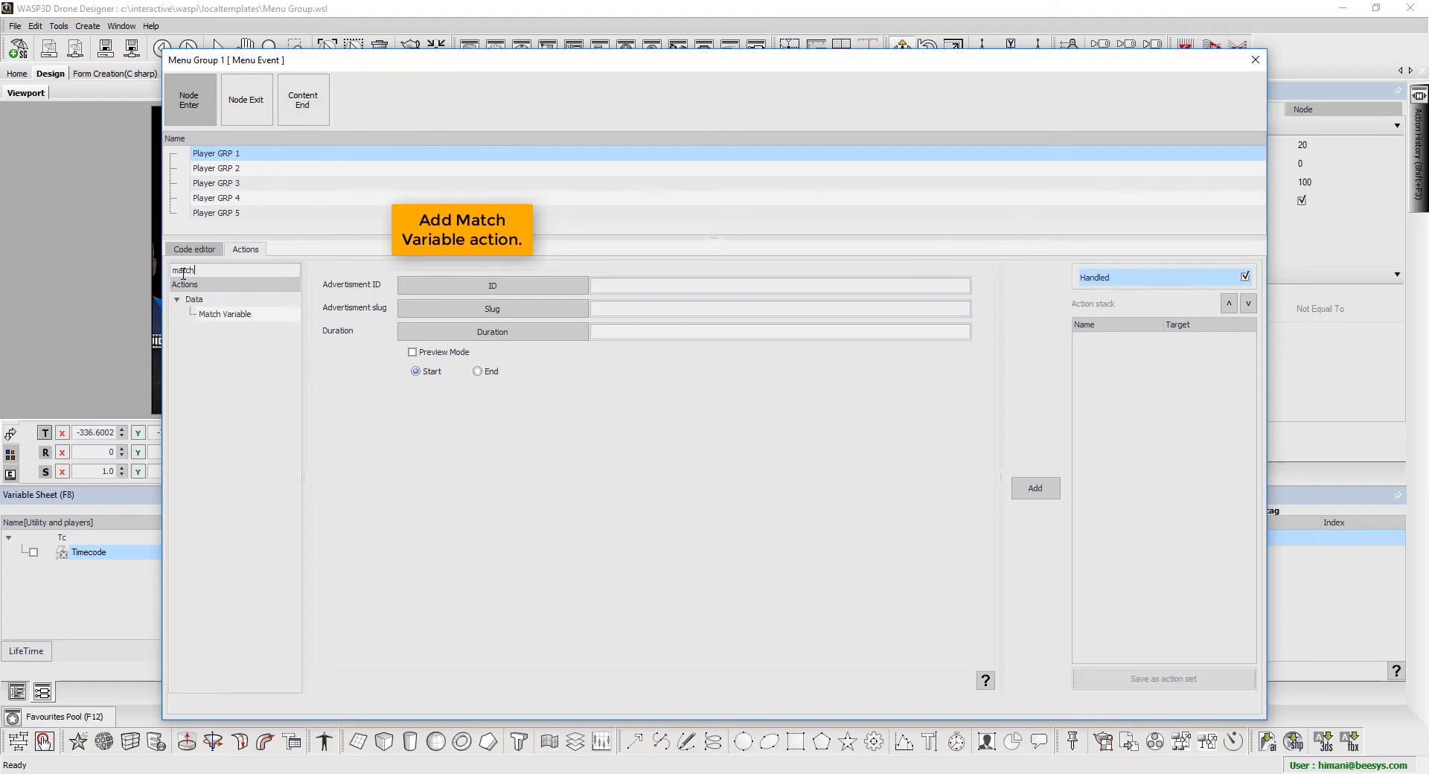
click(253, 315)
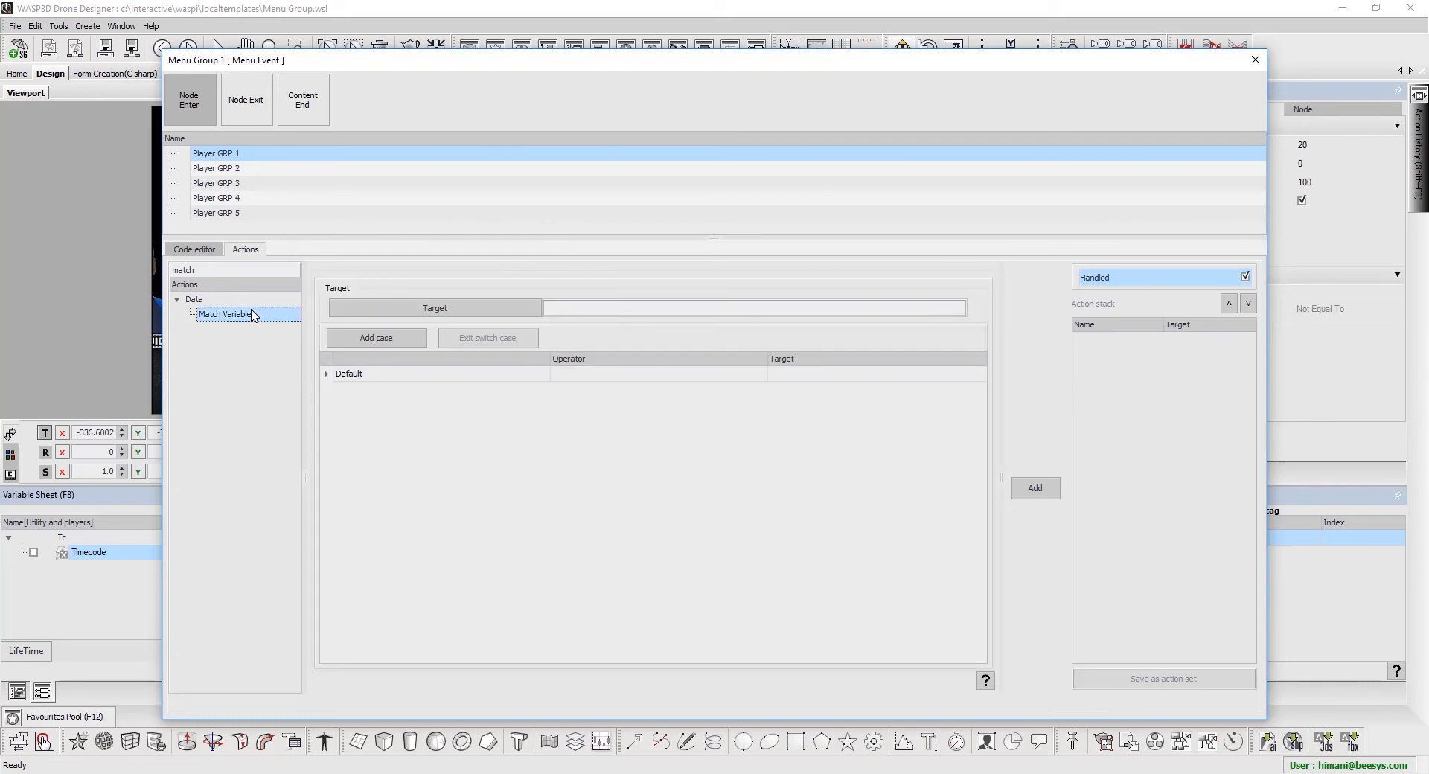
click(442, 312)
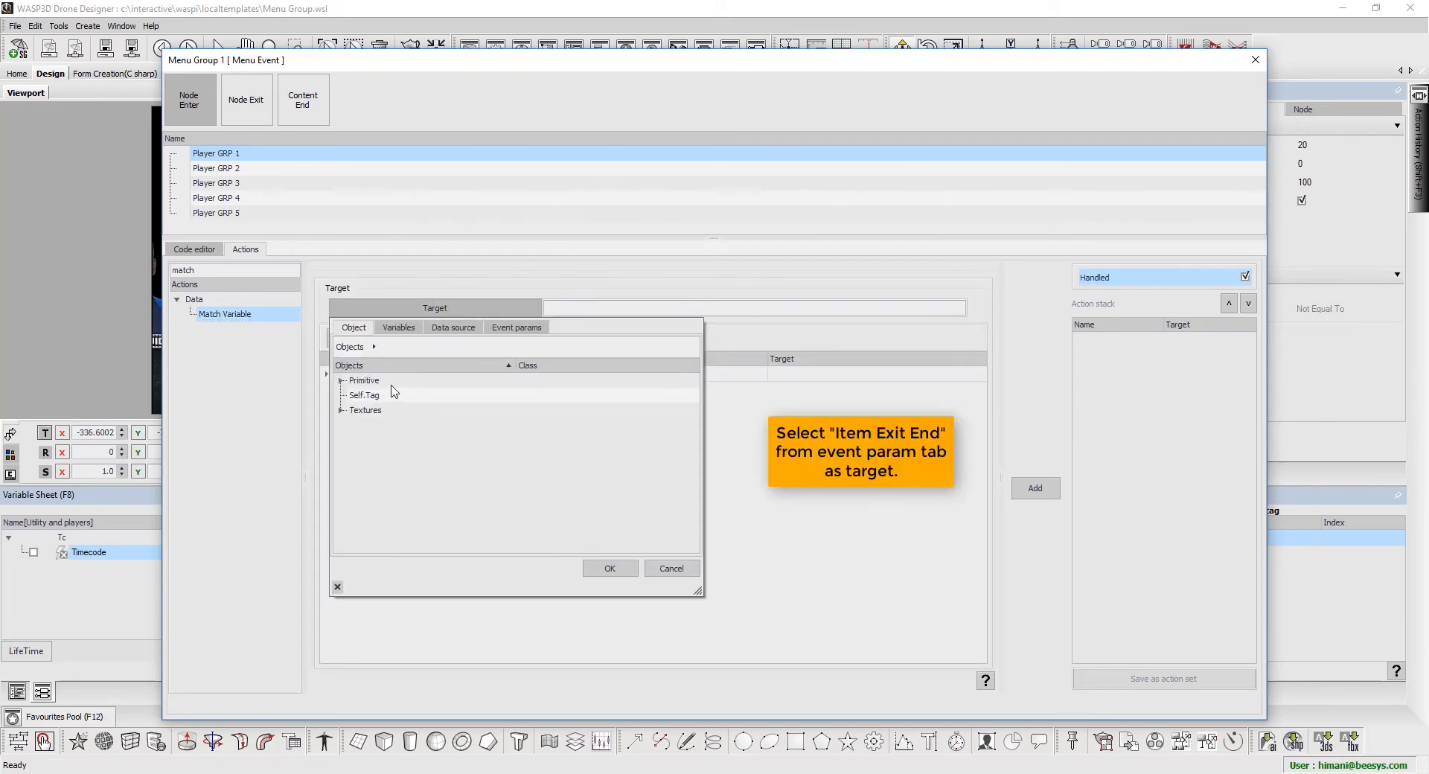
click(504, 329)
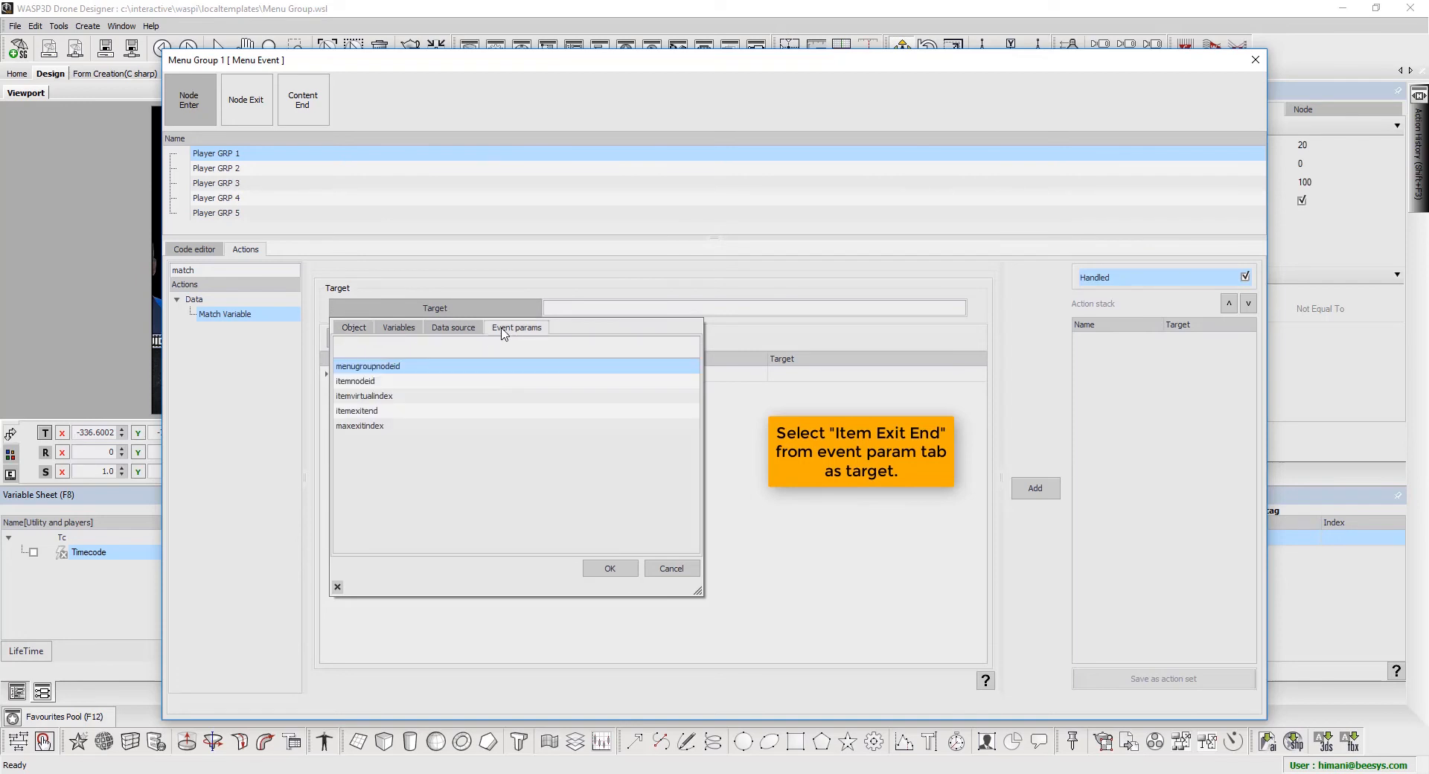
click(430, 413)
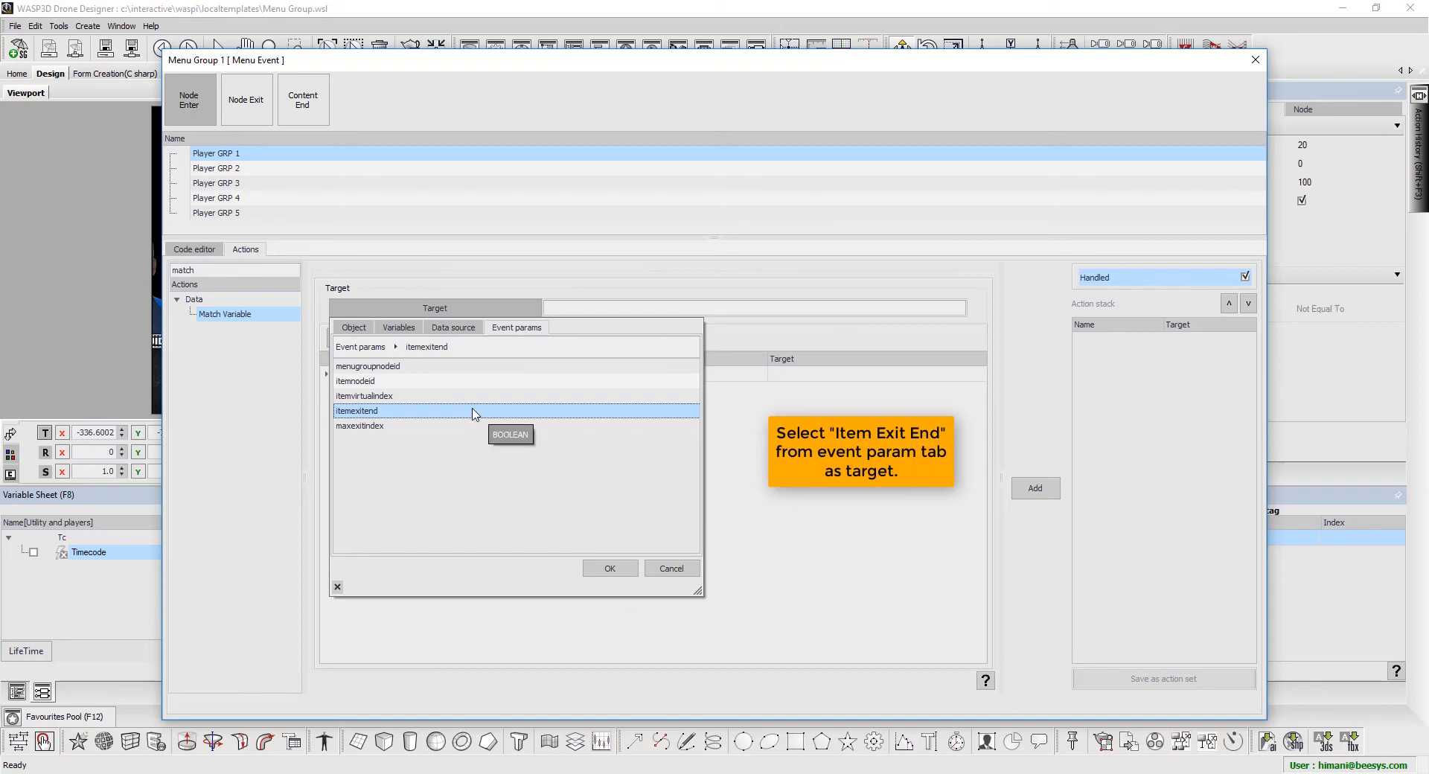
click(610, 570)
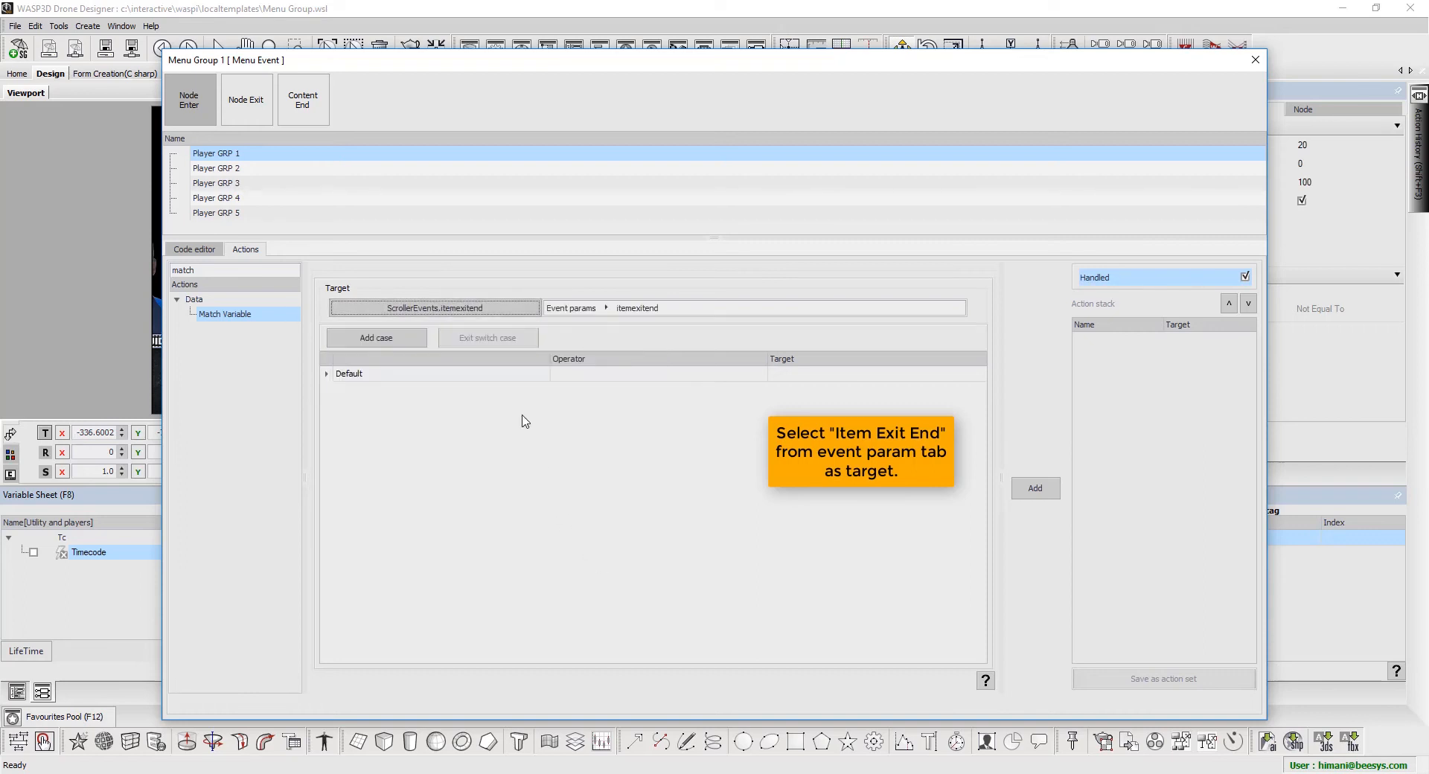
Add two cases to the Match Variable action and set Case 1 to Equal to True
click(391, 337)
click(391, 338)
click(609, 376)
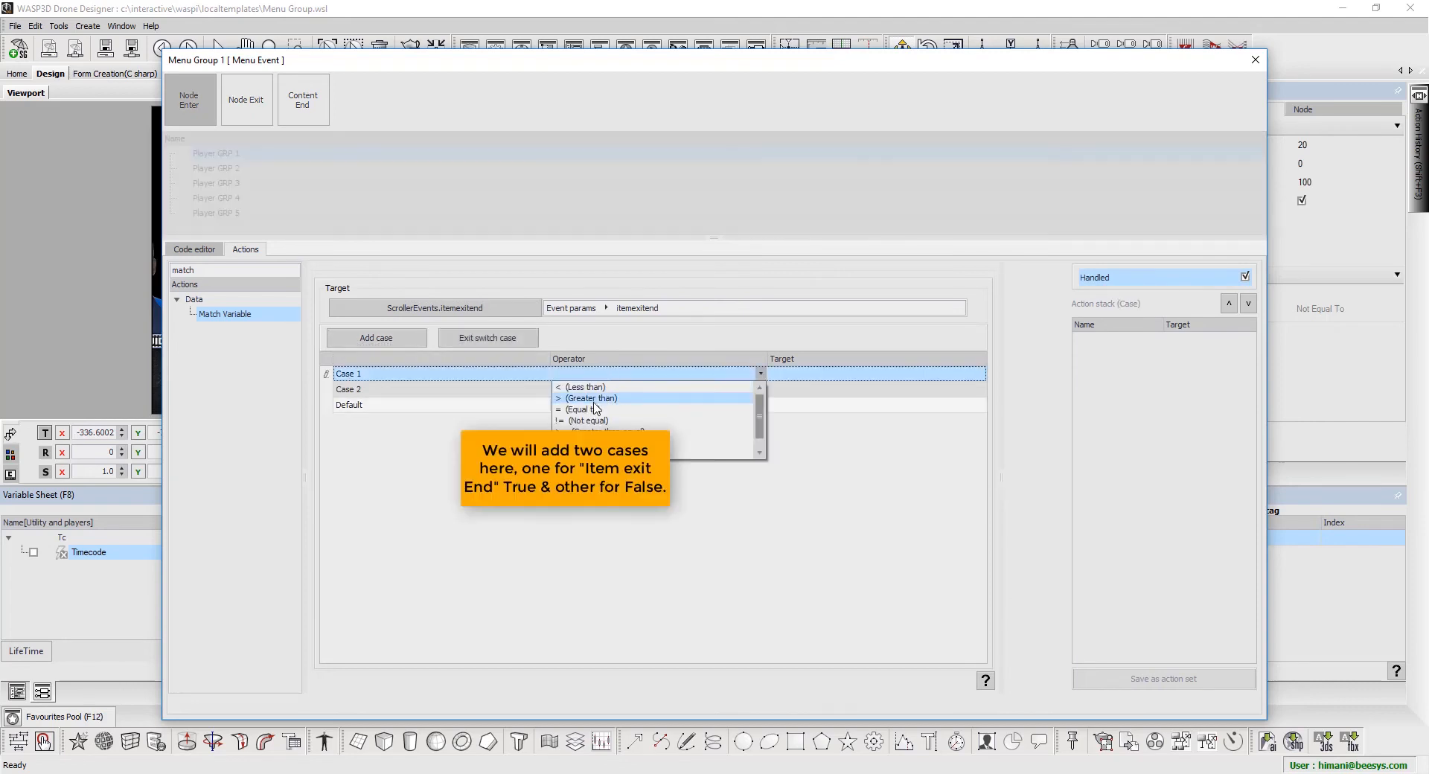
click(594, 412)
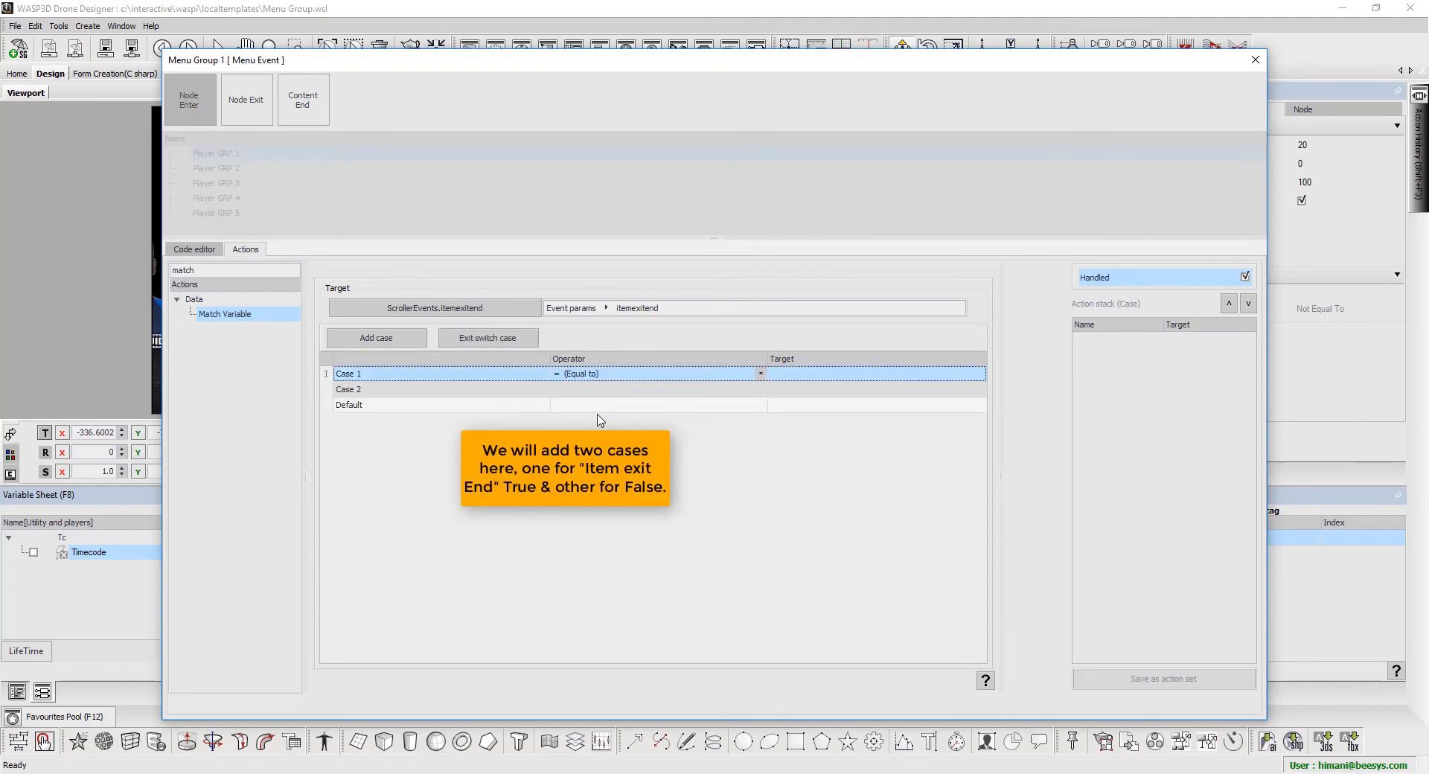
click(810, 374)
click(835, 428)
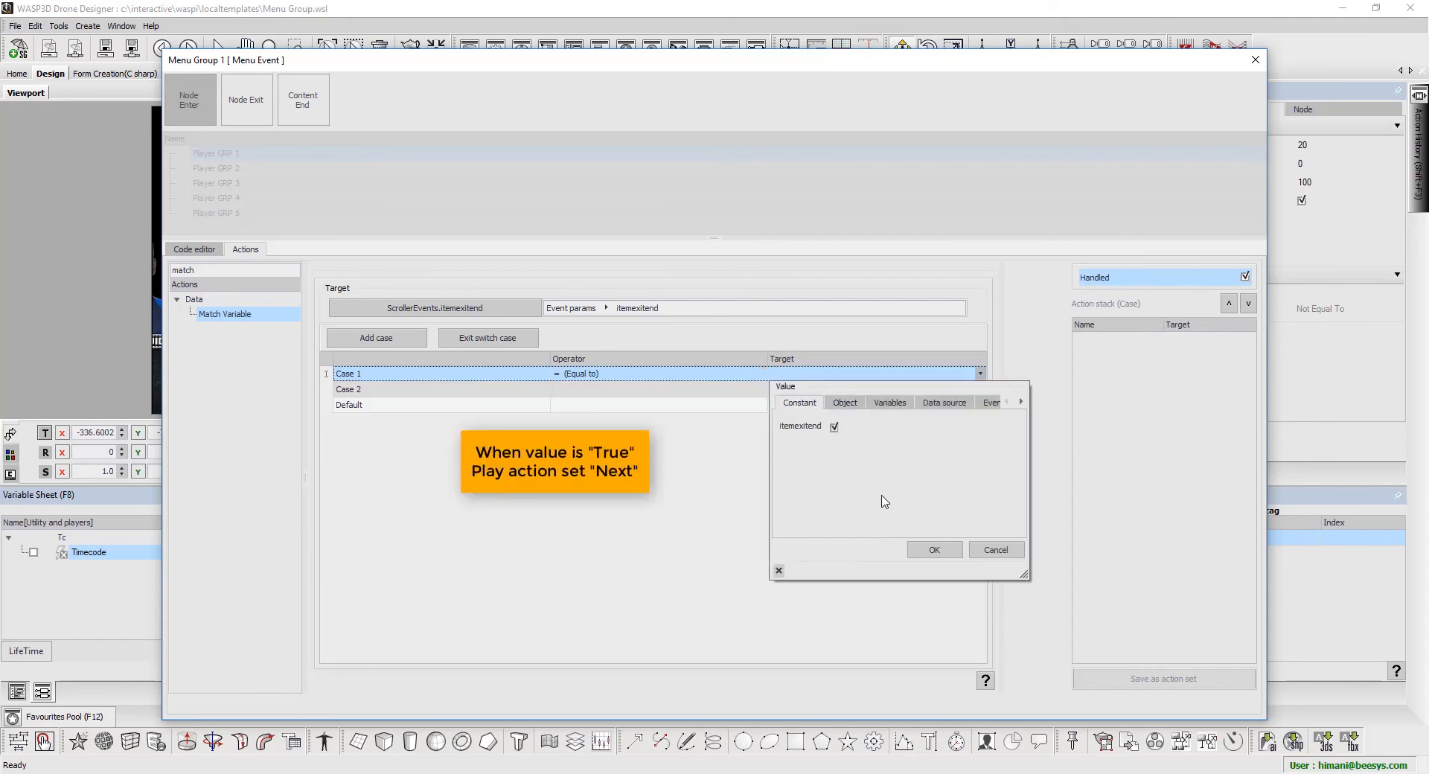
click(934, 550)
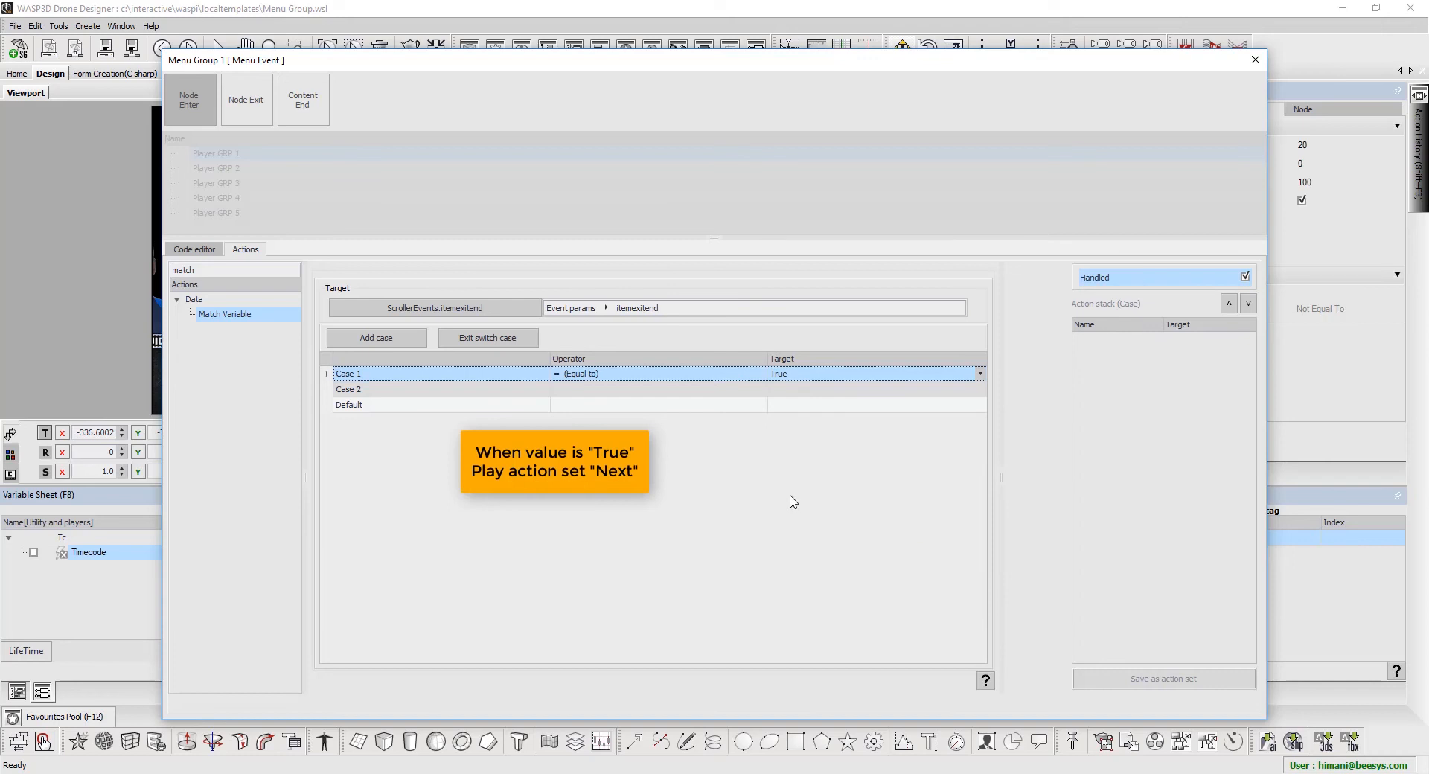
Add a Play ActionSet action to Case 1 that plays the Next action set
double_click(202, 271)
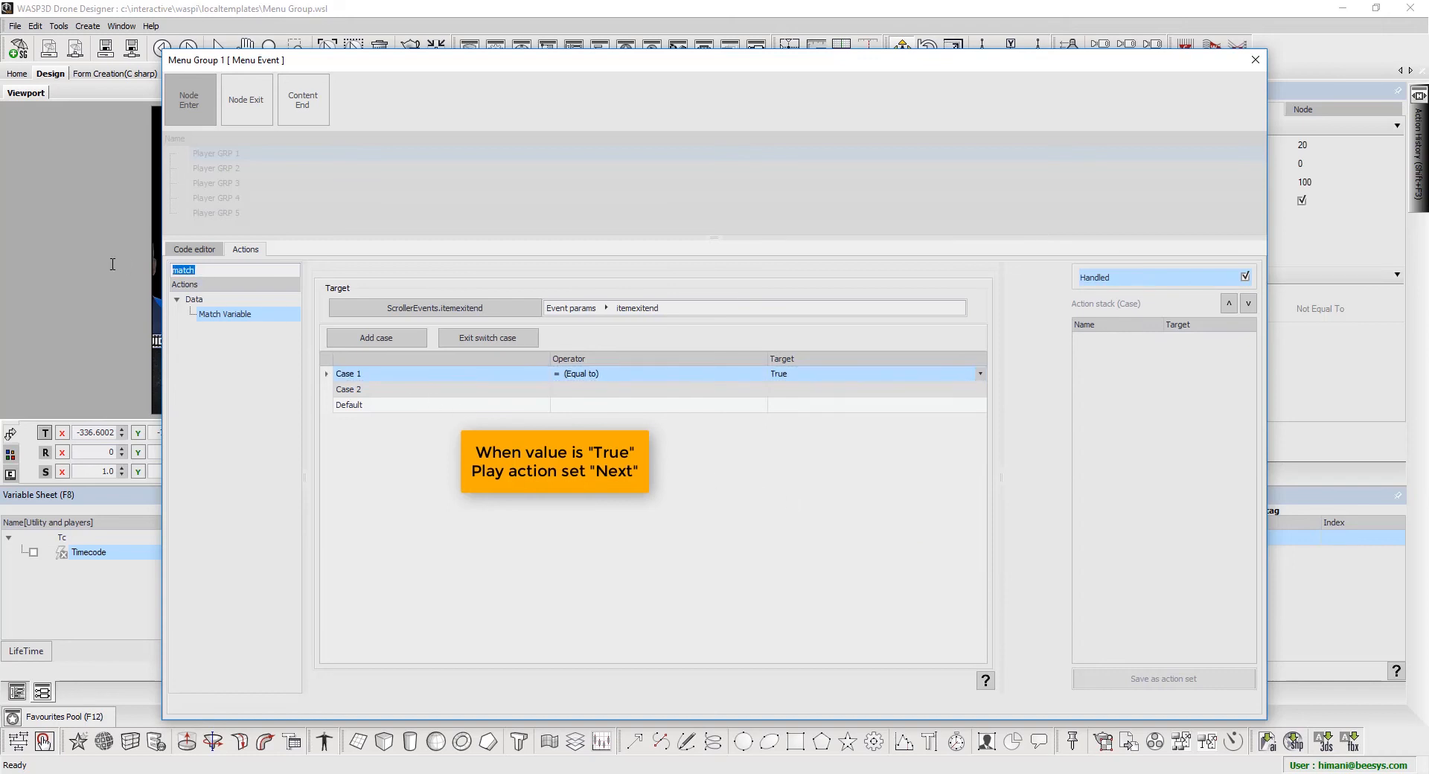
text(pl)
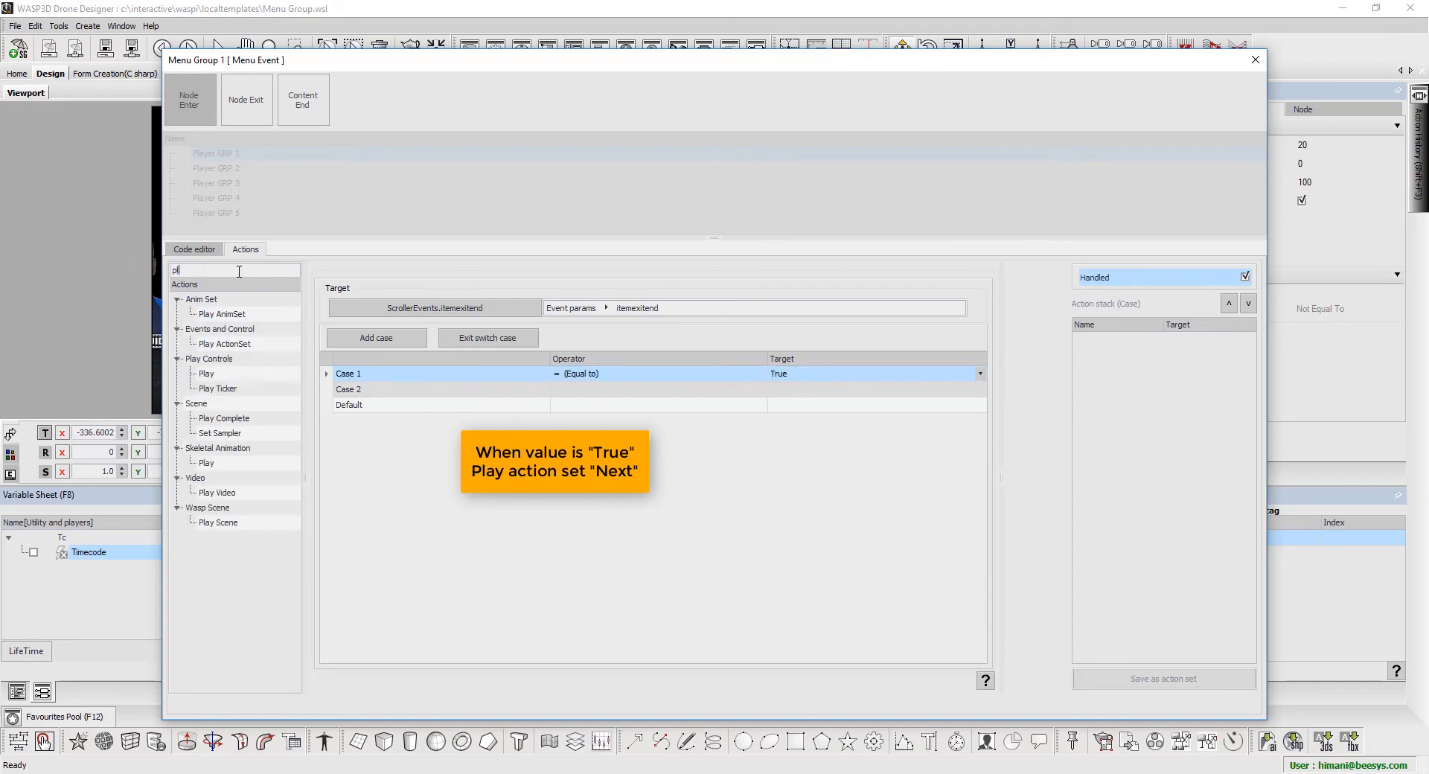
double_click(249, 346)
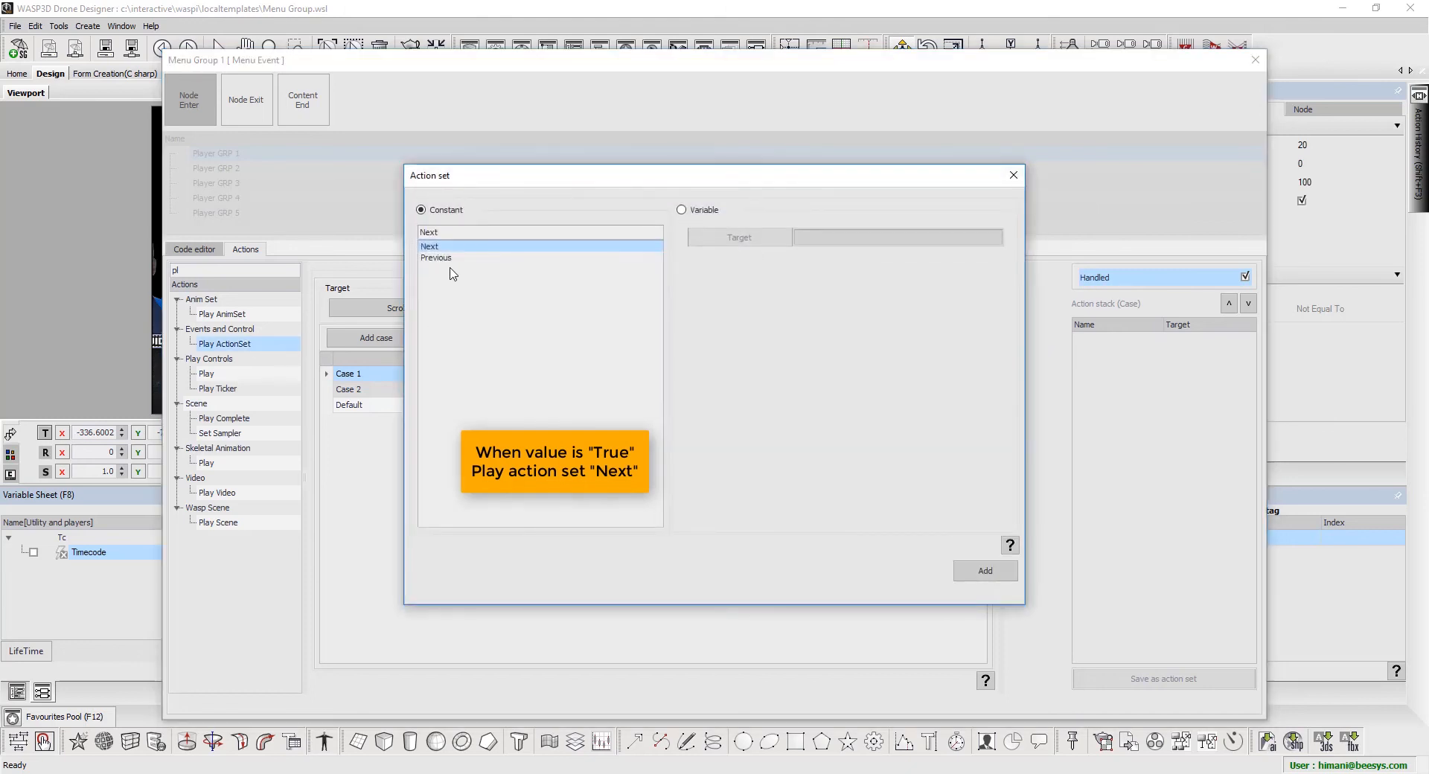
click(998, 575)
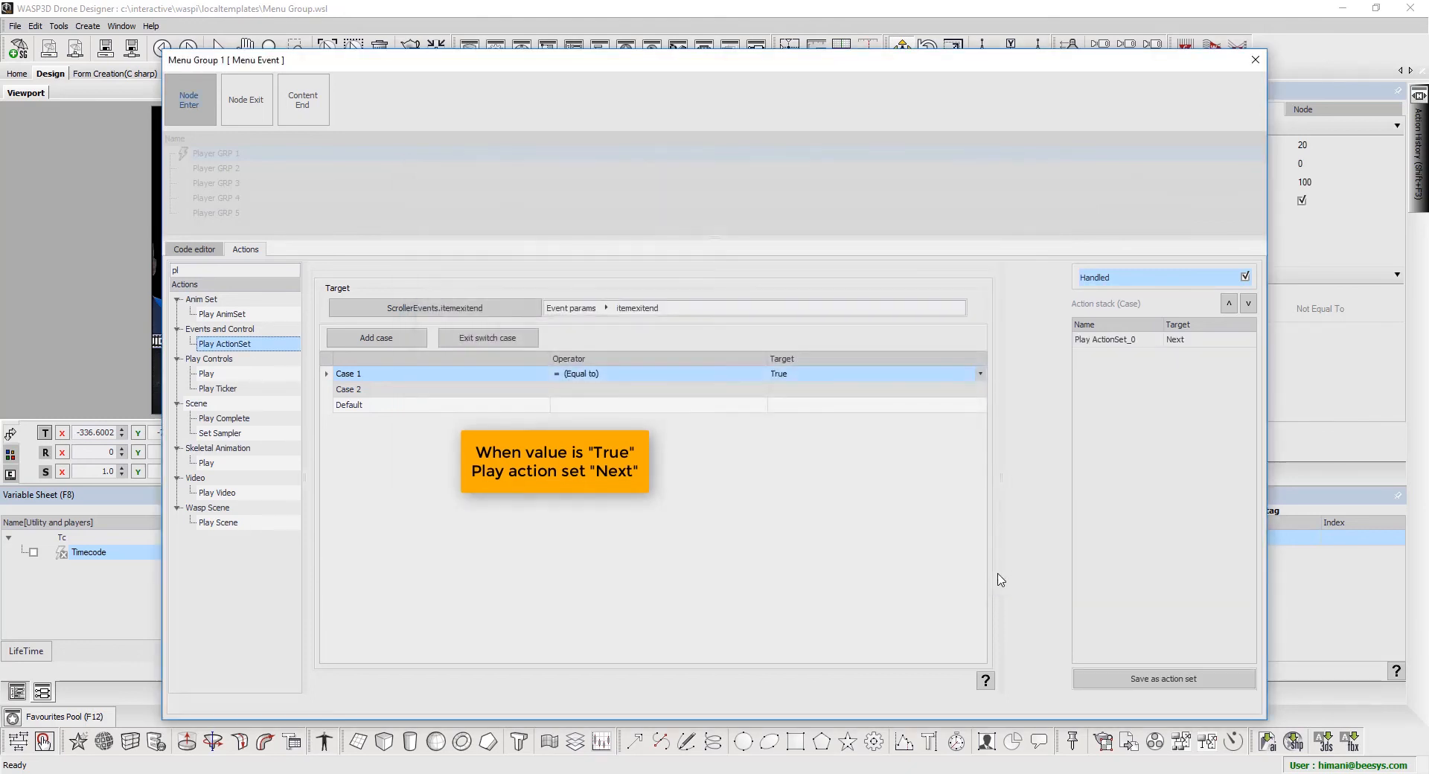
Set Case 2 of the Match Variable action to Equal to False
click(608, 391)
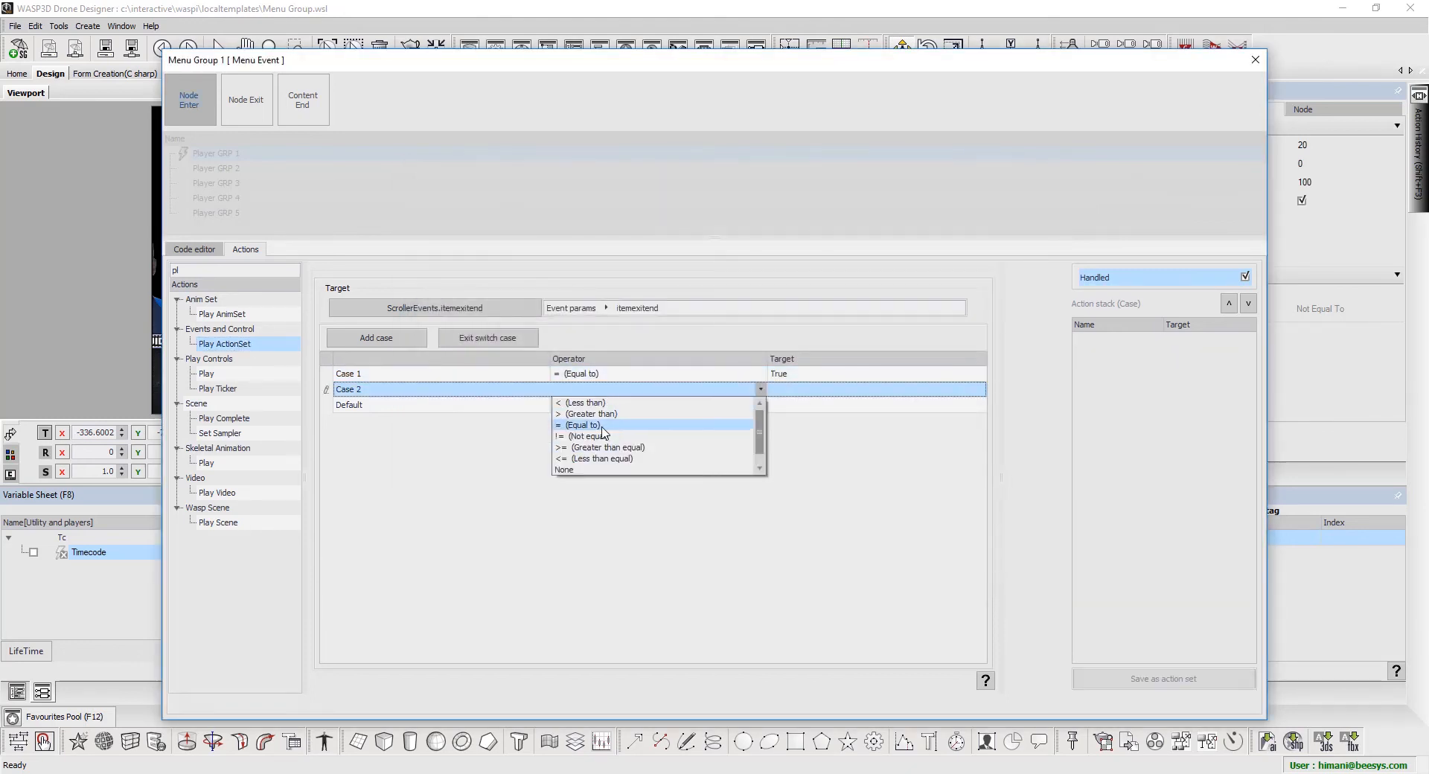
click(663, 419)
click(789, 391)
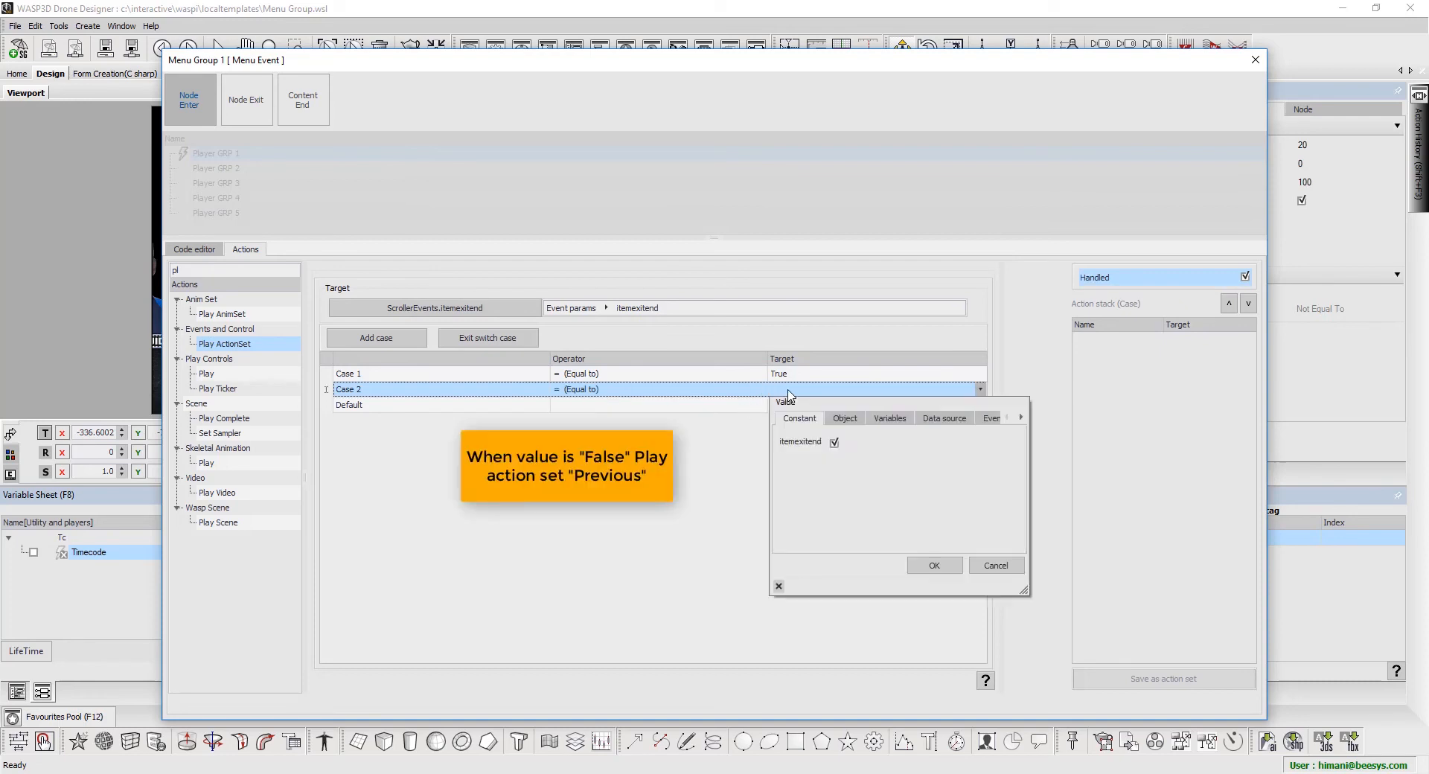
click(834, 444)
click(932, 565)
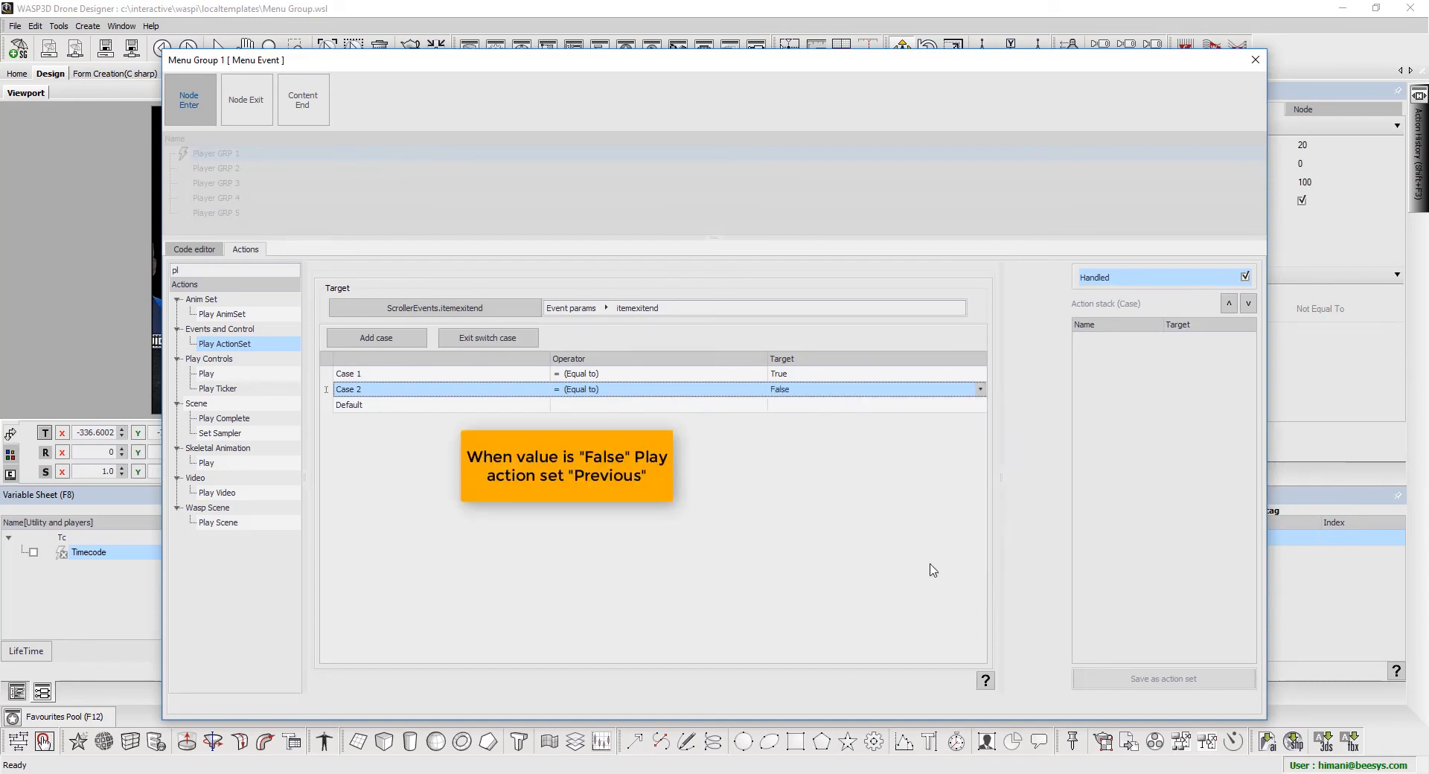
Add a Play ActionSet action to Case 2 that plays the Previous action set
double_click(267, 347)
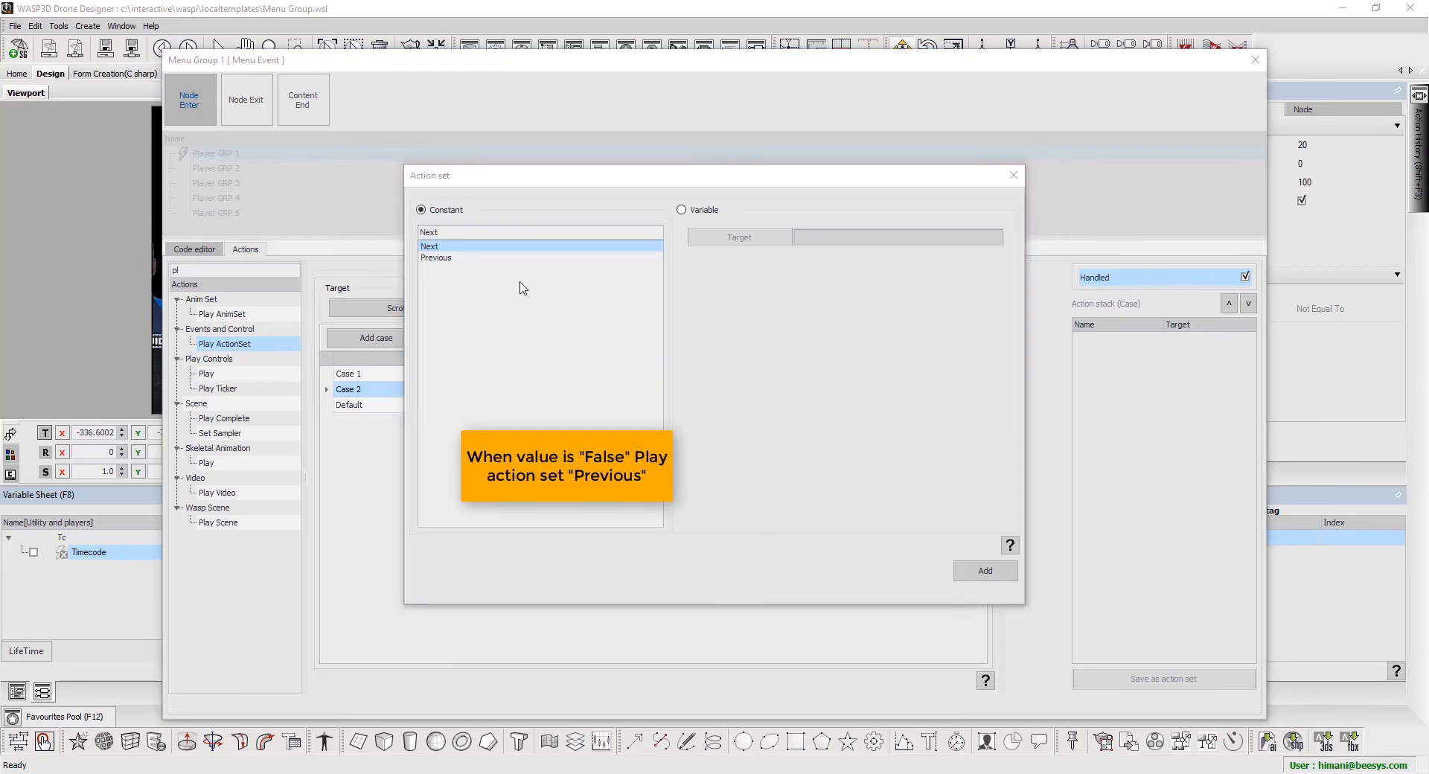
click(447, 257)
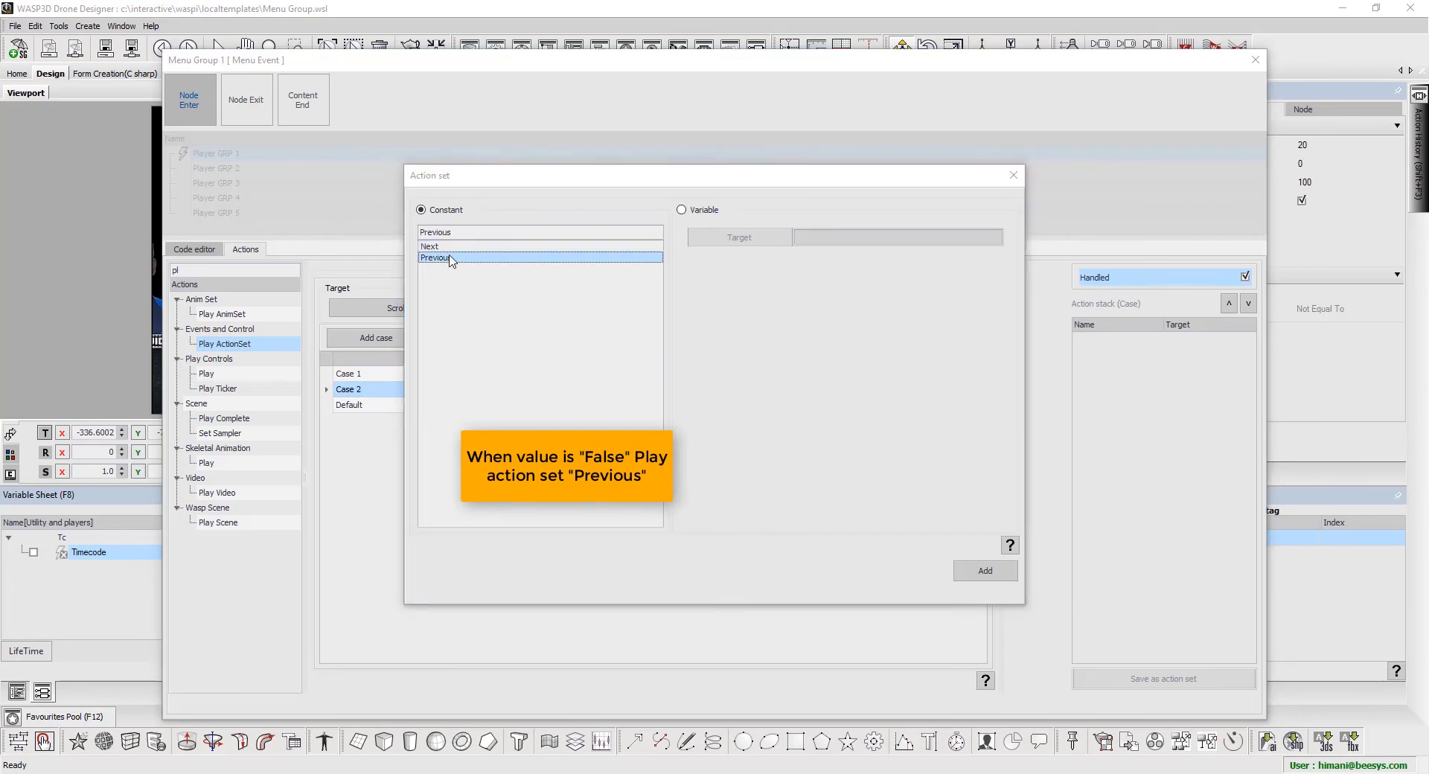
click(985, 570)
click(1119, 341)
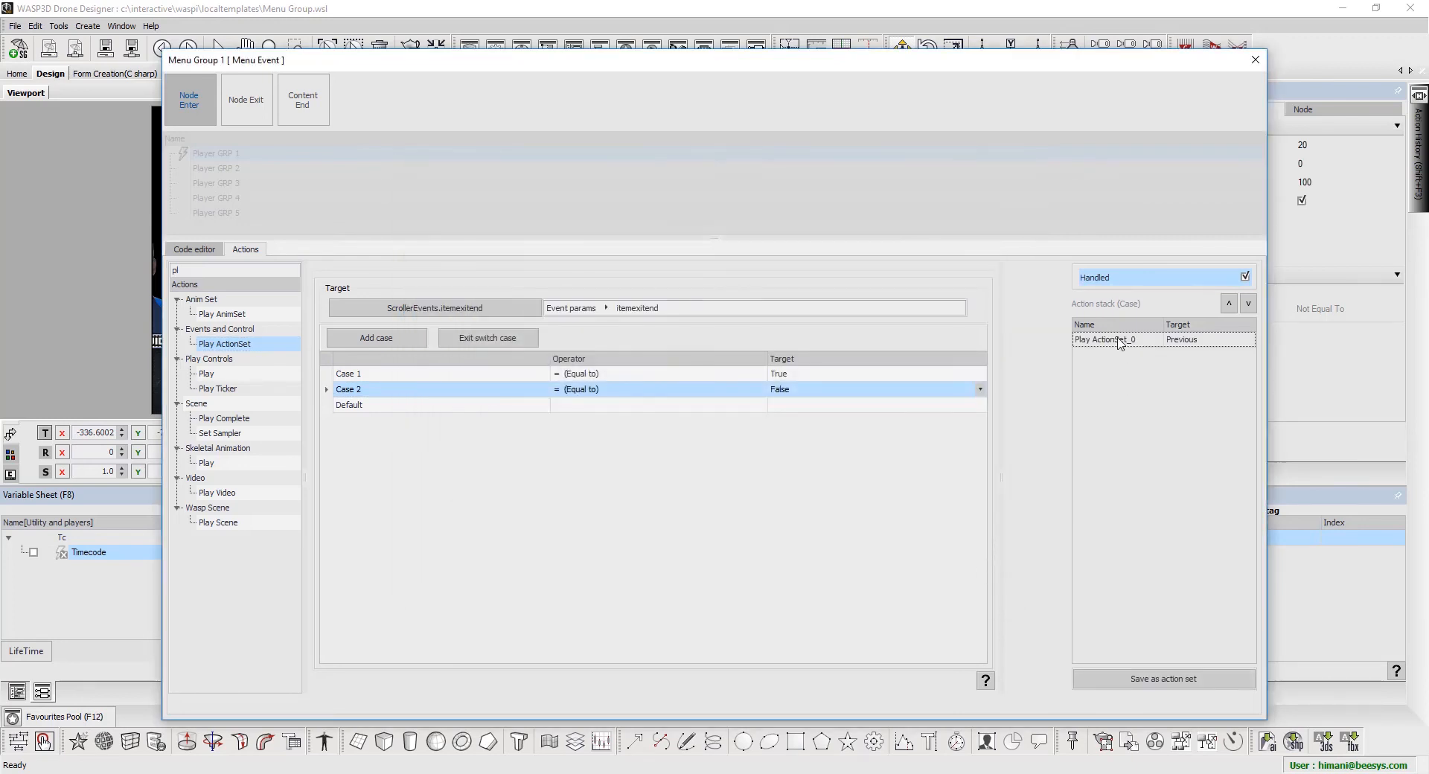
Exit the switch case and add the Match Variable action to Player GRP 1's action stack
click(517, 339)
click(1035, 488)
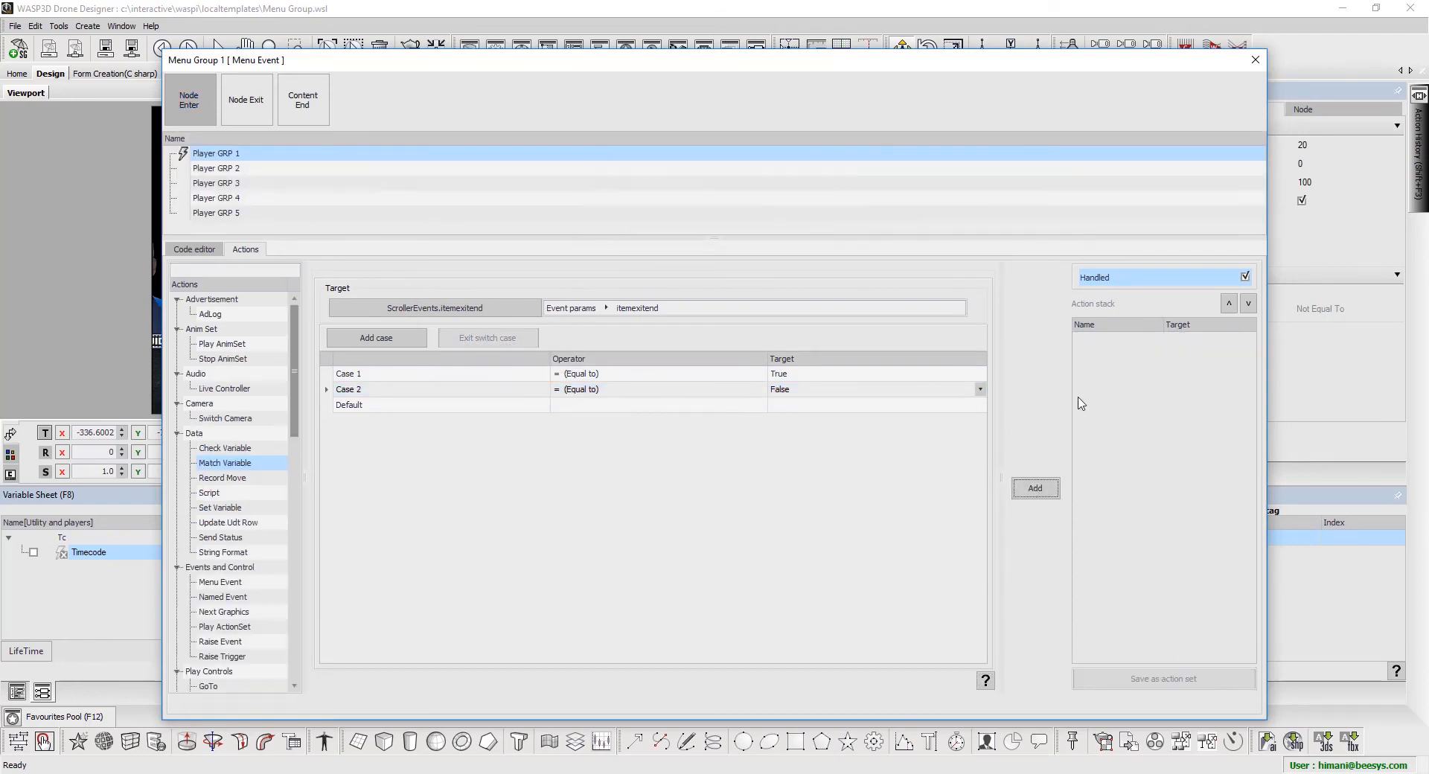
click(1116, 341)
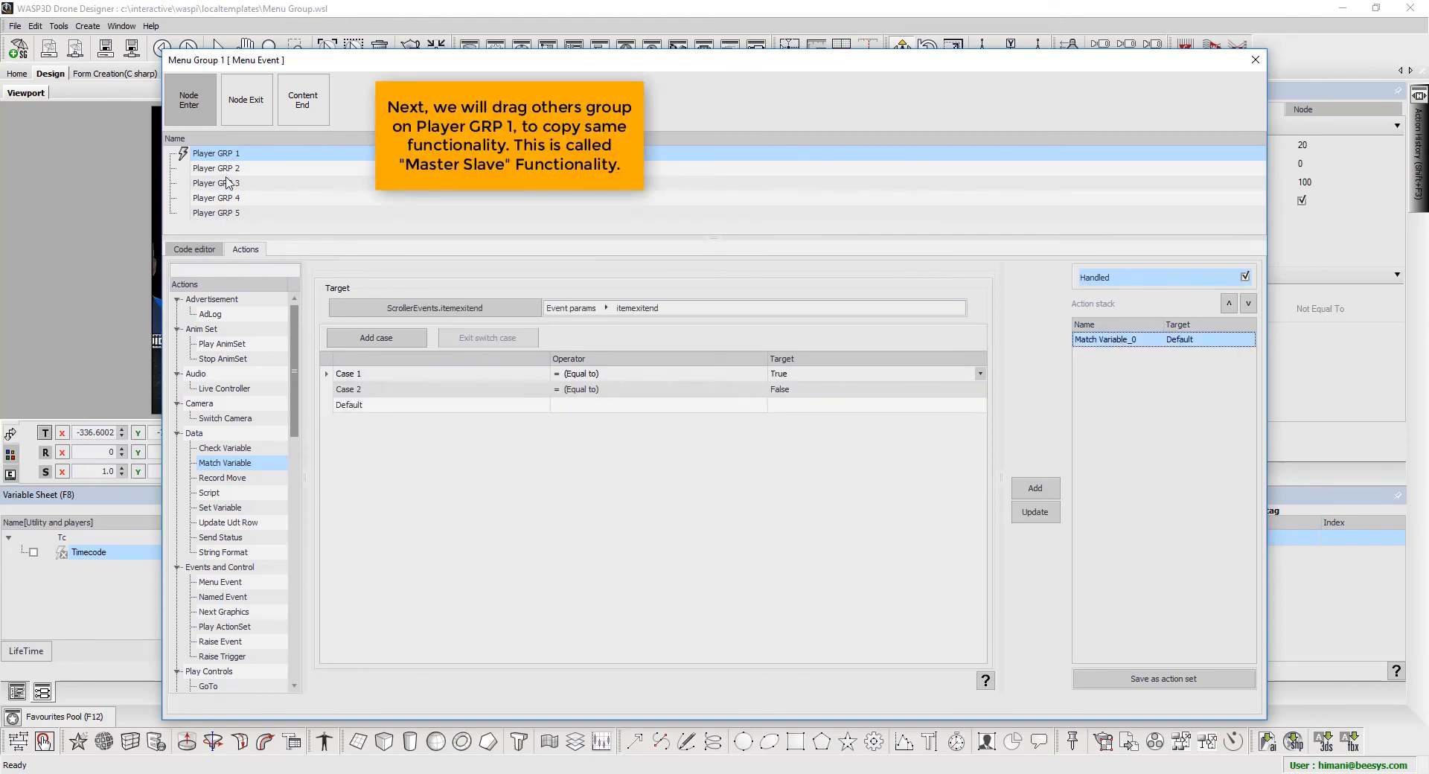
Nest Player GRP 2, 3, 4 and 5 under Player GRP 1 as slaves and check that they share its action
drag(228, 168, 272, 155)
drag(230, 199, 281, 164)
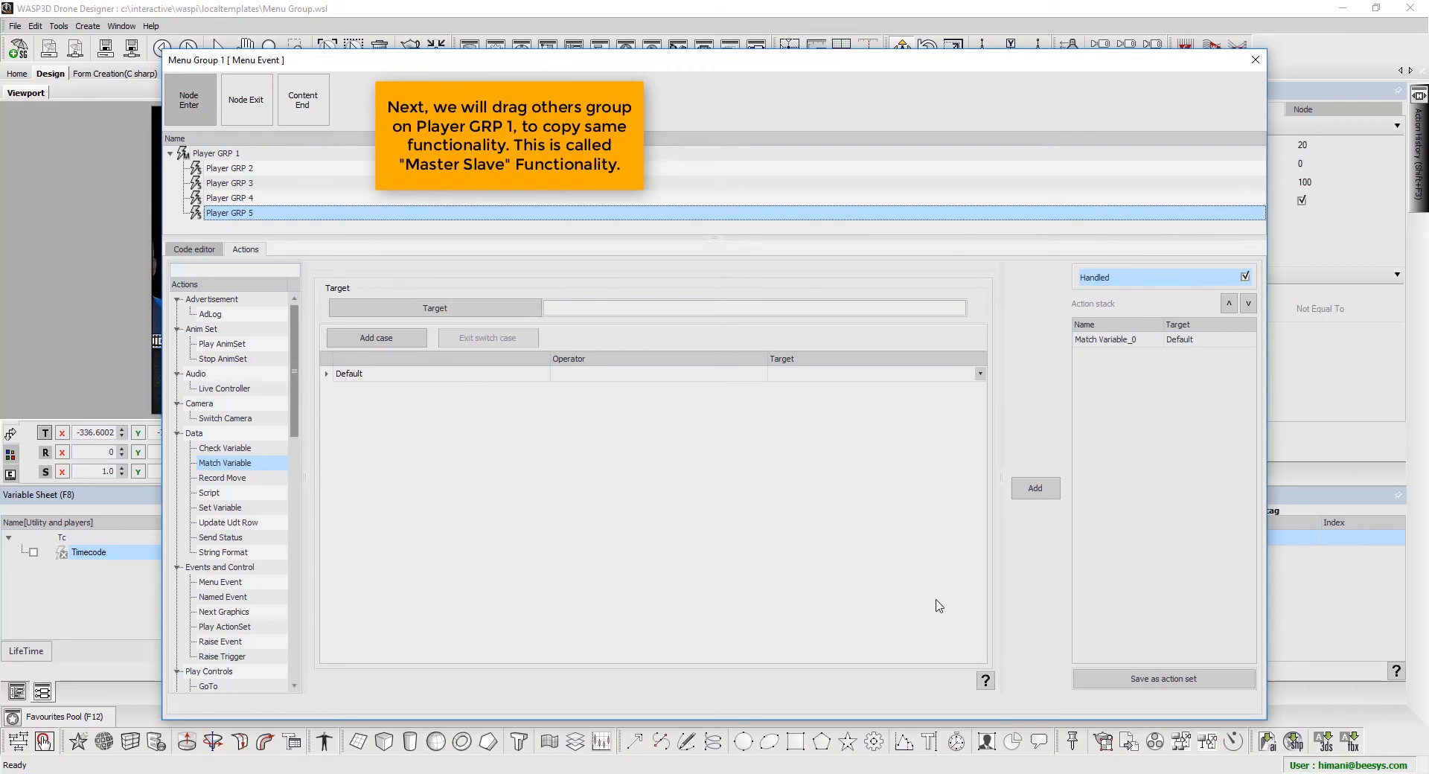
click(253, 173)
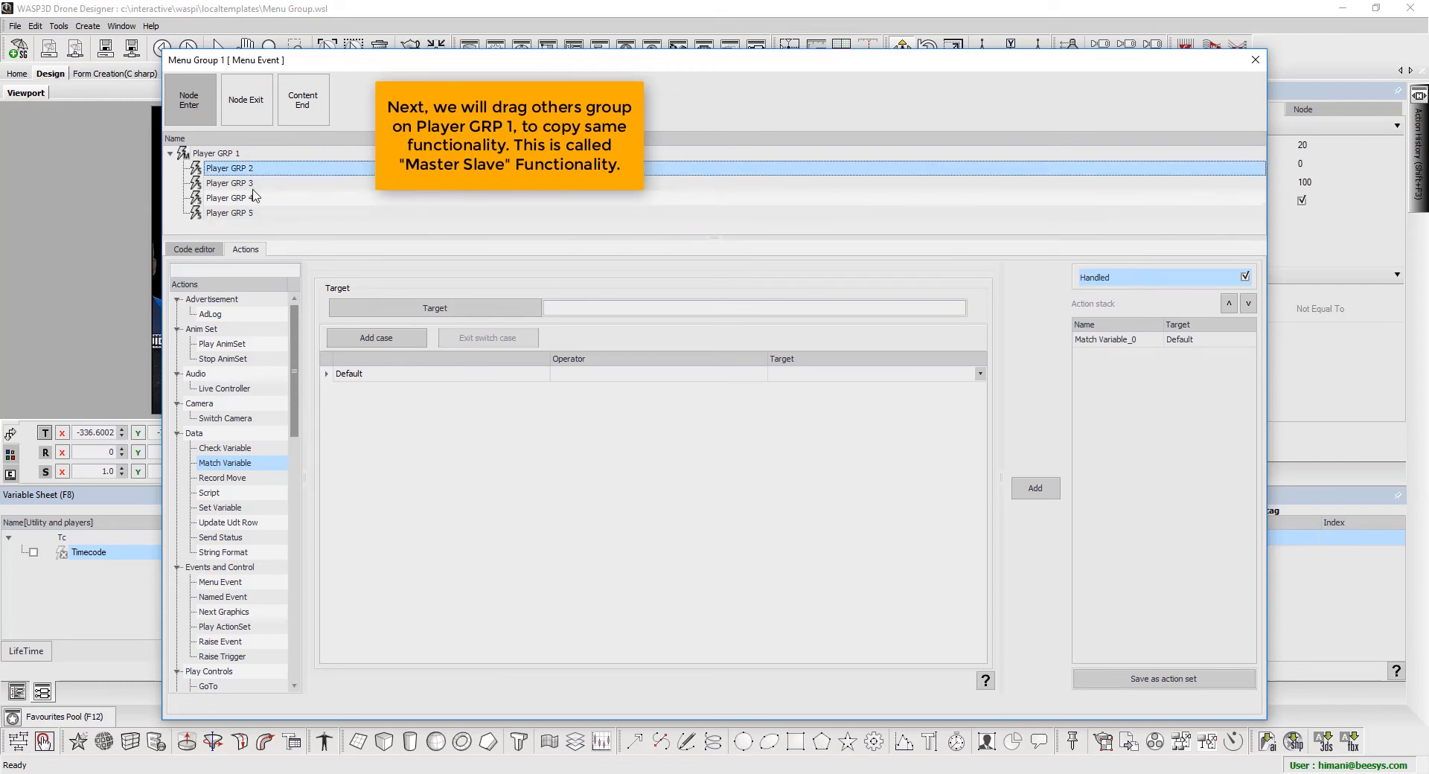
click(252, 185)
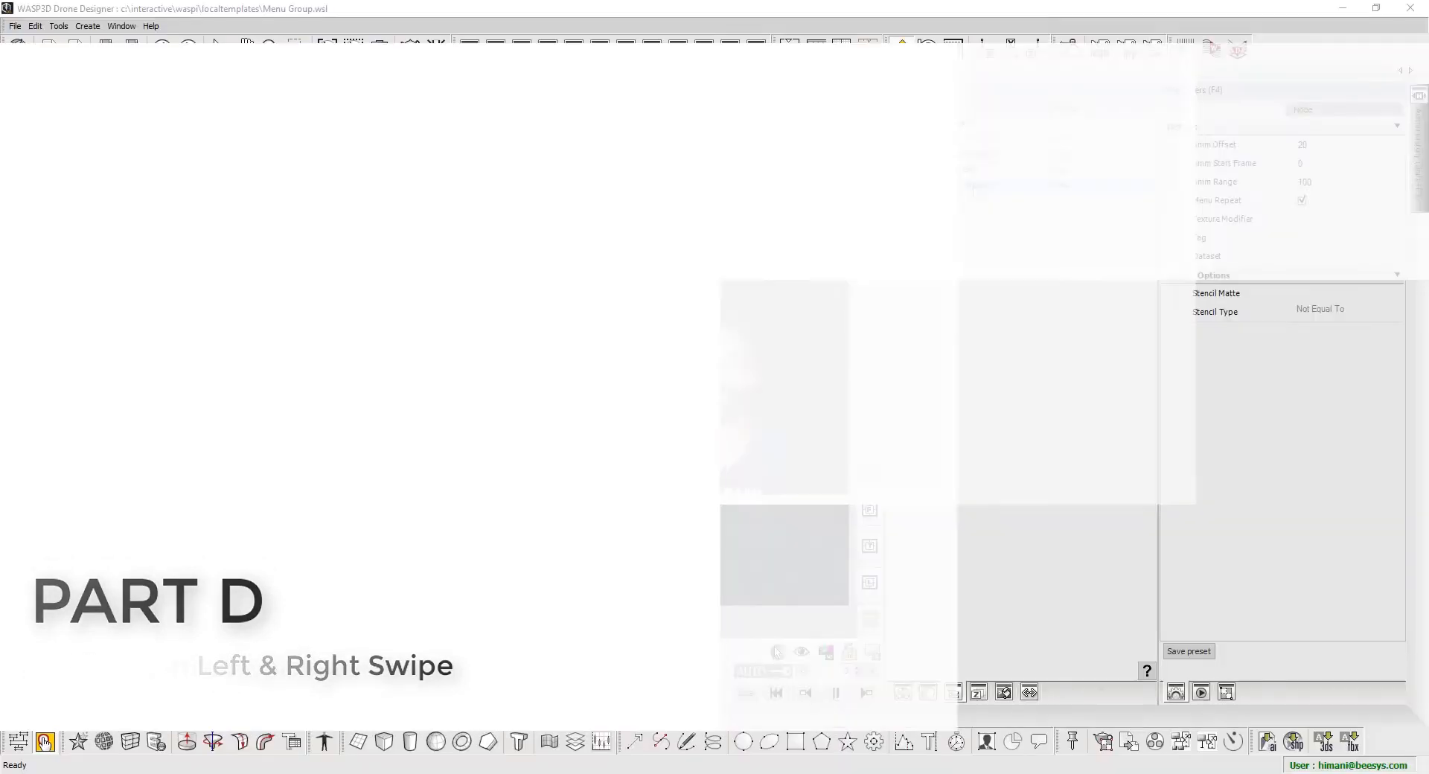
Open the On Gesture event of Menu Group 1 from the hierarchy
click(968, 184)
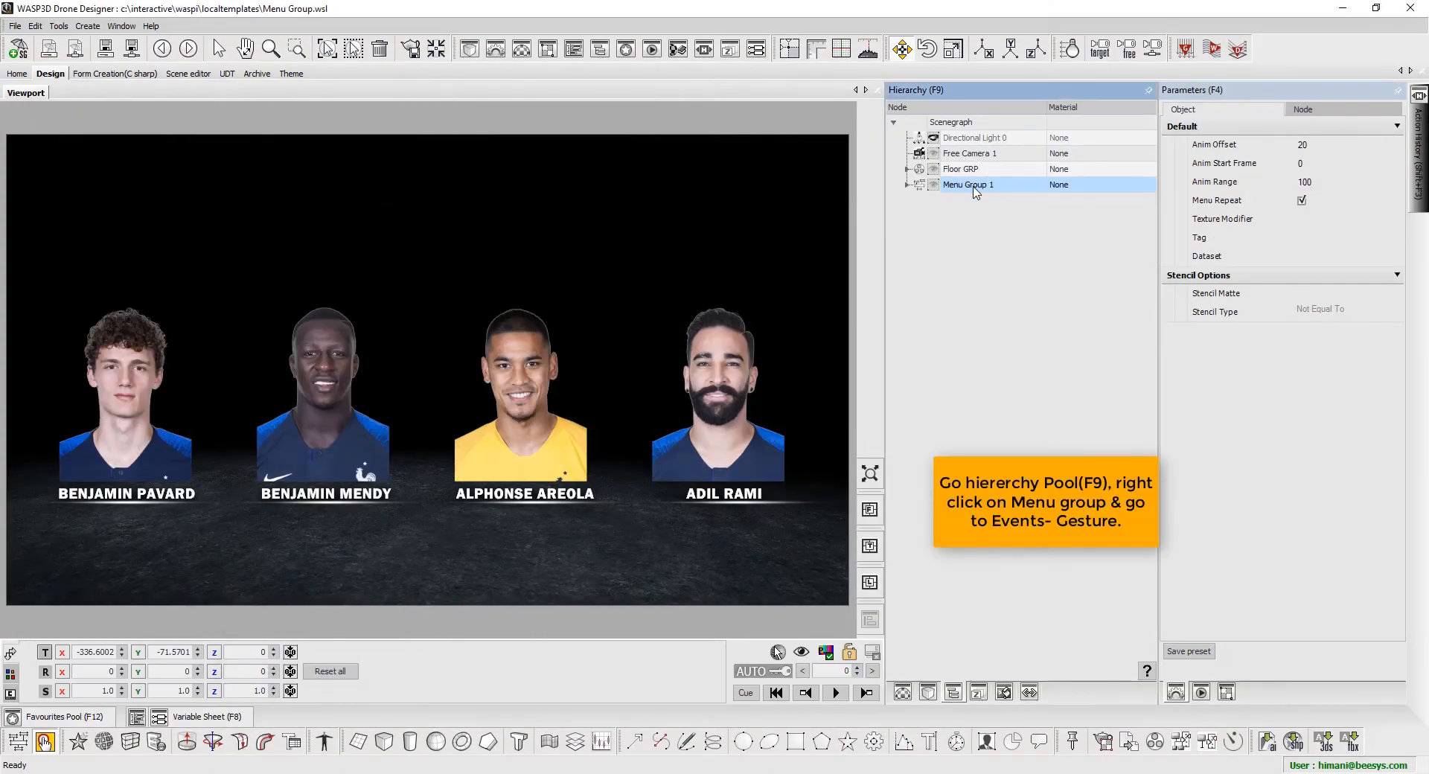
right_click(975, 190)
mouse_move(1026, 313)
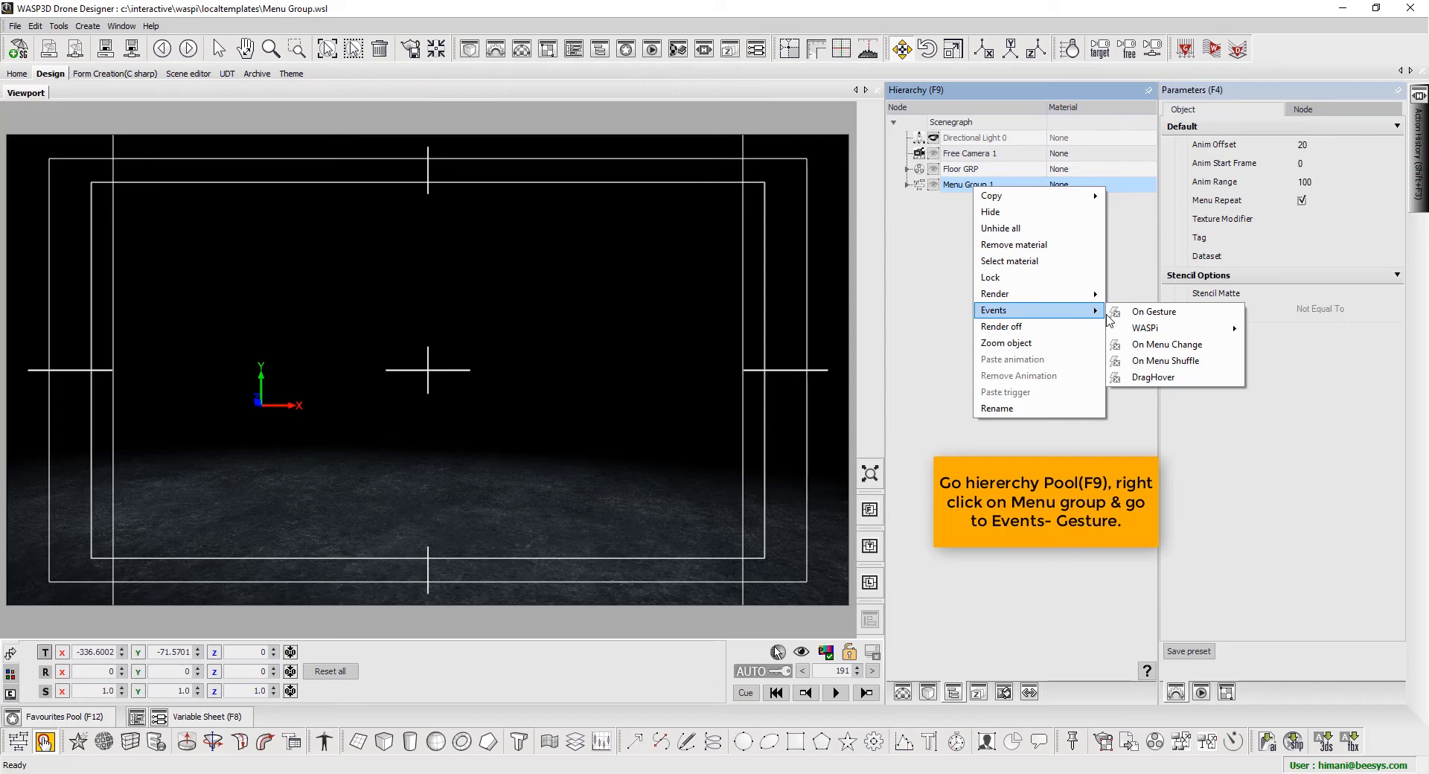
click(1174, 321)
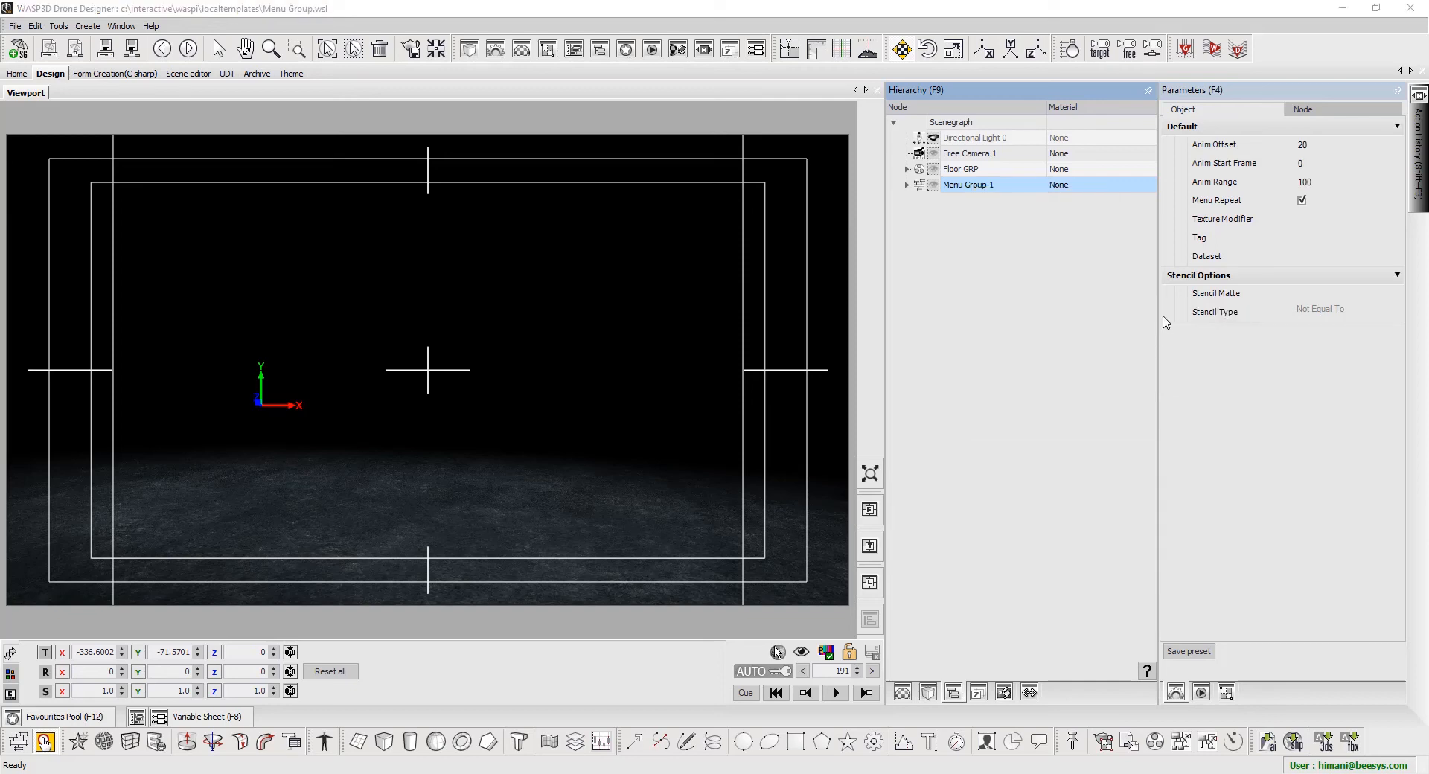
Choose the Right swipe gesture for Menu Group 1 and select the Jump action
click(384, 134)
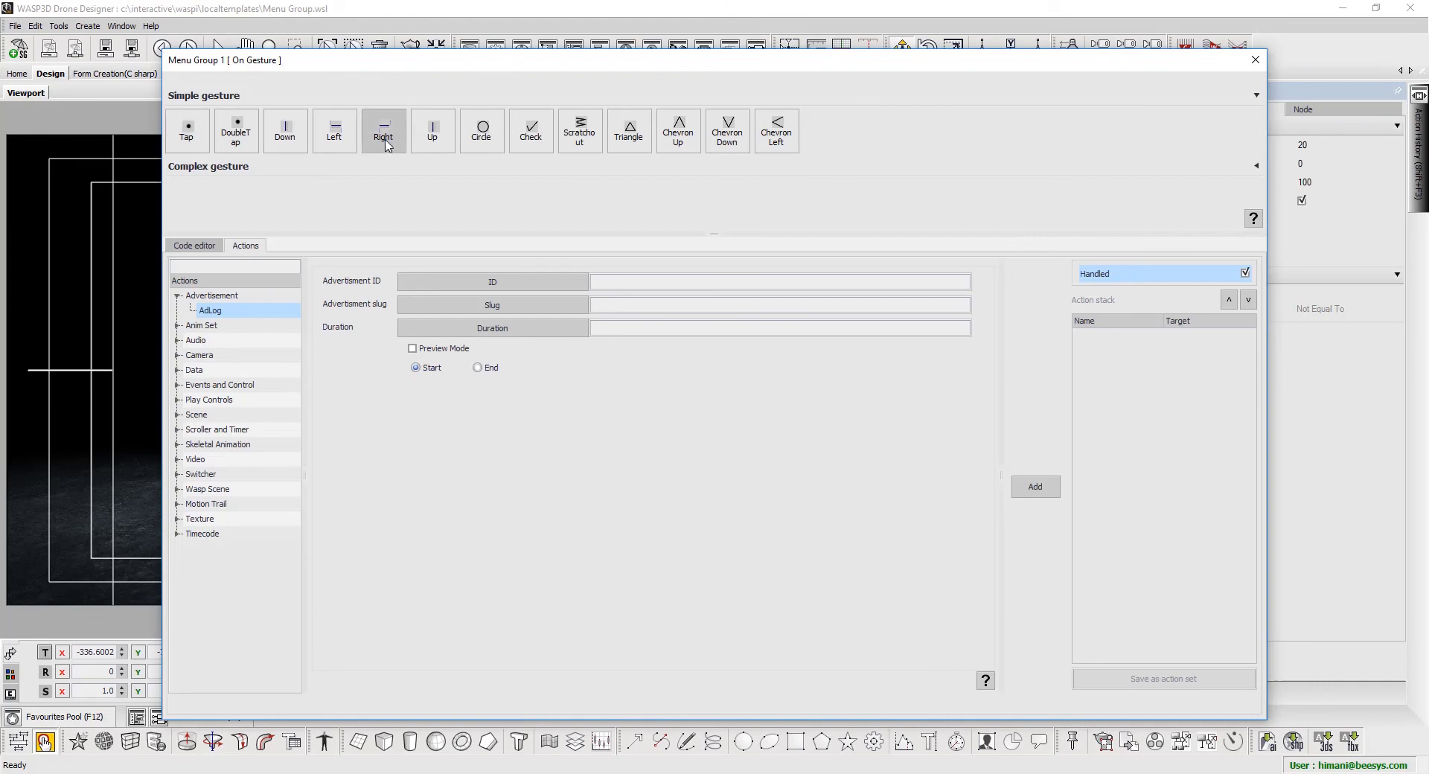
text(jum)
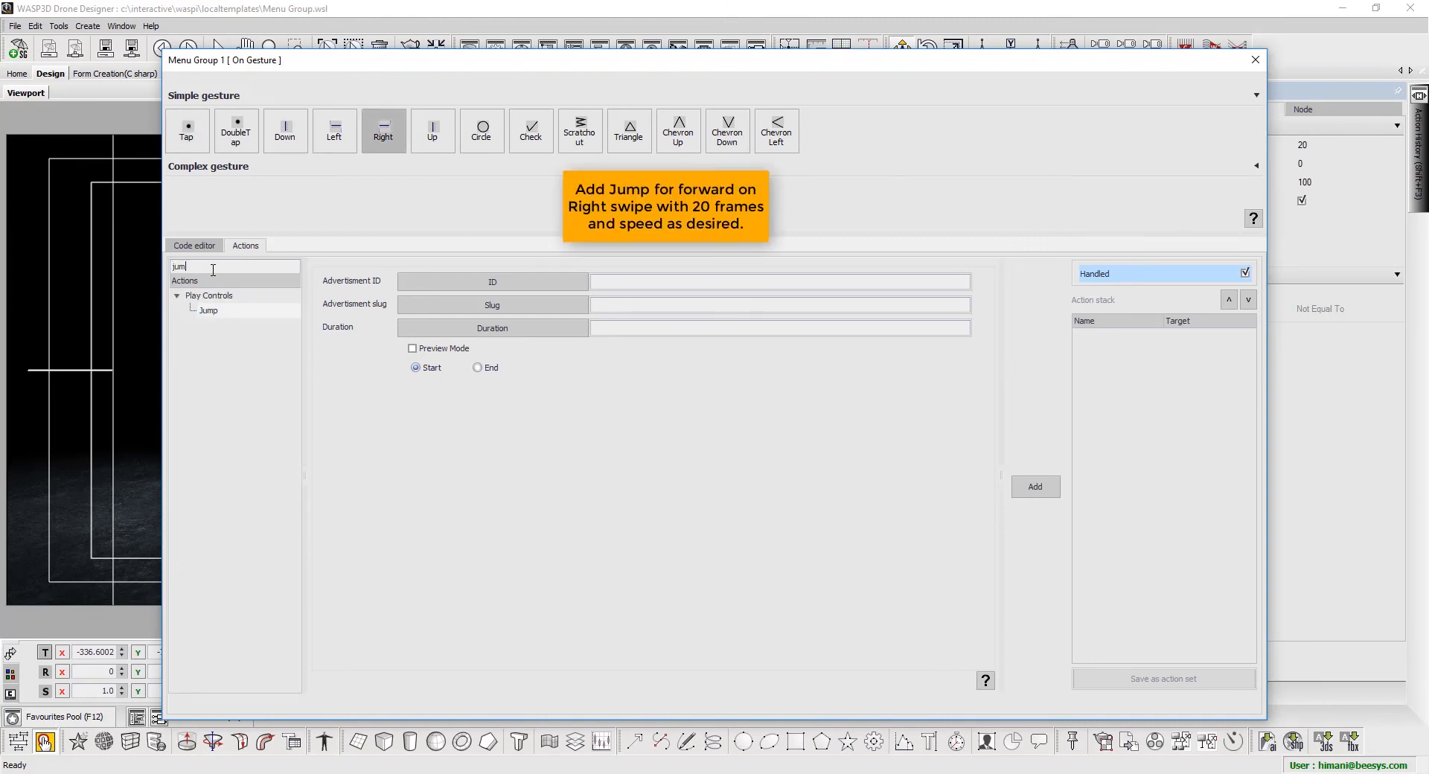
click(230, 313)
click(486, 292)
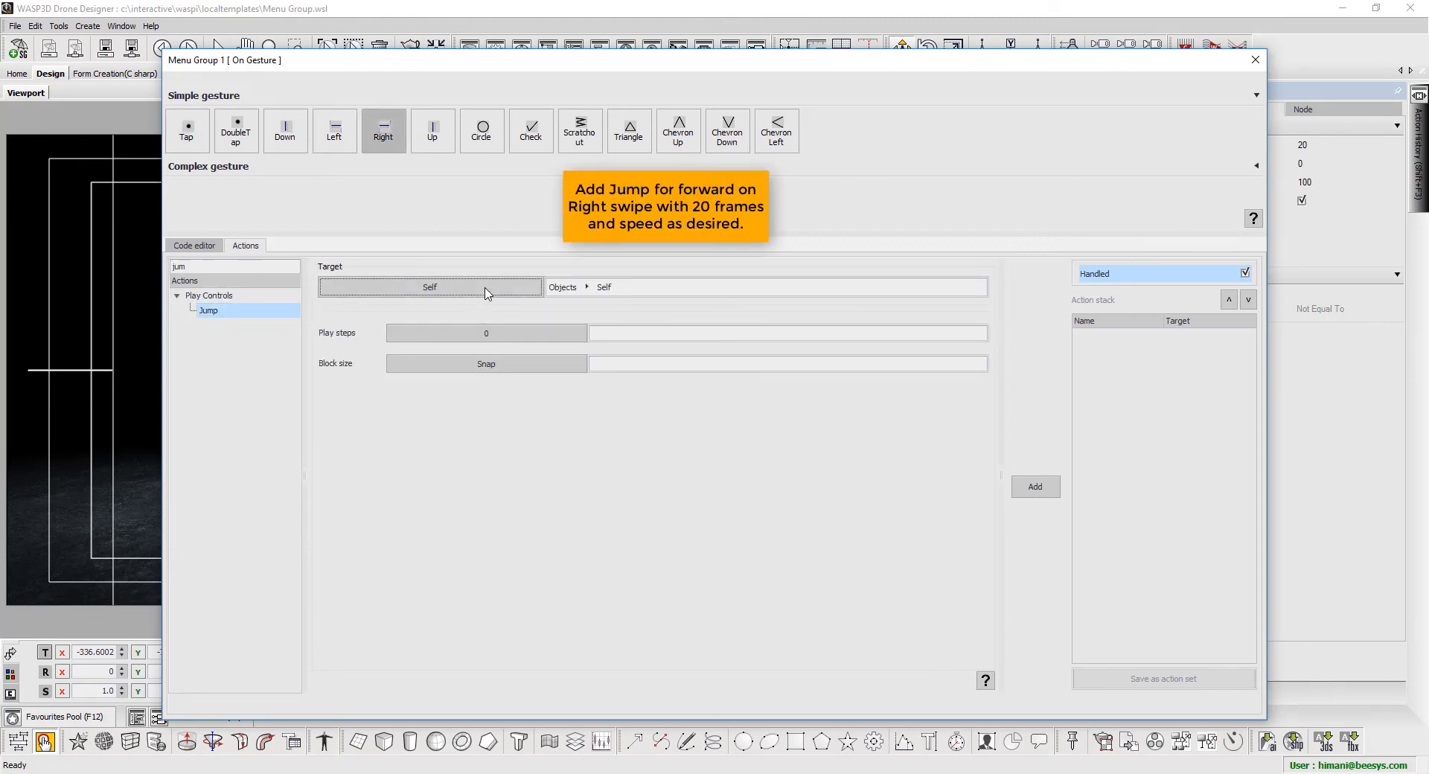
double_click(398, 363)
click(428, 449)
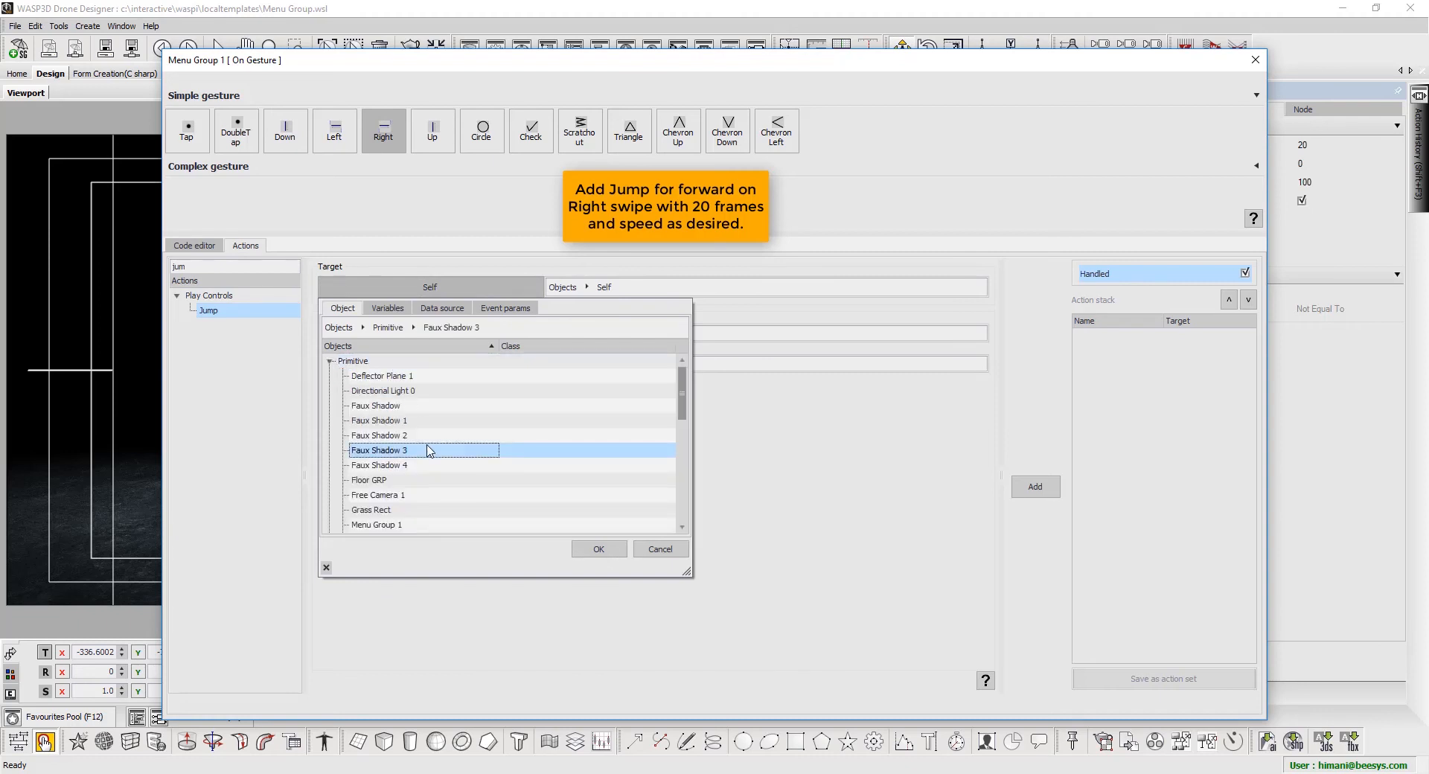
key(m)
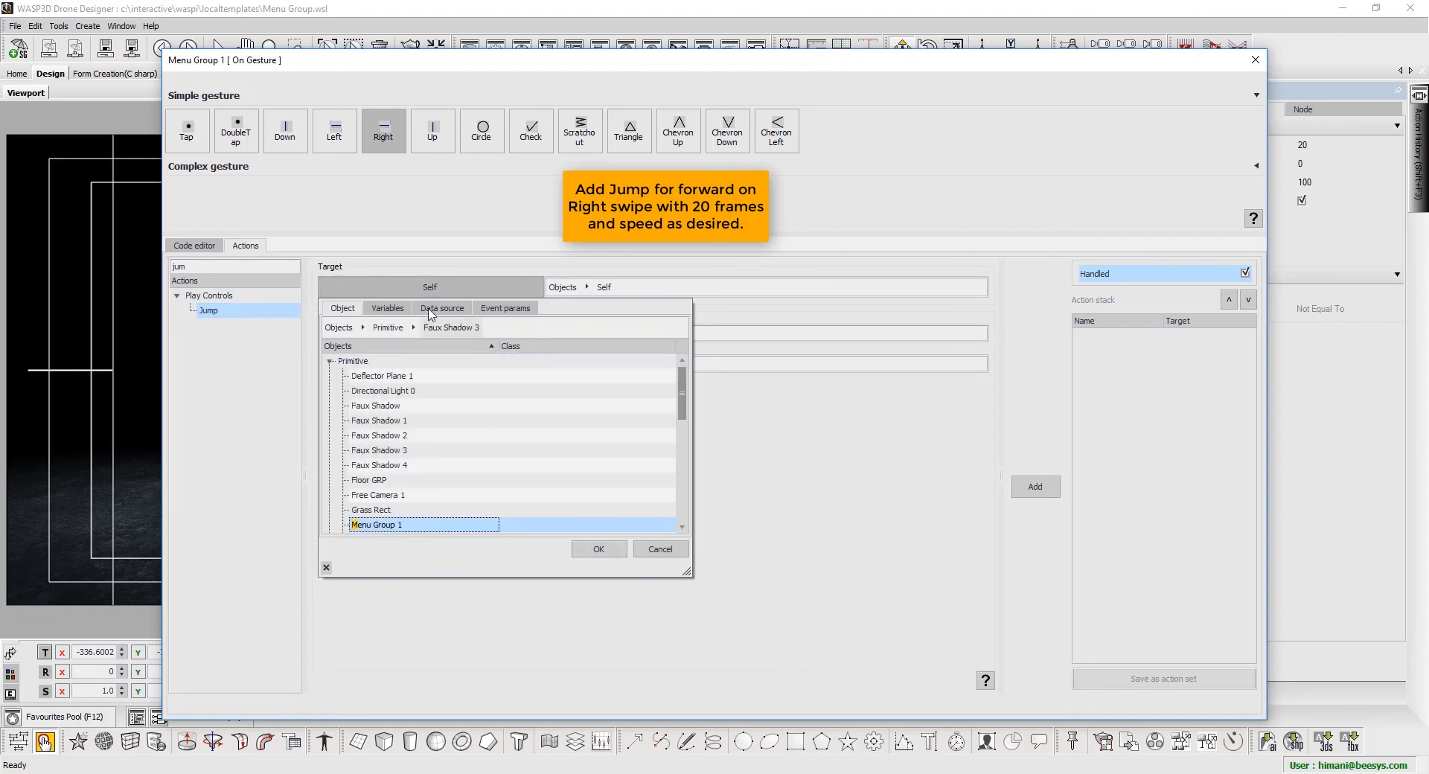
click(466, 292)
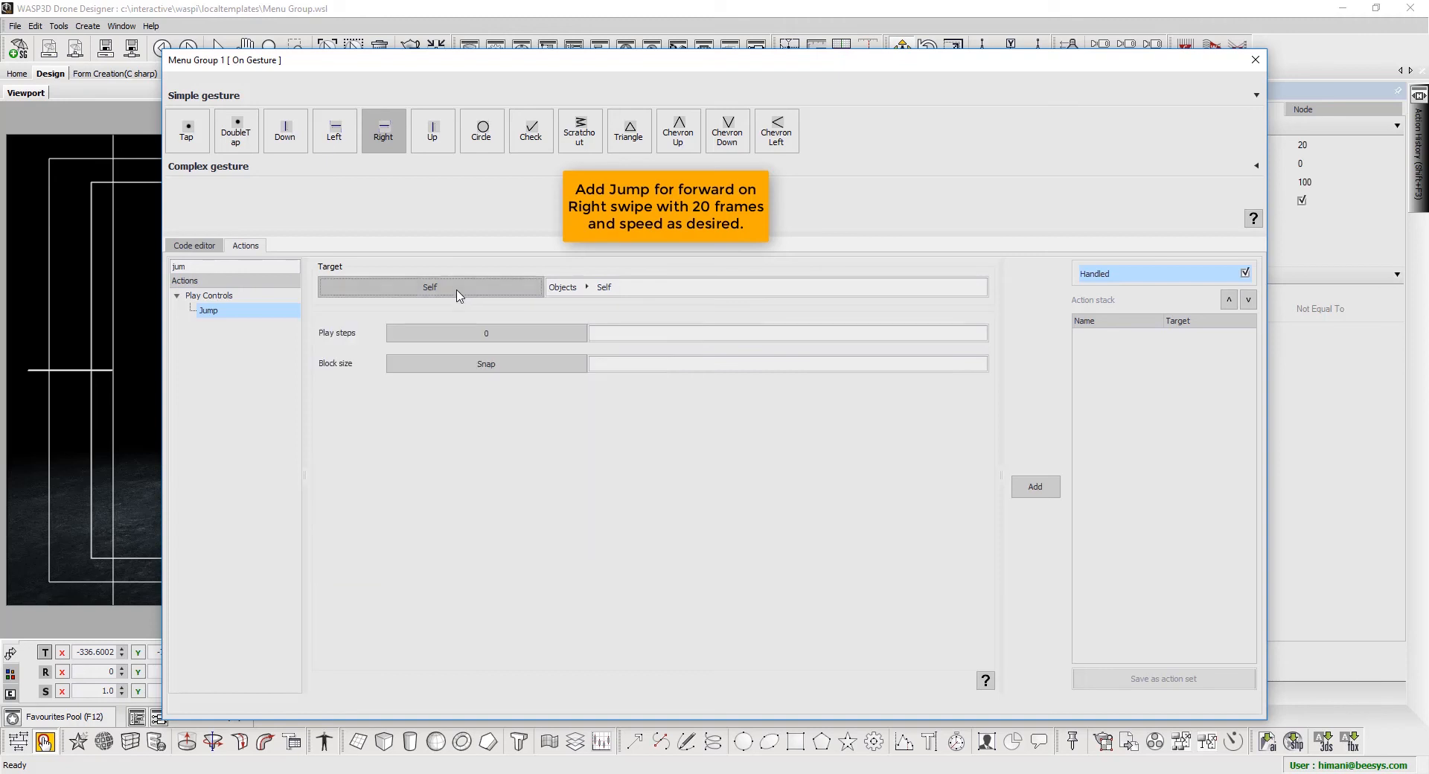
Set the Jump's play steps to 20 and block size to 1X, and add it to the Right gesture's action stack
click(524, 334)
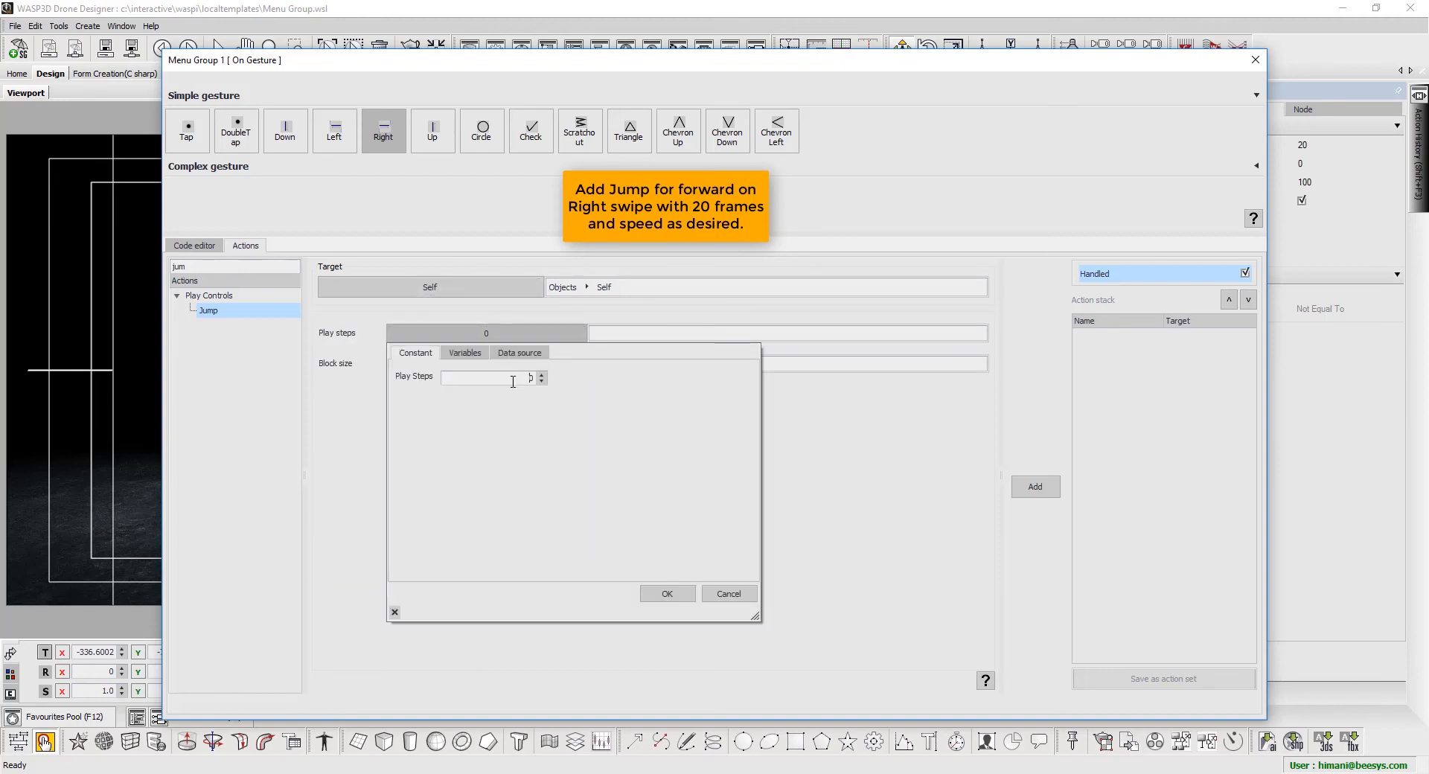
text(20)
click(666, 593)
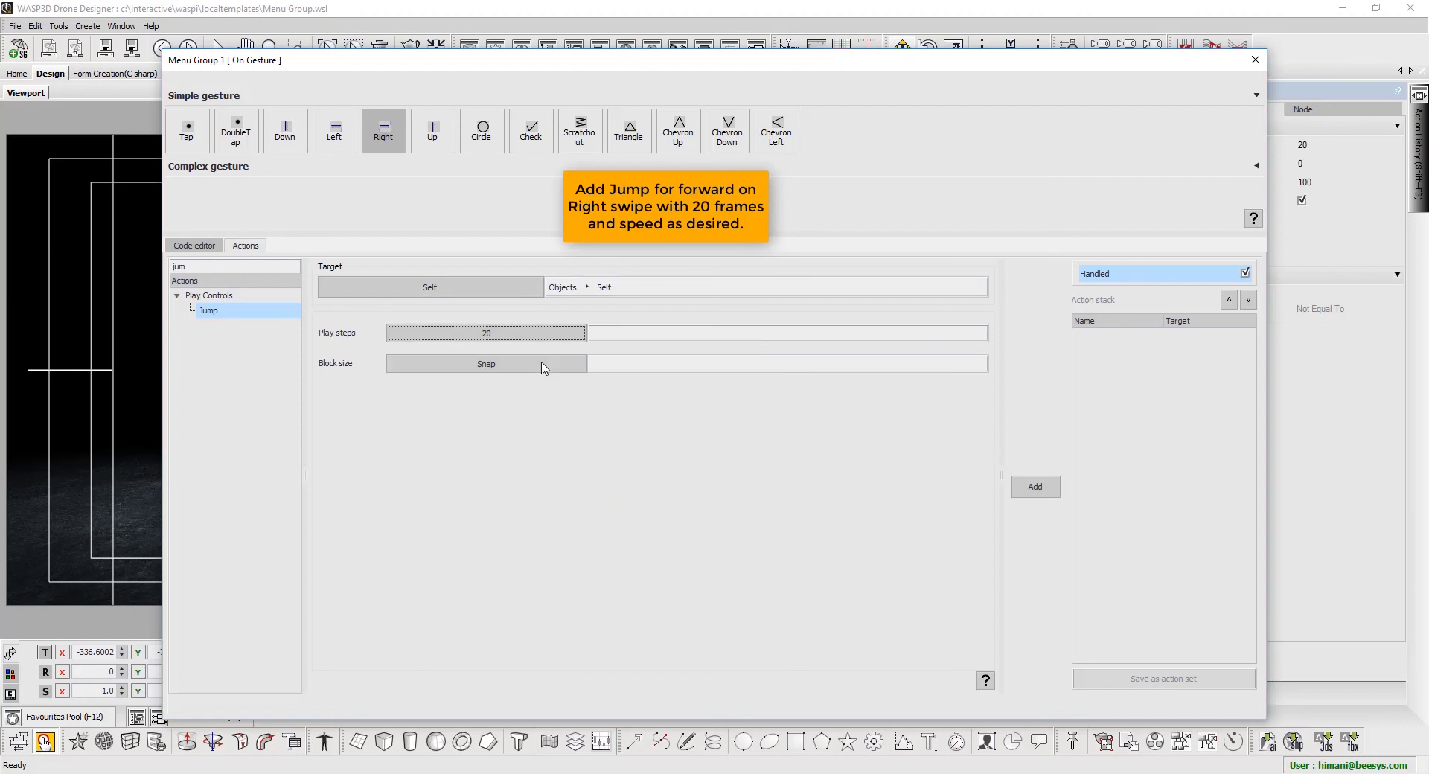
click(543, 370)
click(478, 422)
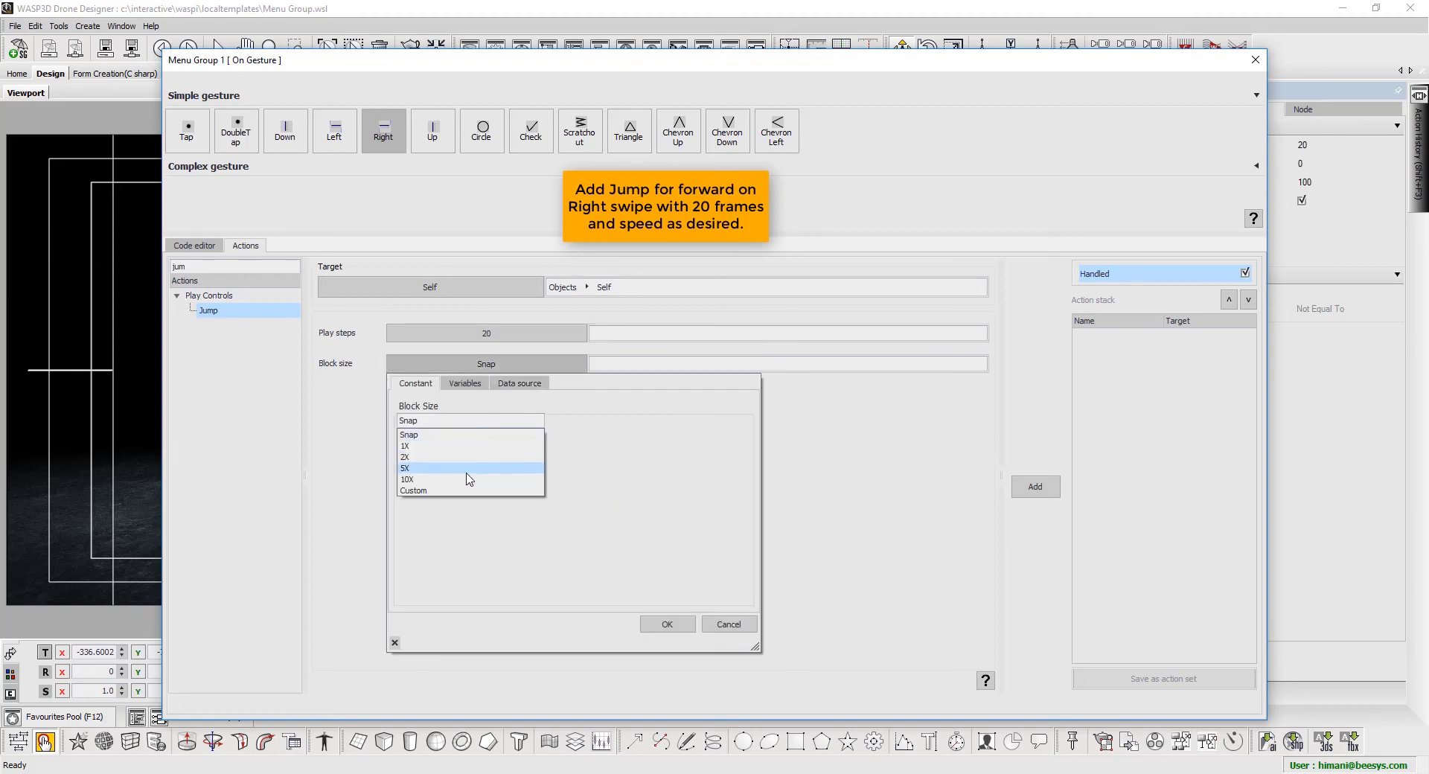
click(468, 446)
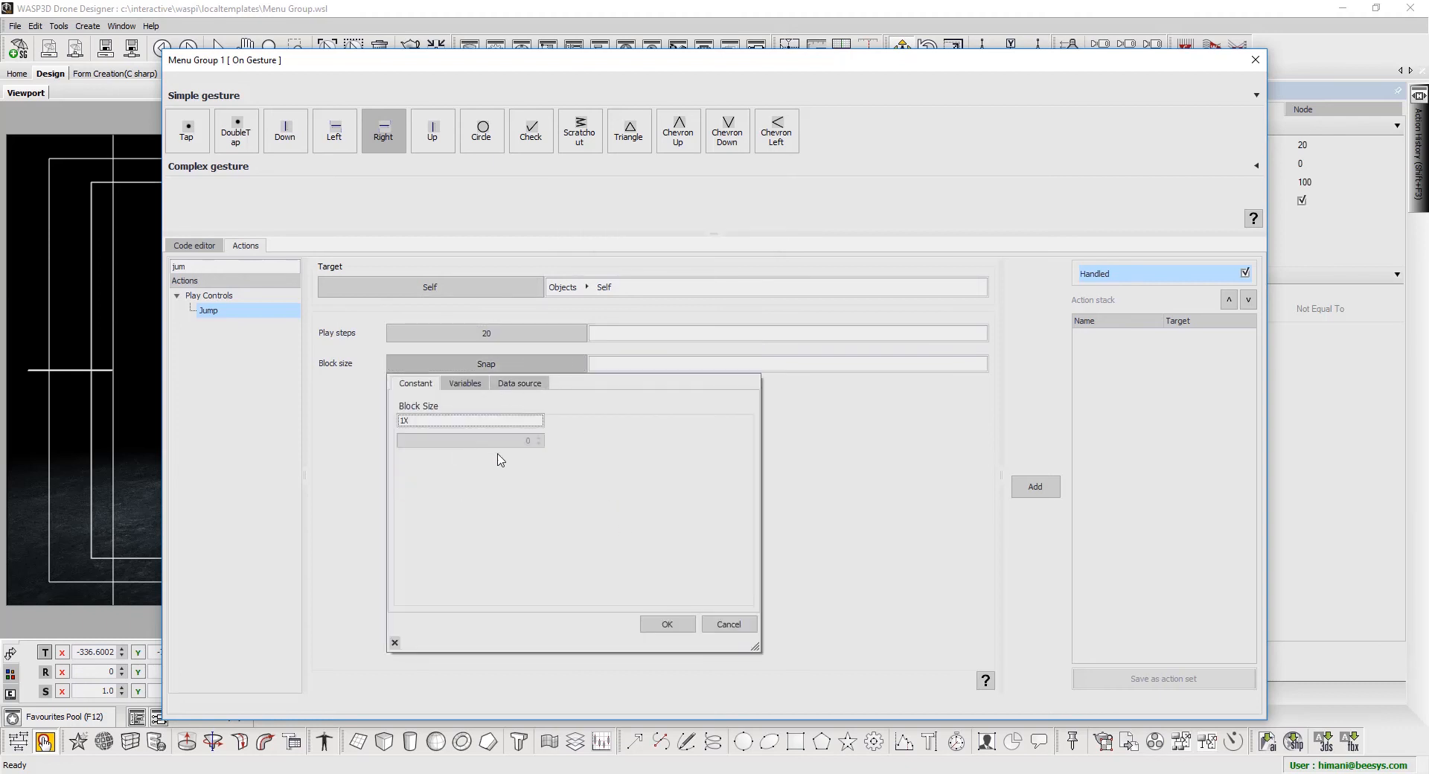
click(667, 624)
click(1034, 486)
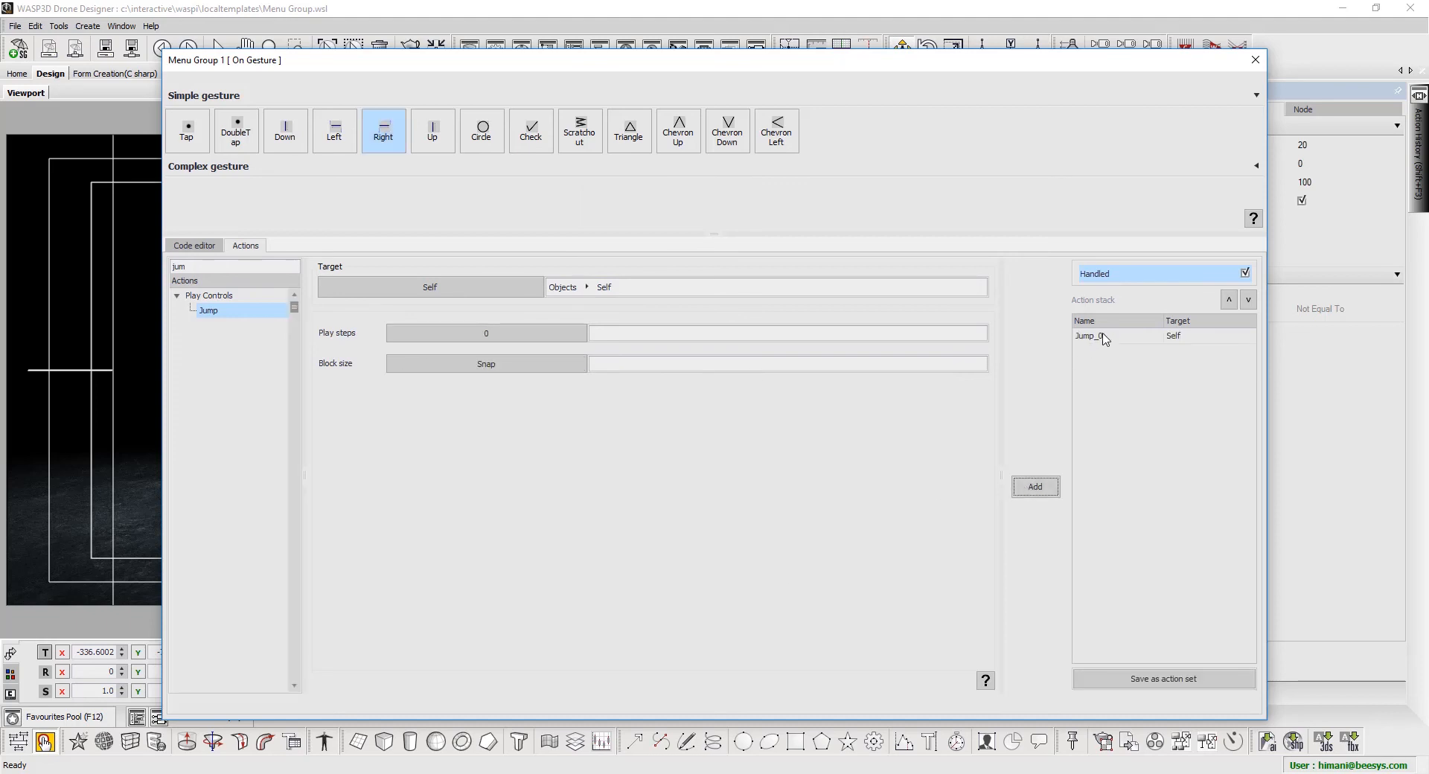
Switch to the Left swipe gesture of Menu Group 1
click(332, 145)
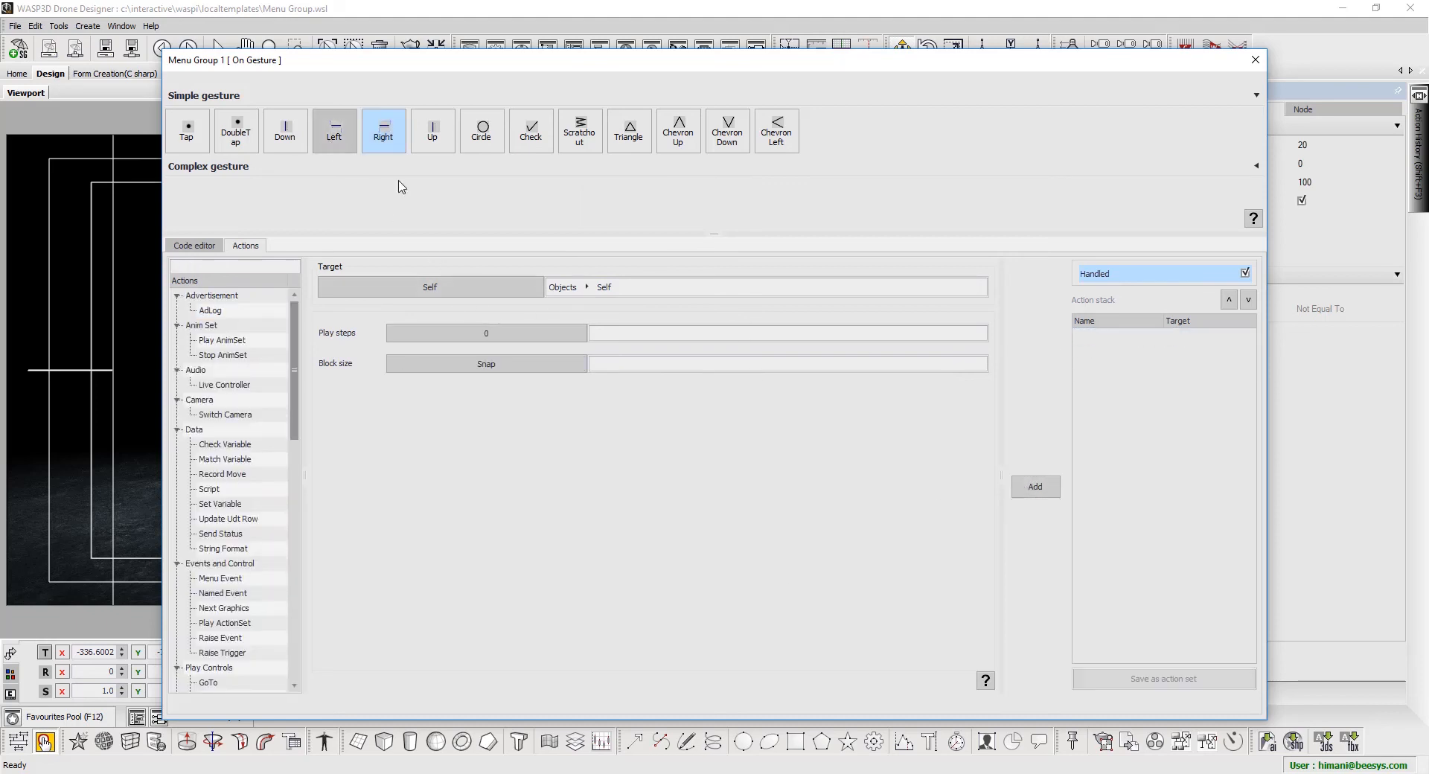
click(447, 287)
double_click(387, 362)
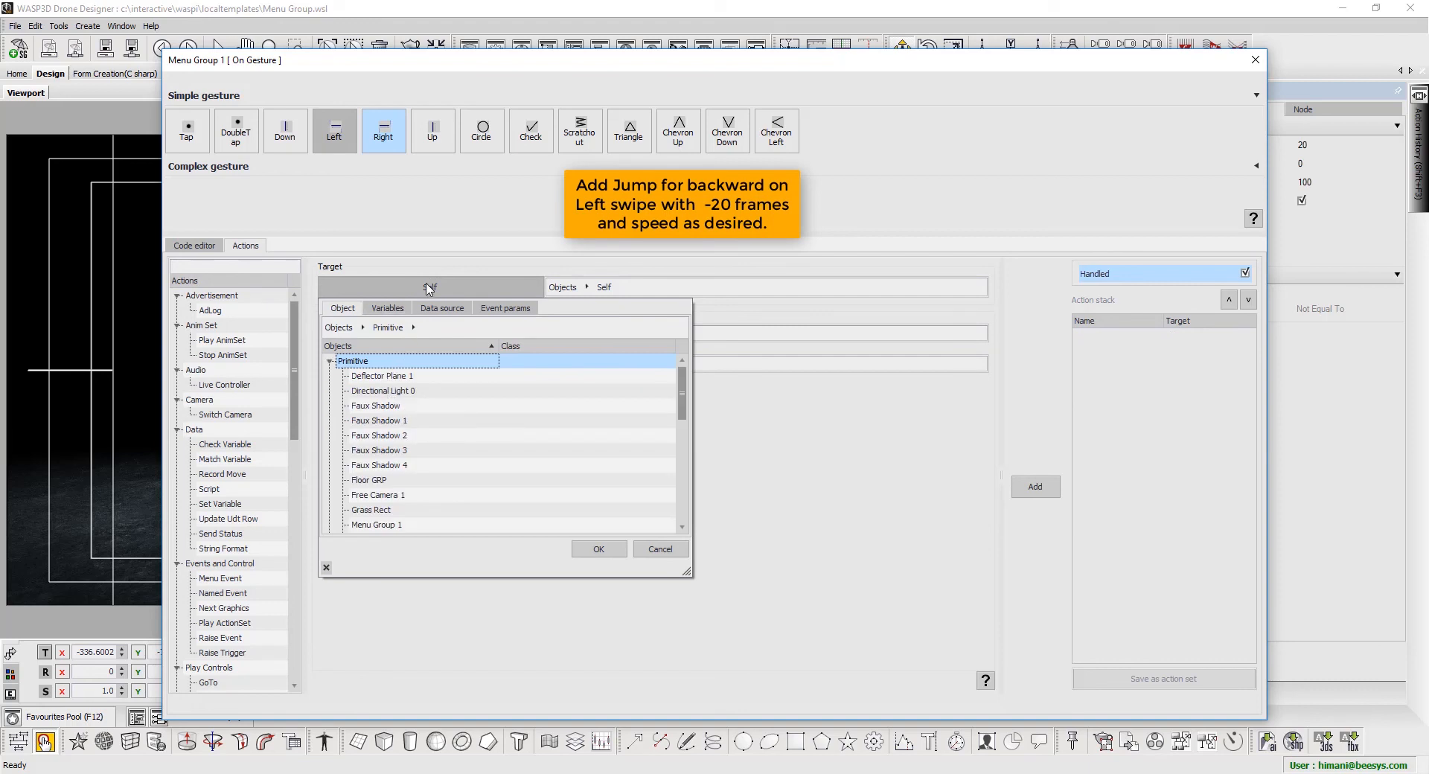
click(705, 238)
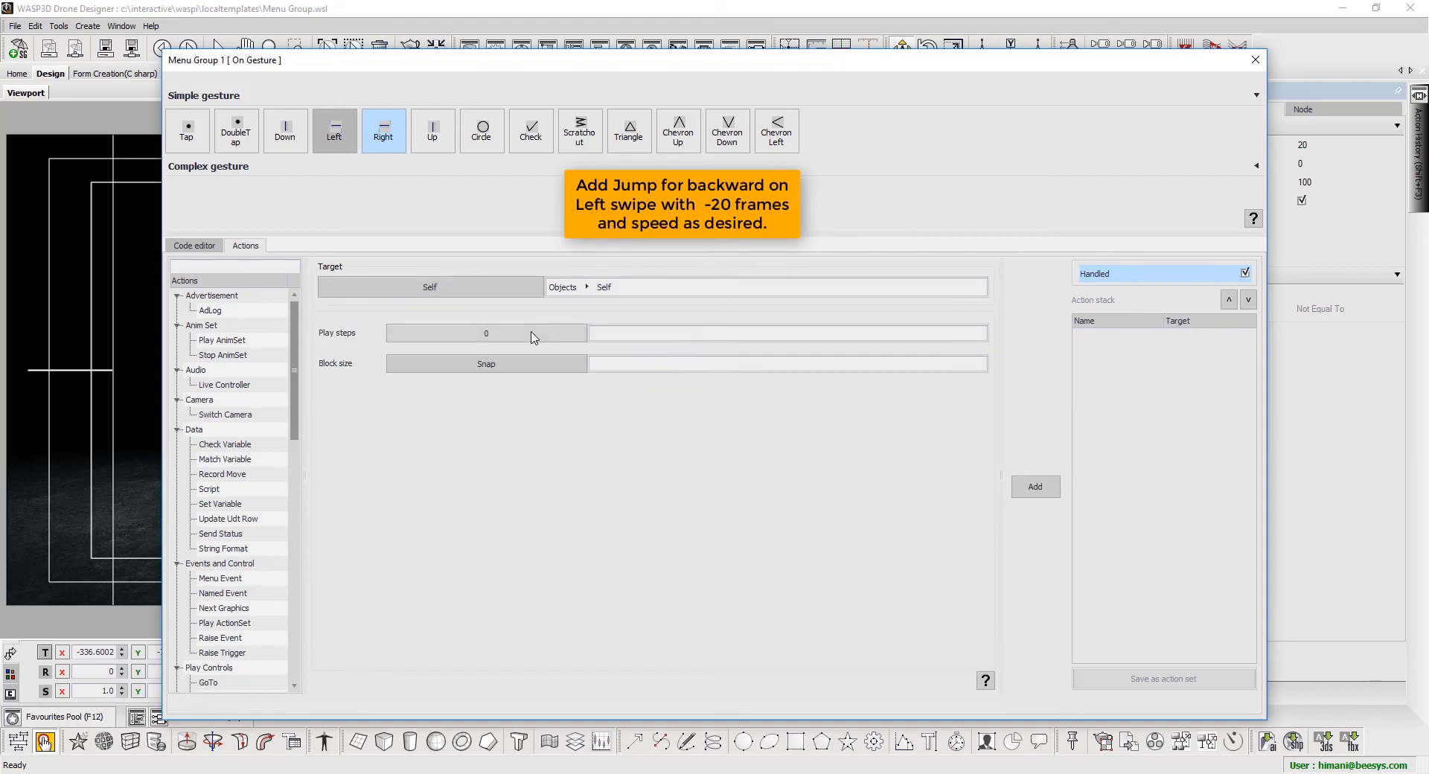
Add a Jump action with -20 play steps and 1X block size to the Left gesture, and close the gesture editor
click(488, 333)
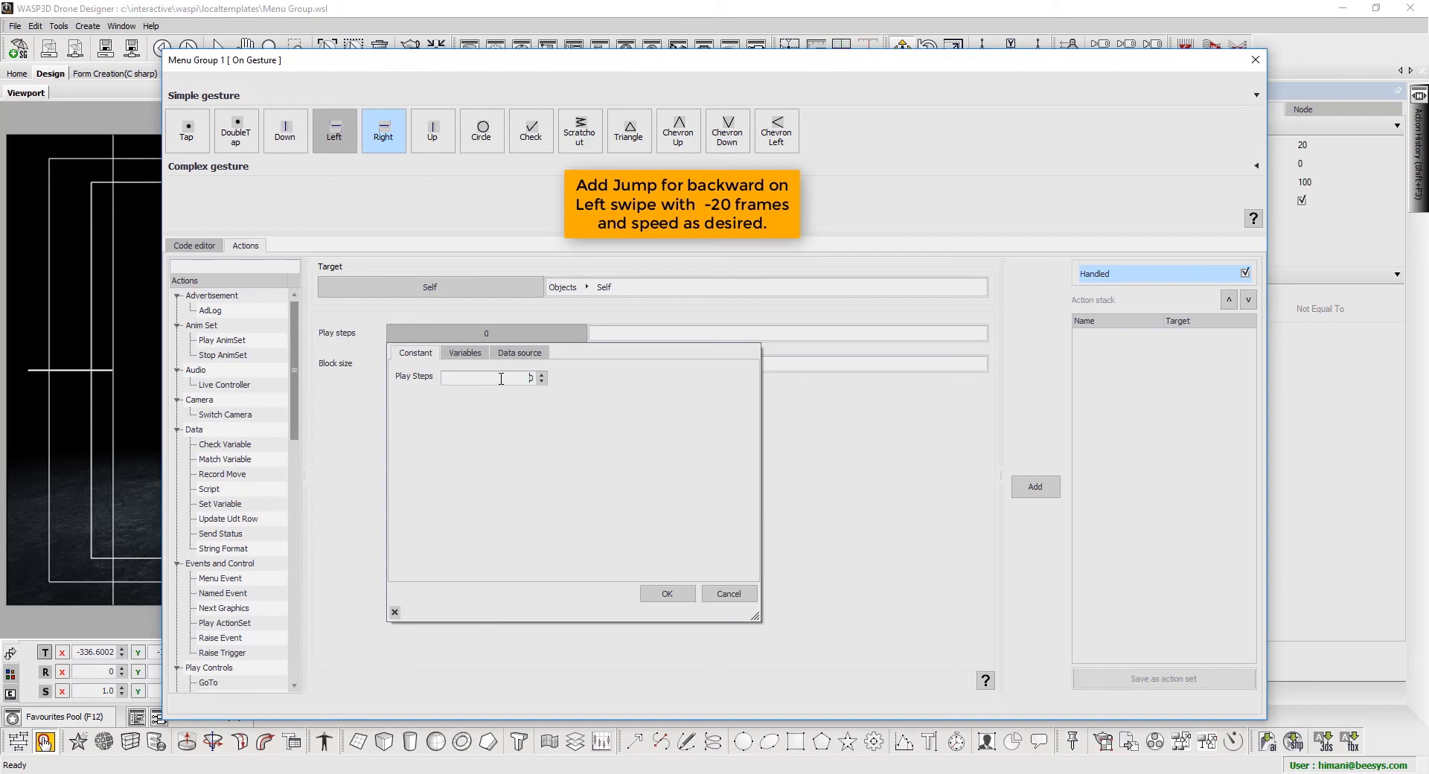
click(667, 593)
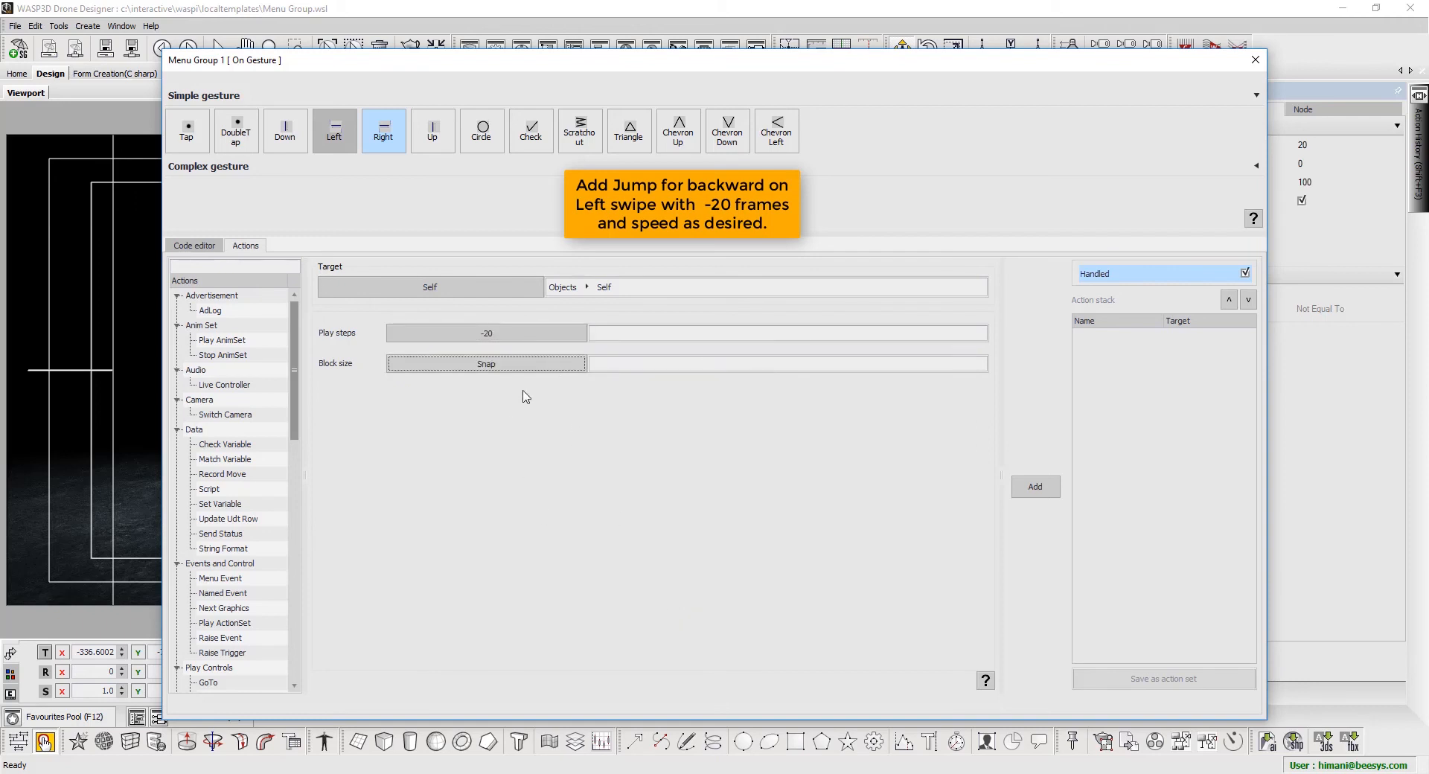
click(513, 364)
click(447, 422)
click(437, 447)
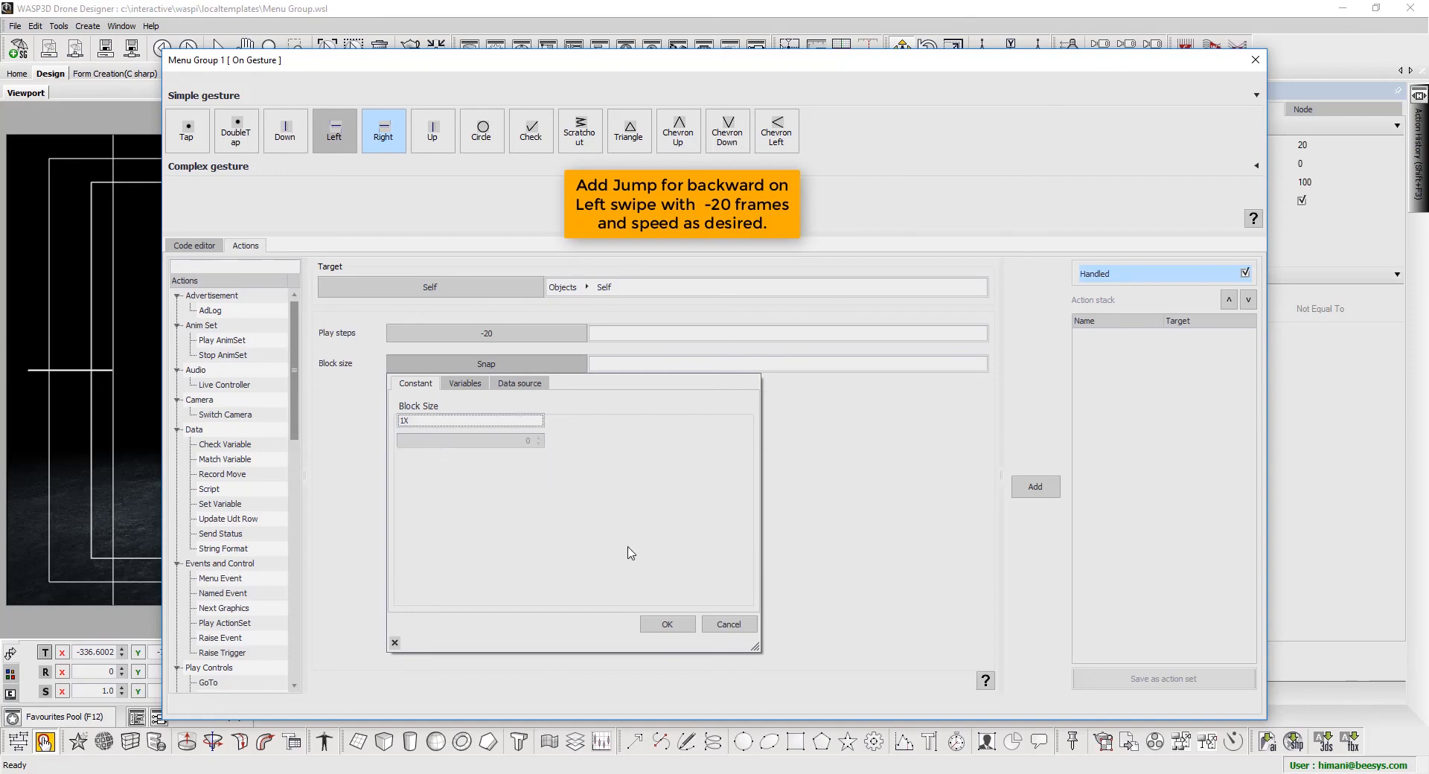
click(660, 624)
click(1037, 487)
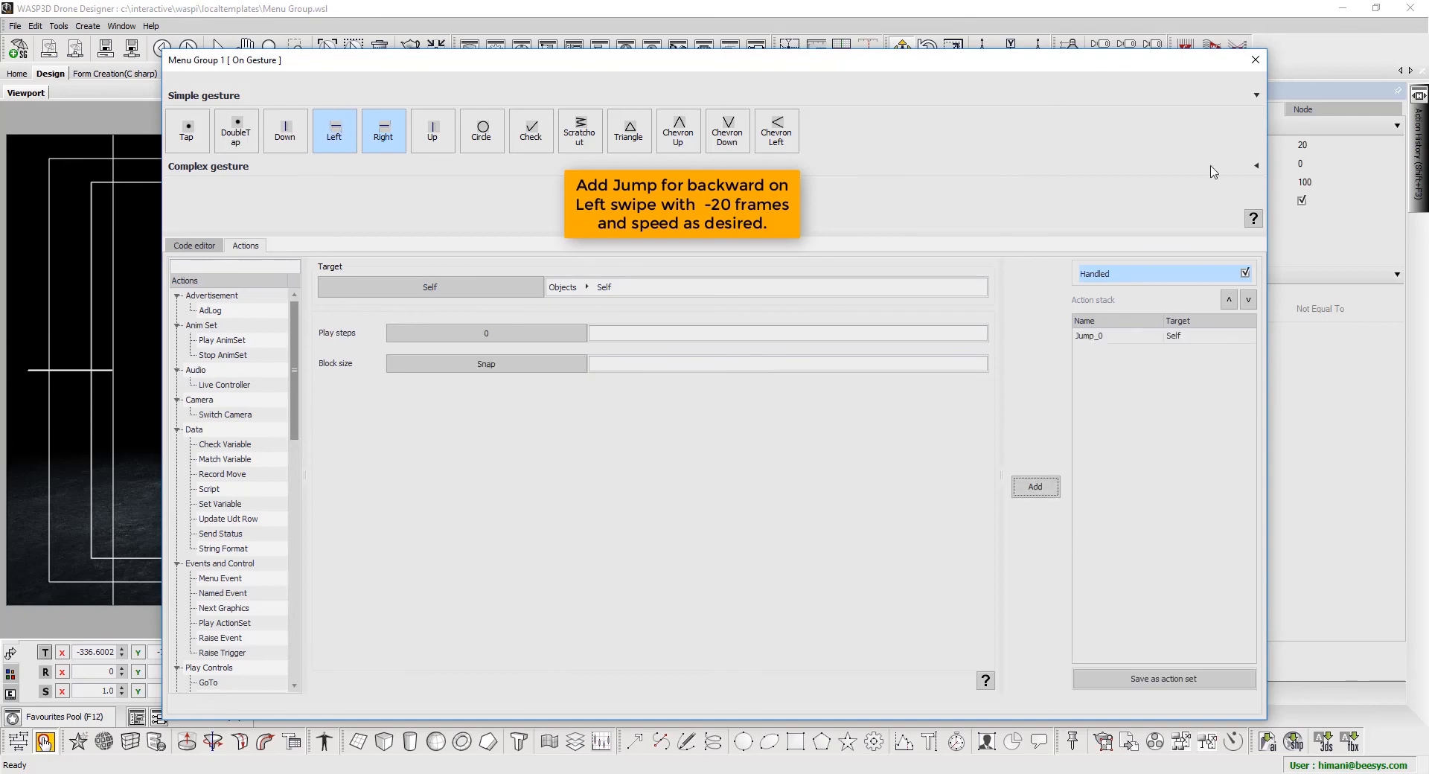
click(1256, 59)
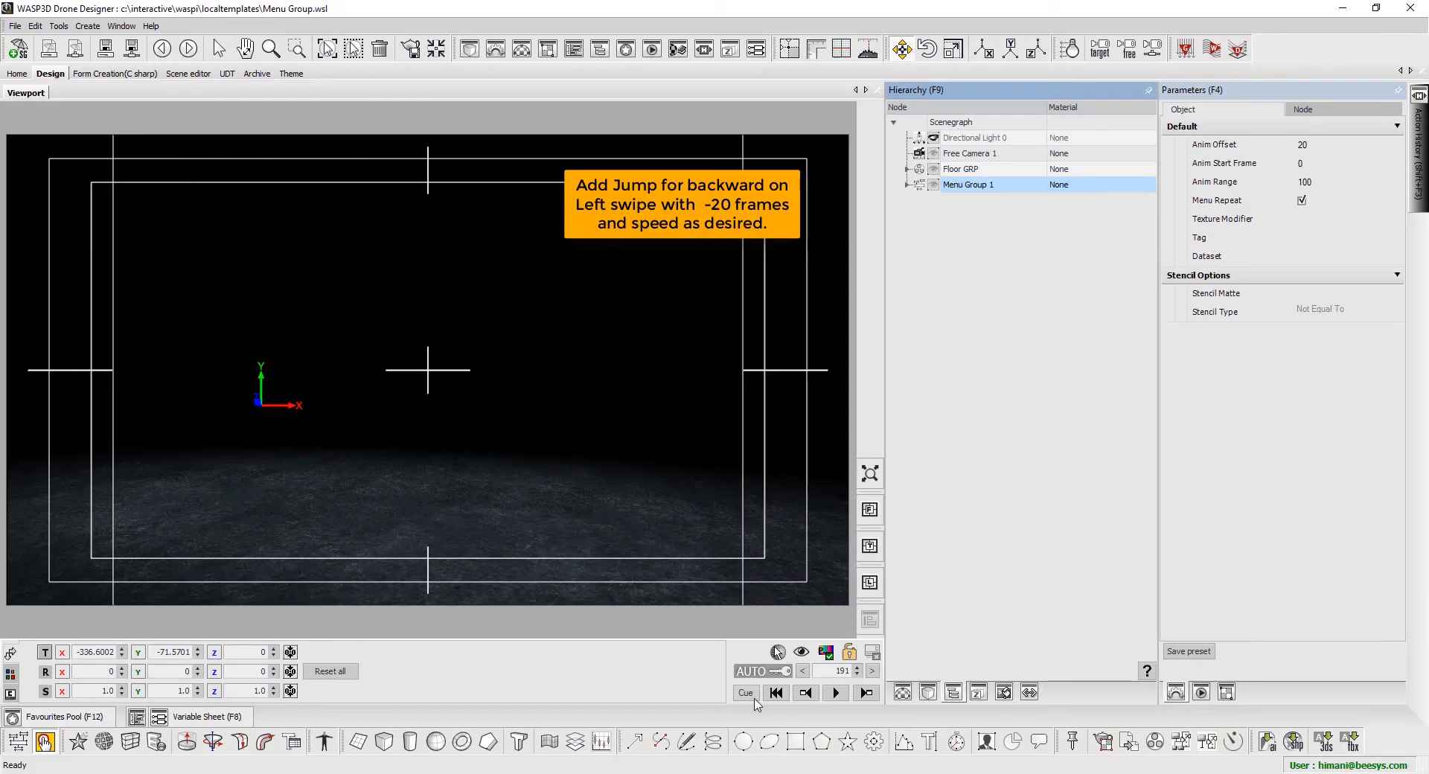
Cue and play the scene, test the swipe gestures on the player menu, and save the scene
click(752, 696)
click(837, 693)
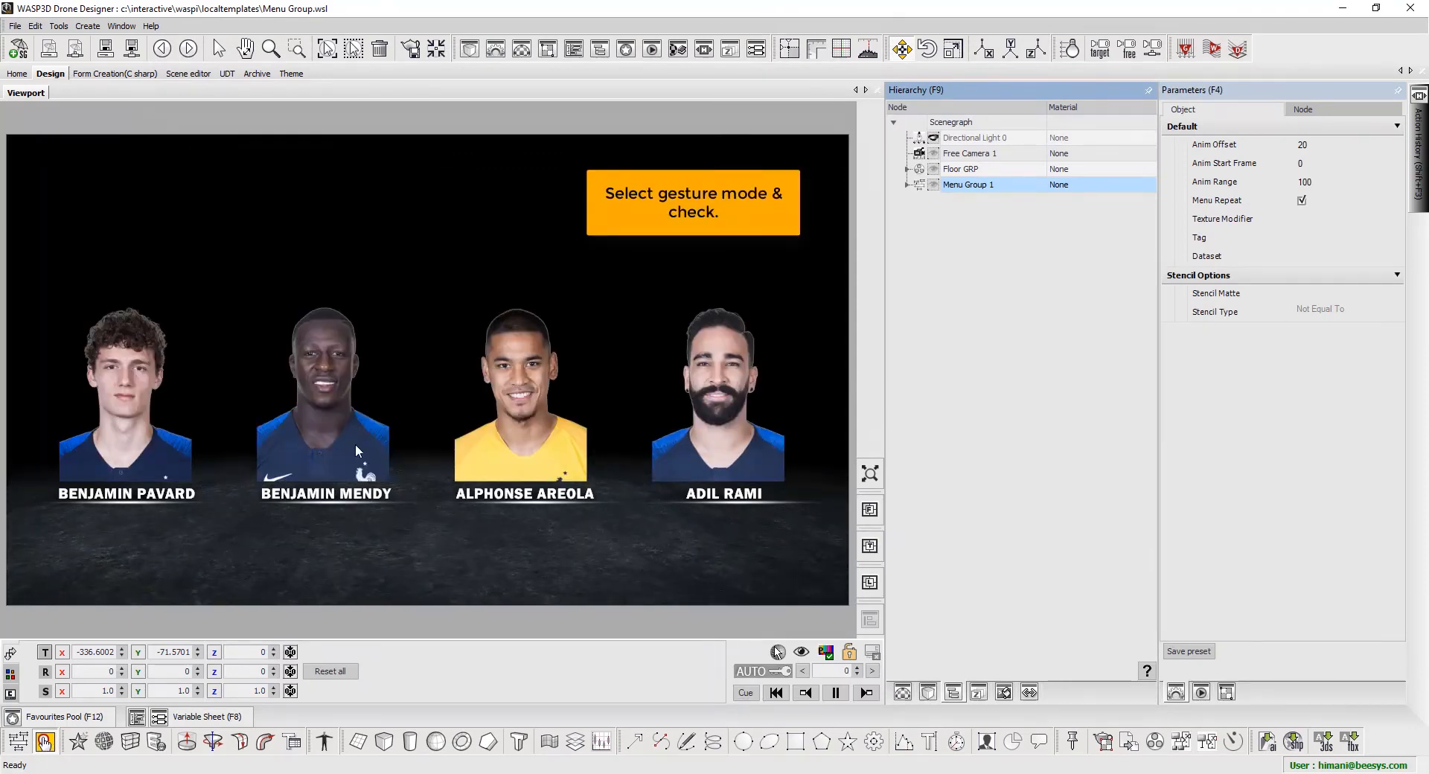
click(365, 444)
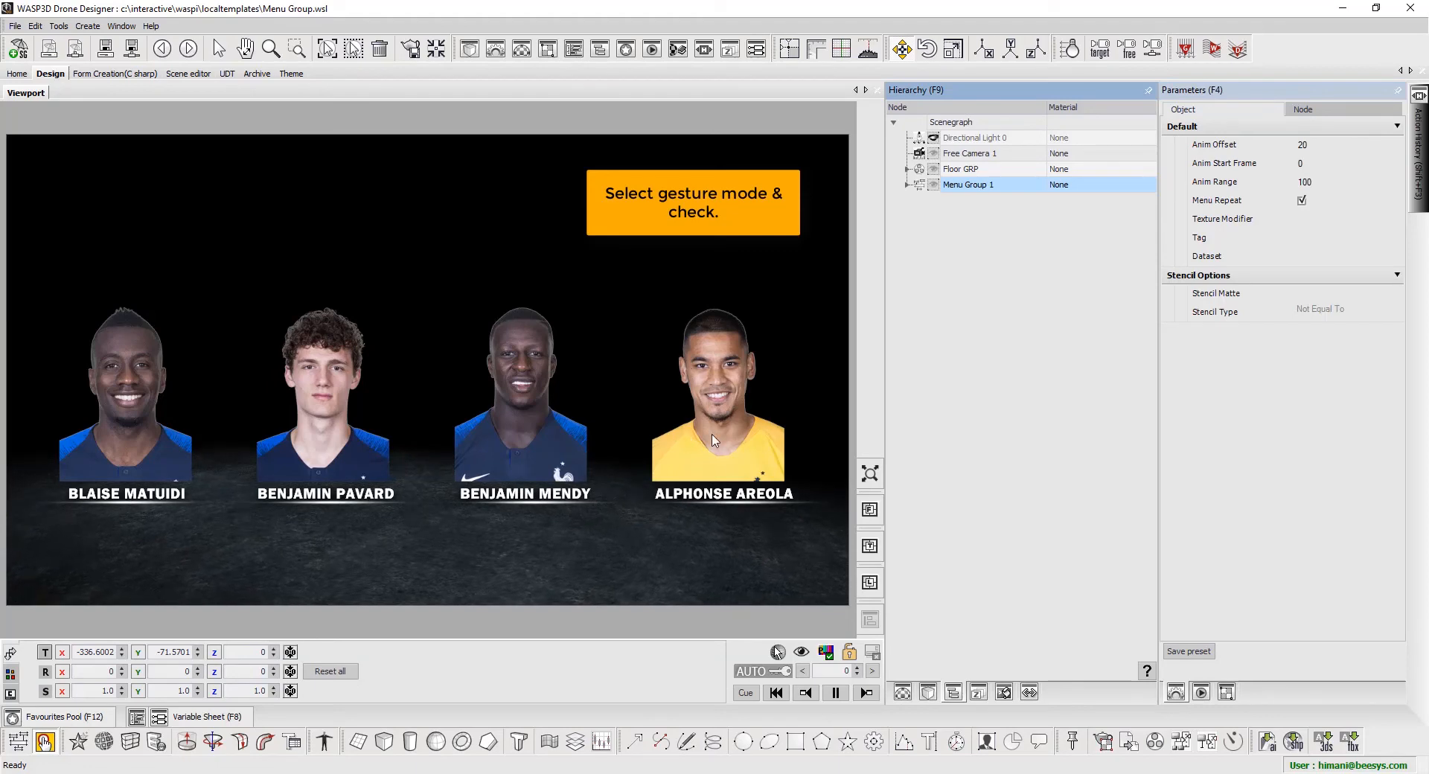
drag(396, 423, 399, 430)
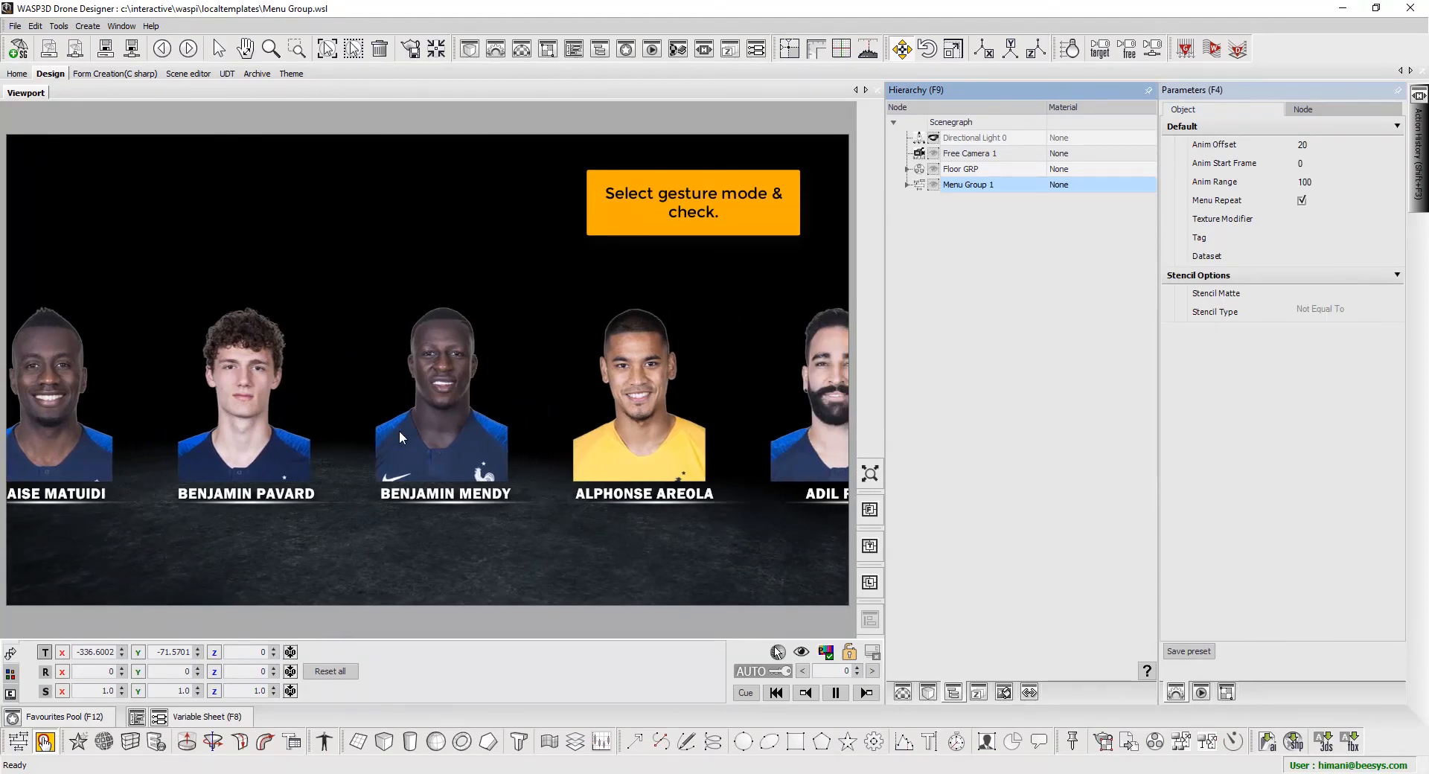
click(105, 49)
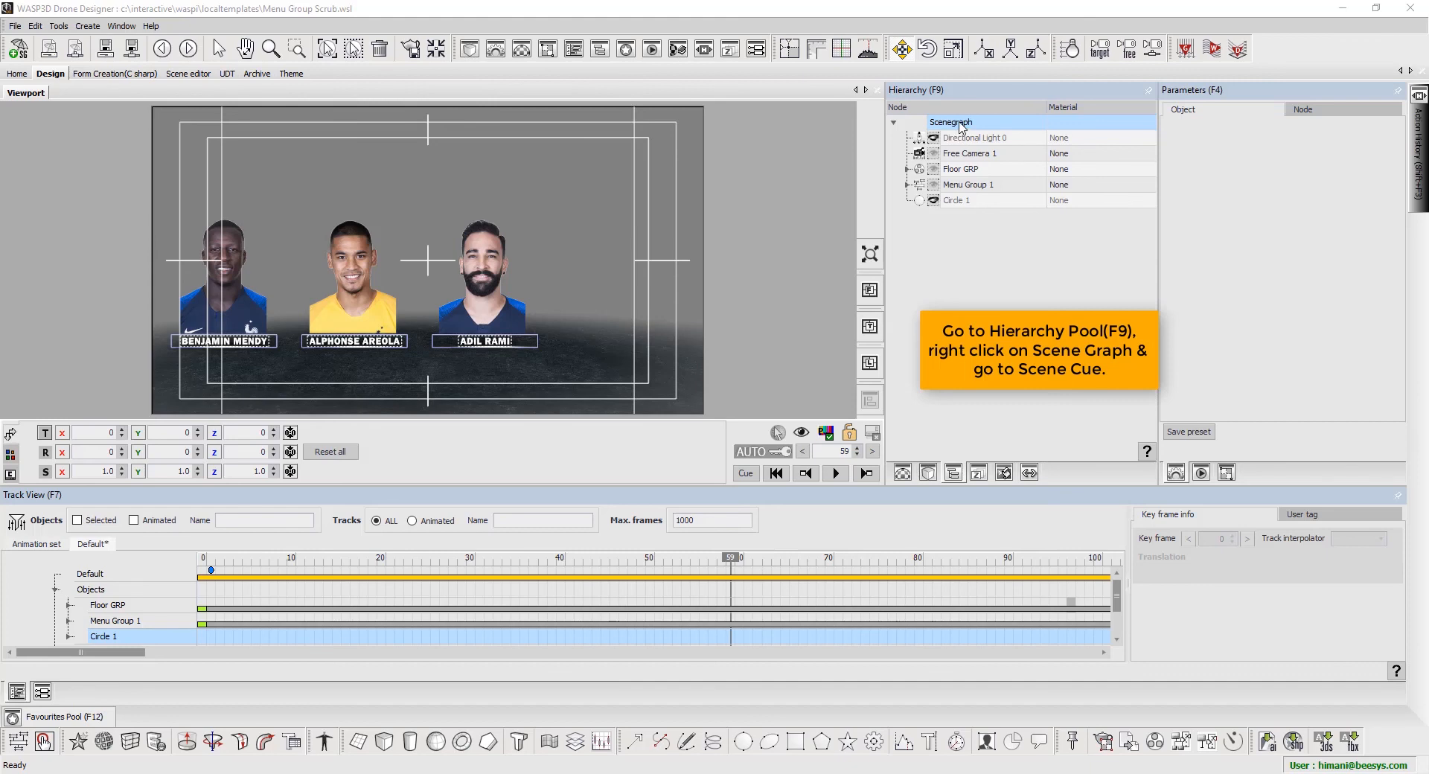
Open the Scenegraph's On Scene Cue event and select the Set Param action for it
right_click(961, 125)
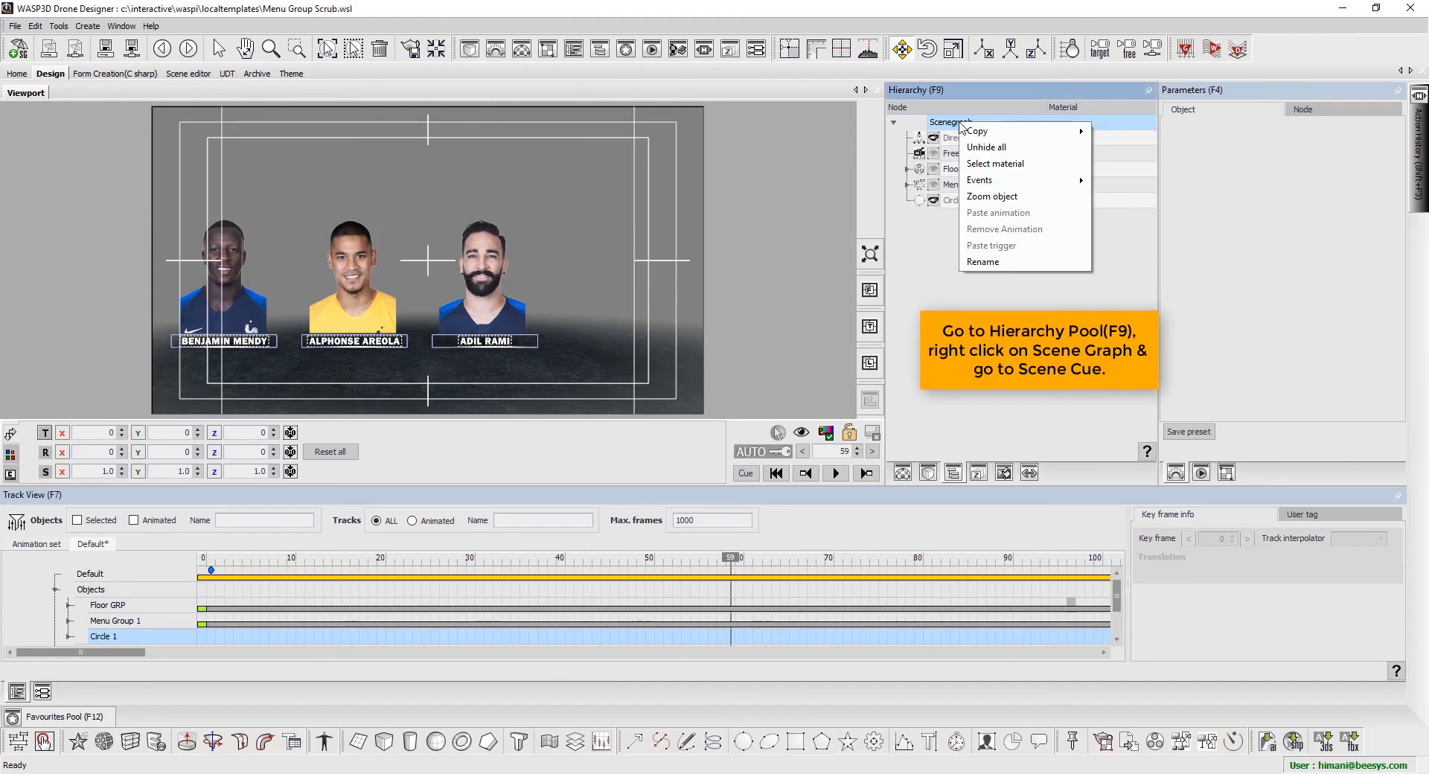
mouse_move(1072, 180)
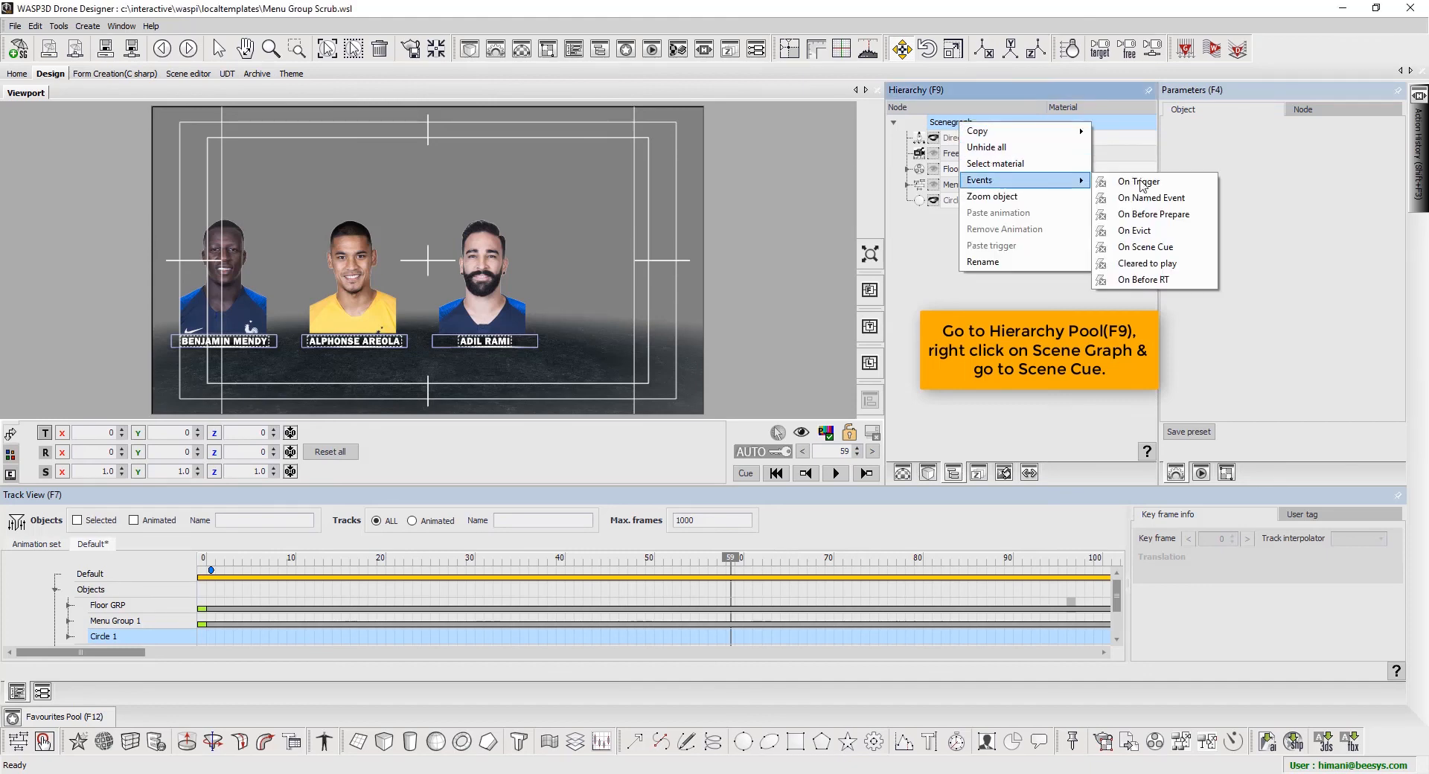
click(1161, 249)
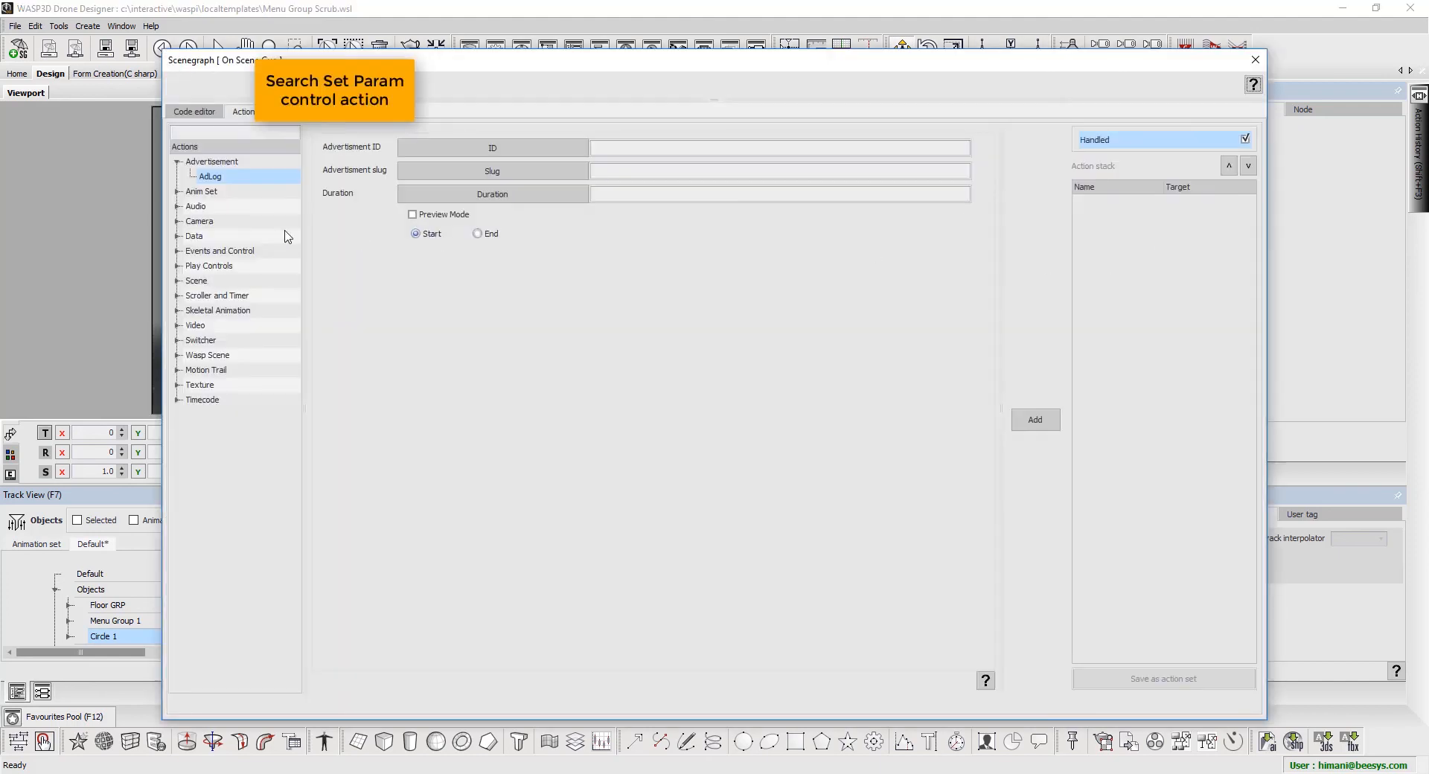
click(220, 131)
text(s)
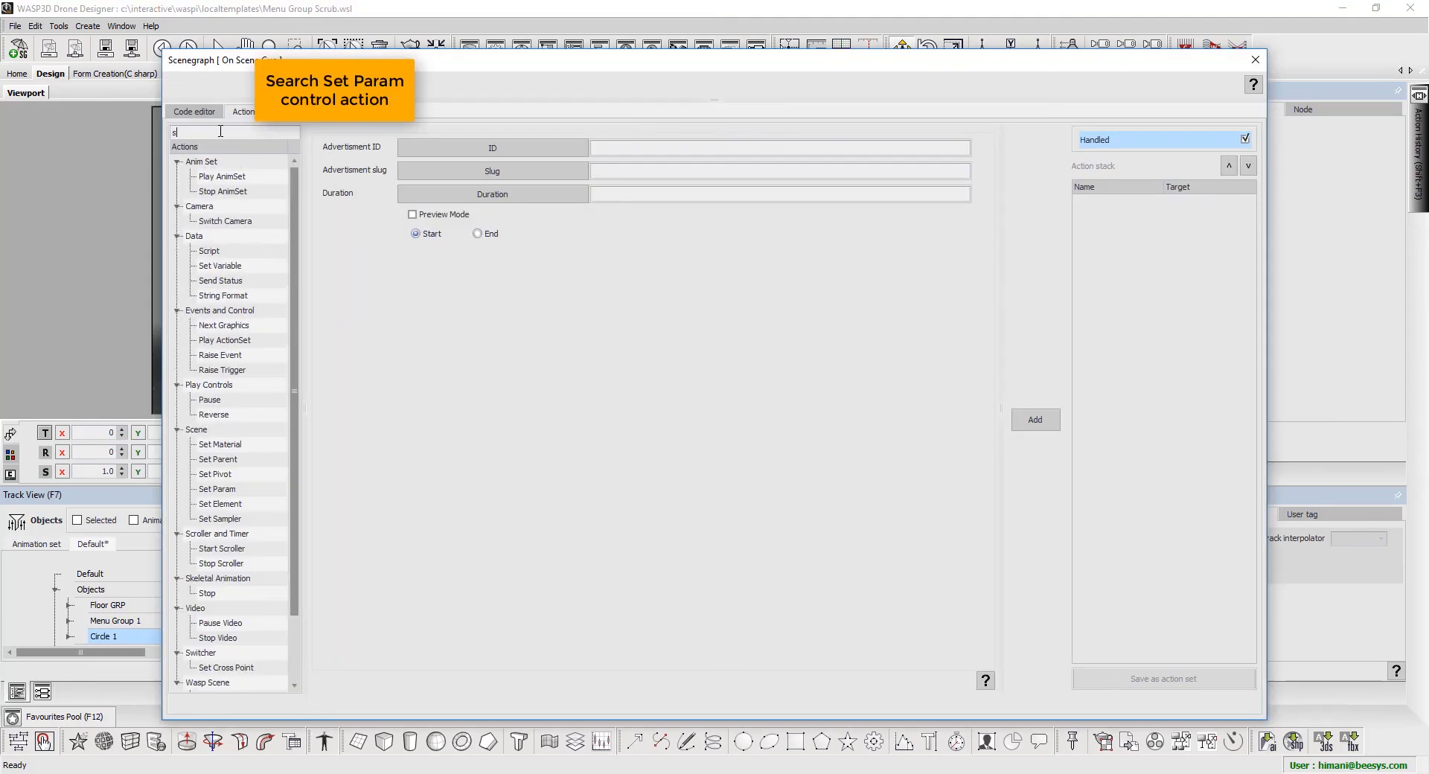
text(et p)
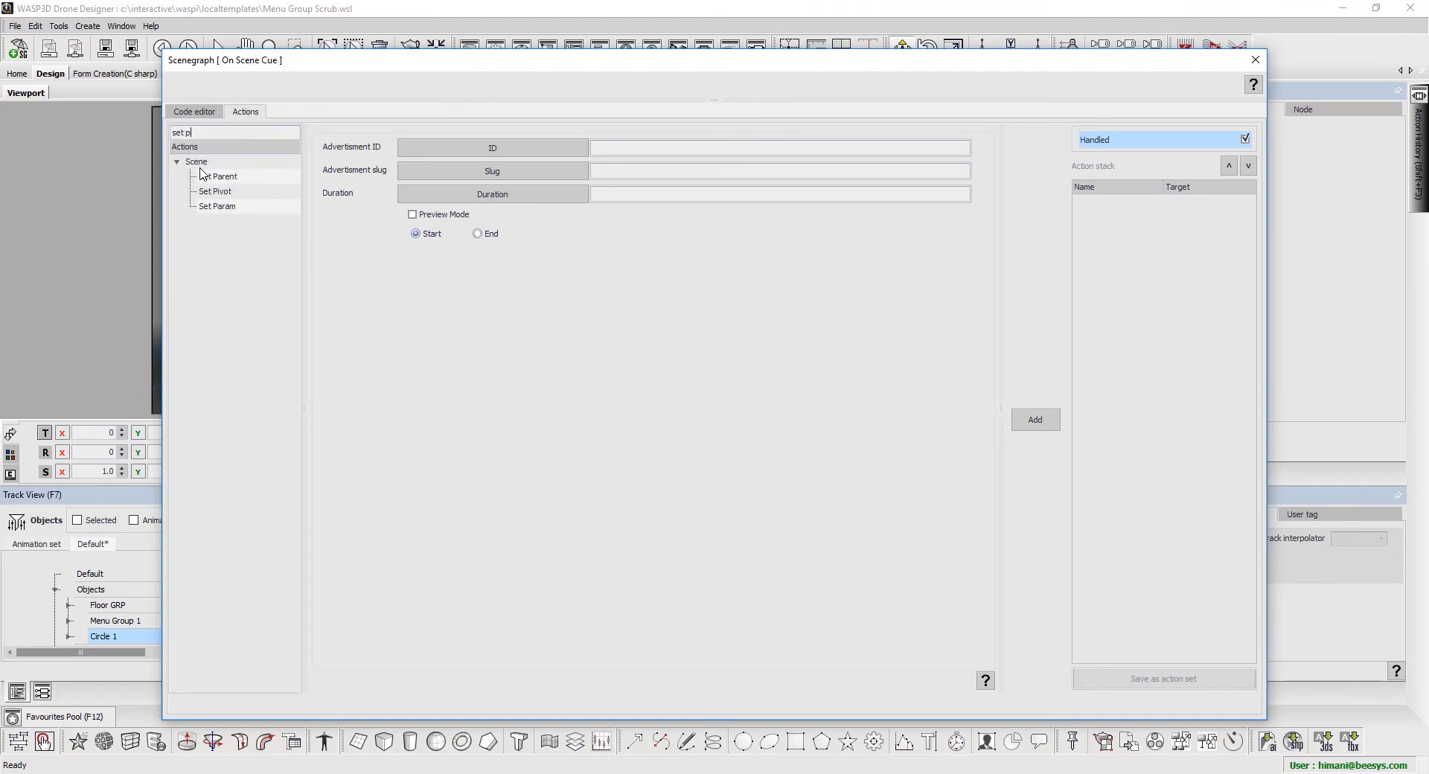
click(220, 208)
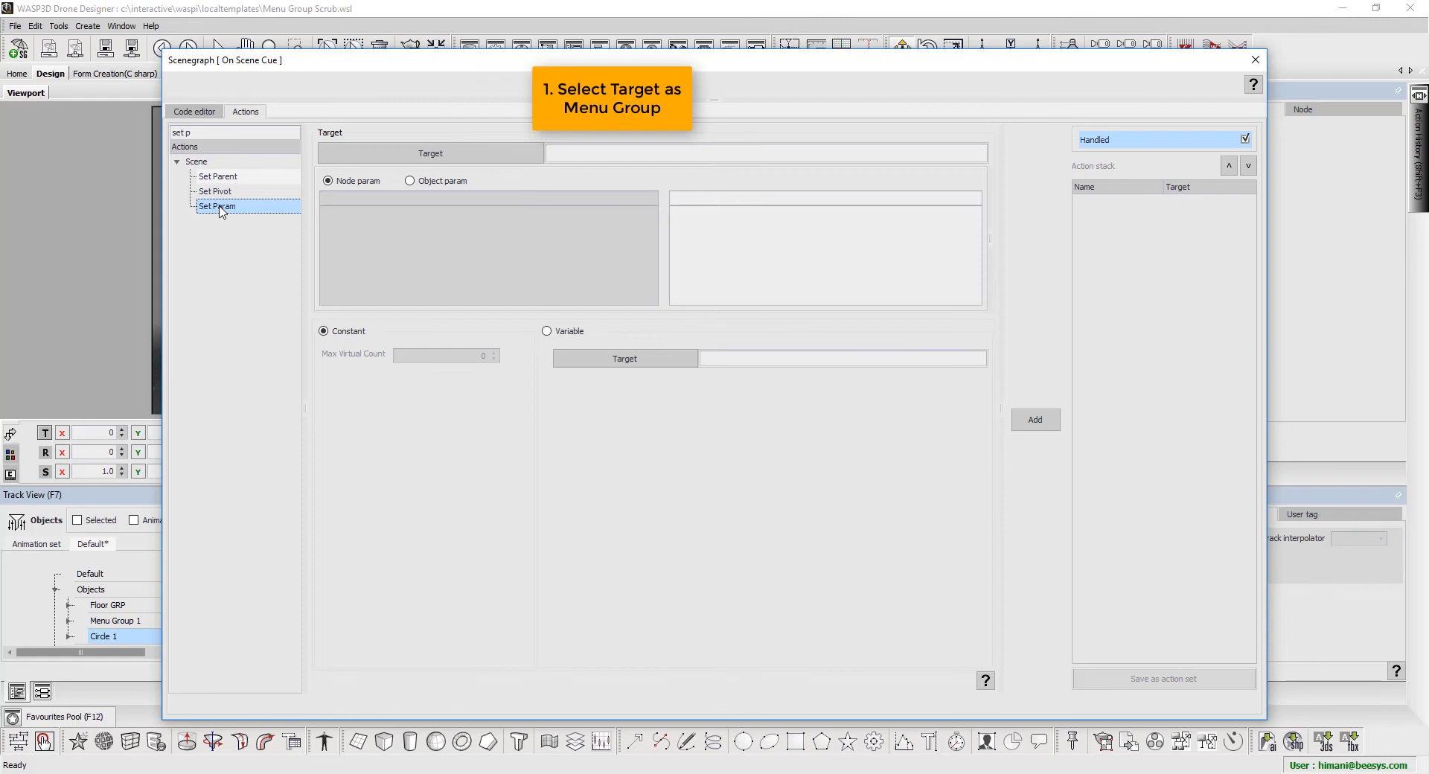
Set the target of the Set Param action to the Menu Group 1 primitive
click(472, 155)
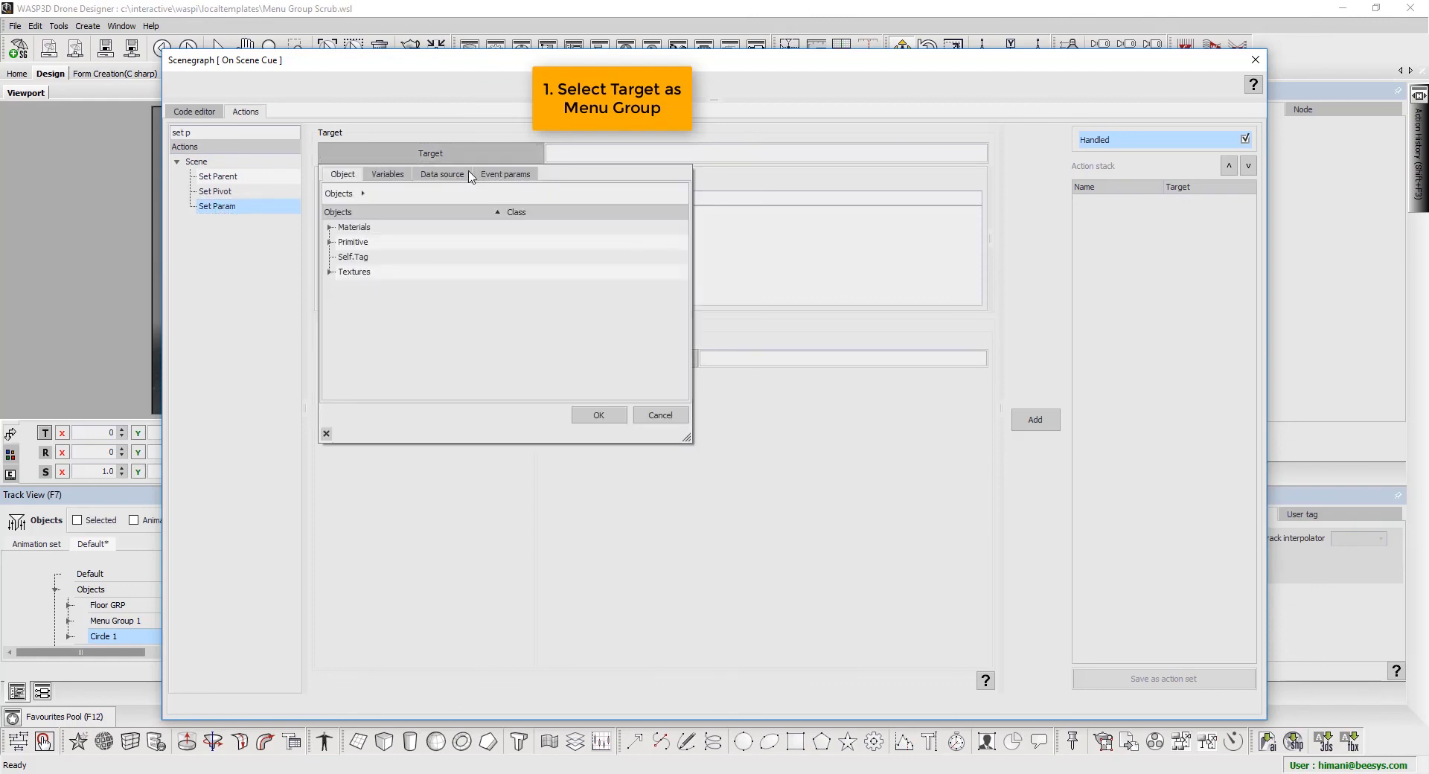
click(415, 230)
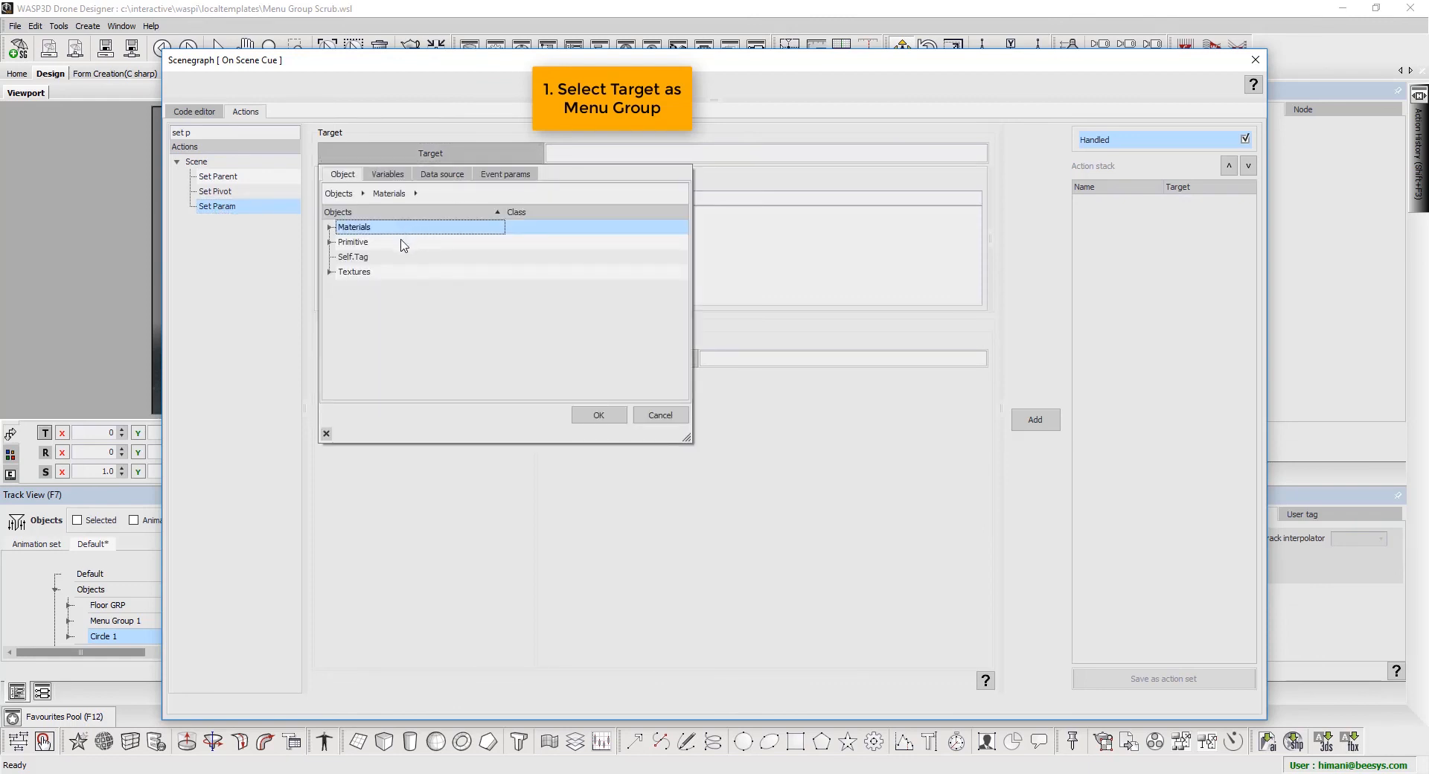
double_click(404, 242)
click(409, 302)
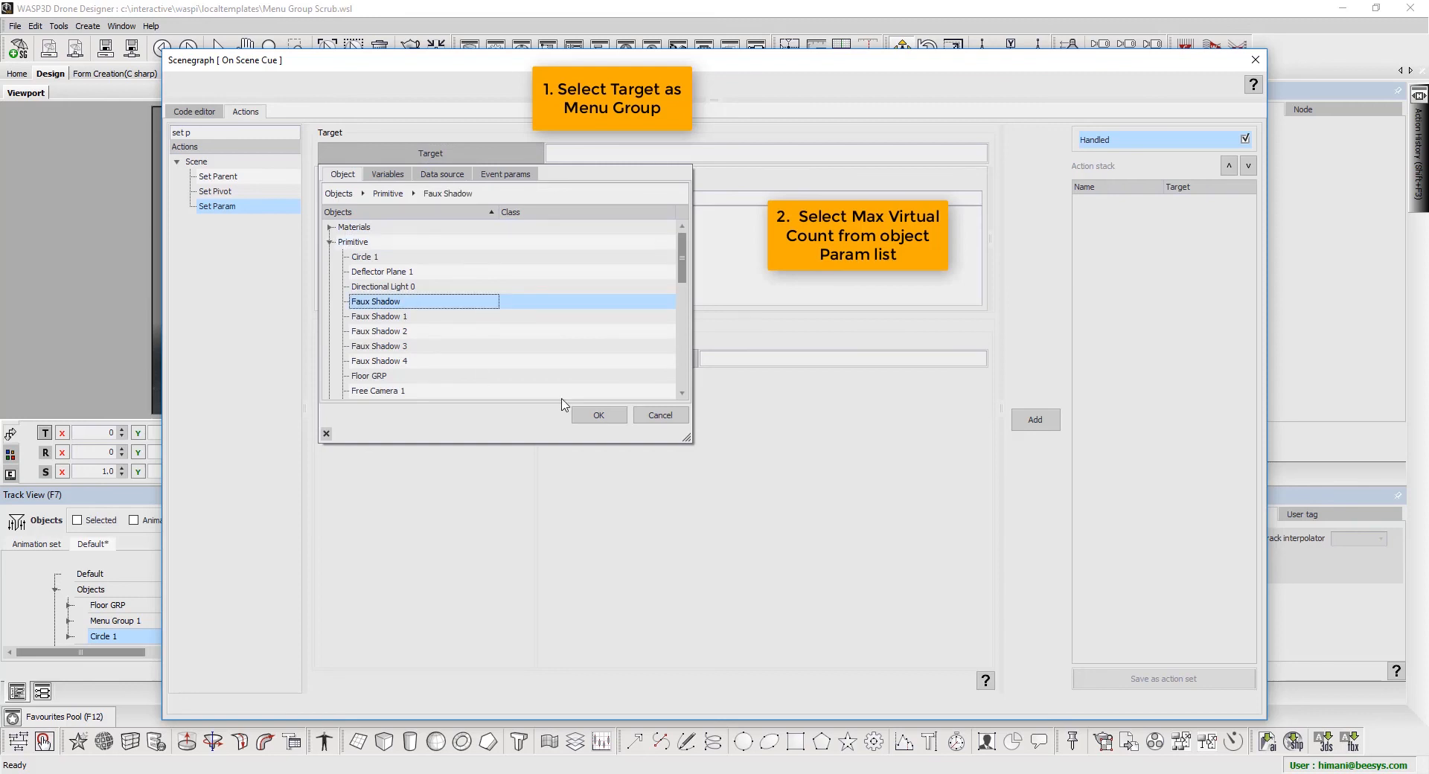
key(m)
click(599, 416)
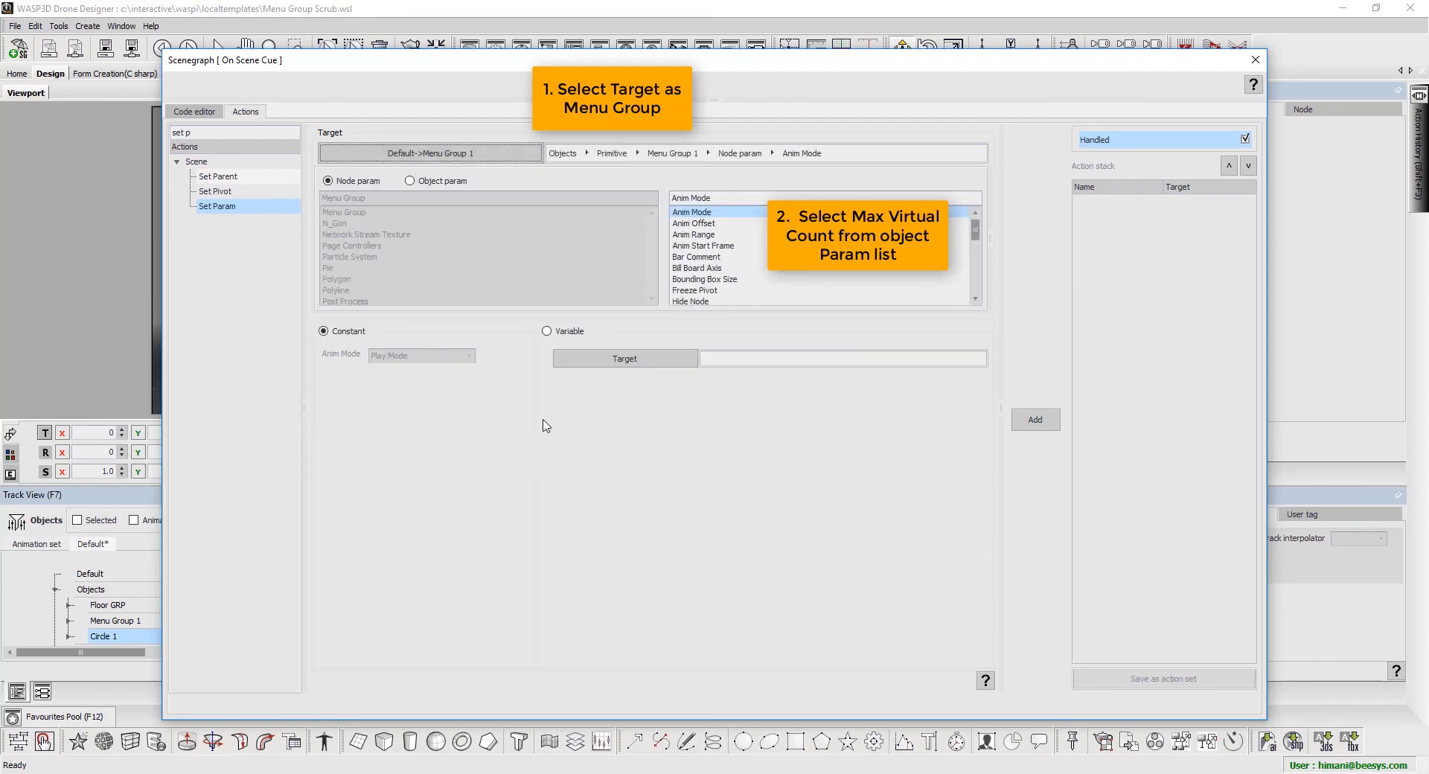
Choose the Max Virtual Count node parameter of Menu Group 1 for the Set Param action
click(442, 182)
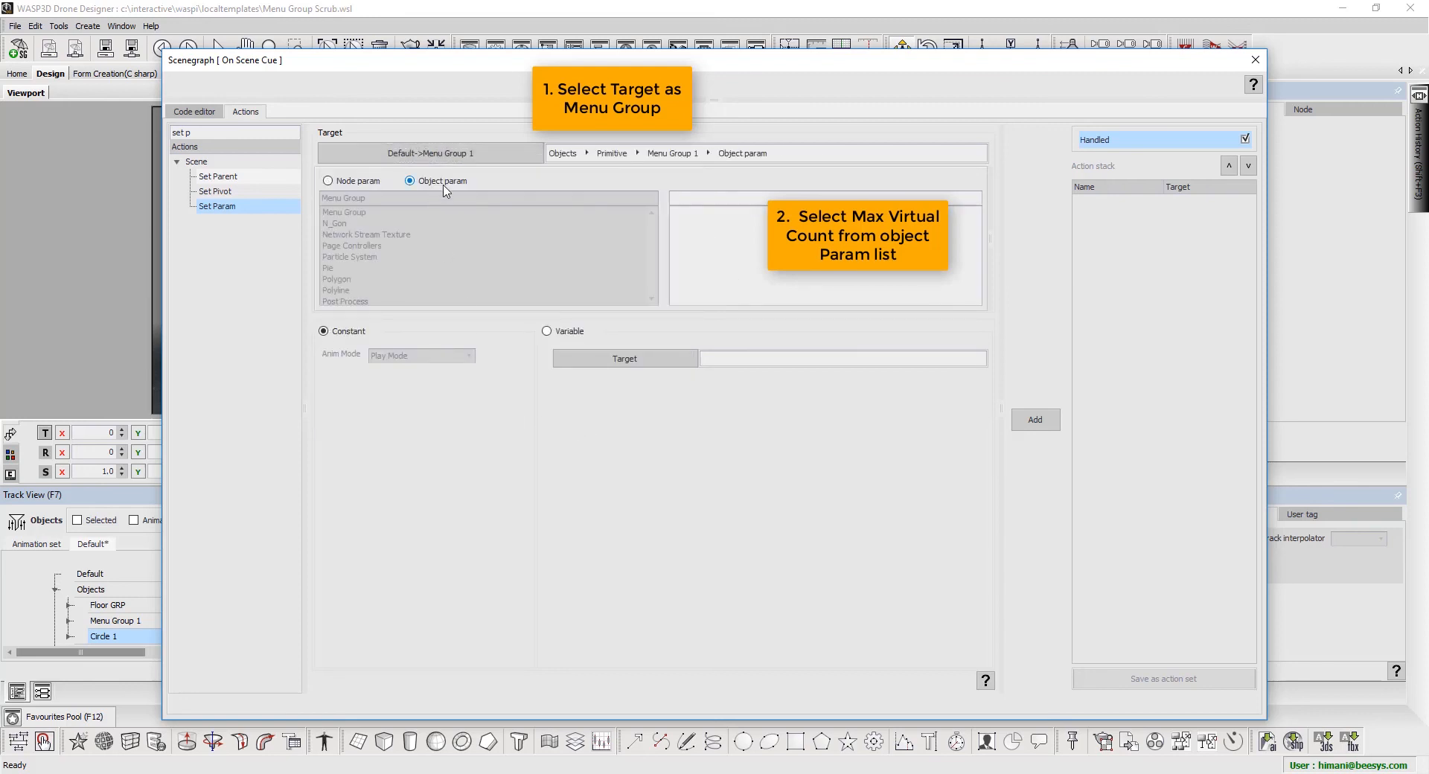
click(372, 182)
click(696, 257)
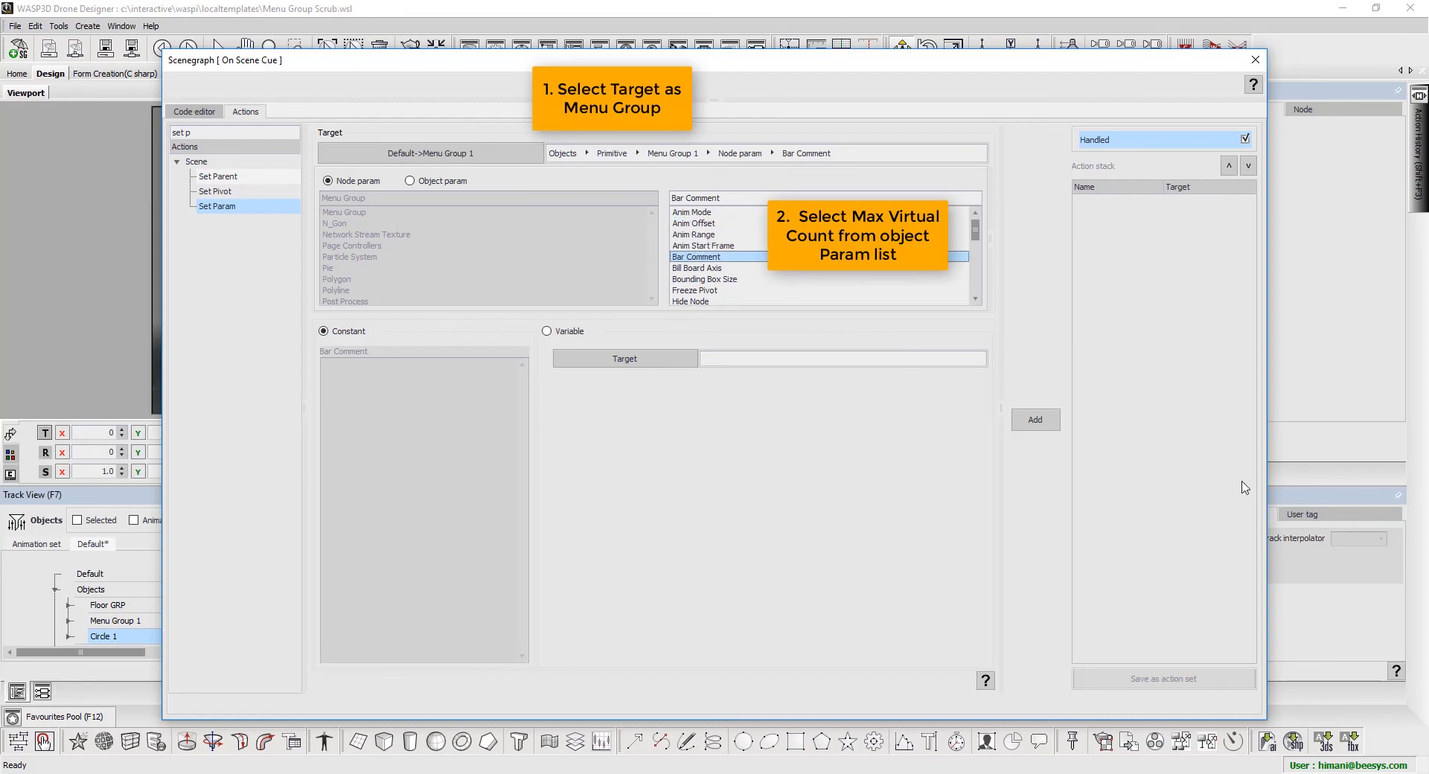
key(m)
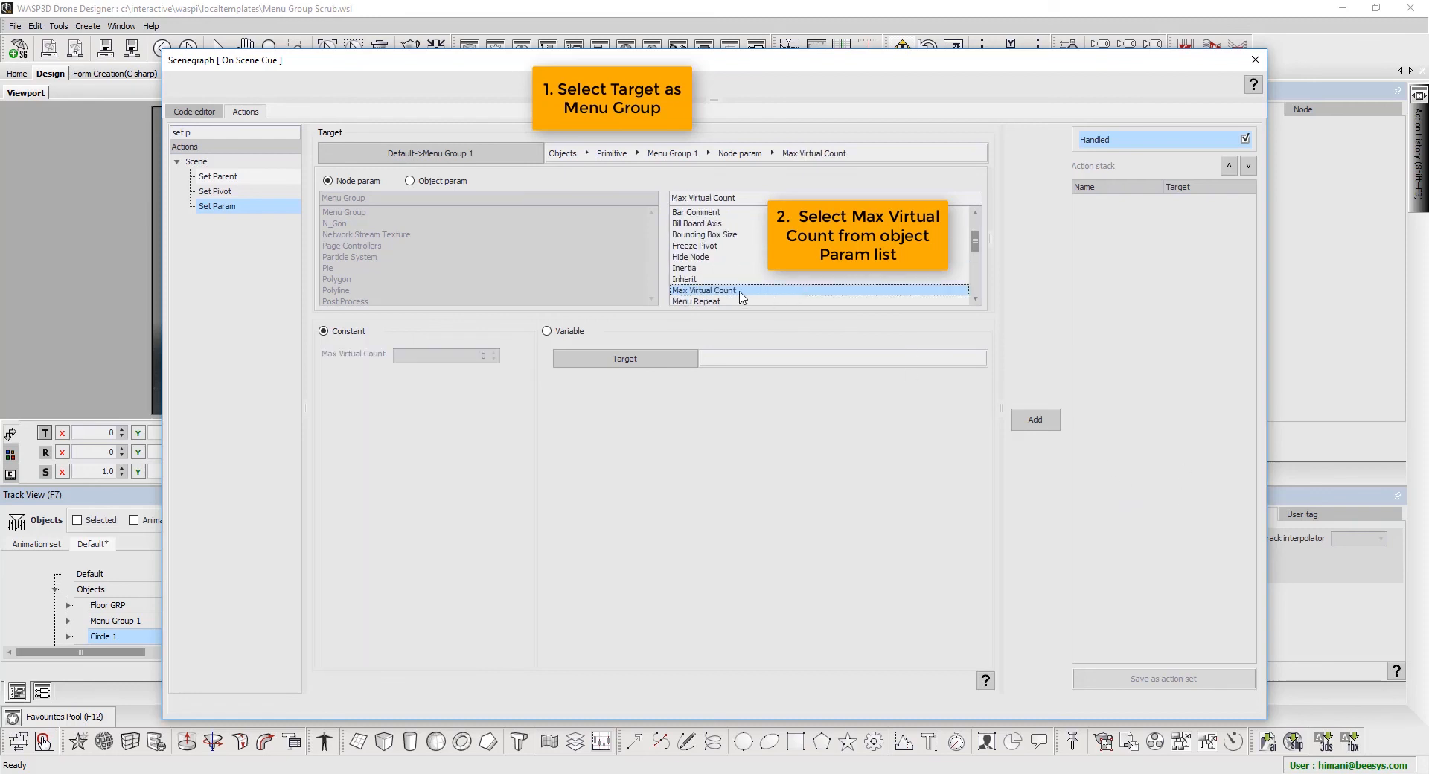
Bind Max Virtual Count to a variable, using the Records column in the first row of the local UDT 1 Summary table
click(561, 332)
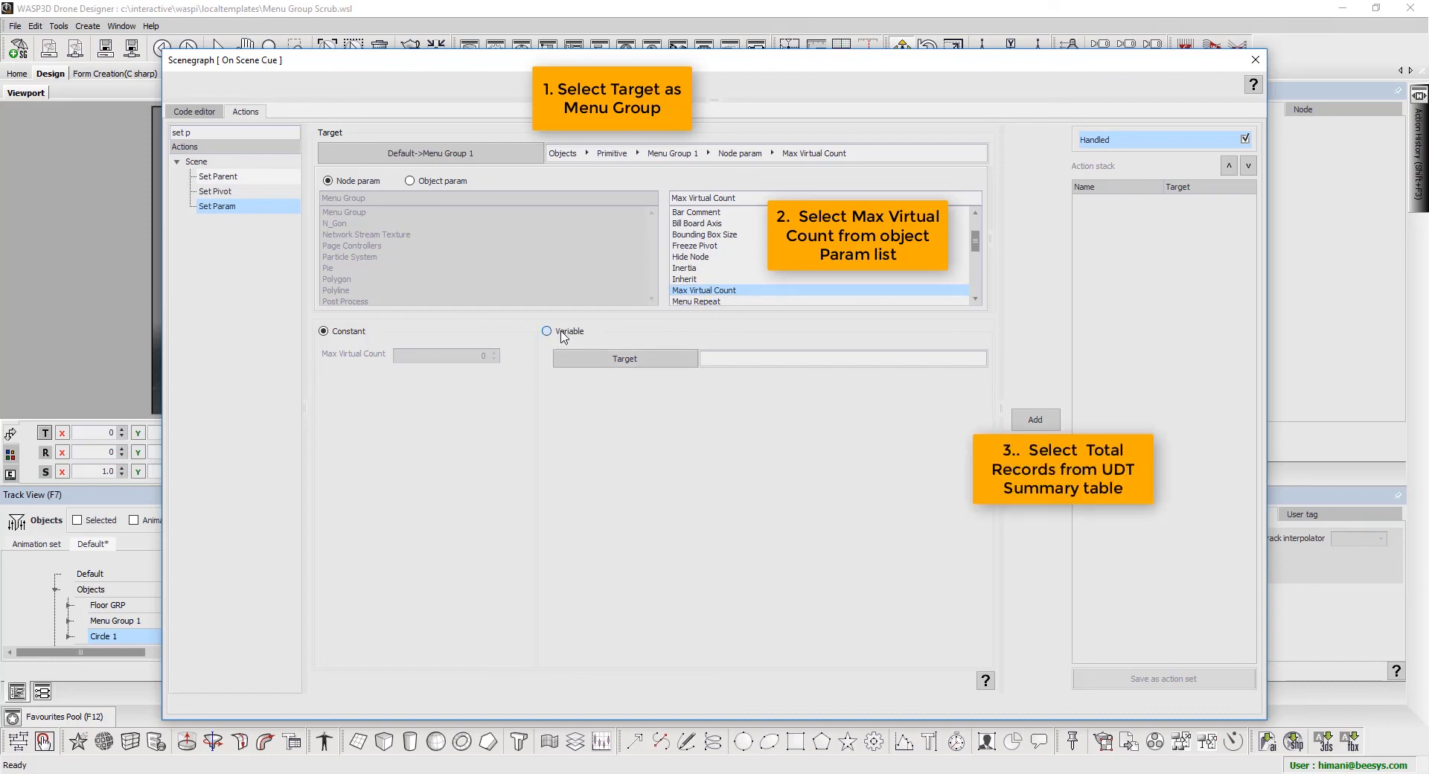
click(636, 360)
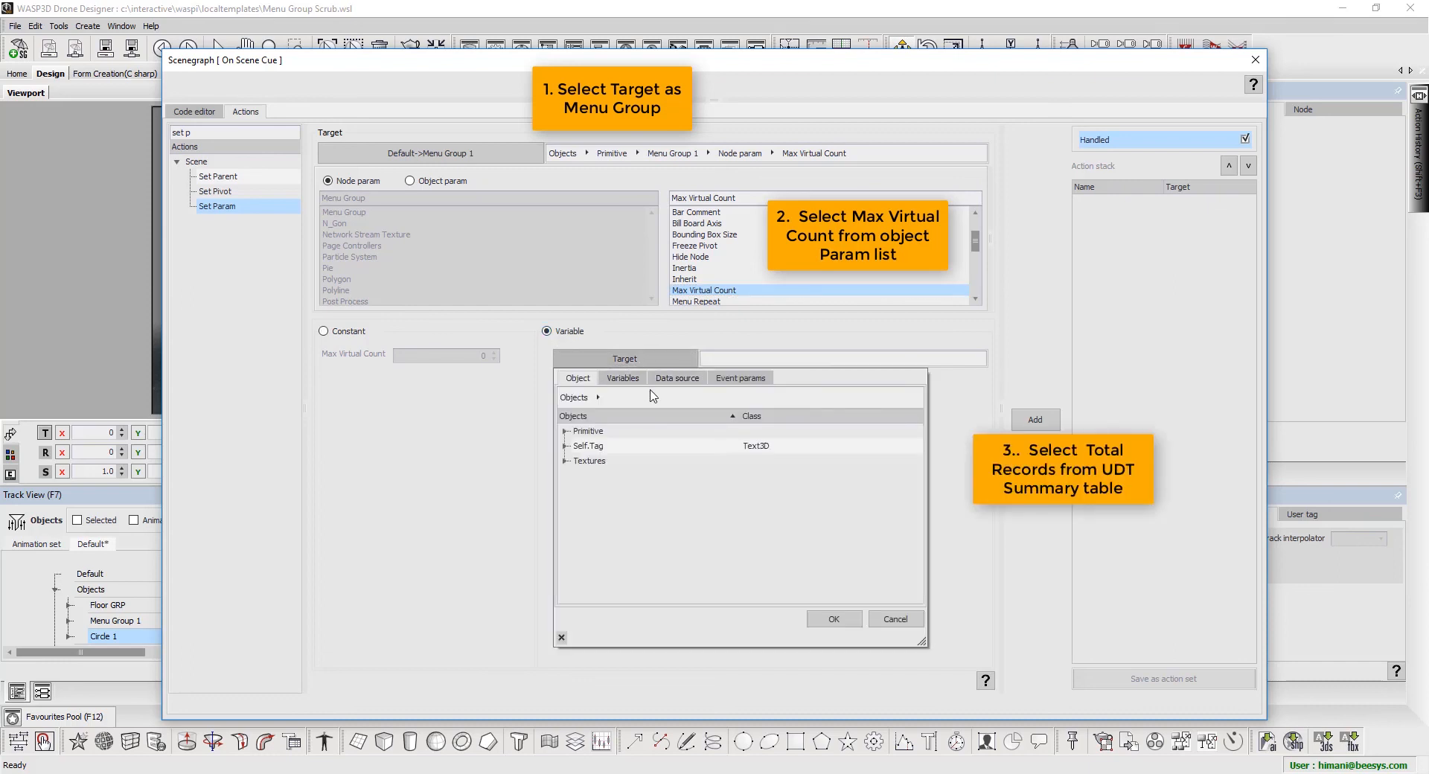
click(677, 378)
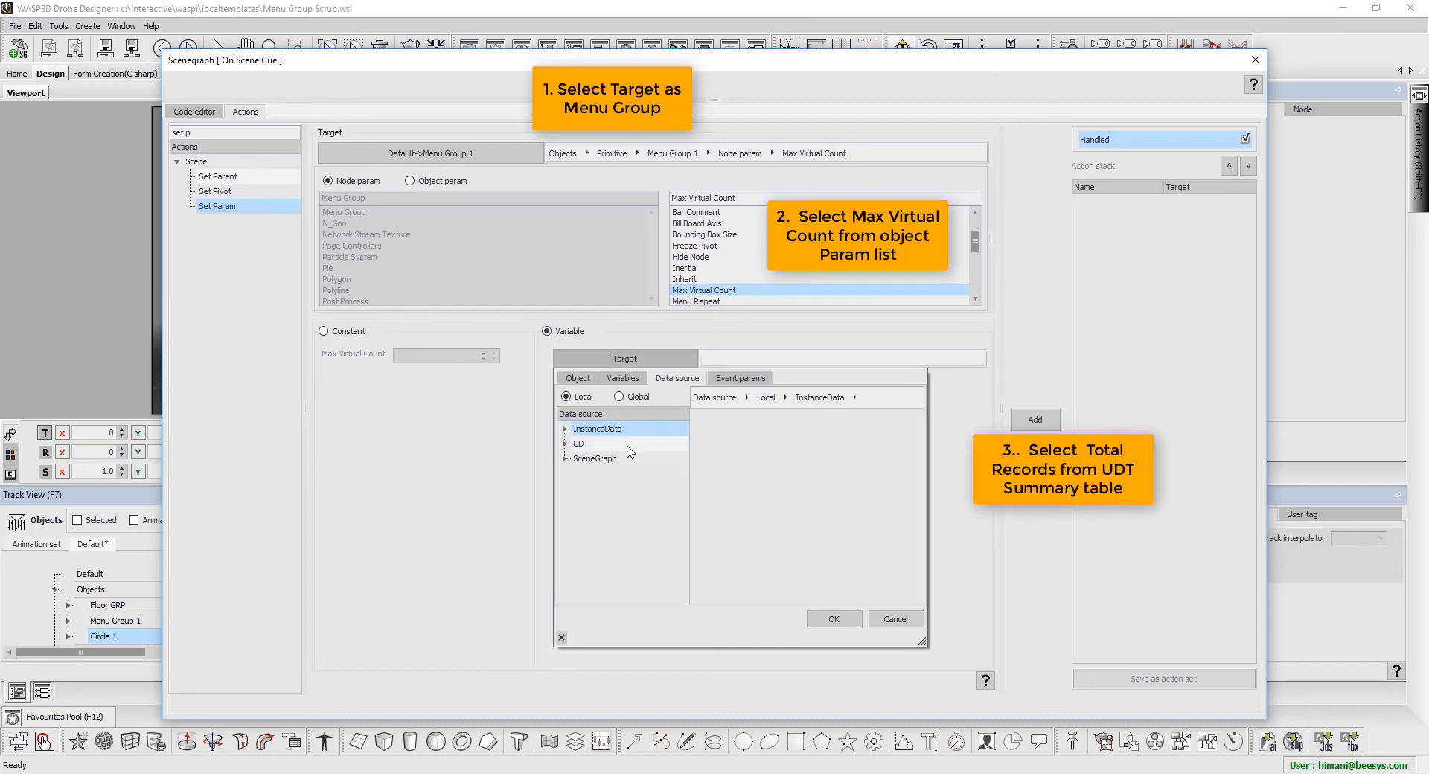
double_click(627, 444)
click(630, 474)
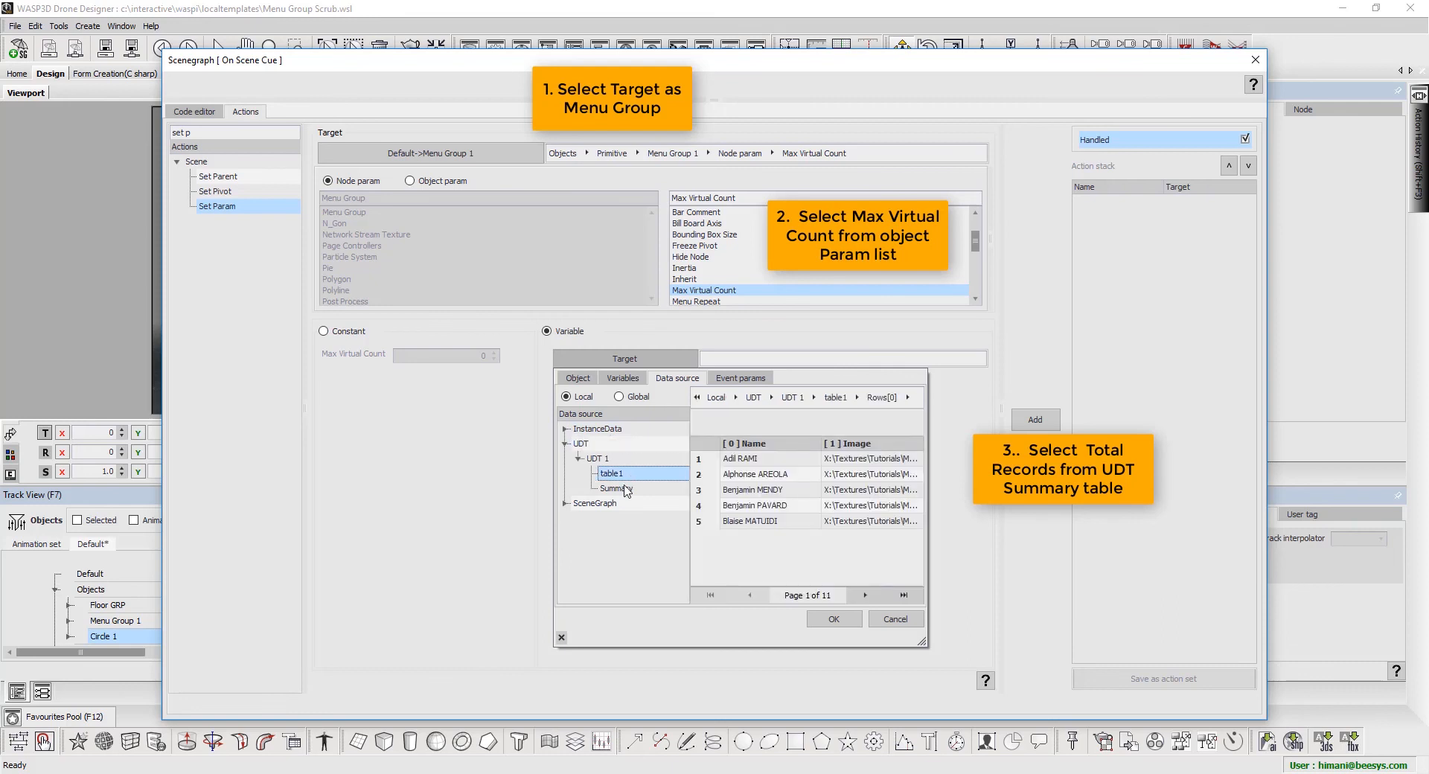
click(624, 489)
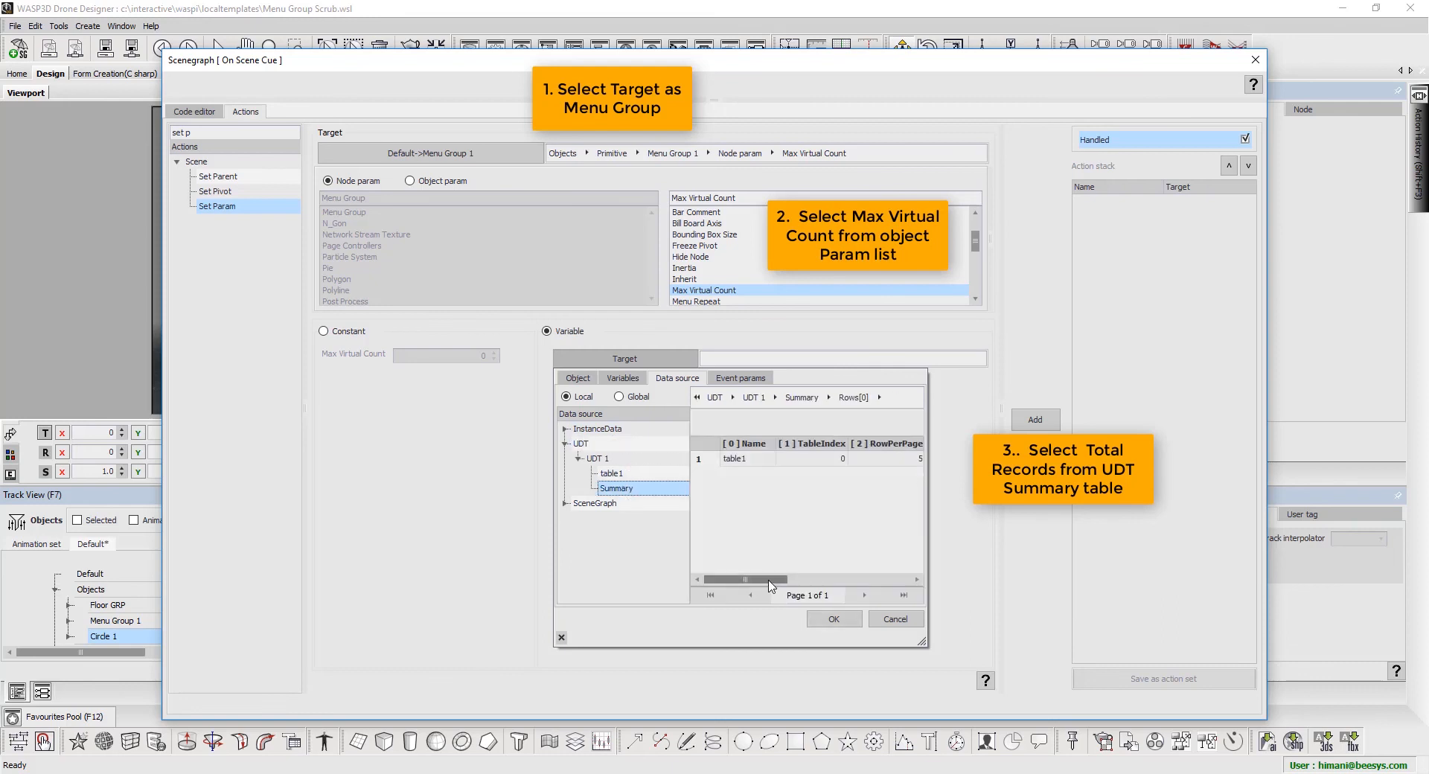
drag(771, 580, 869, 593)
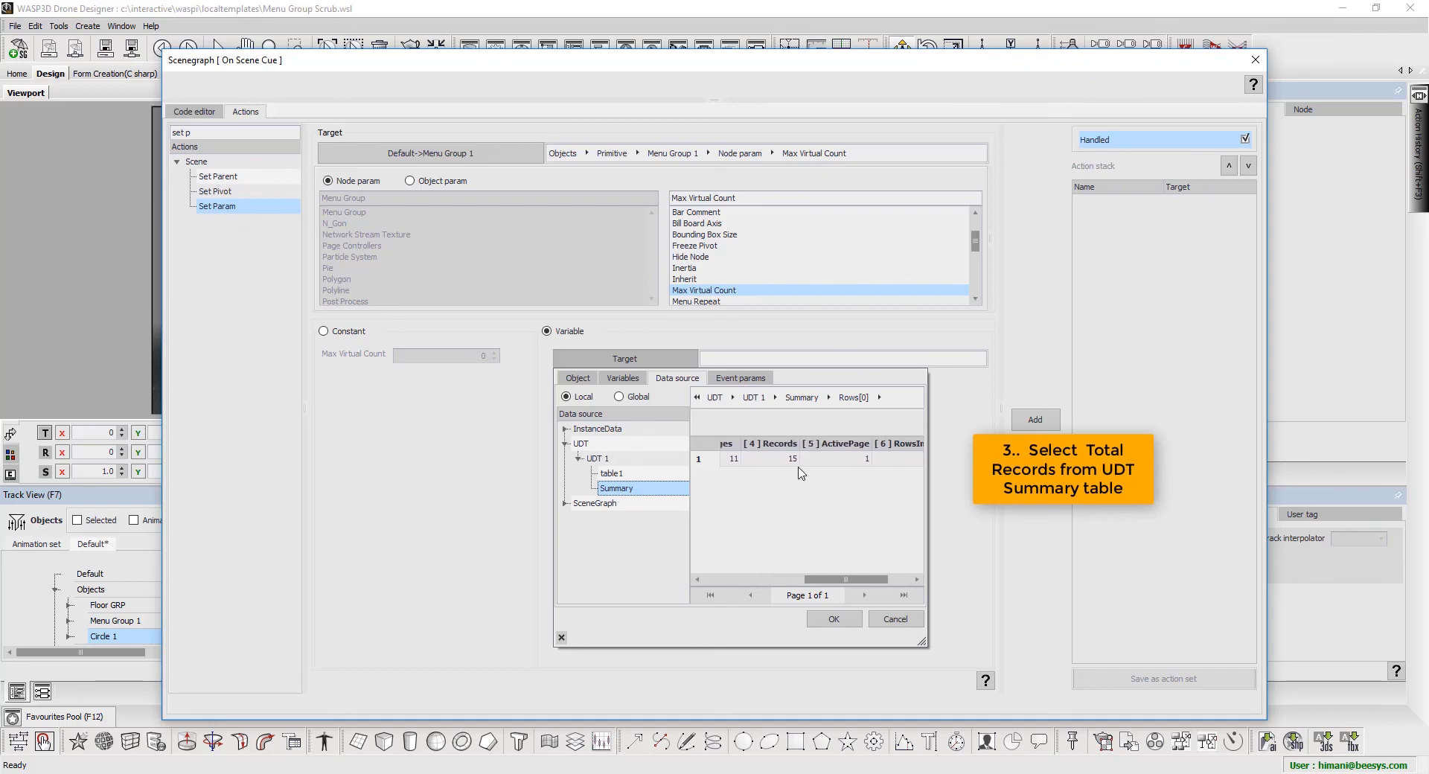
click(791, 460)
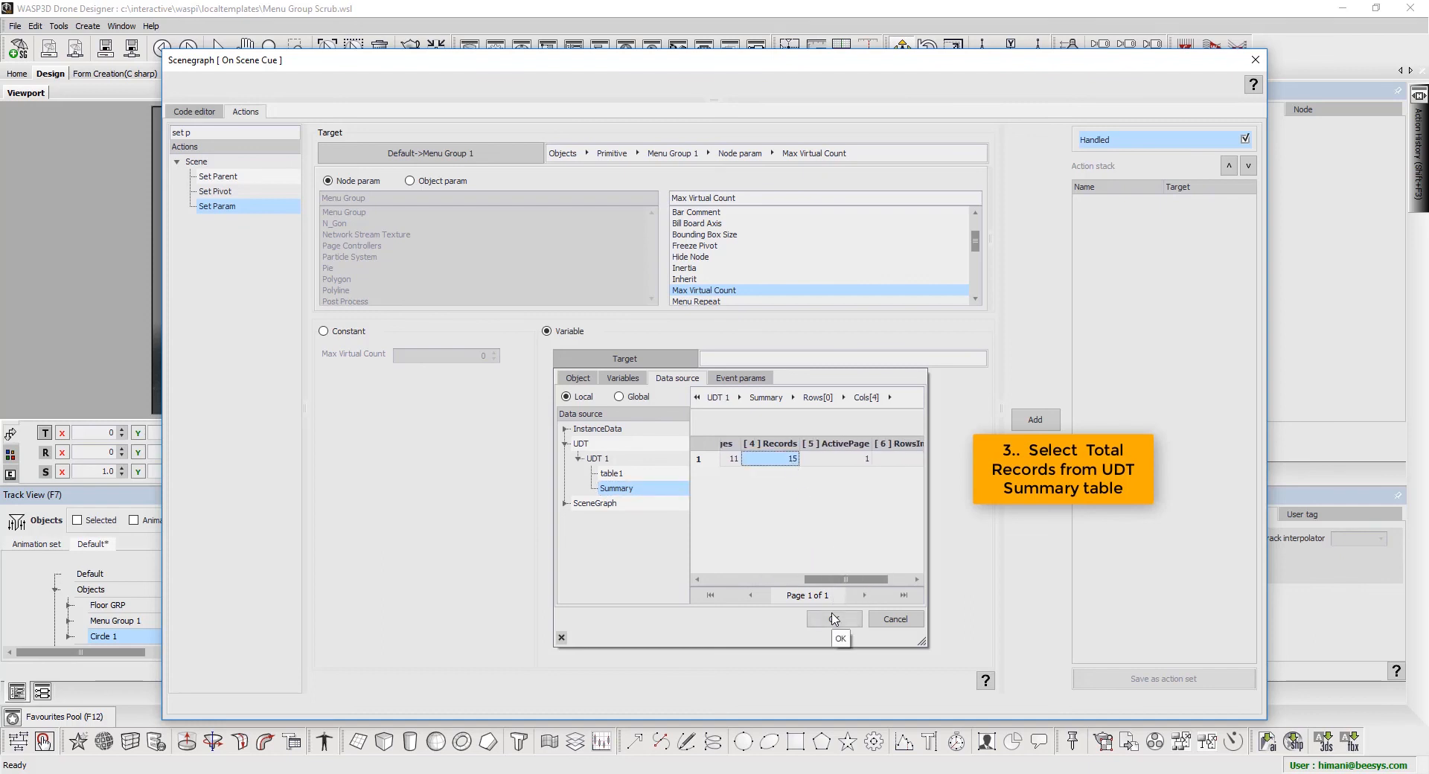
click(834, 619)
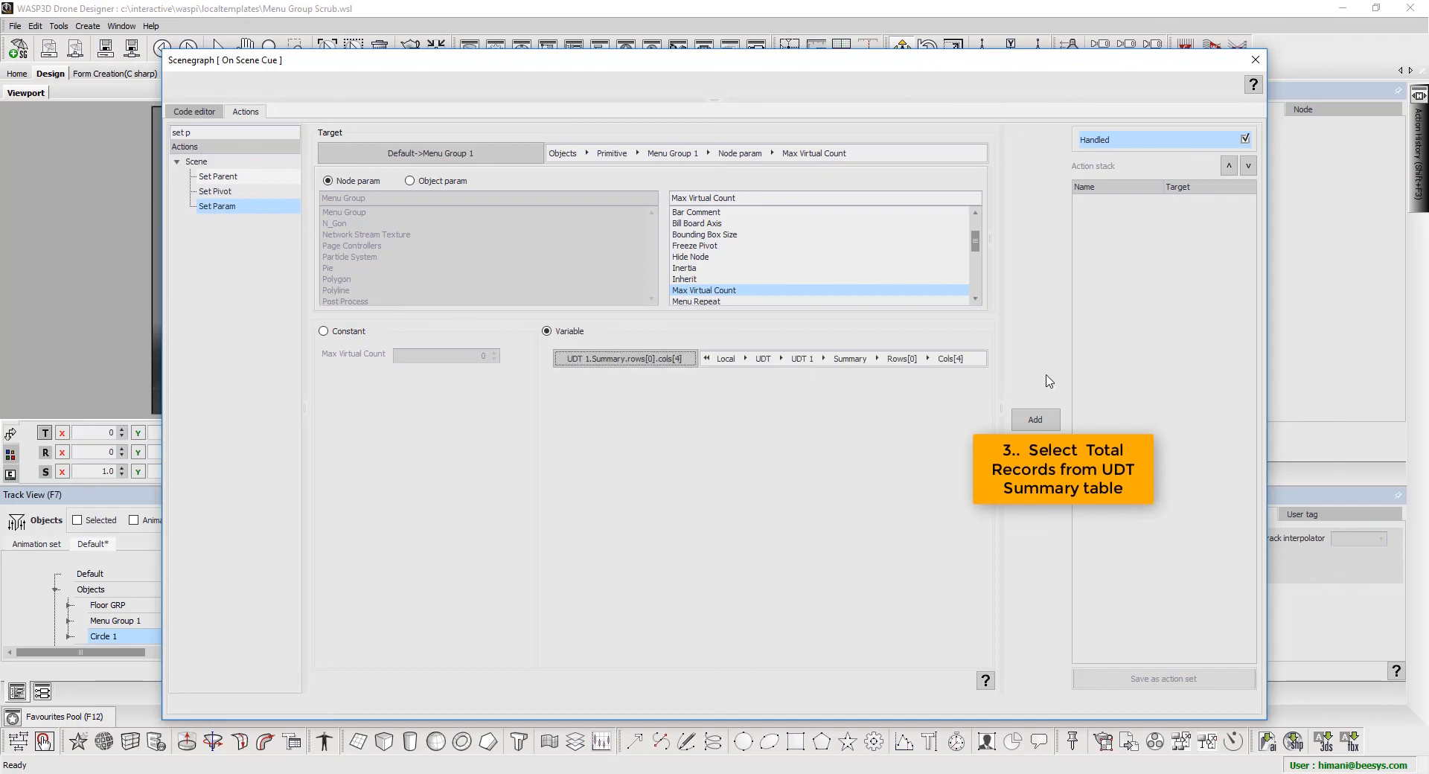
Add the Set Param action to the On Scene Cue action stack and close the event editor
click(1040, 422)
click(1110, 202)
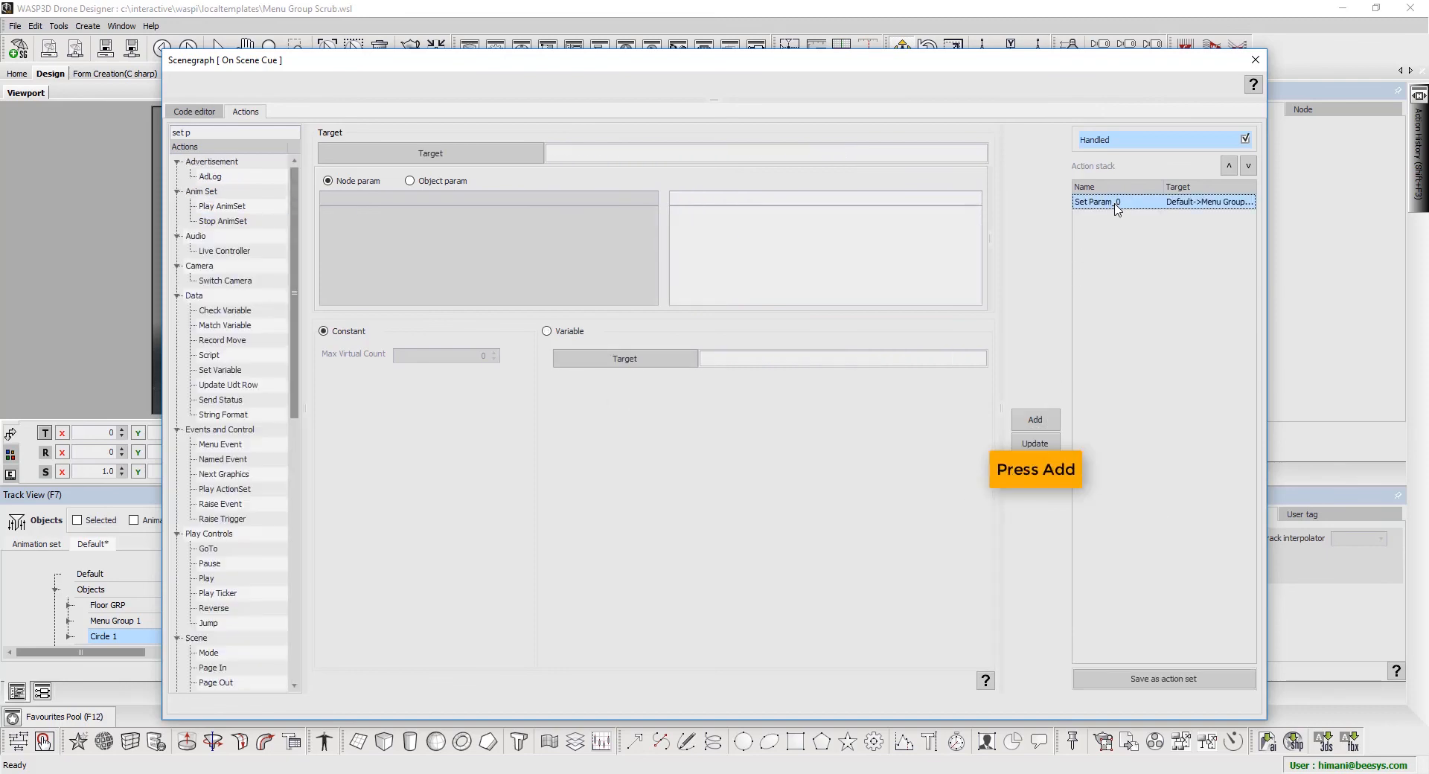
click(1255, 62)
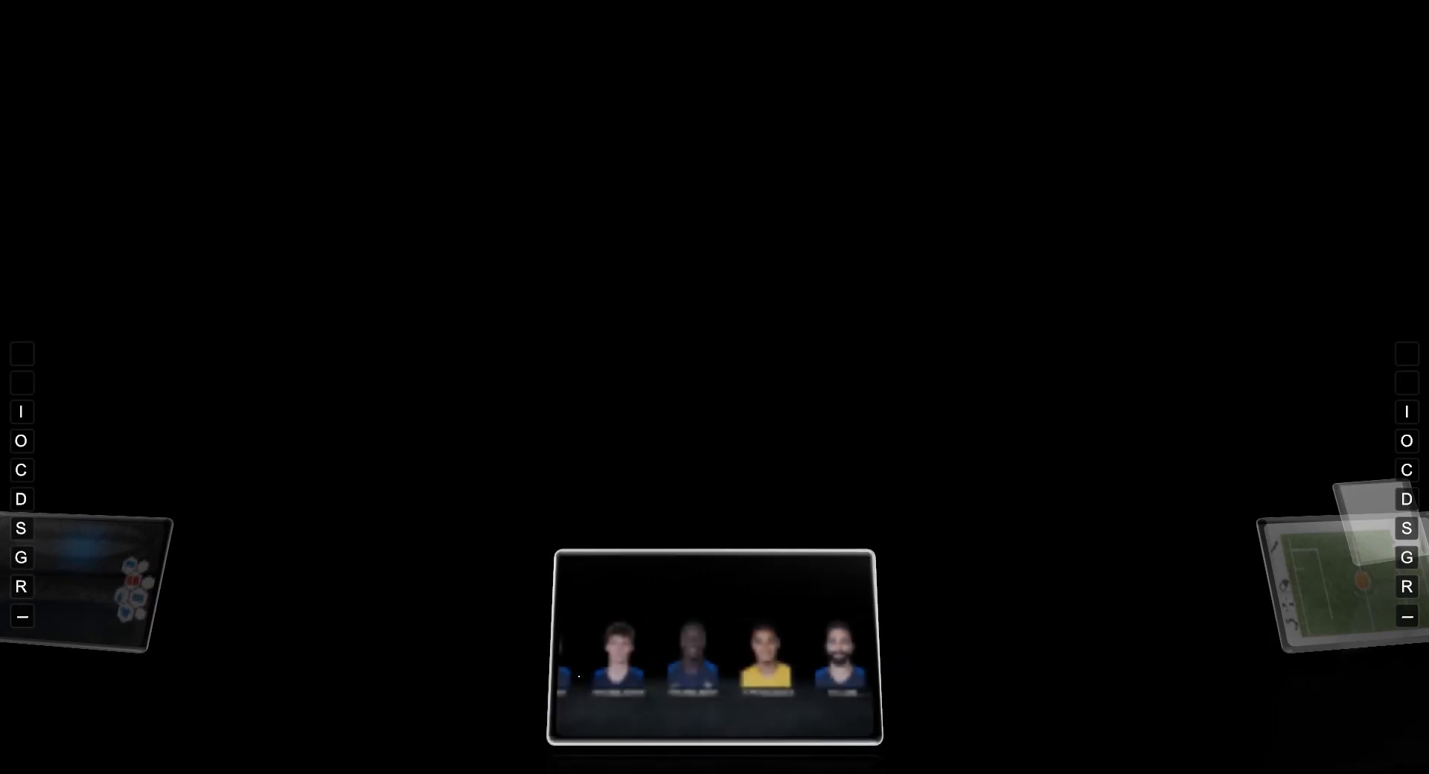
Open the player menu scene in the interactive playout and test moving the menu with right and left swipes
click(740, 655)
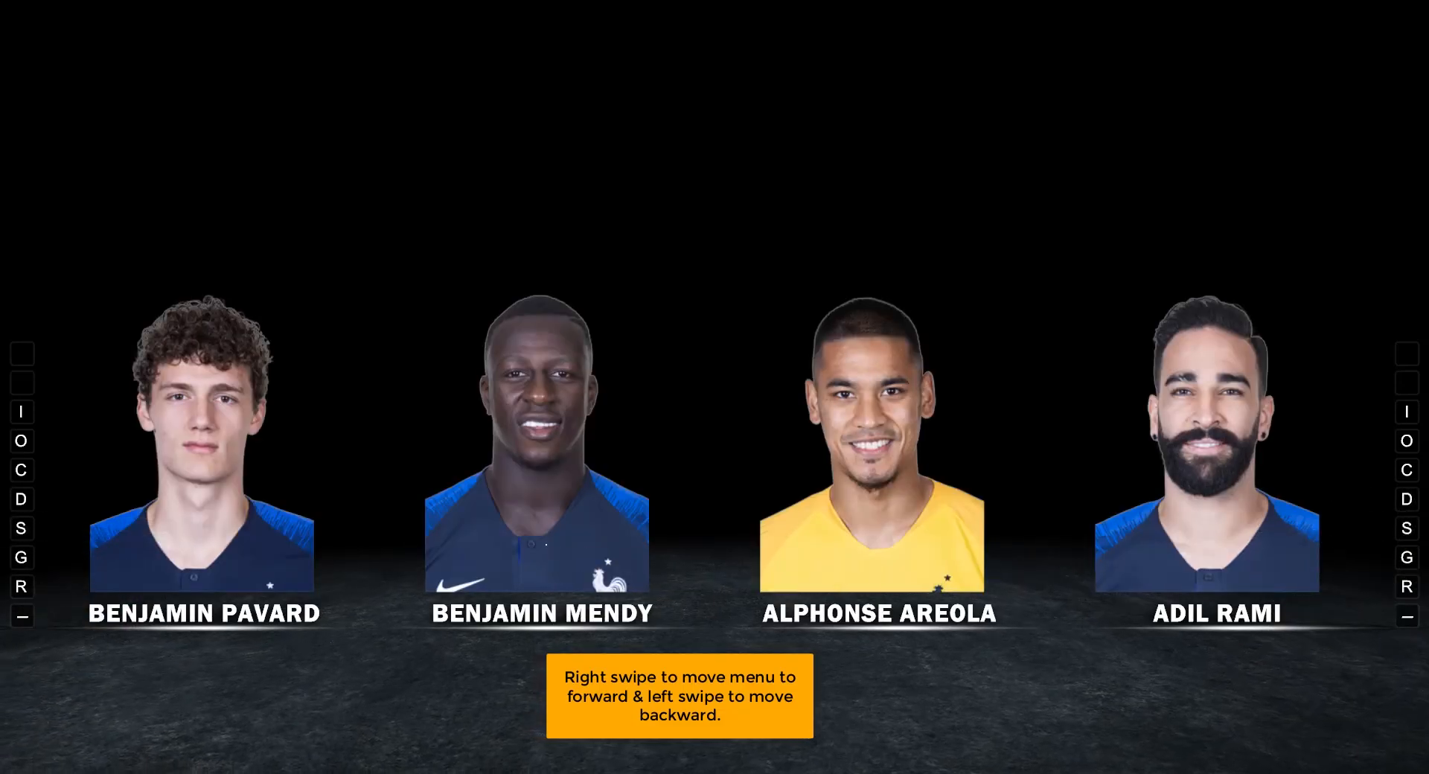
drag(670, 555, 737, 548)
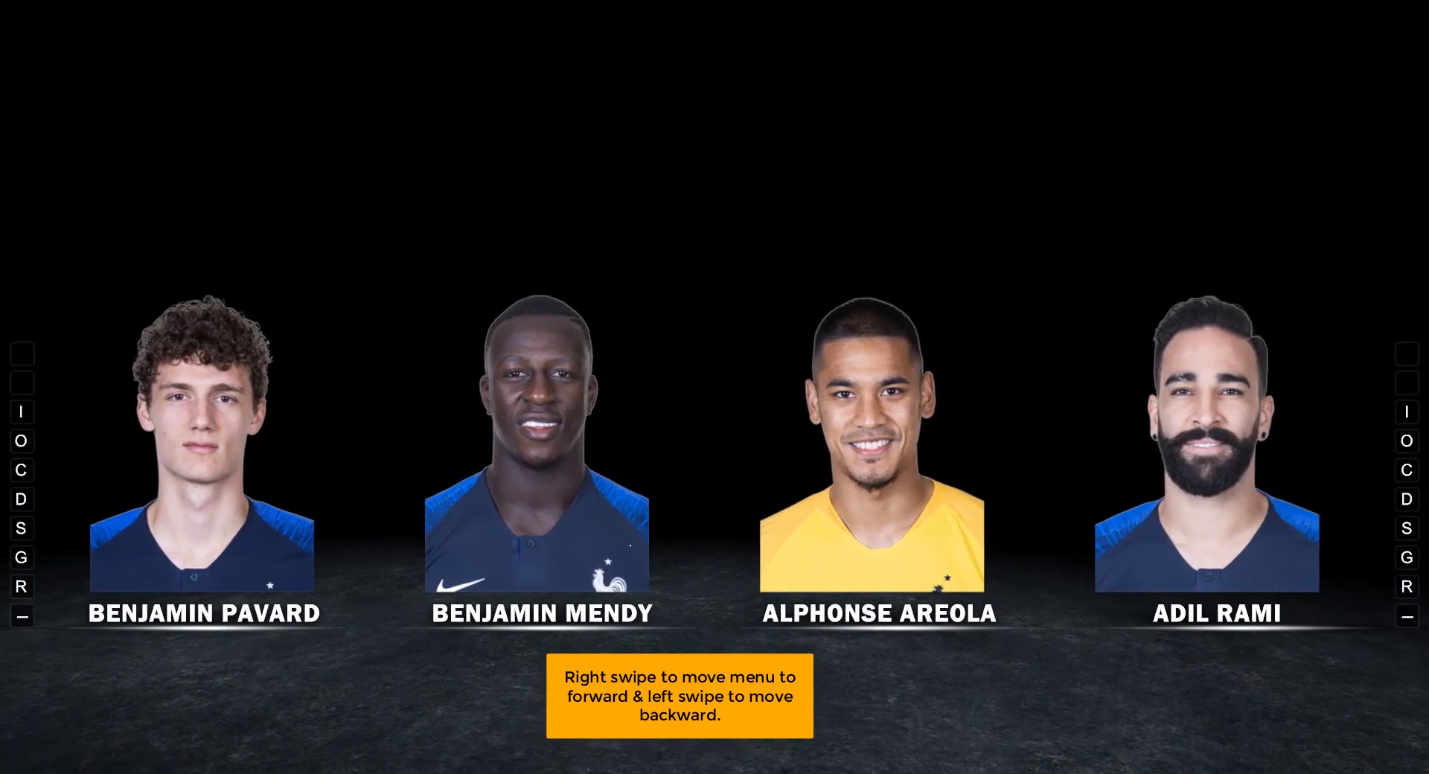
drag(585, 530, 737, 531)
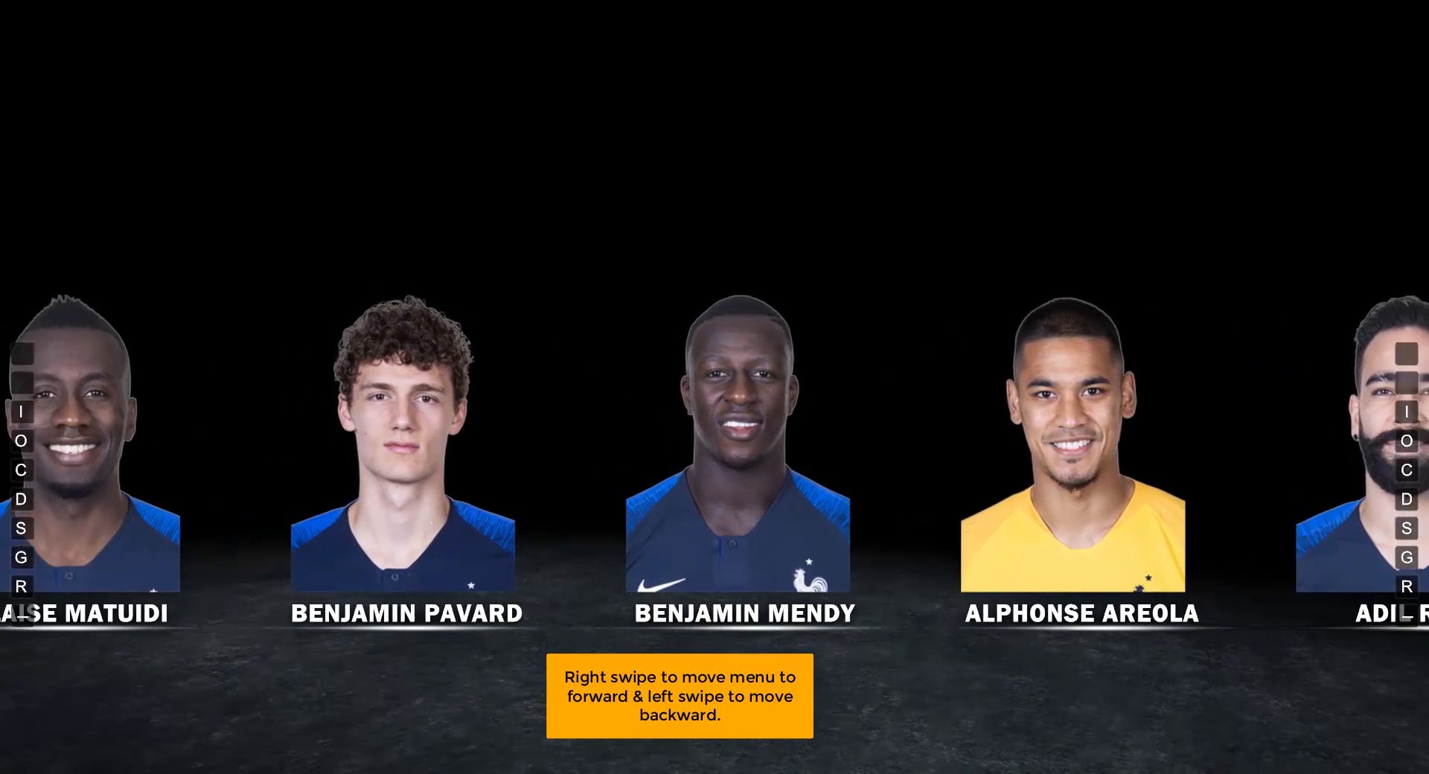
drag(555, 535, 737, 544)
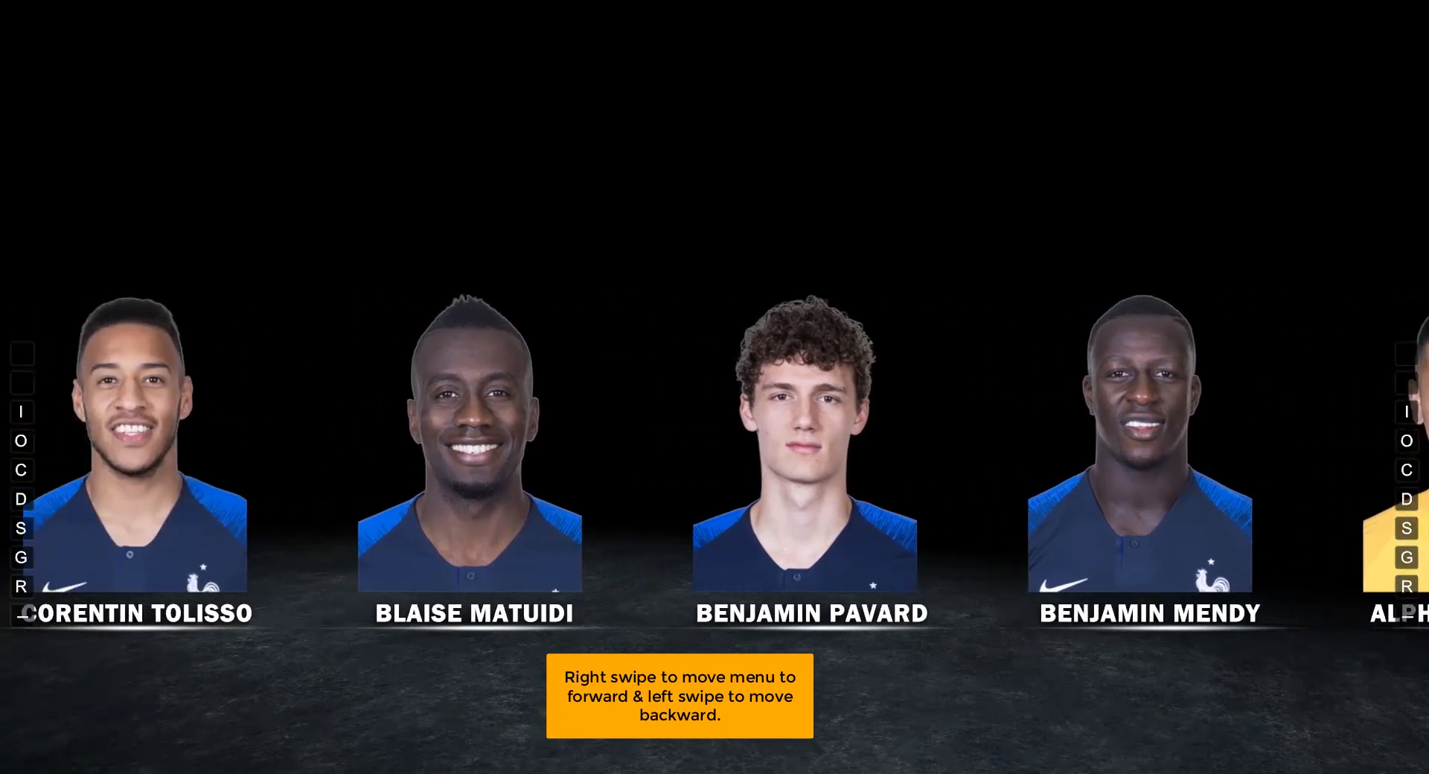
drag(886, 550, 696, 546)
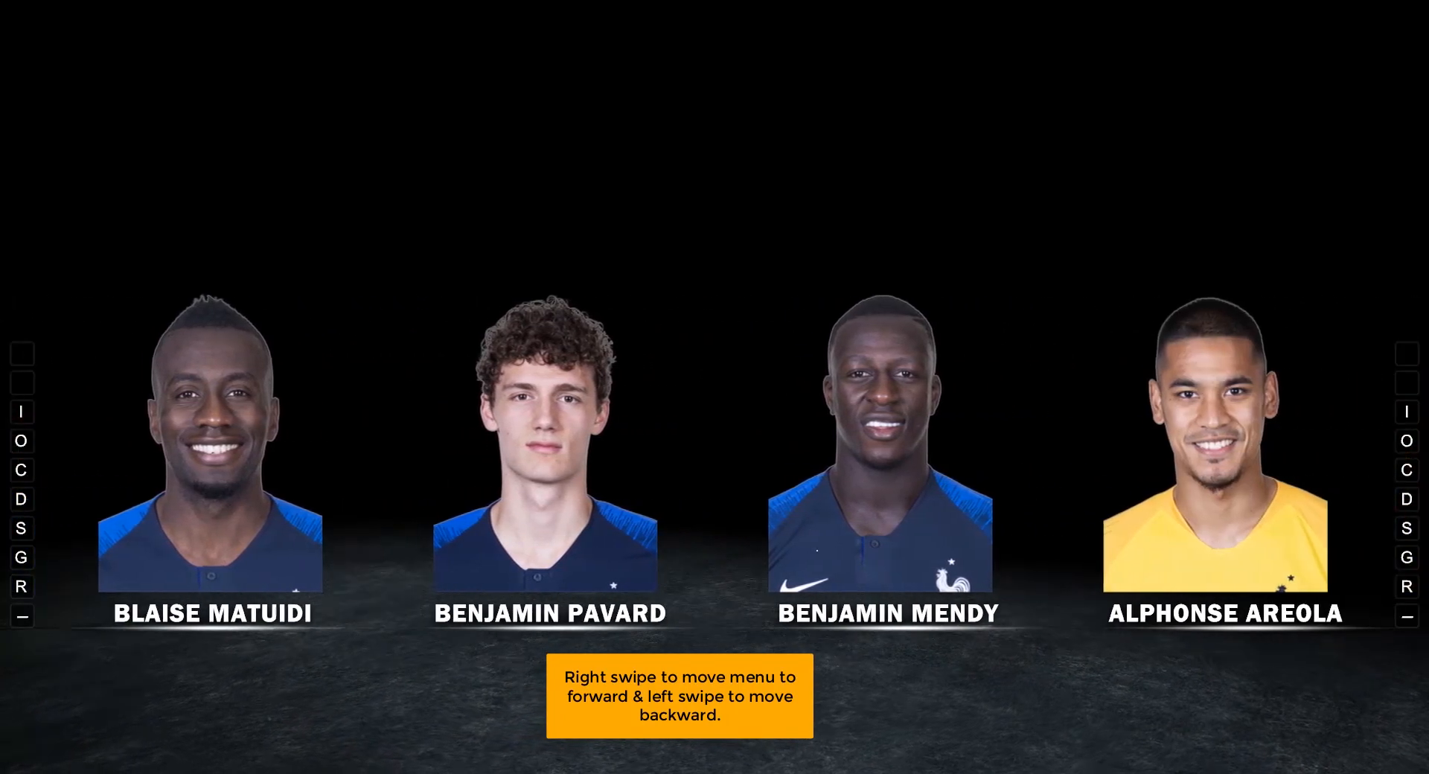